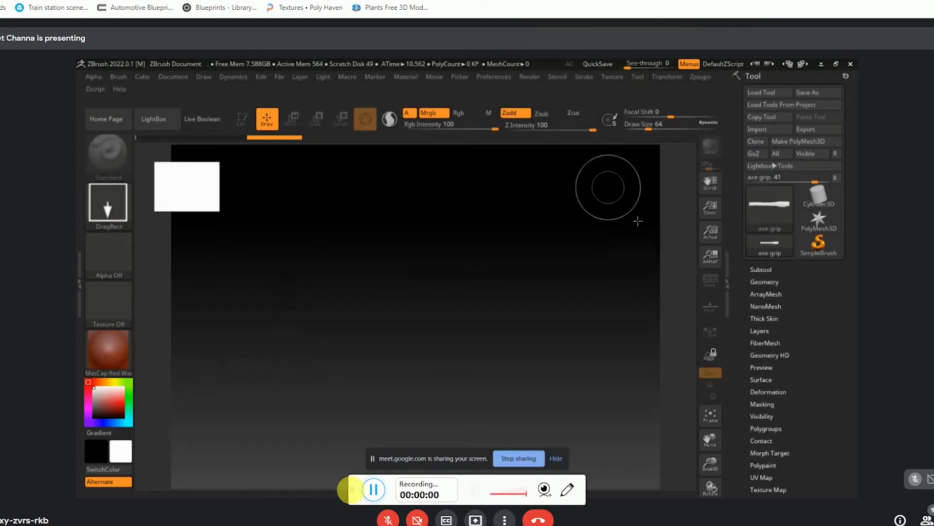
double_click(332, 342)
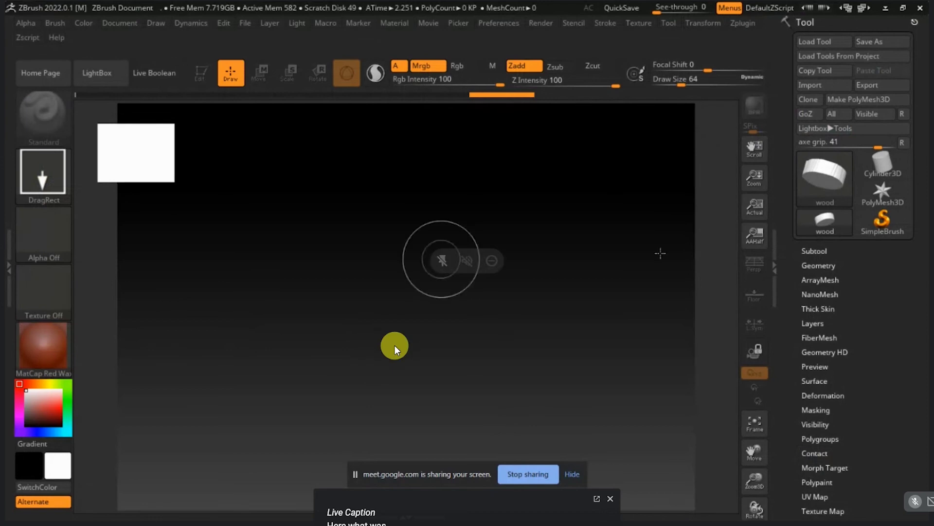
click(613, 499)
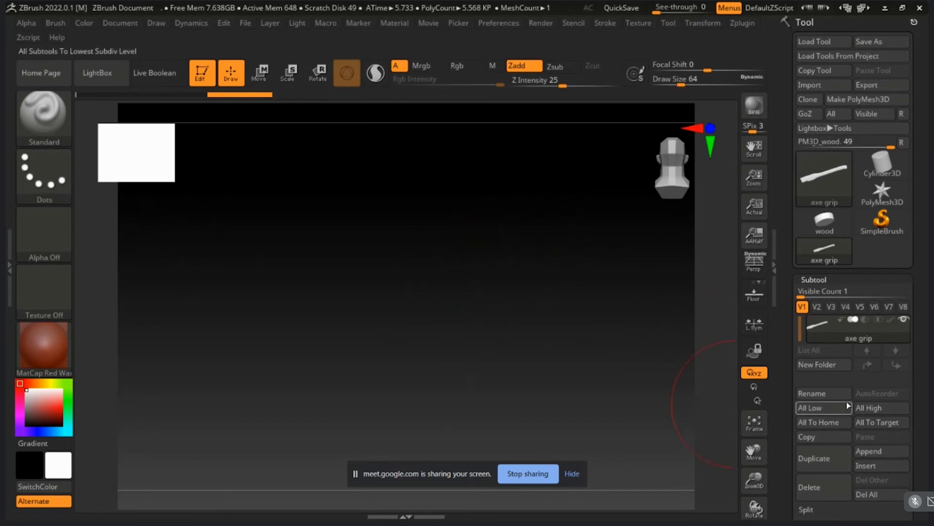
key(ctrl+alt+p)
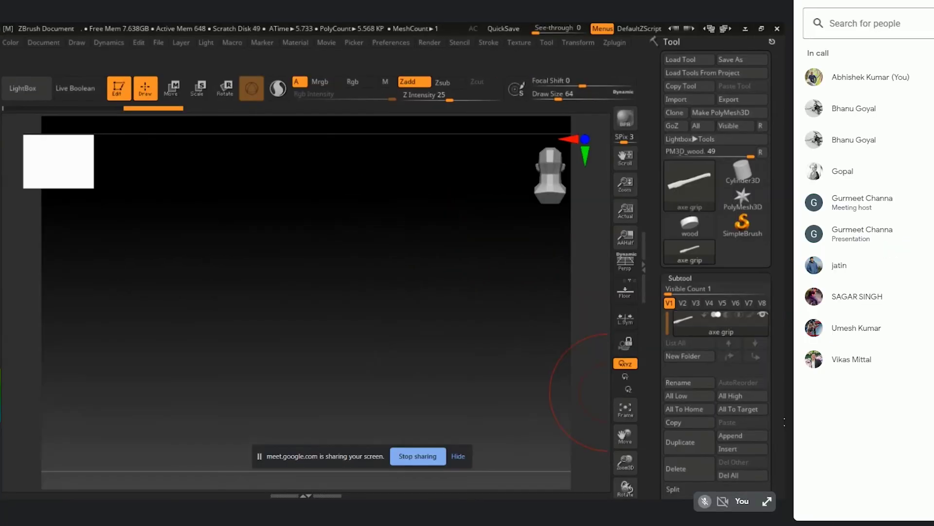
key(ctrl+alt+p)
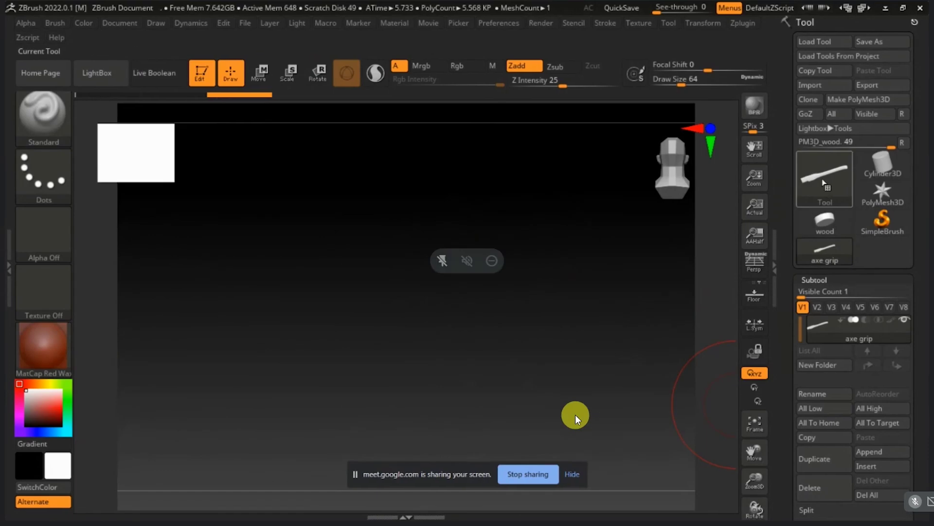
Step: Convert the axe grip mesh into a PolyMesh3D tool
click(817, 185)
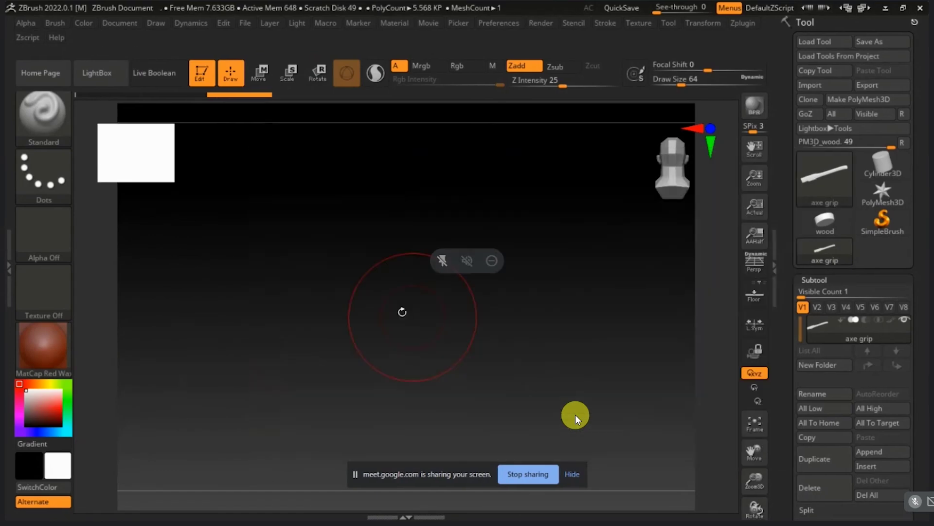
drag(402, 313, 503, 430)
key(f)
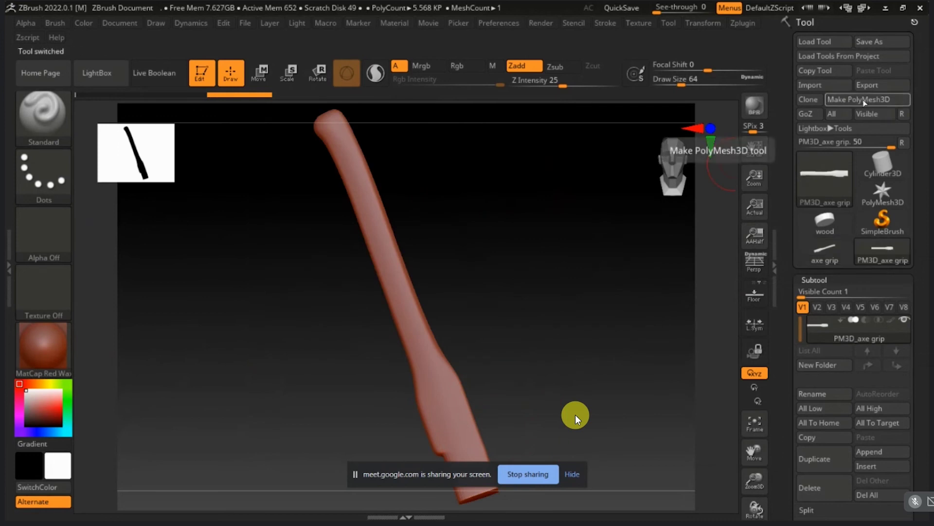
click(859, 99)
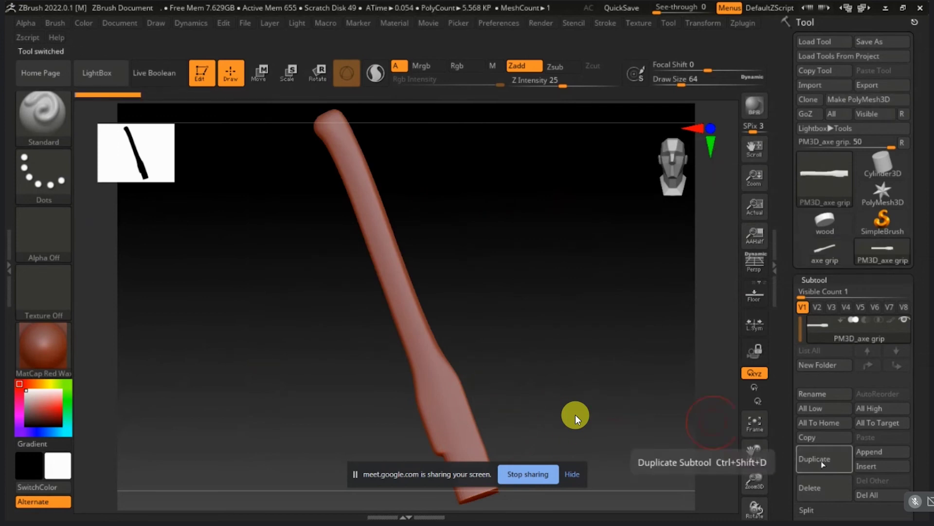
Step: Import the "axe blade" mesh from the Desktop and convert it into a PolyMesh3D tool
click(814, 86)
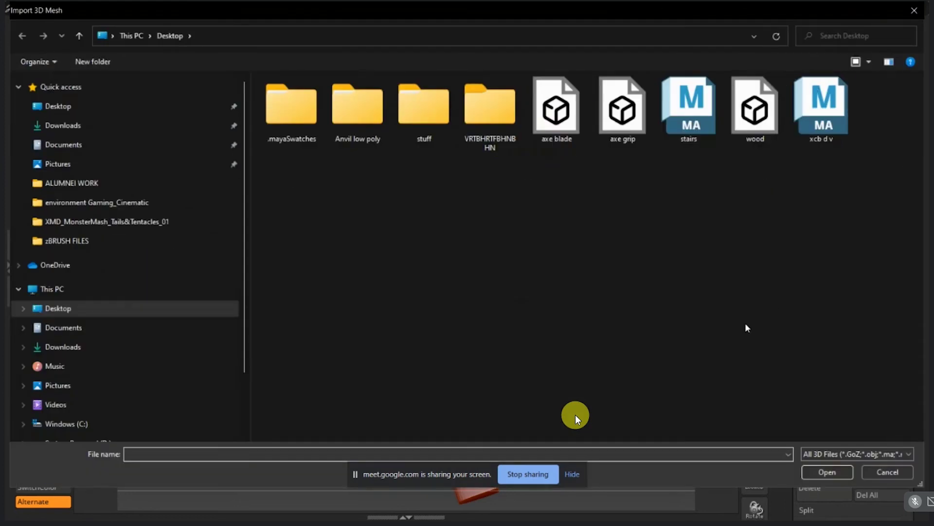
double_click(556, 109)
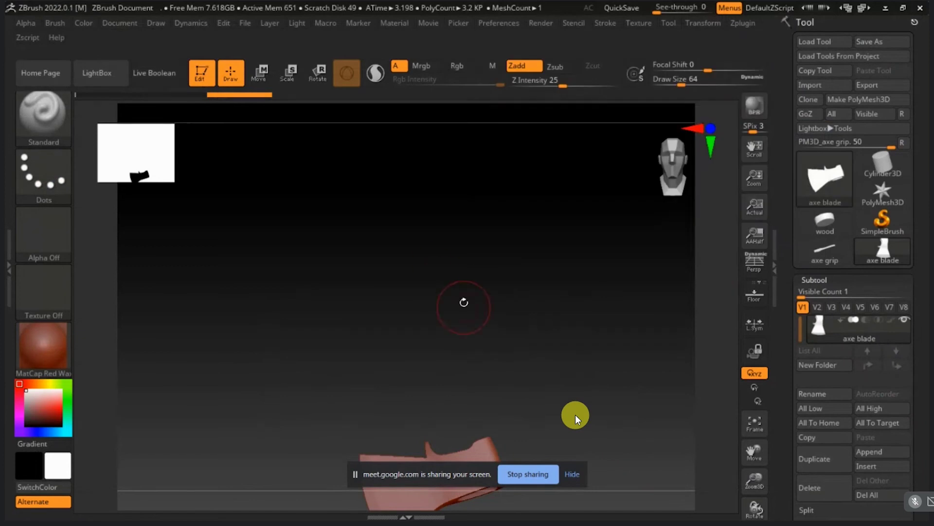
click(859, 99)
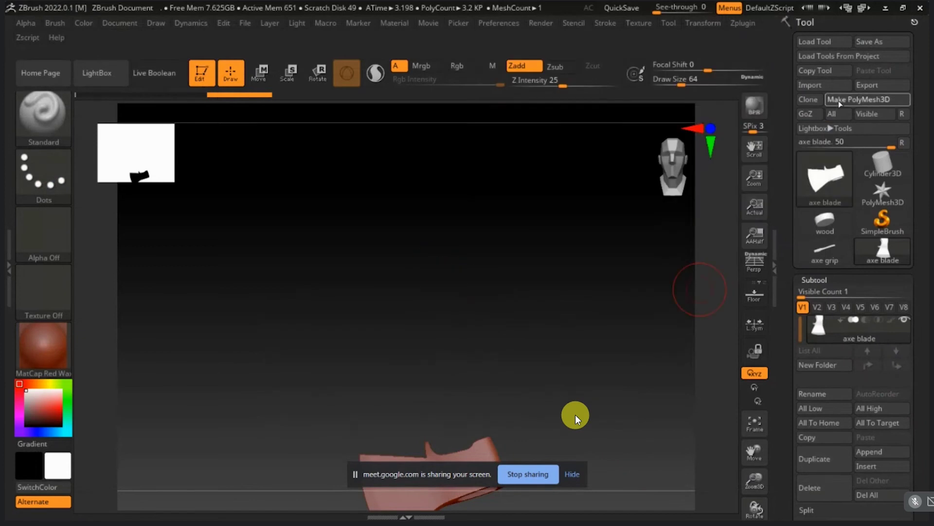
key(f)
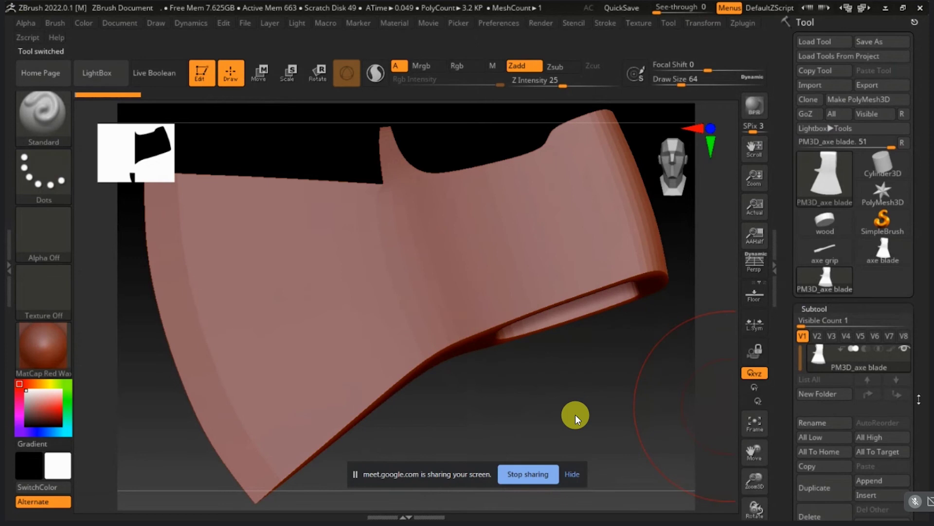
Step: Append the axe grip and wood meshes to the axe blade tool as subtools
drag(919, 399, 919, 380)
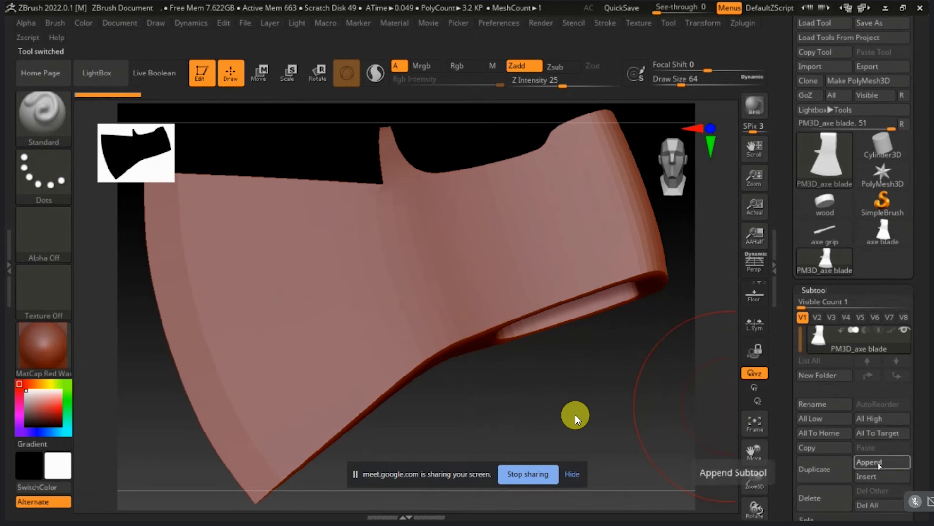
click(880, 462)
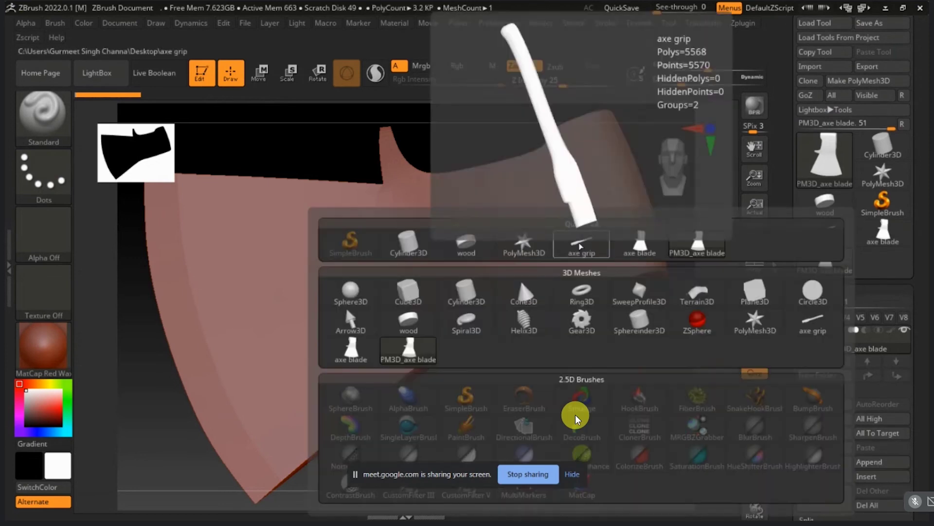
click(581, 245)
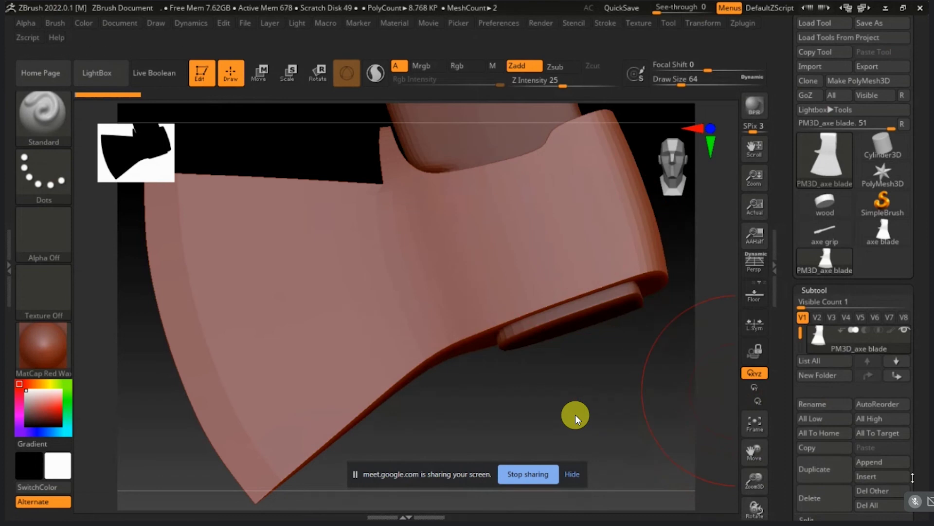
click(891, 463)
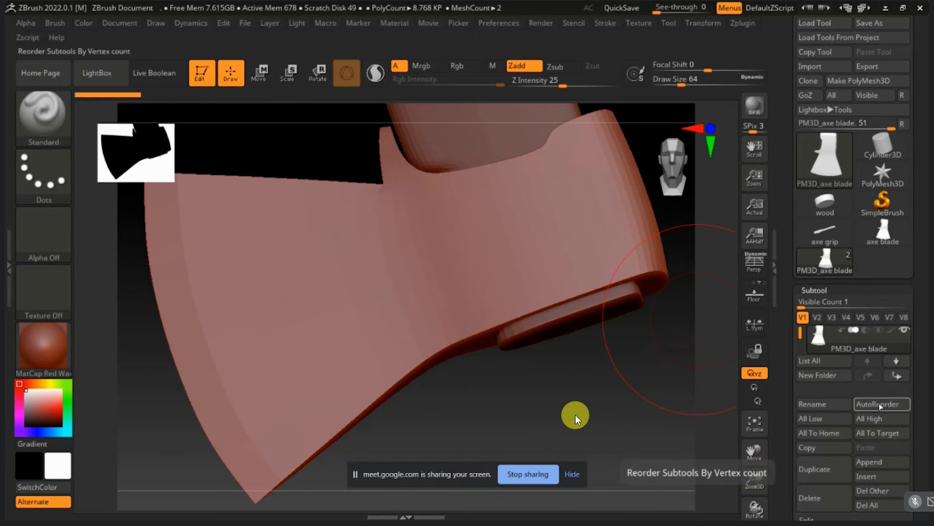
click(876, 462)
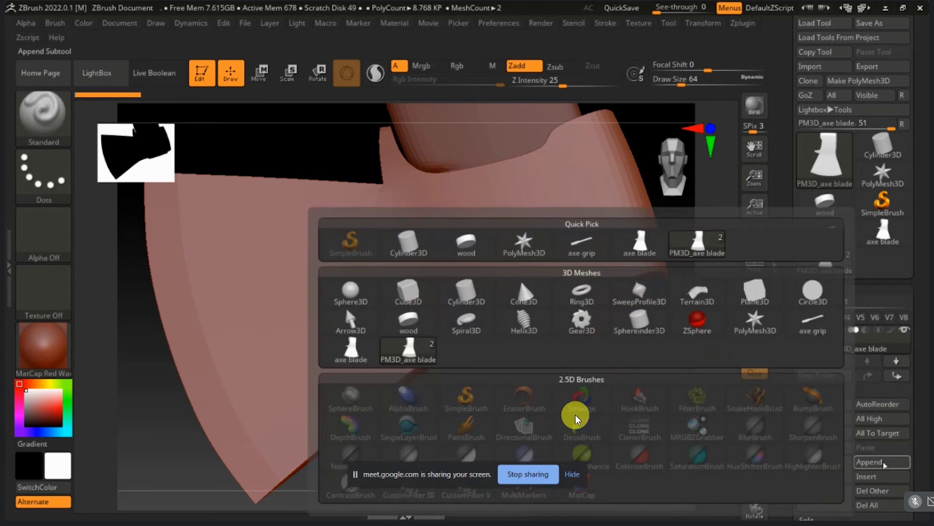
click(459, 258)
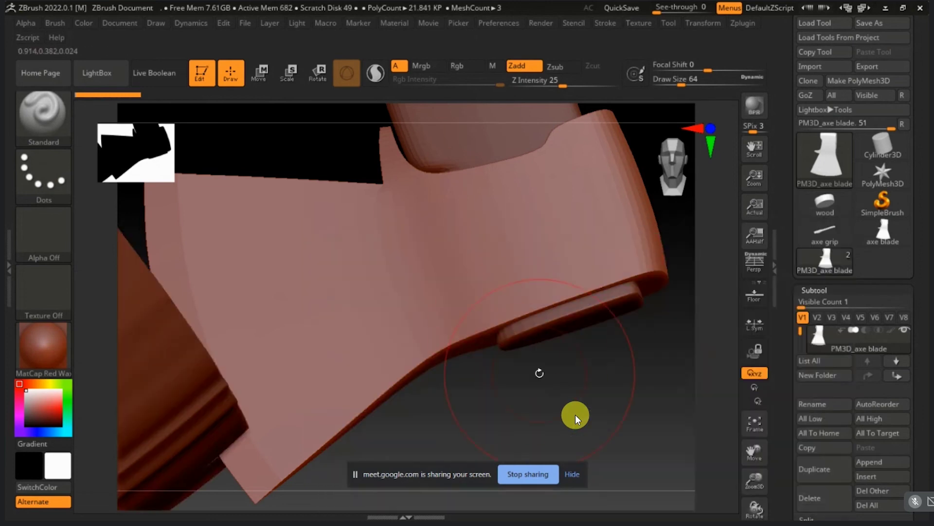
Step: Examine the assembled axe and wood block from several angles, including where the blade meets the wood
key(f)
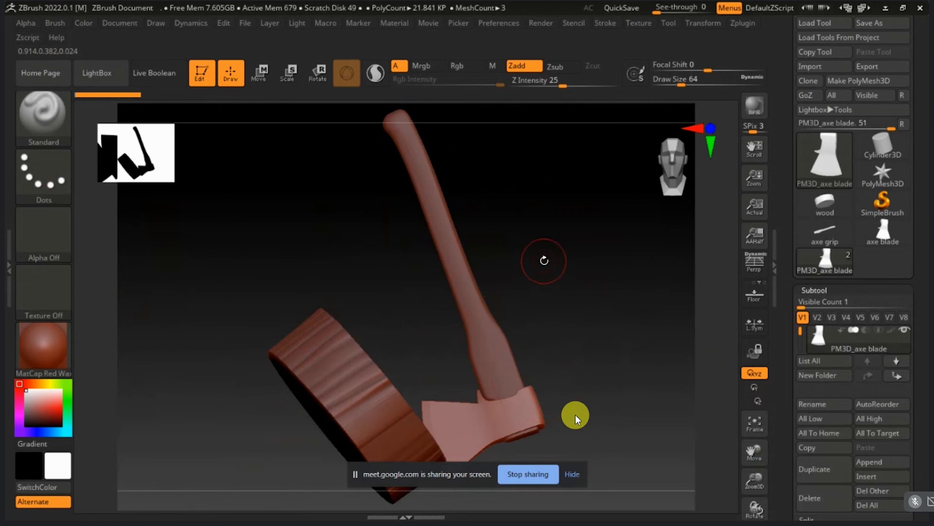
drag(544, 260, 535, 307)
mouse_move(360, 204)
mouse_down()
mouse_move(318, 294)
mouse_move(336, 367)
mouse_move(608, 404)
mouse_move(620, 391)
mouse_move(634, 258)
mouse_up()
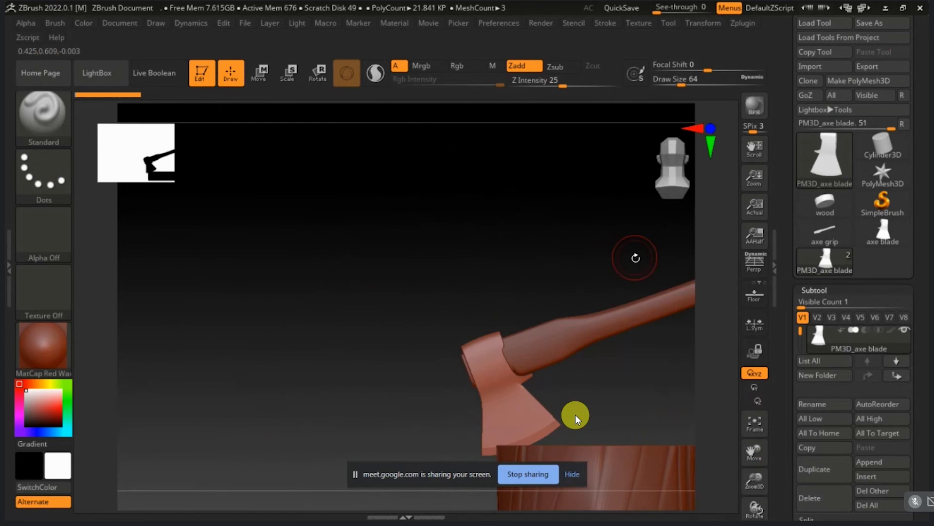
key(f)
drag(263, 351, 483, 378)
key(f)
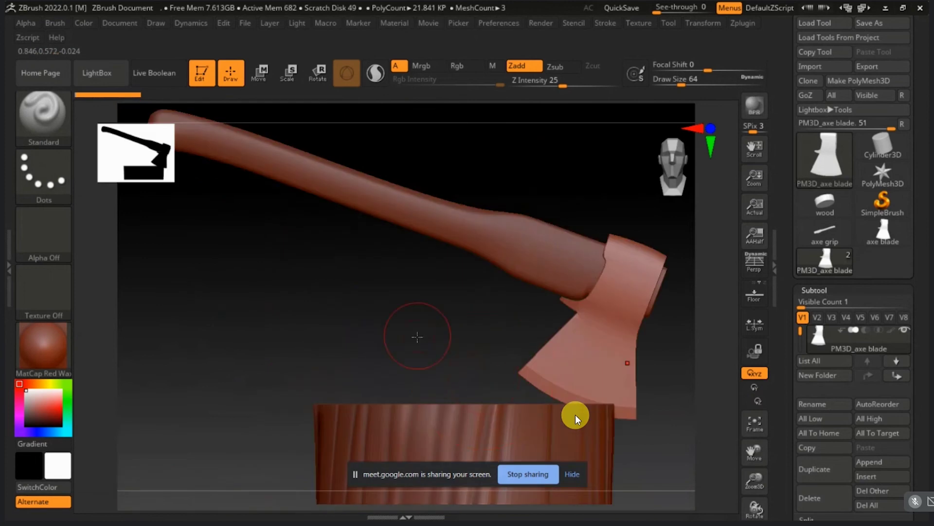
mouse_move(417, 336)
mouse_down()
mouse_move(456, 358)
mouse_move(431, 343)
mouse_move(416, 368)
mouse_move(506, 353)
mouse_up()
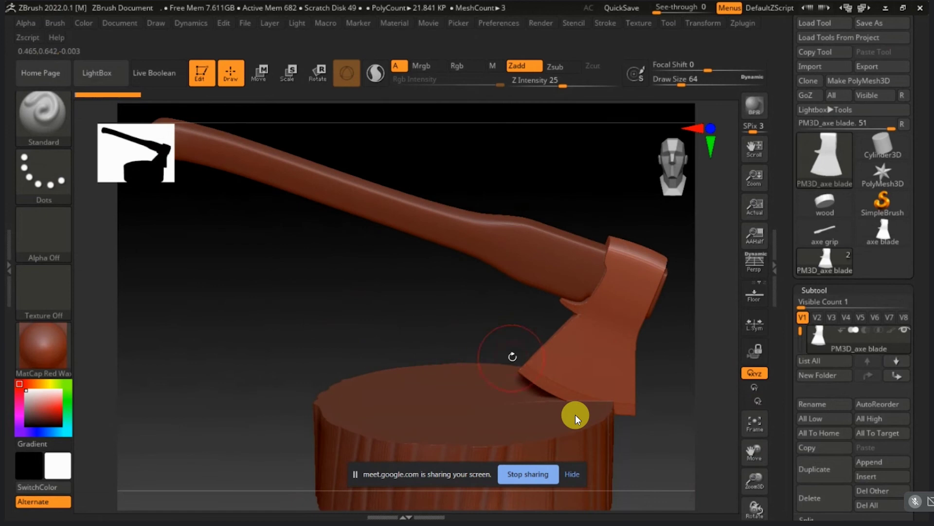
key(ctrl)
ctrl+right_drag(509, 336, 413, 356)
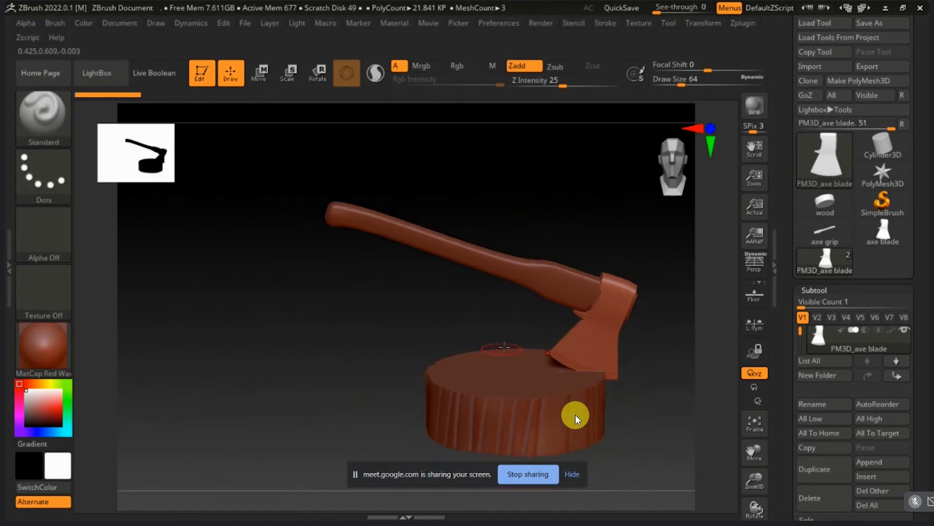
mouse_move(508, 324)
mouse_down()
mouse_move(461, 308)
mouse_move(367, 322)
mouse_move(386, 324)
mouse_up()
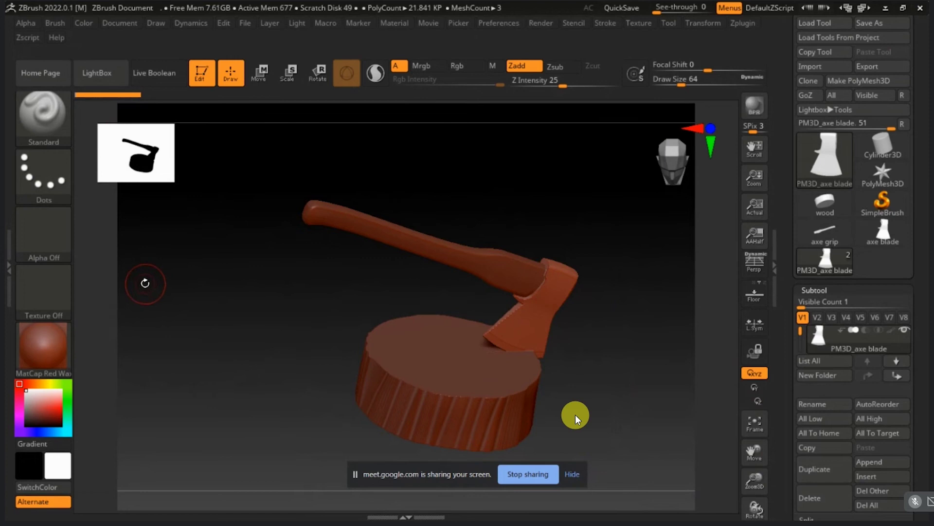
key(shift)
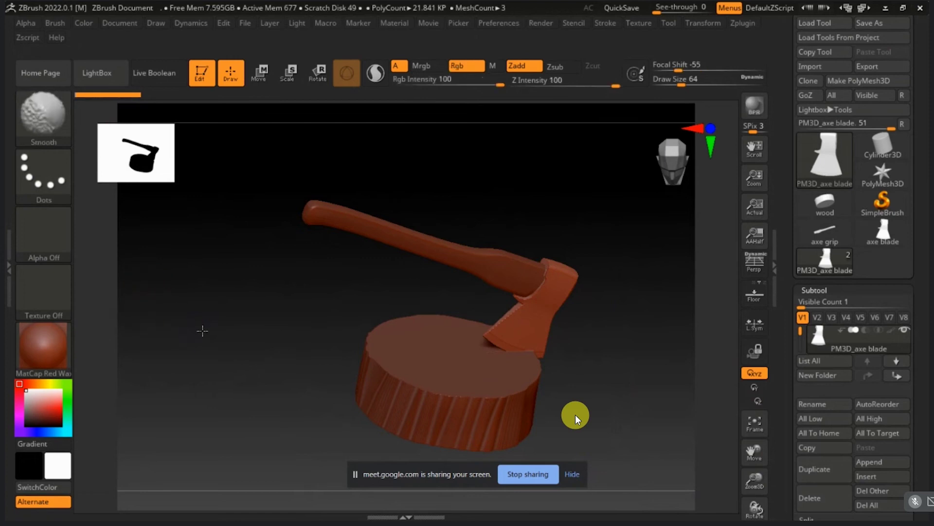
shift+drag(202, 330, 381, 372)
mouse_move(629, 306)
mouse_down()
mouse_move(571, 313)
mouse_move(605, 340)
mouse_move(648, 343)
mouse_up()
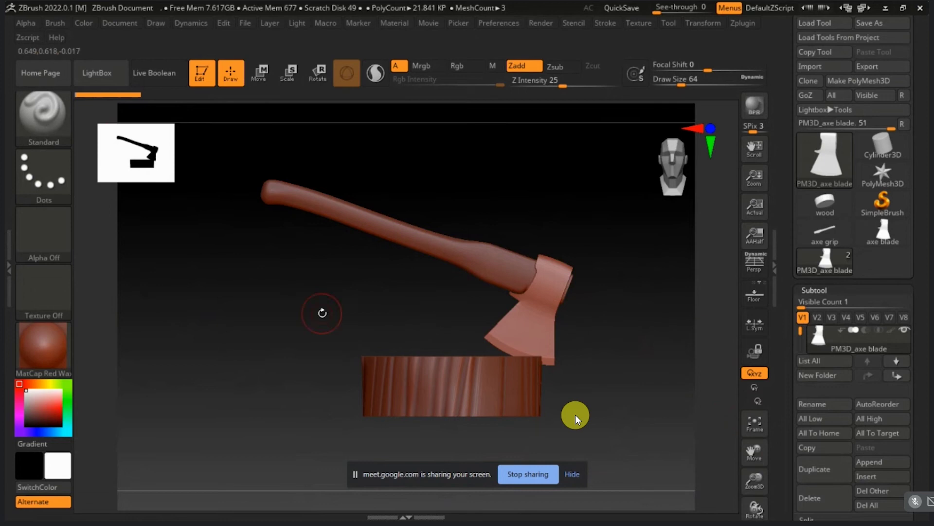
key(ctrl)
ctrl+right_drag(305, 317, 397, 321)
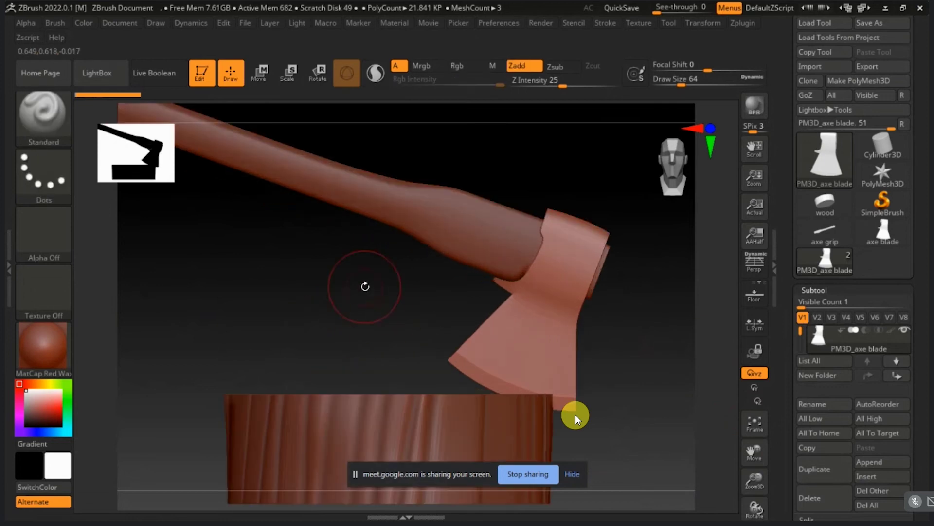
mouse_move(364, 286)
alt+right_down()
mouse_move(411, 310)
mouse_move(407, 296)
alt+right_up()
drag(407, 296, 91, 372)
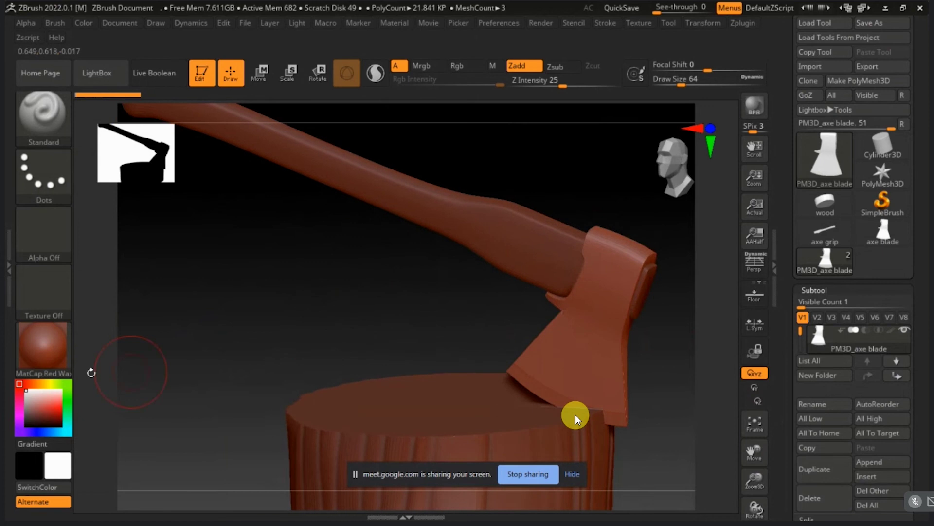
Step: Browse the available materials and choose MatCap Red Wax as the current material
click(50, 347)
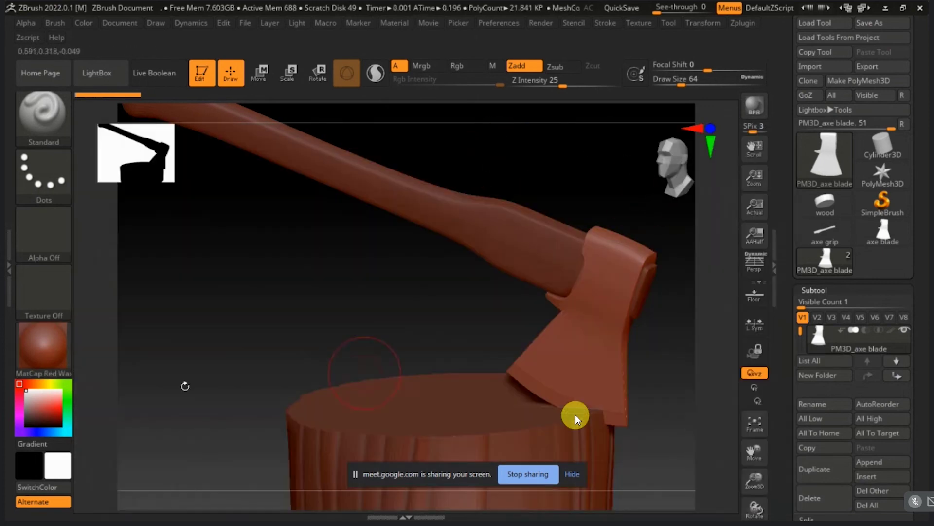
click(44, 345)
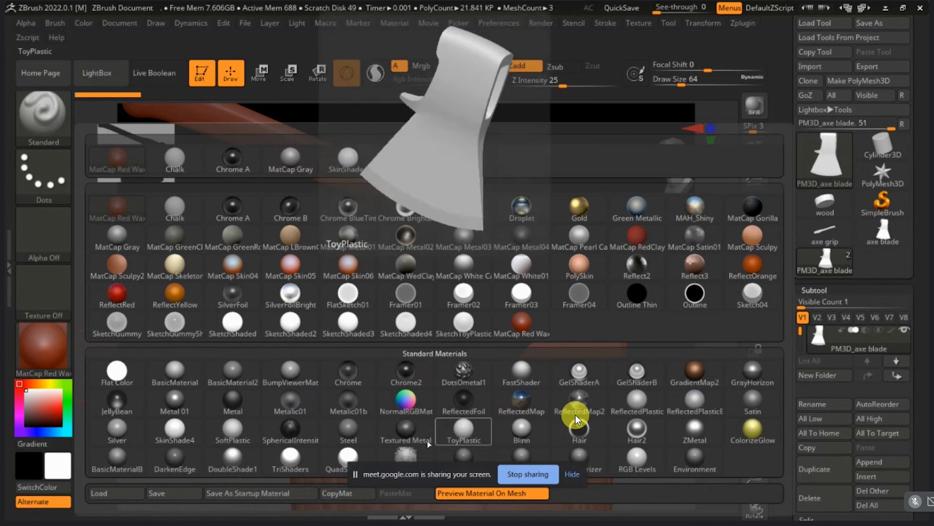
mouse_move(119, 453)
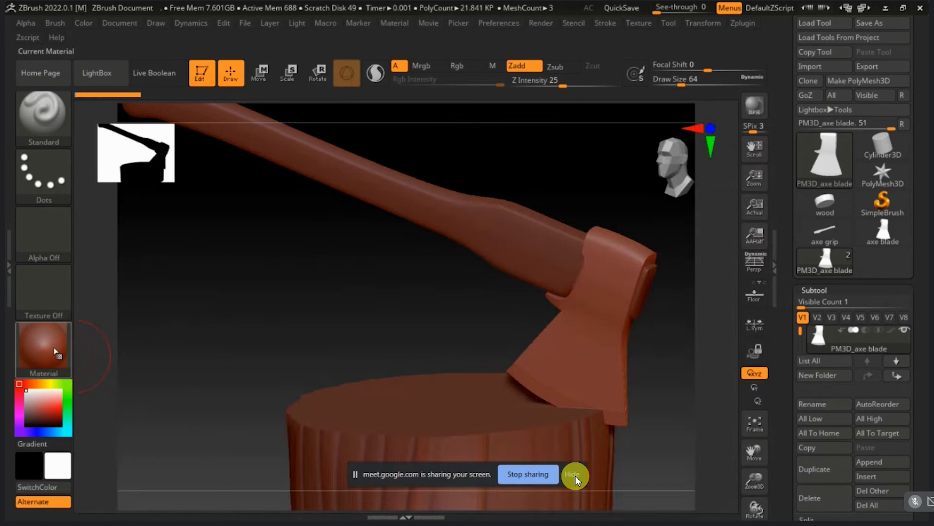
click(55, 350)
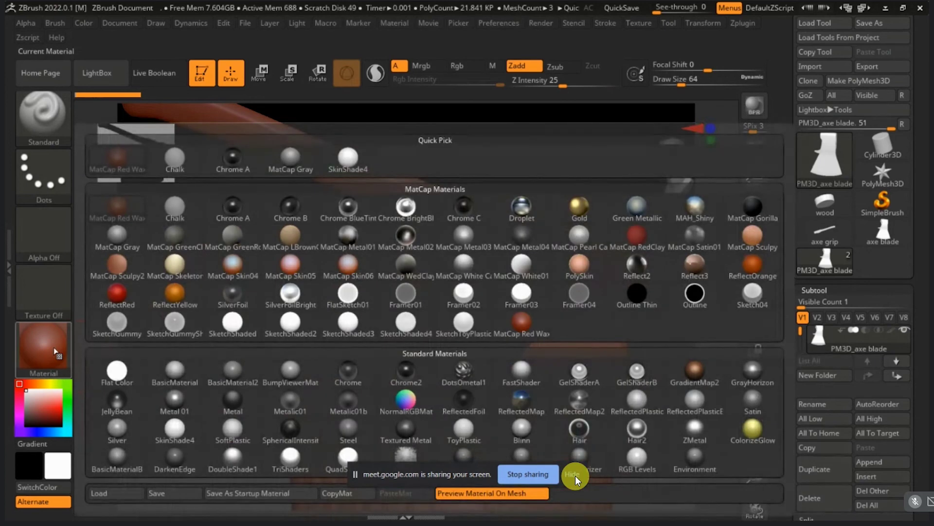
mouse_move(361, 156)
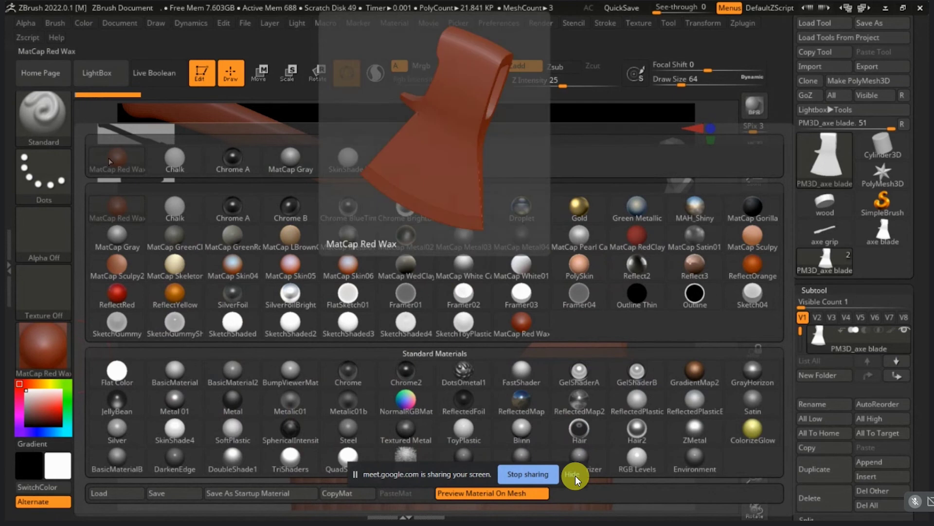
click(110, 160)
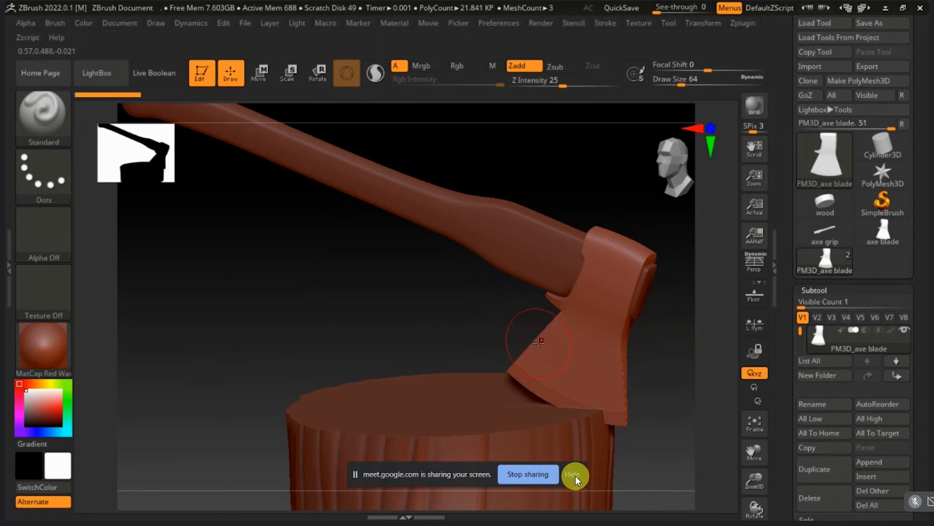
Step: Examine the grooved side of the wood block up close
drag(513, 342, 447, 372)
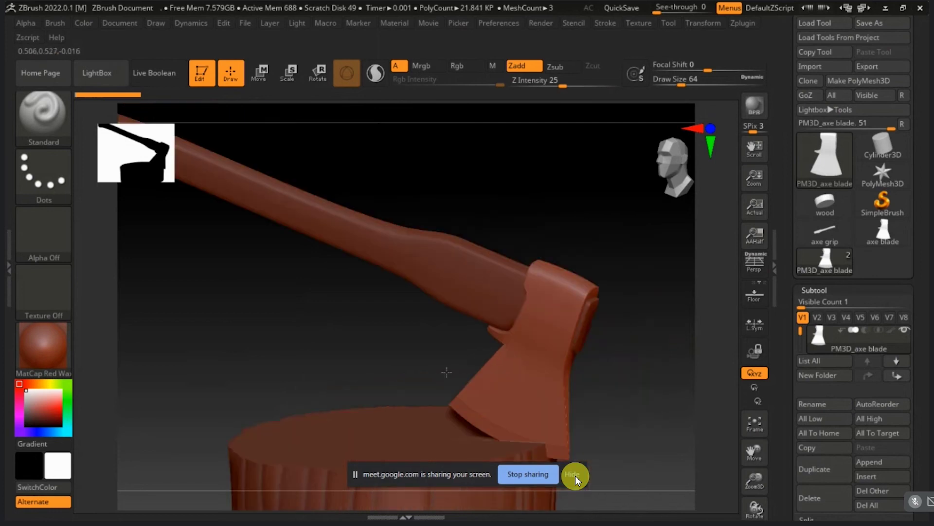
alt+right_drag(446, 372, 478, 177)
ctrl+right_drag(447, 208, 370, 248)
alt+right_drag(519, 328, 538, 227)
alt+right_drag(409, 279, 454, 257)
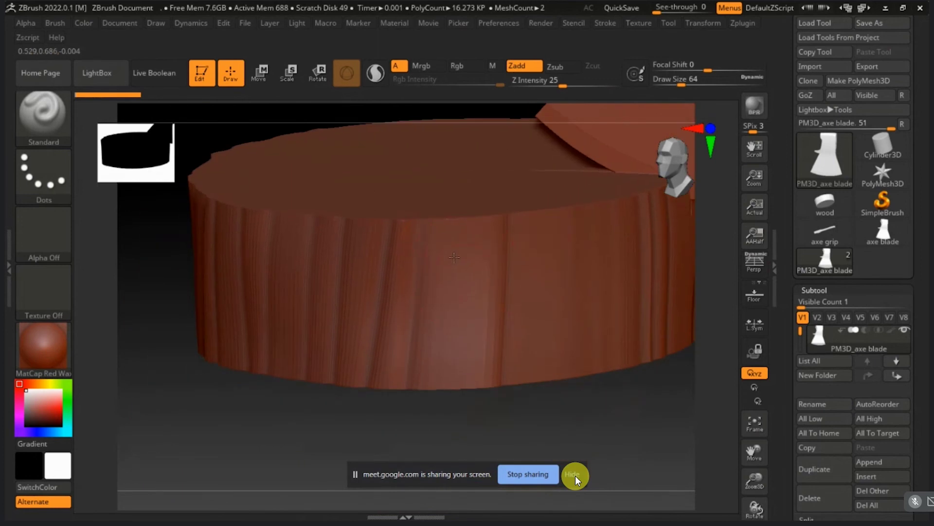
Step: Assign Alpha 60 to the Standard brush and make the wood1 subtool active
click(43, 159)
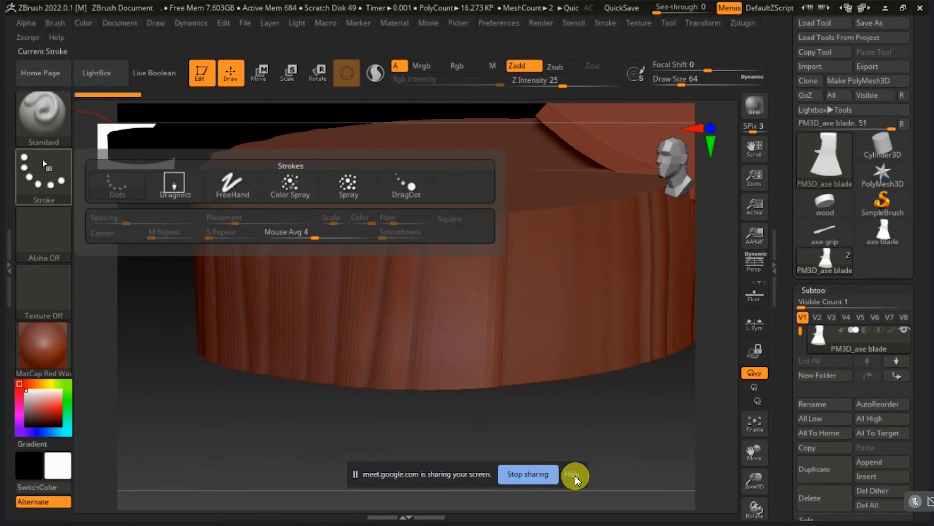
click(47, 242)
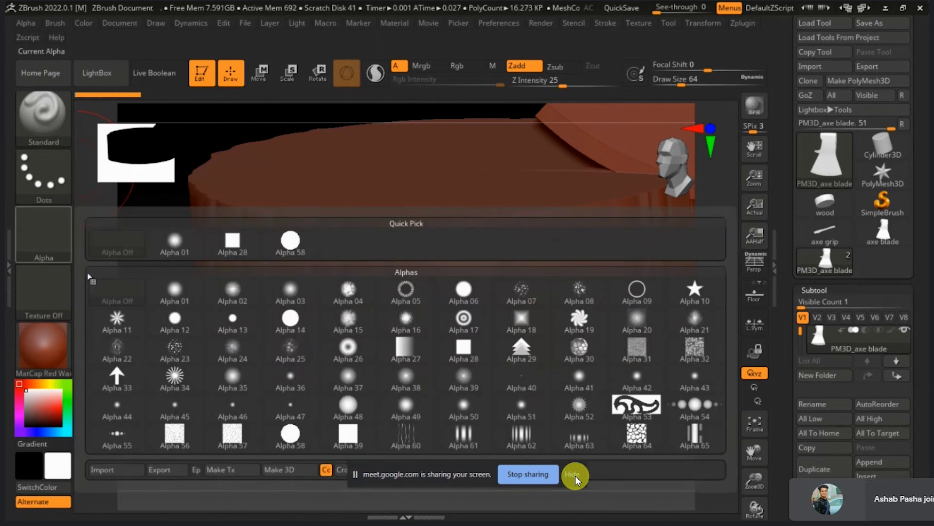
click(409, 433)
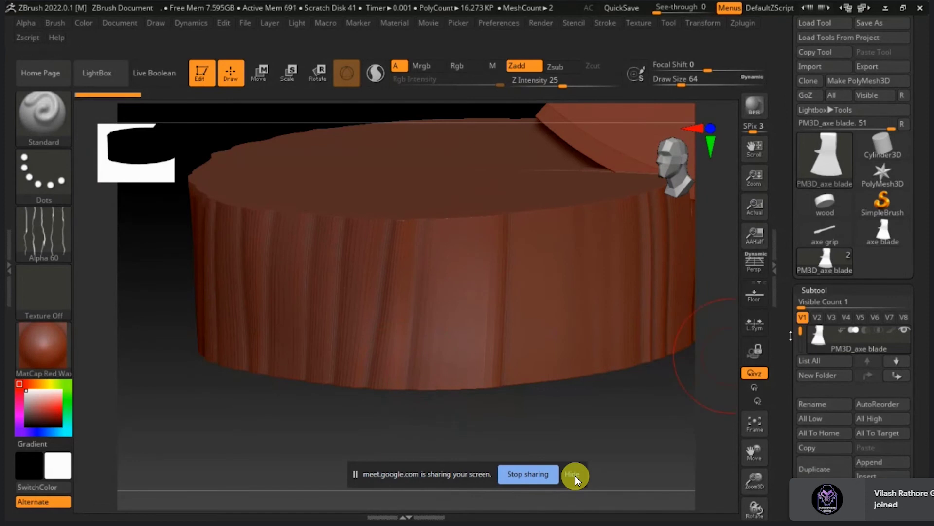
drag(803, 329, 817, 339)
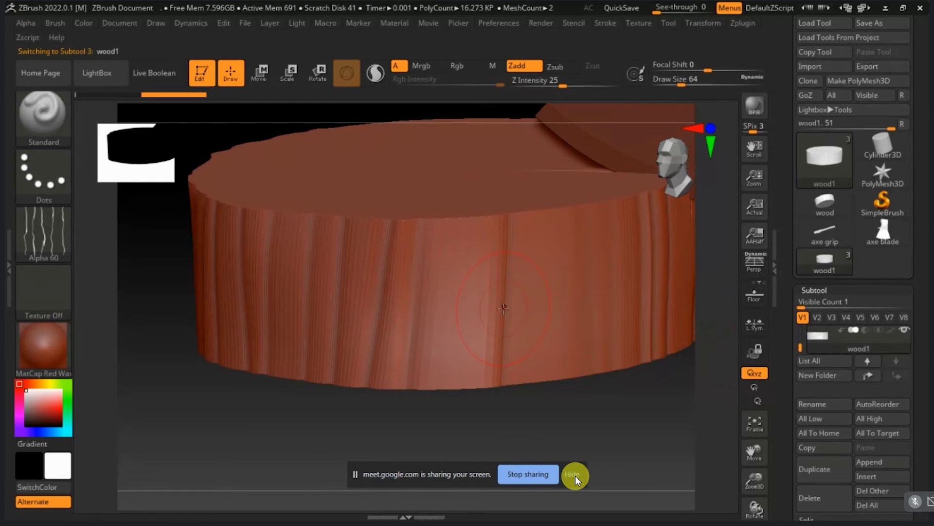
Step: Try a vertical Standard brush stroke with Alpha 60 down the side of the wood block
mouse_move(453, 252)
mouse_down()
mouse_move(454, 336)
mouse_move(462, 251)
mouse_move(463, 343)
mouse_move(460, 334)
mouse_up()
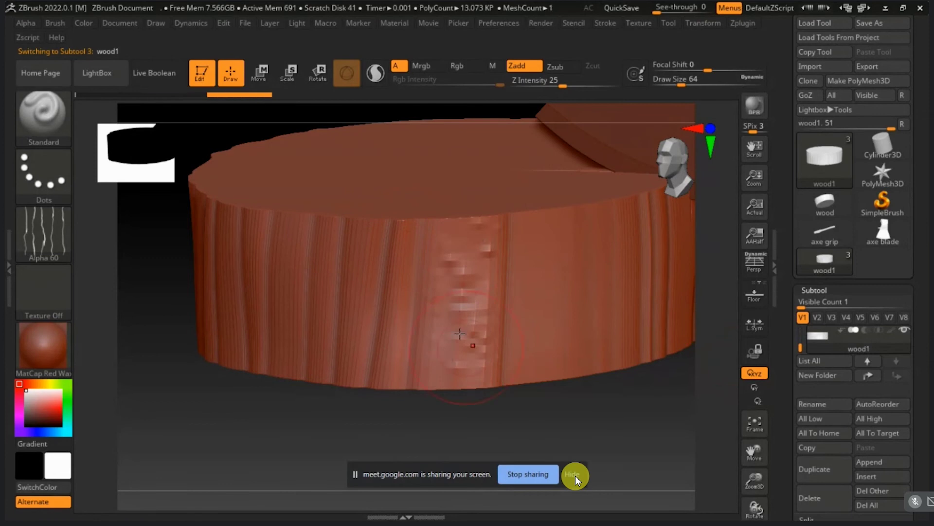
shift+drag(483, 289, 476, 293)
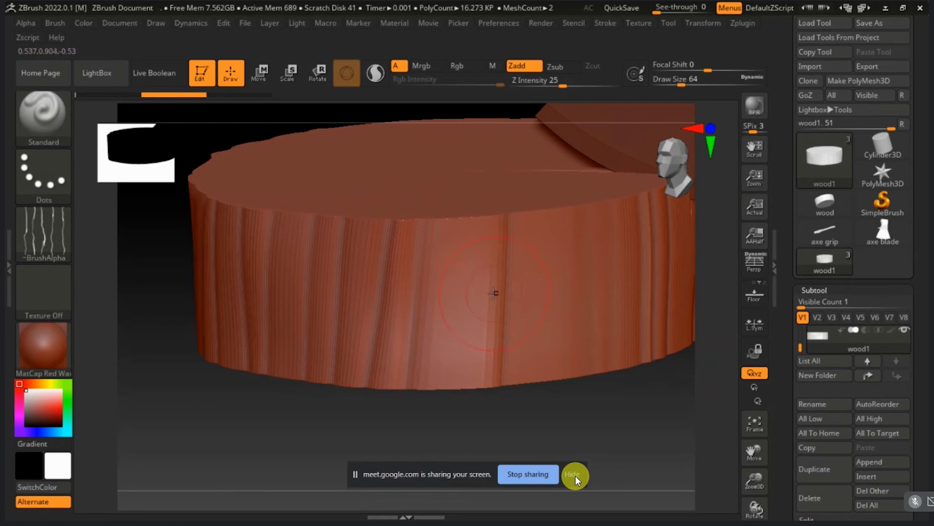
Step: Show the wireframe on the wood block and rebuild its topology with ZRemesher at a target polygons count of 5
key(shift+f)
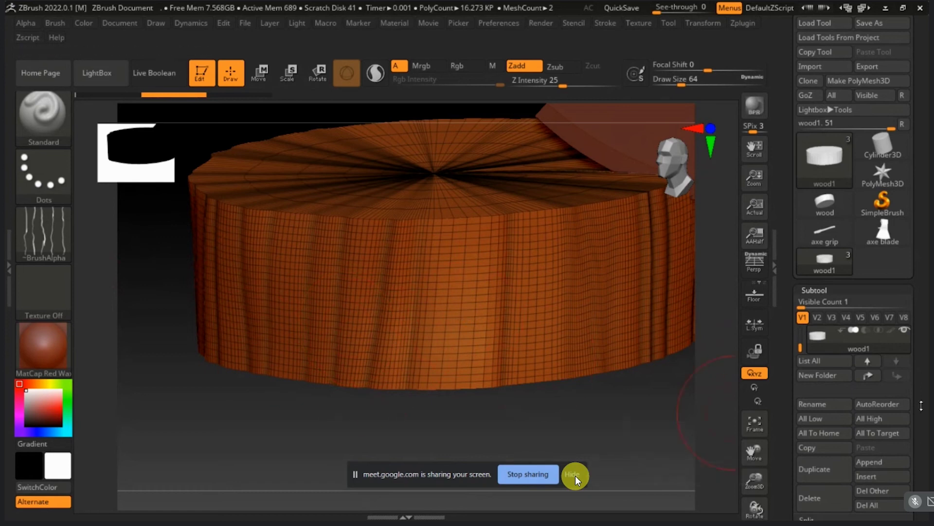
drag(914, 405, 913, 307)
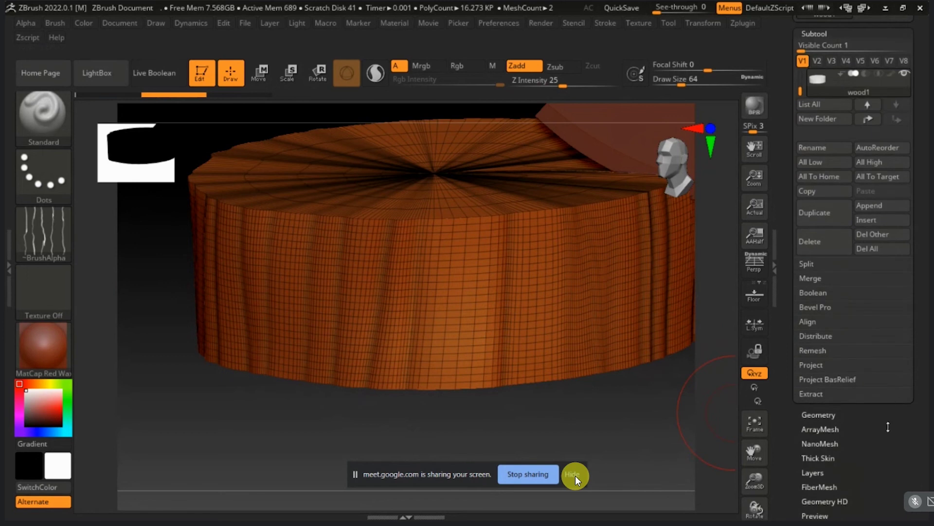
scroll(883, 406, down, 2)
scroll(882, 406, down, 5)
click(828, 330)
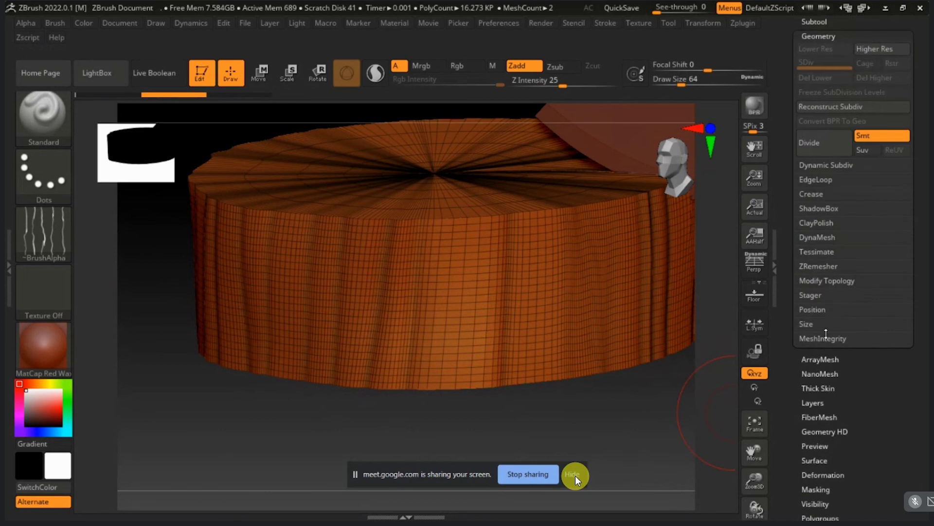
click(811, 267)
click(823, 290)
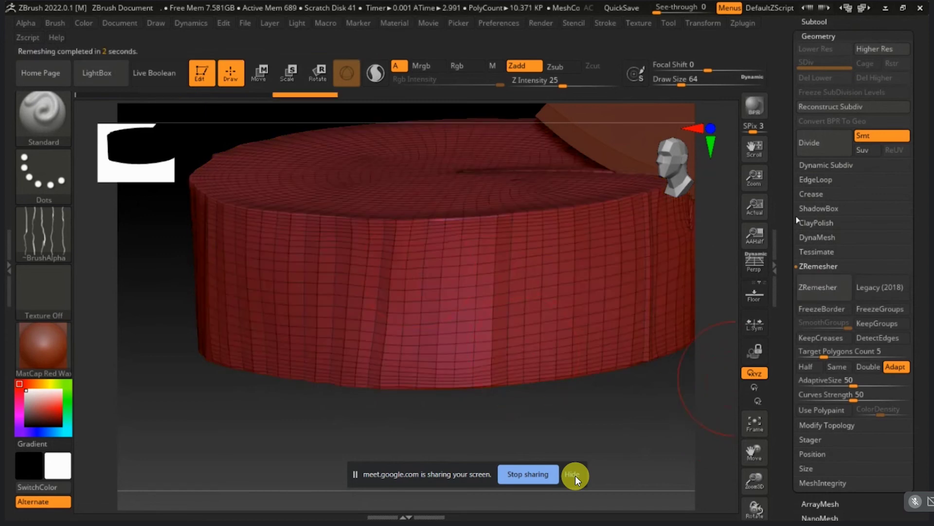
Step: Subdivide the remeshed wood block up to subdivision level 4 with smoothing on, and hide the wireframe
drag(786, 201, 787, 354)
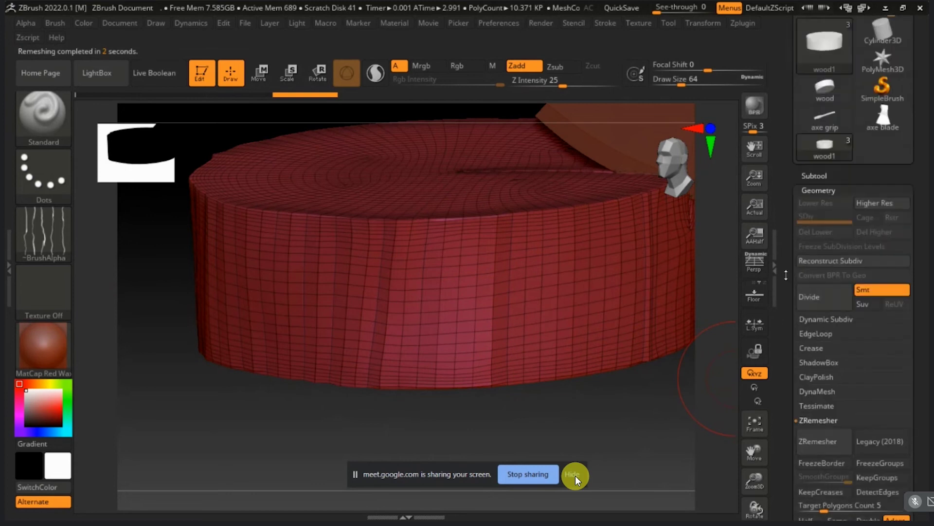
click(812, 299)
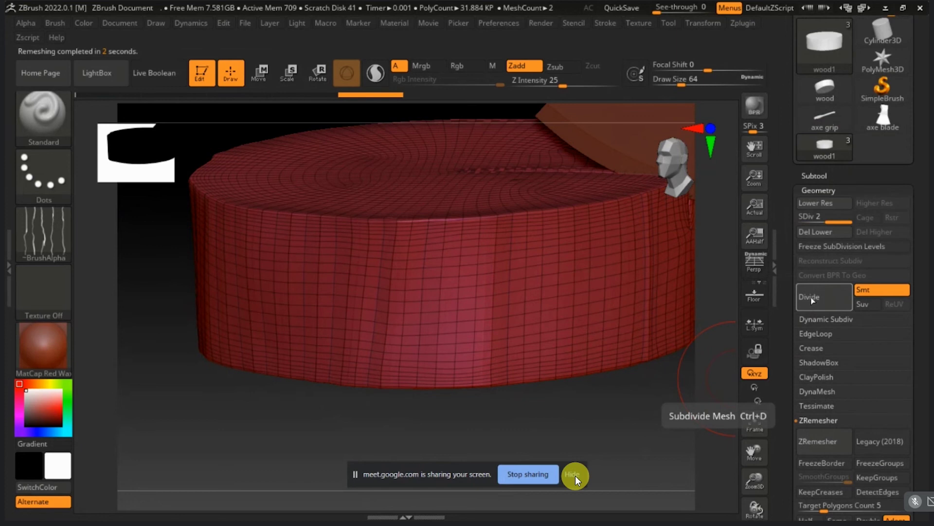
click(811, 298)
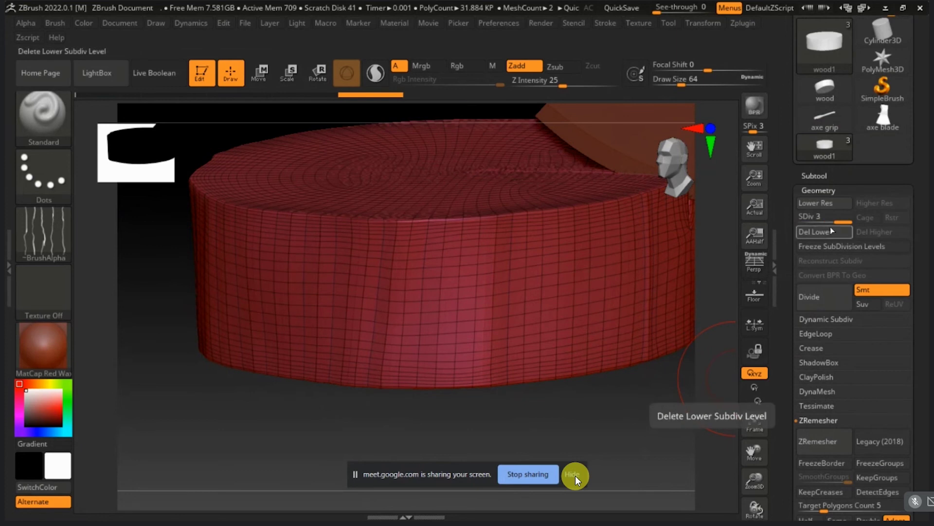
click(823, 299)
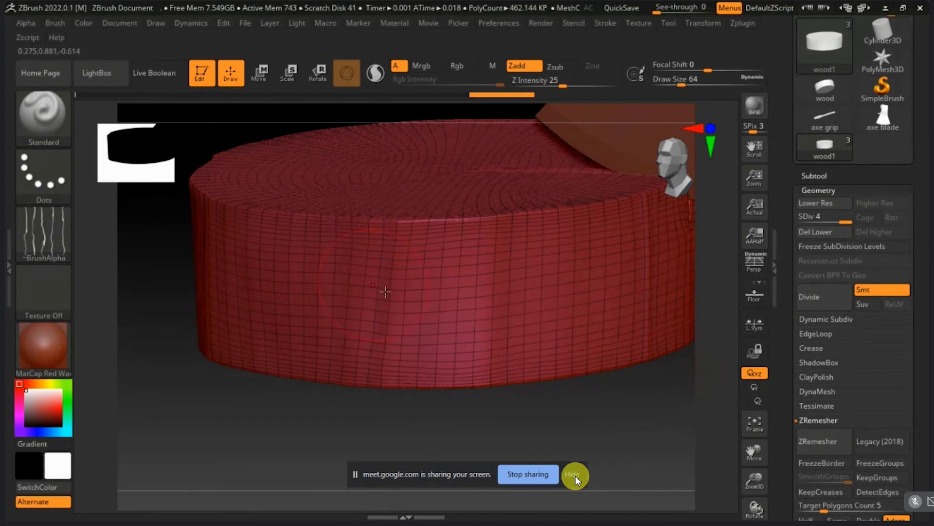
key(shift)
key(shift+f)
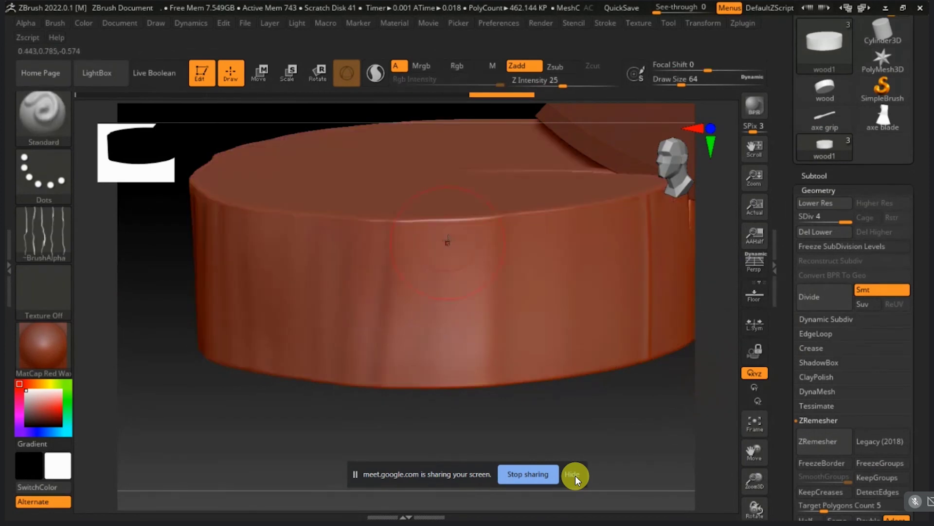
Step: Test a vertical bark stroke on the side of the subdivided wood block and undo it
drag(456, 240, 440, 359)
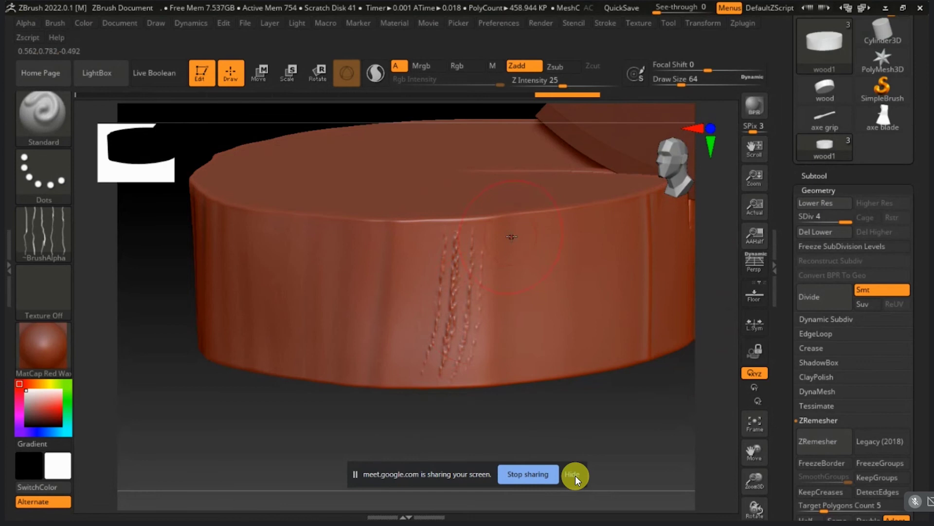
key(ctrl+z)
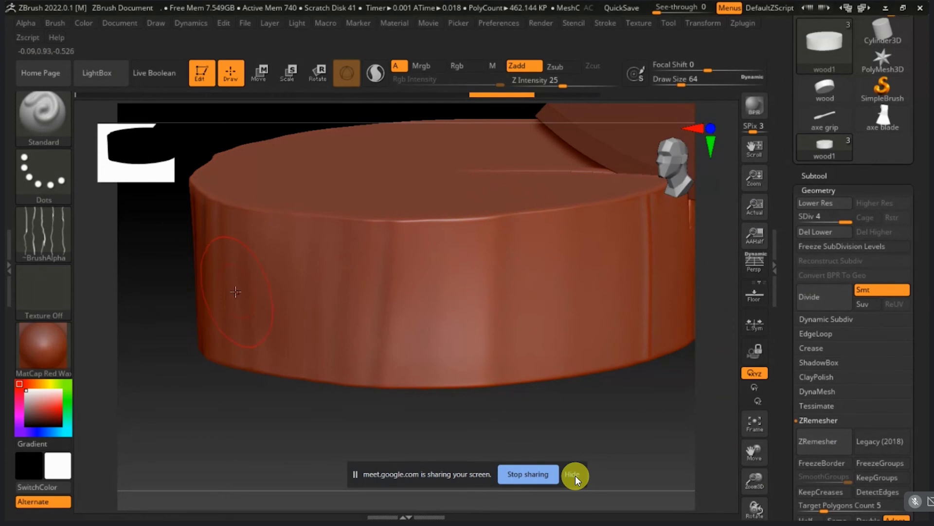
click(39, 111)
click(39, 111)
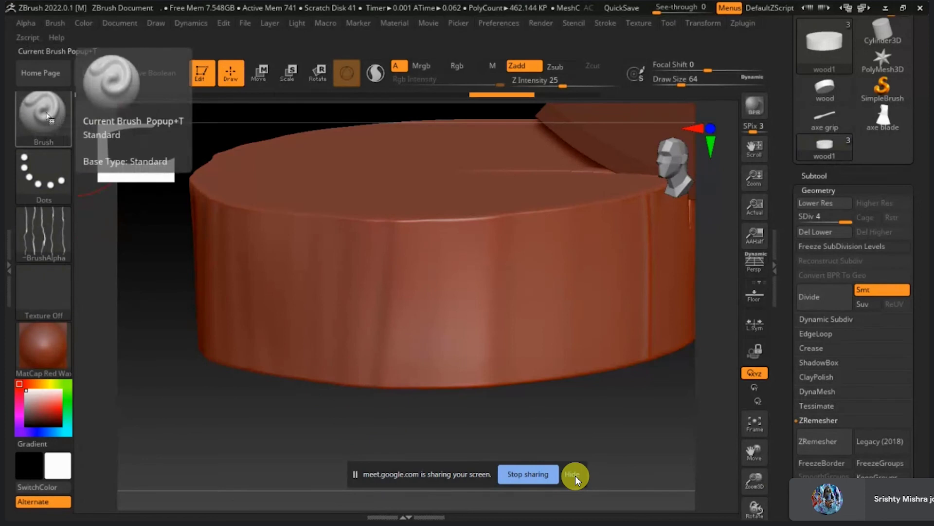
key(shift)
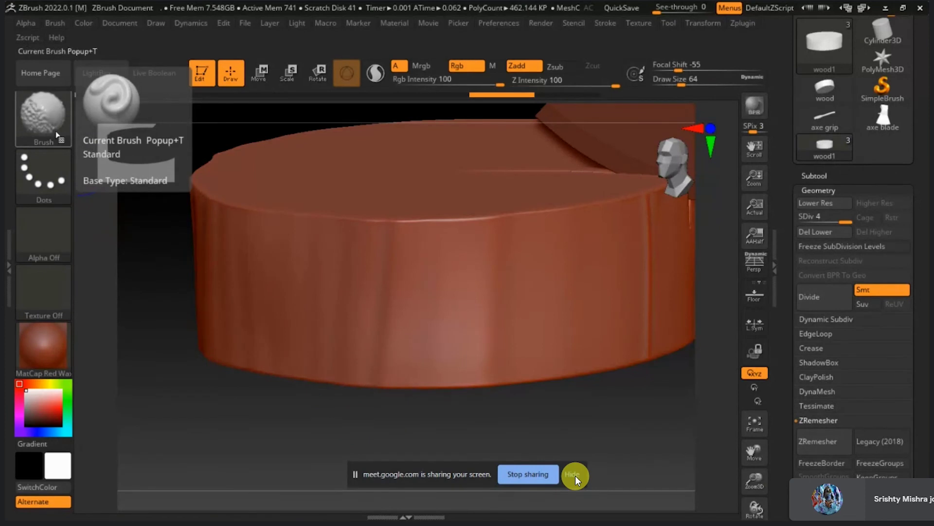
Step: Step the wood block down to subdivision level 1
key(shift+d)
key(shift+d)
key(shift+d)
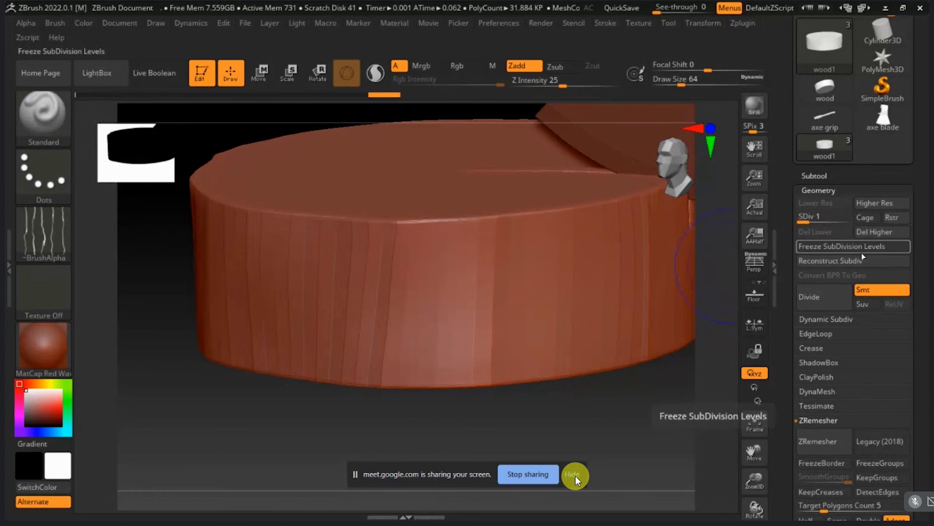
click(862, 253)
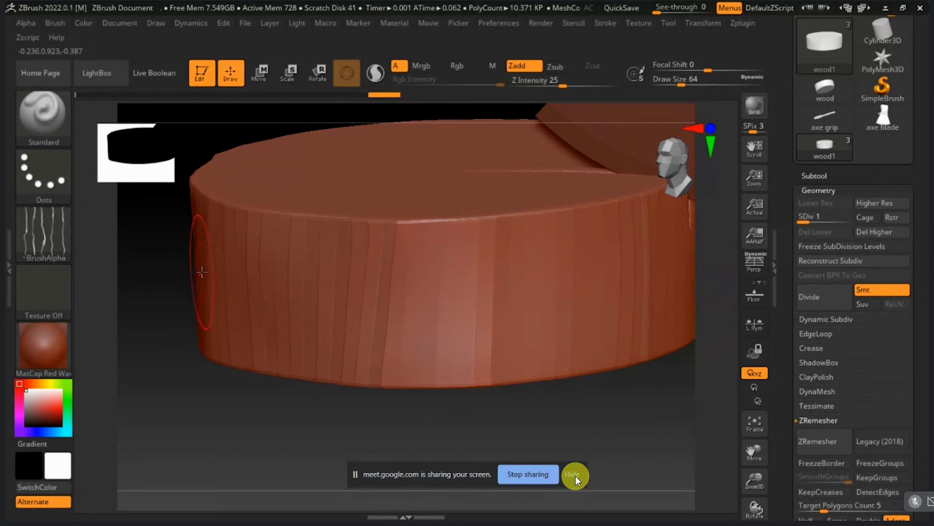
Step: Try Alpha 60 brush strokes on the side of the wood block at its lowest subdivision level
mouse_move(383, 285)
alt+right_down()
mouse_move(406, 308)
mouse_move(496, 263)
alt+right_up()
mouse_move(497, 263)
alt+mouse_down()
mouse_move(516, 334)
mouse_move(562, 334)
alt+mouse_up()
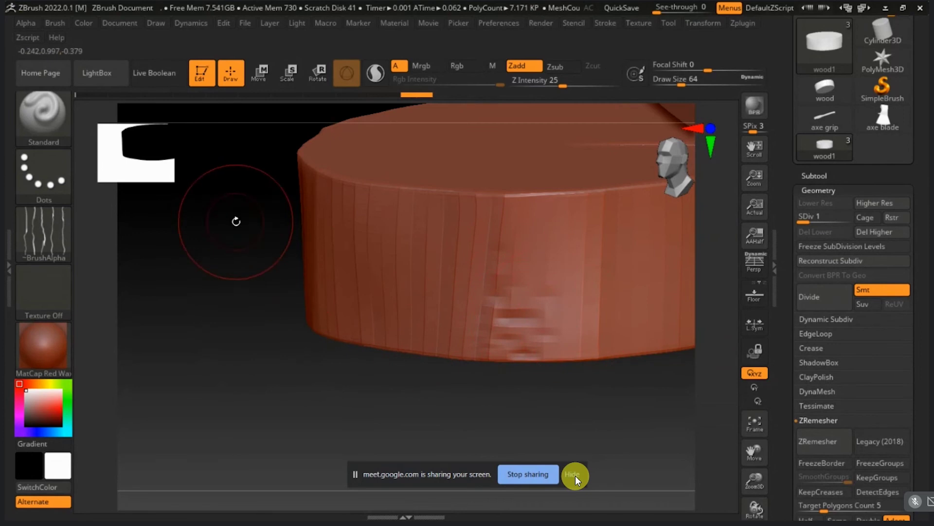
drag(246, 204, 235, 261)
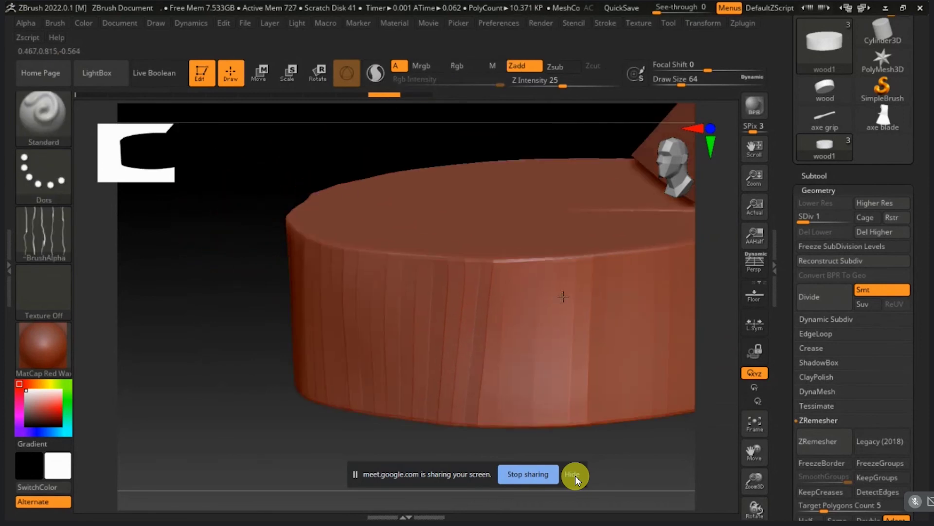
mouse_move(563, 296)
mouse_down()
mouse_move(653, 338)
mouse_move(620, 378)
mouse_move(535, 374)
mouse_up()
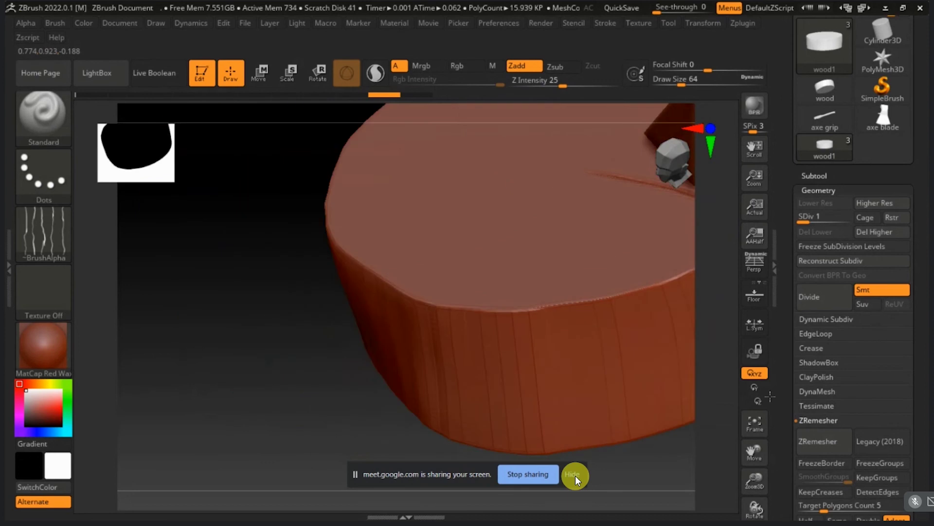
Step: Browse the brush library for a brush suited to sculpting the wood block
click(46, 111)
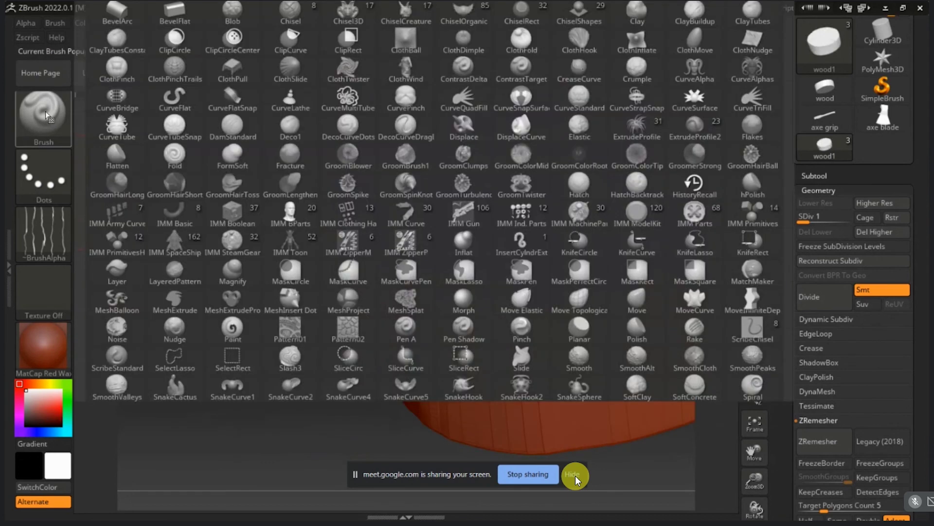
key(s)
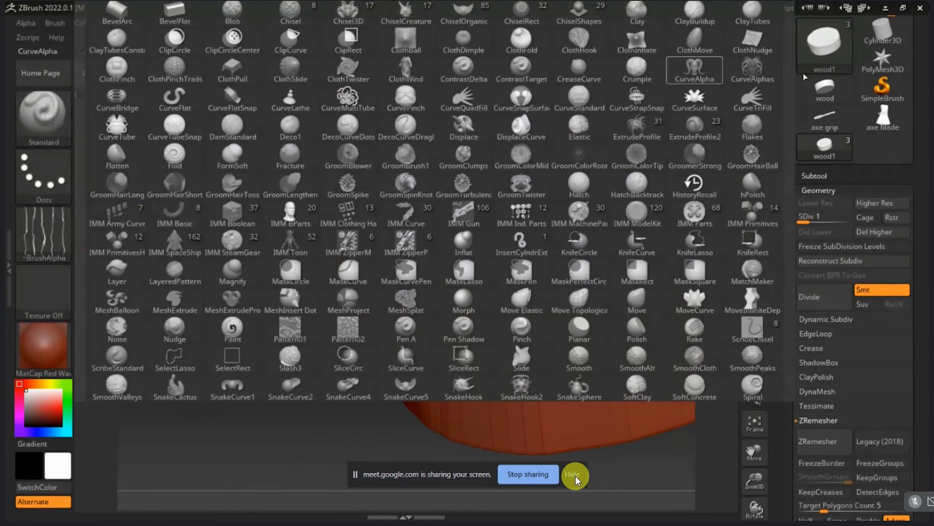
key(t)
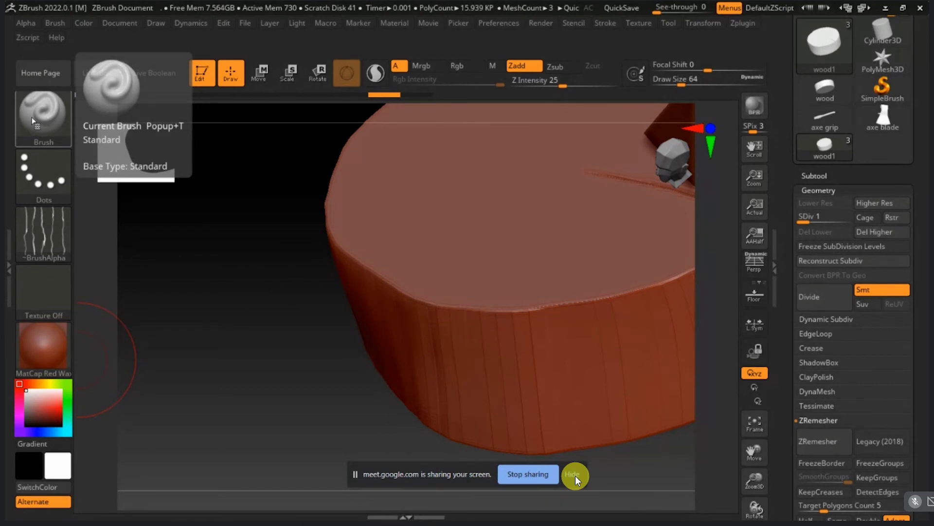
click(33, 122)
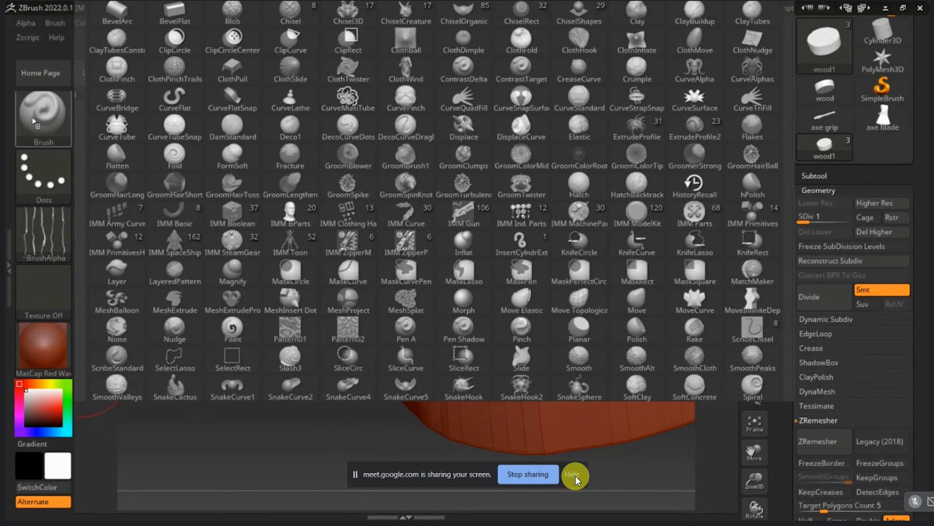
click(39, 119)
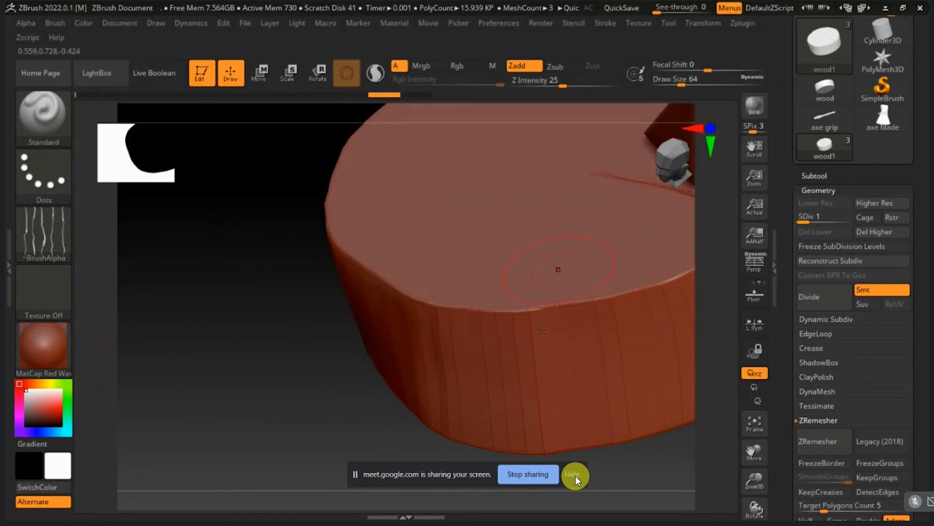
click(43, 110)
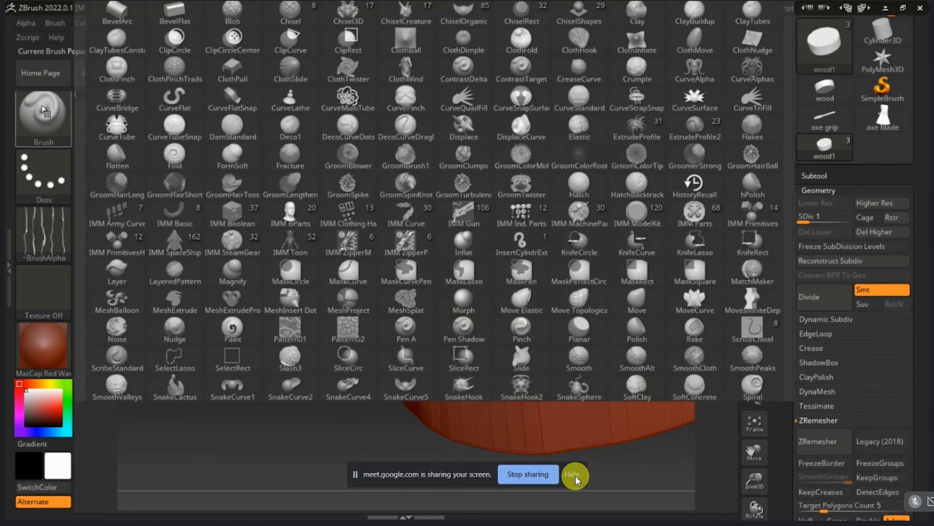
key(s)
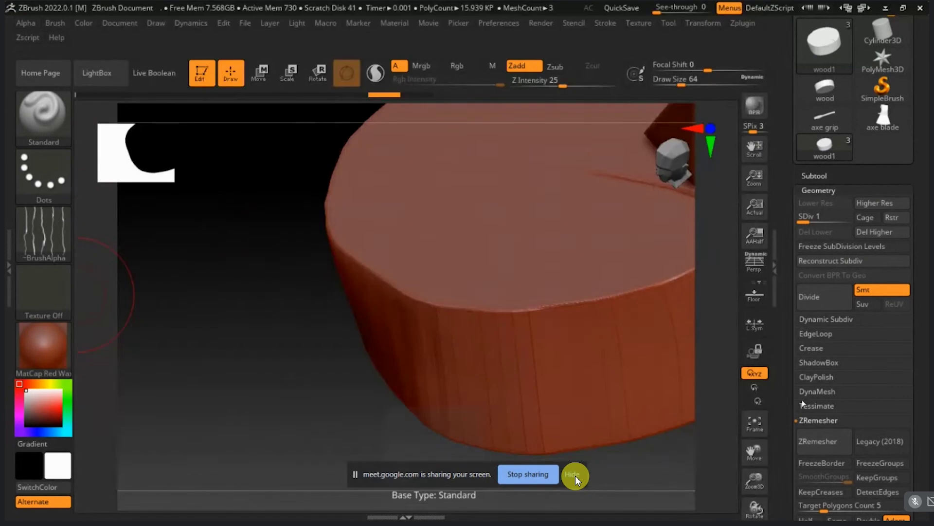
key(s)
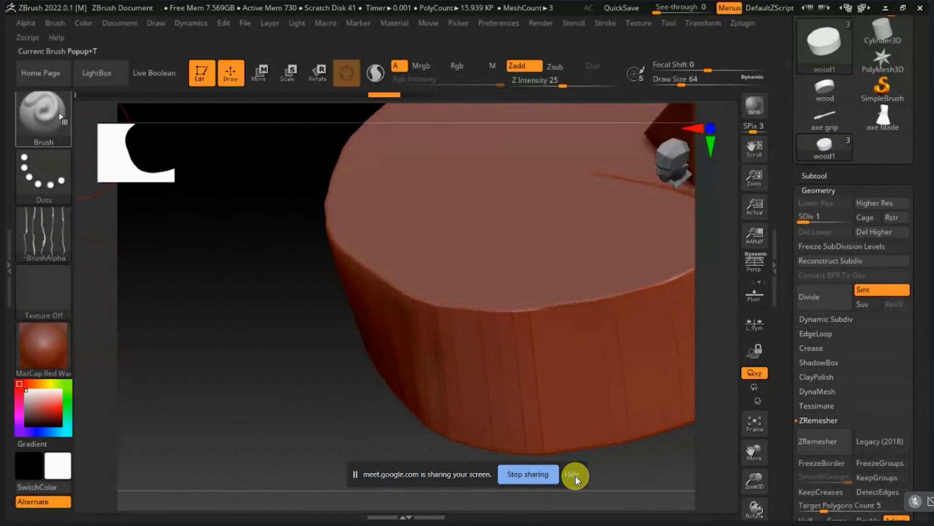
click(59, 116)
click(46, 113)
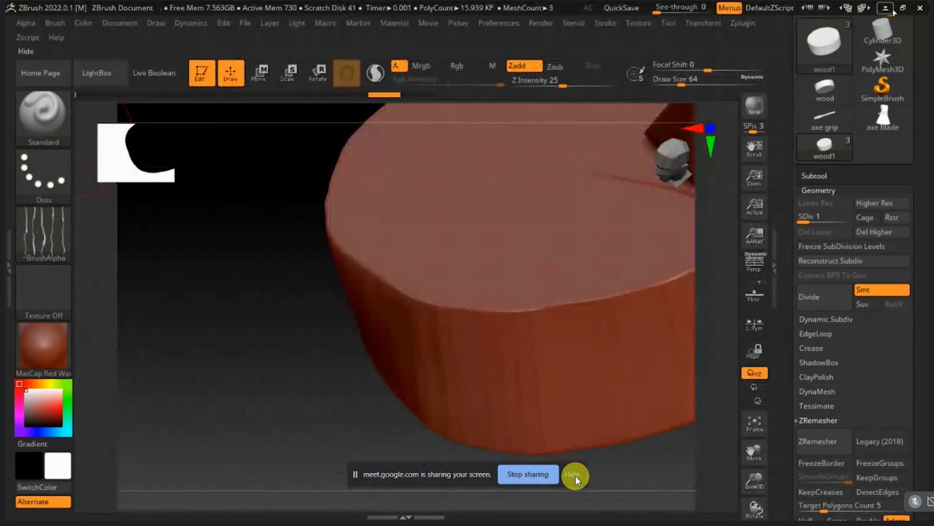
Step: Switch to the Windows display settings and find the scale and layout options
click(903, 8)
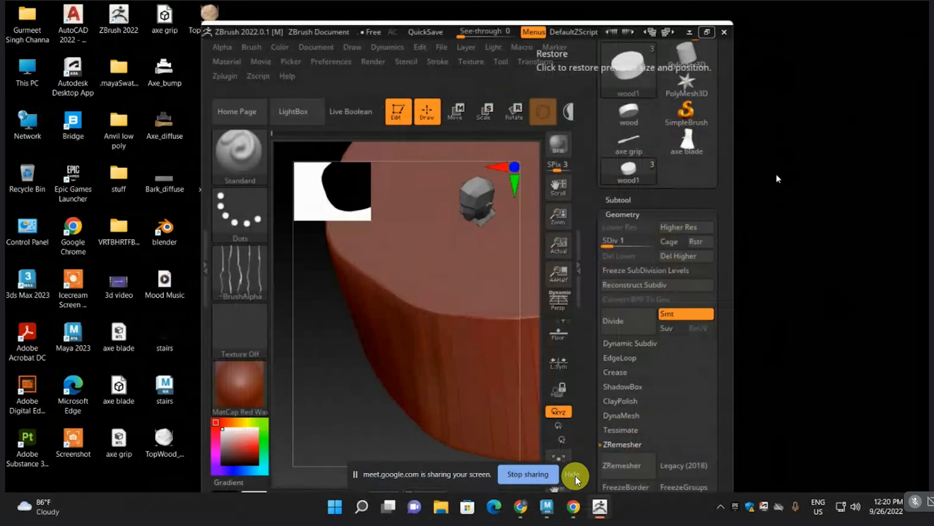
right_click(859, 151)
click(752, 253)
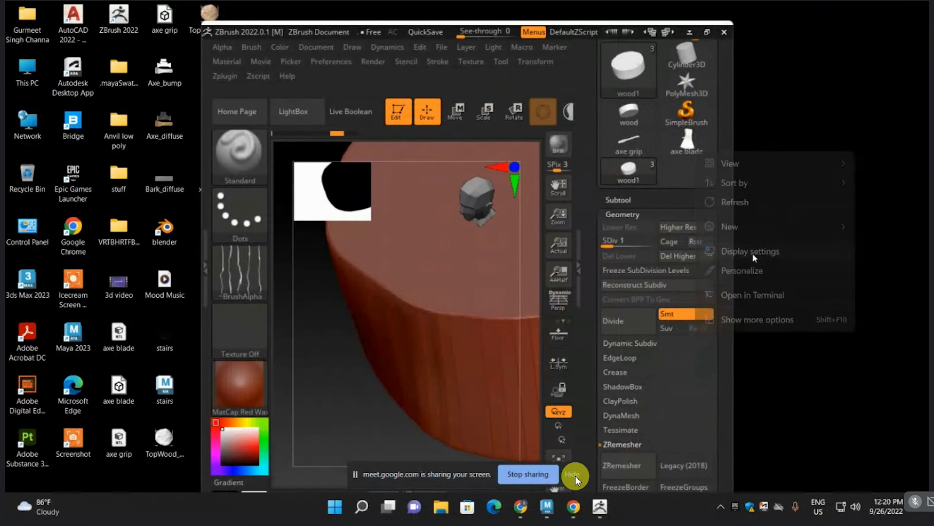
scroll(386, 402, down, 10)
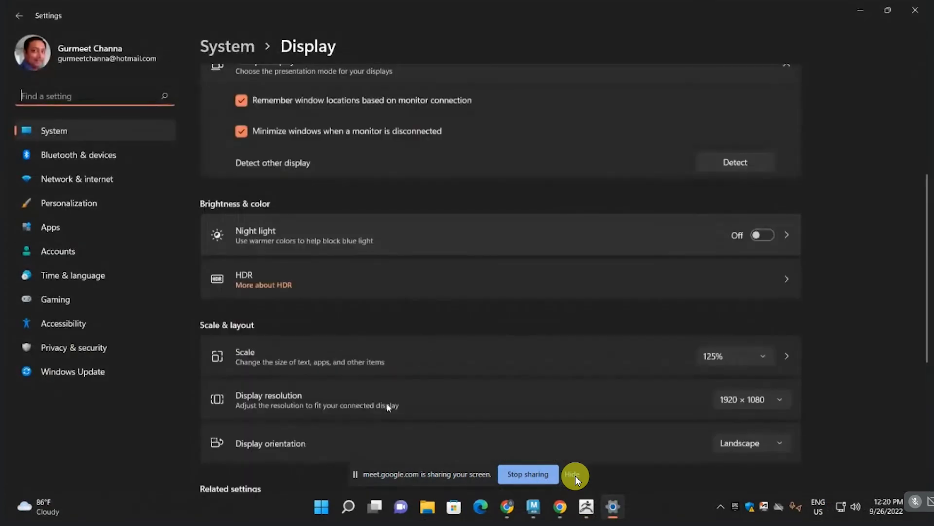
scroll(386, 404, up, 4)
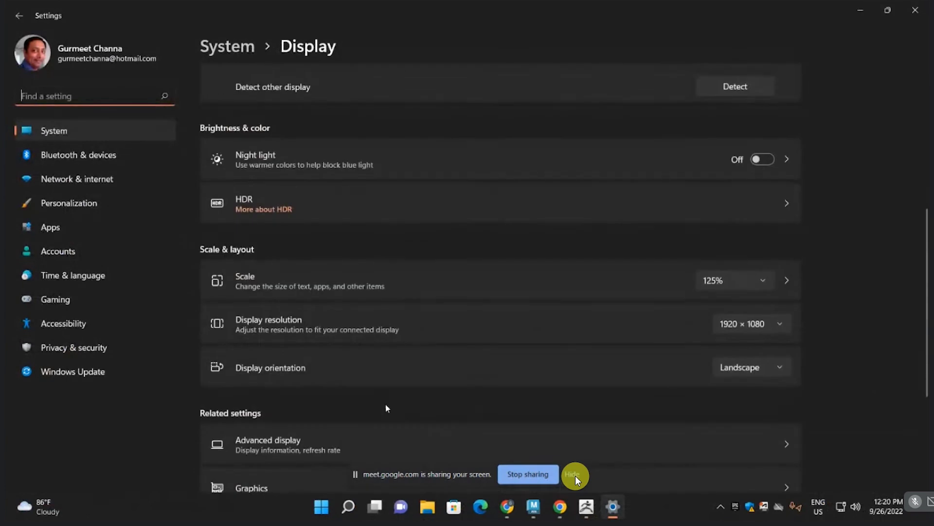
scroll(386, 404, down, 1)
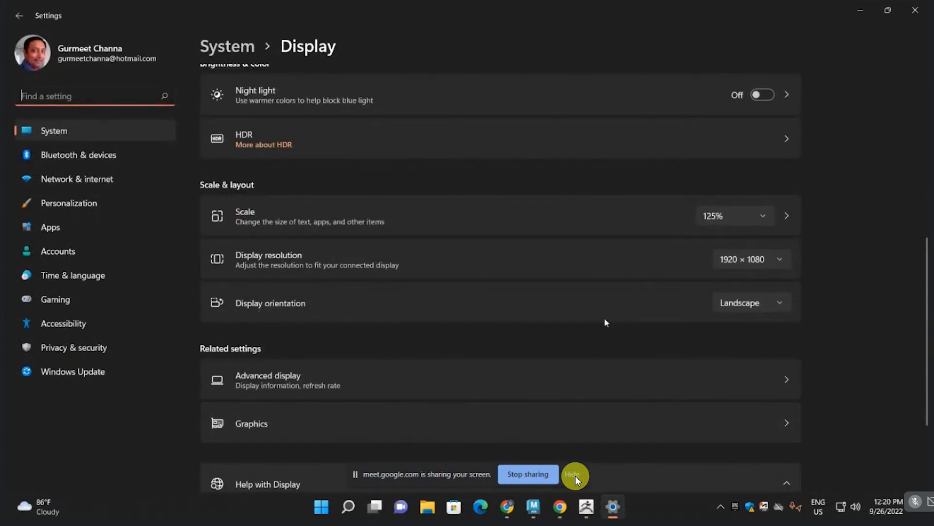
Step: Try the 3840 × 2160 display resolution and check how ZBrush looks with it
click(736, 258)
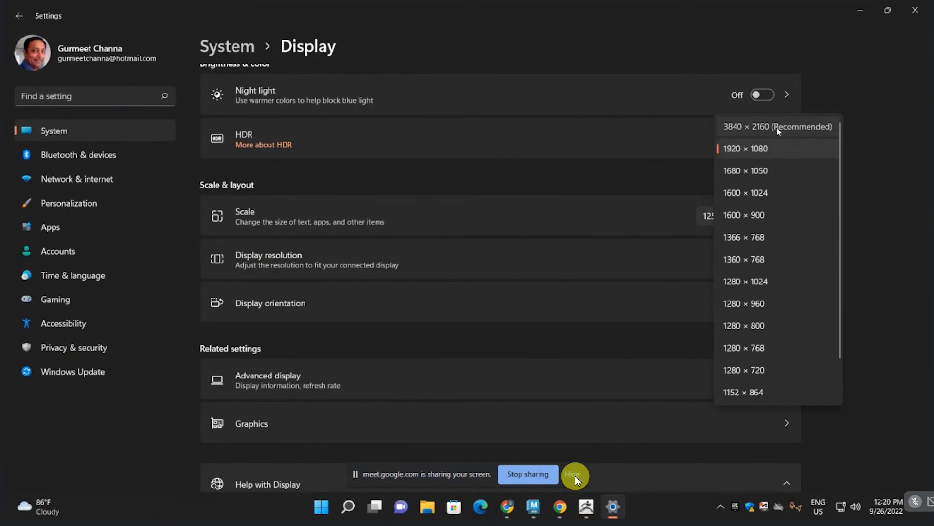
click(777, 127)
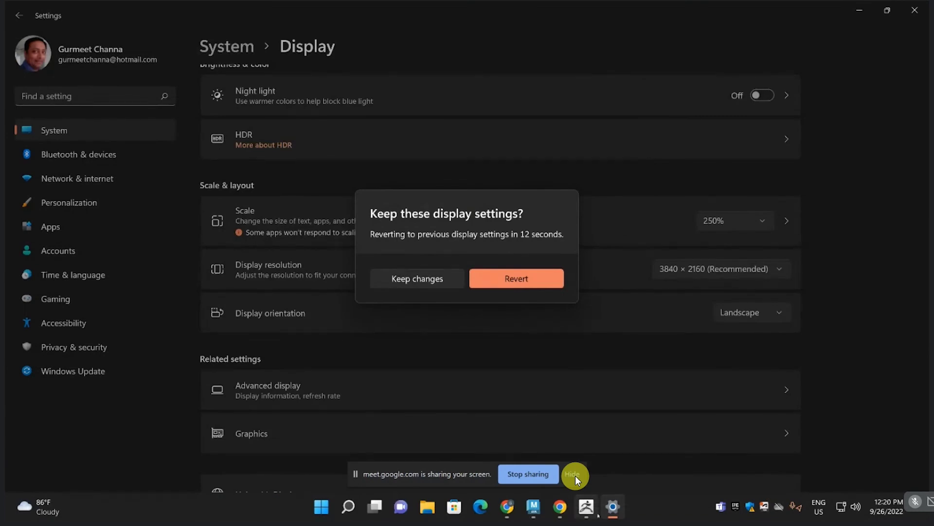
click(586, 507)
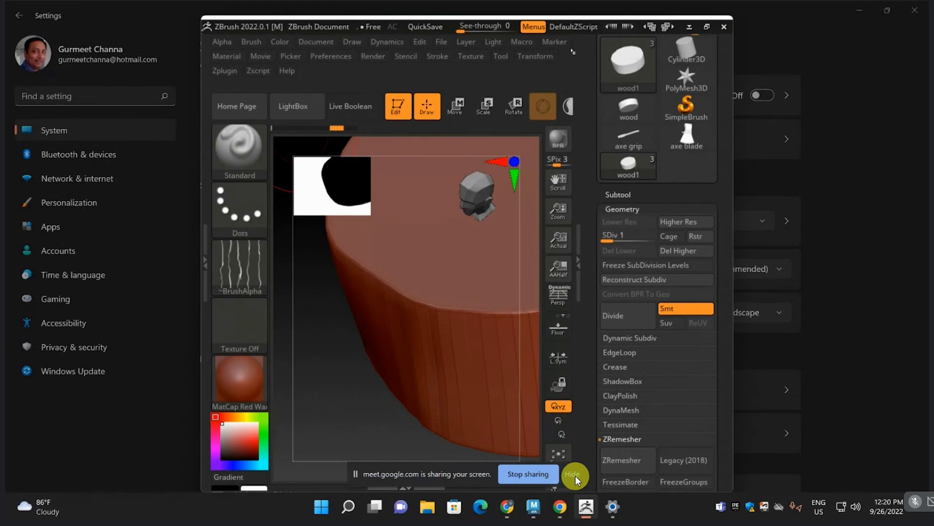
click(706, 27)
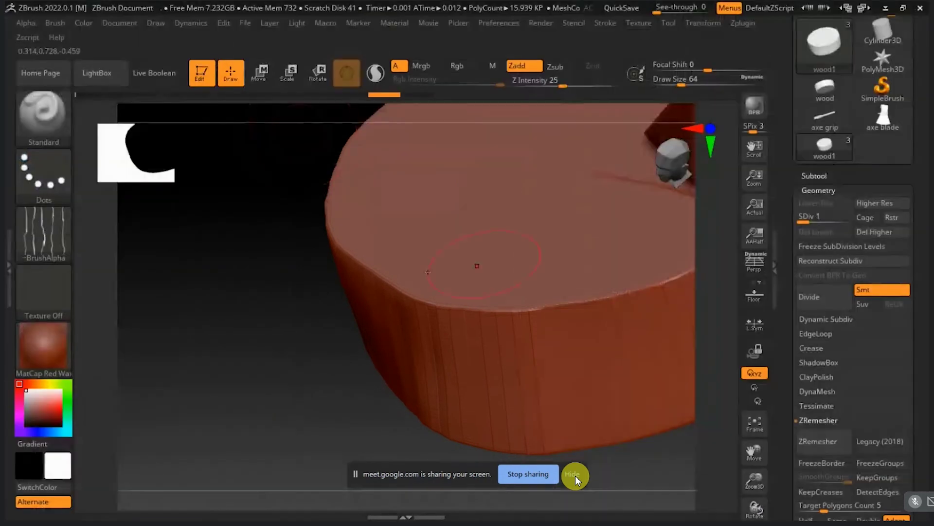
click(58, 126)
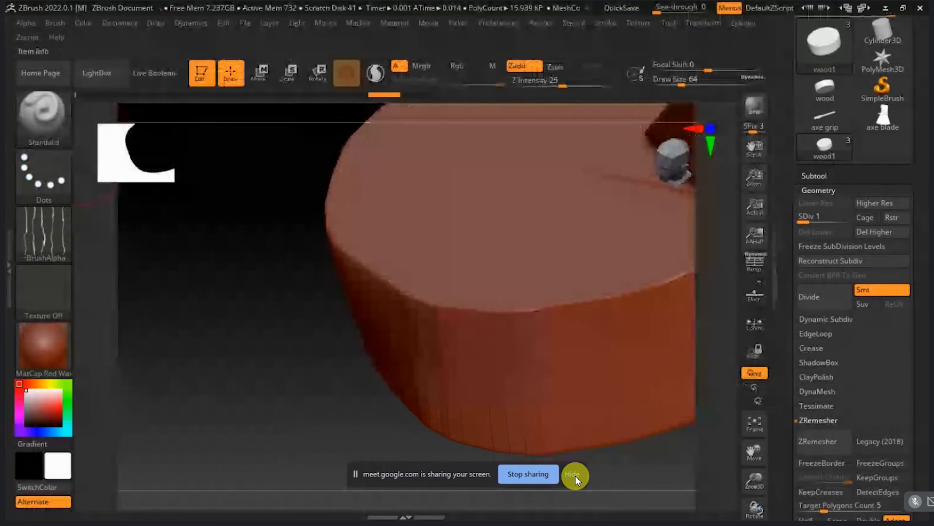
Step: Set the Windows display scale to 100% and return to ZBrush
key(alt+Tab)
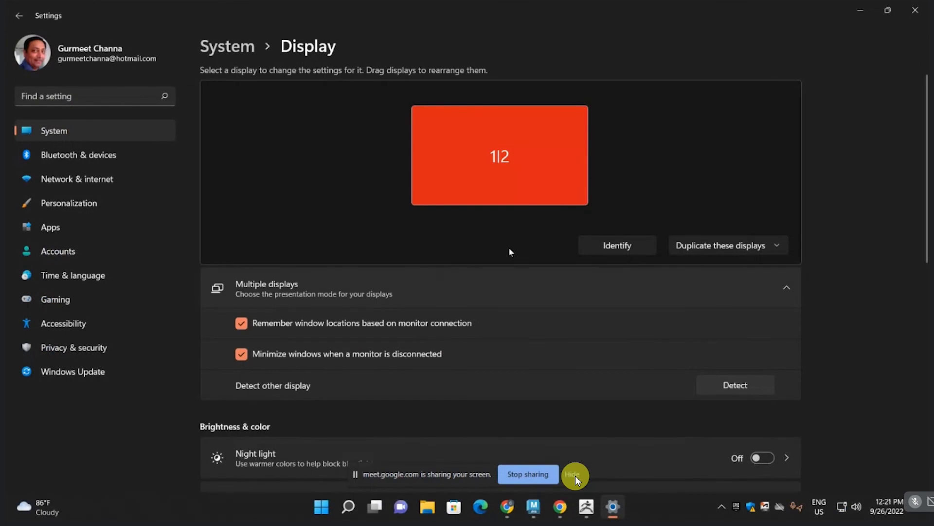
scroll(538, 376, down, 10)
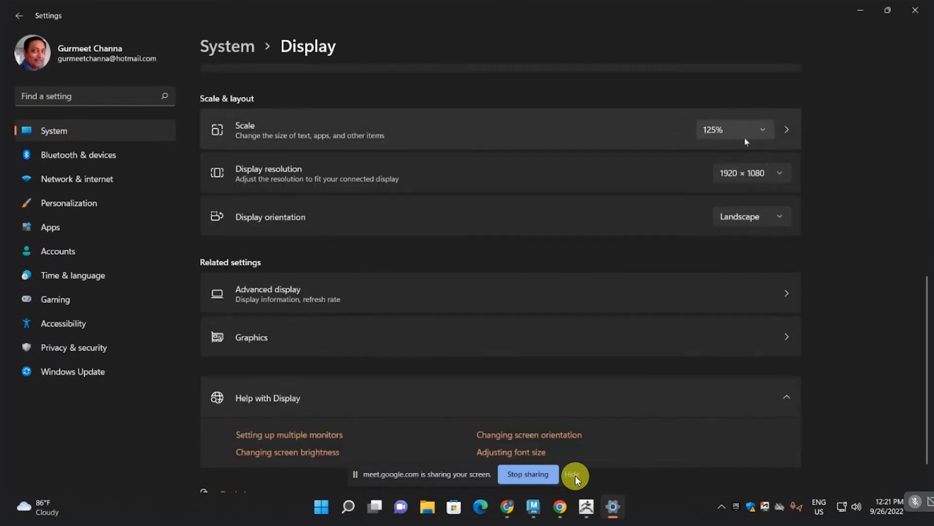
click(745, 139)
click(725, 108)
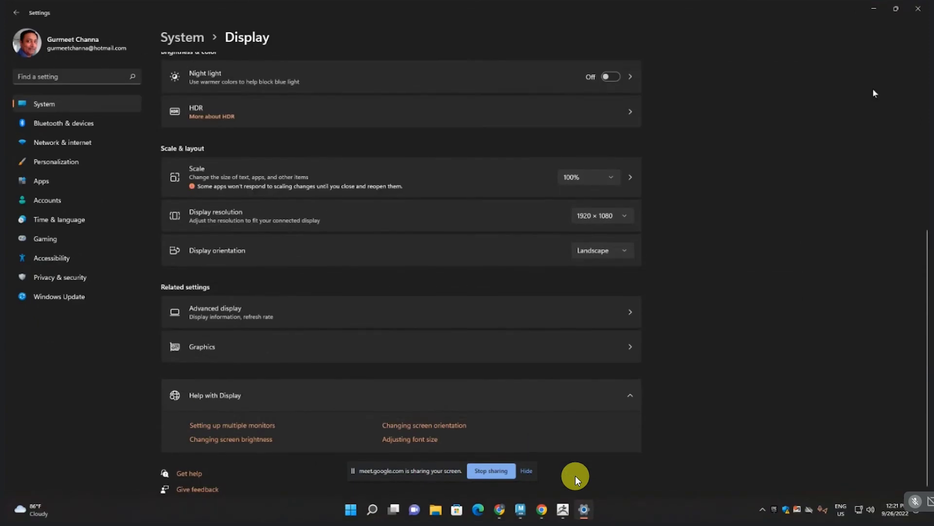
click(874, 9)
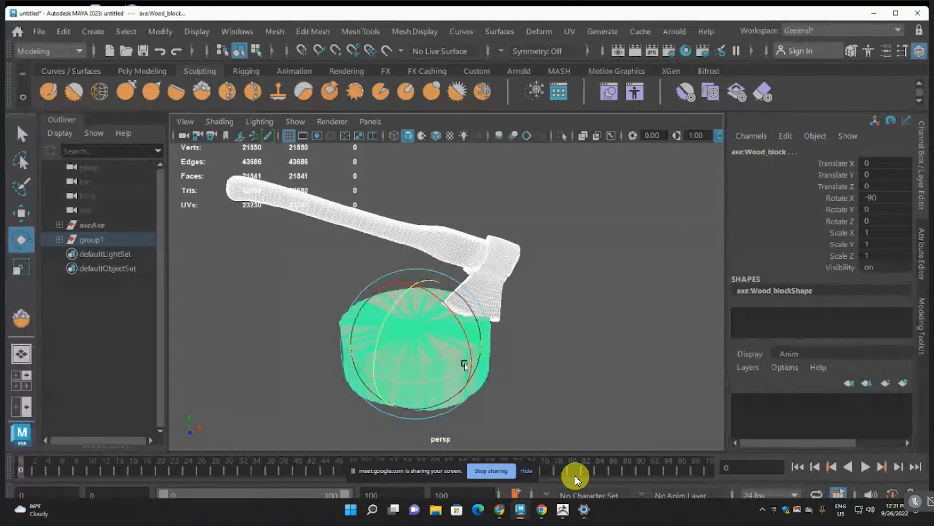
key(alt+Tab)
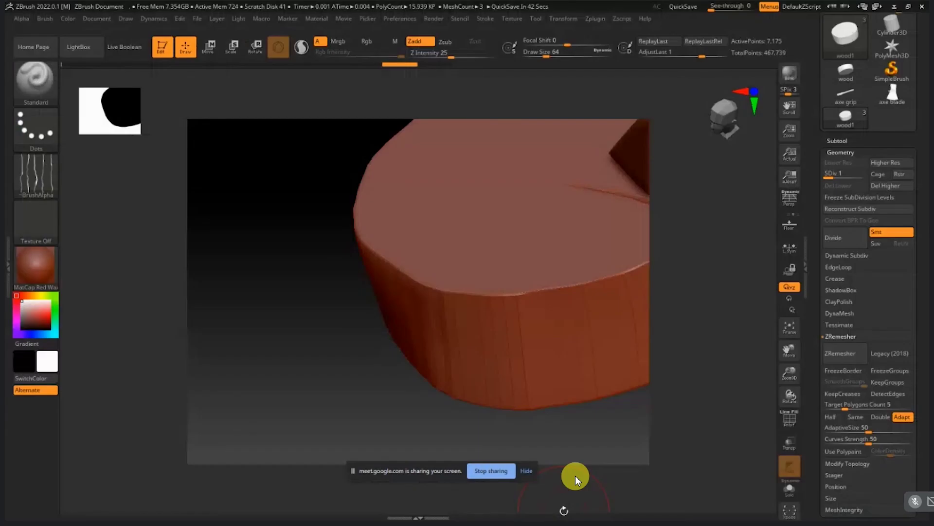
click(563, 509)
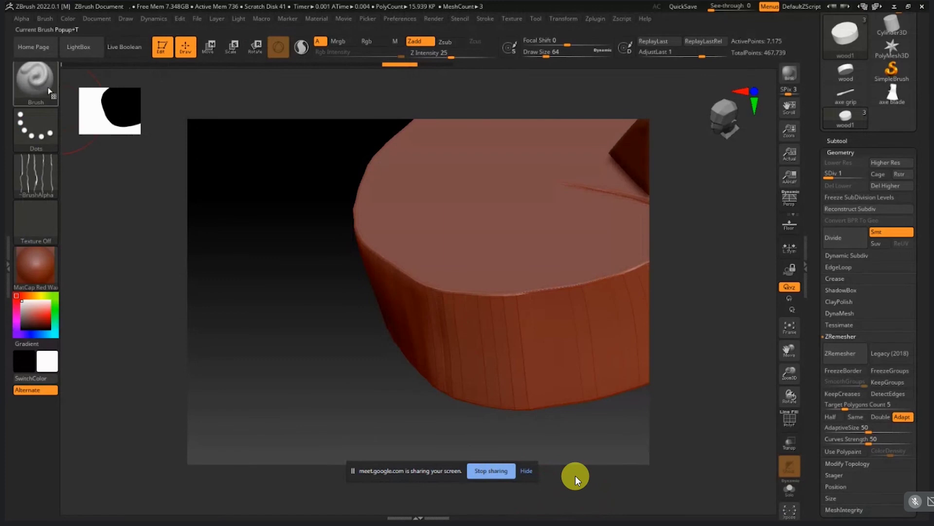
Step: Choose the TrimLasso brush from the brush library
click(35, 82)
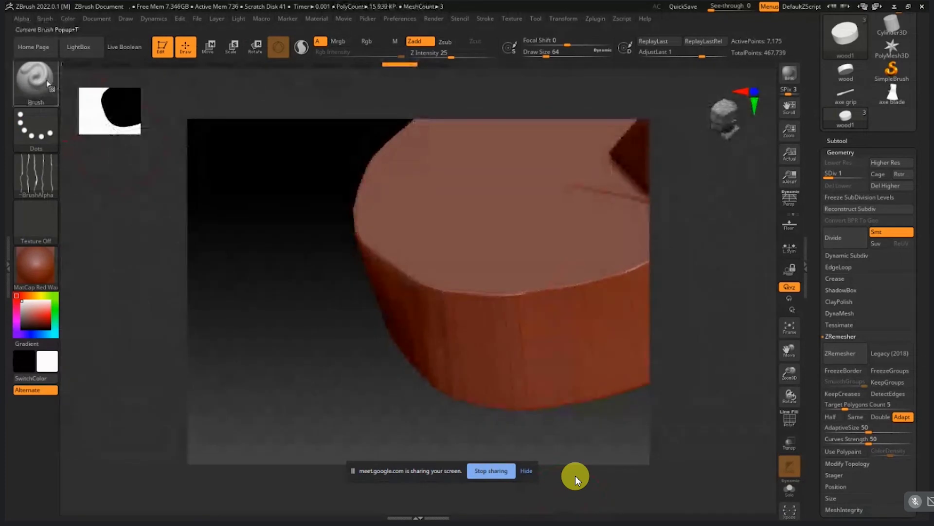
key(b)
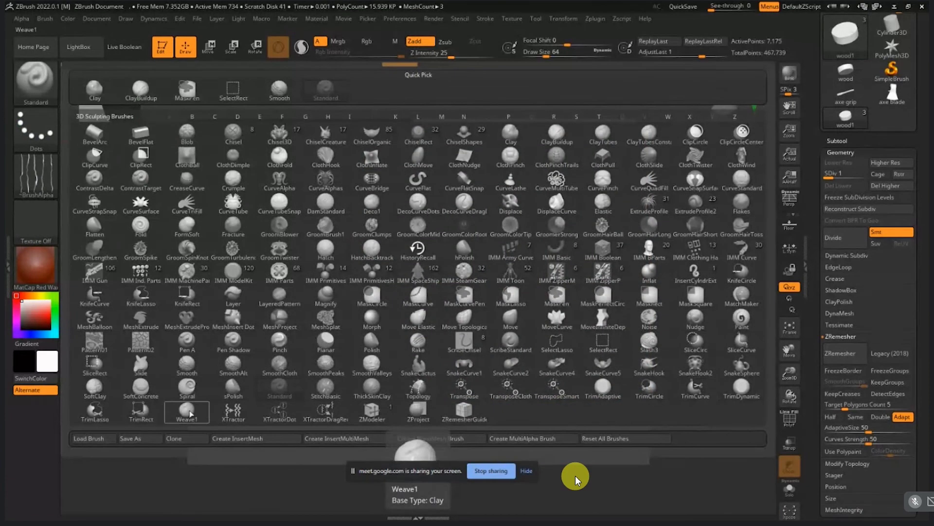
click(96, 418)
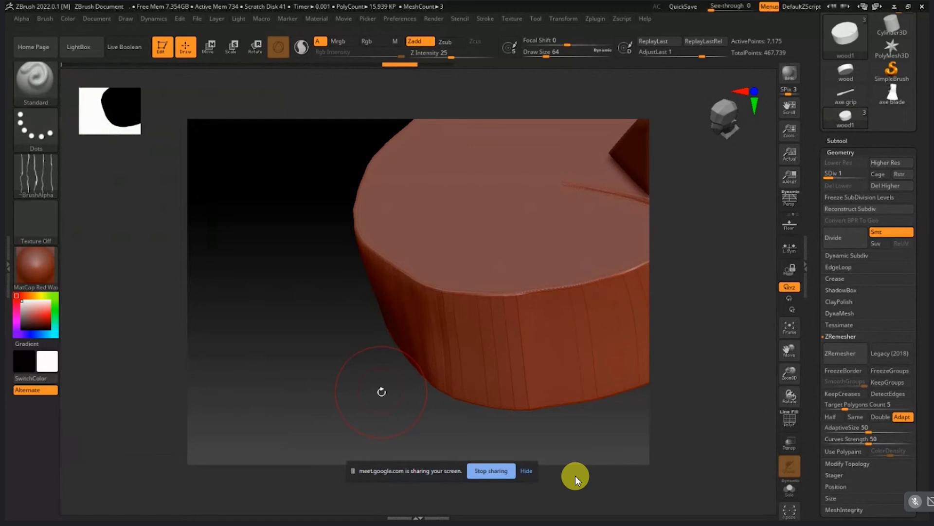
Step: Try a lasso trim on the wood block's edge and delete the block's higher subdivision levels
key(shift)
key(ctrl+shift)
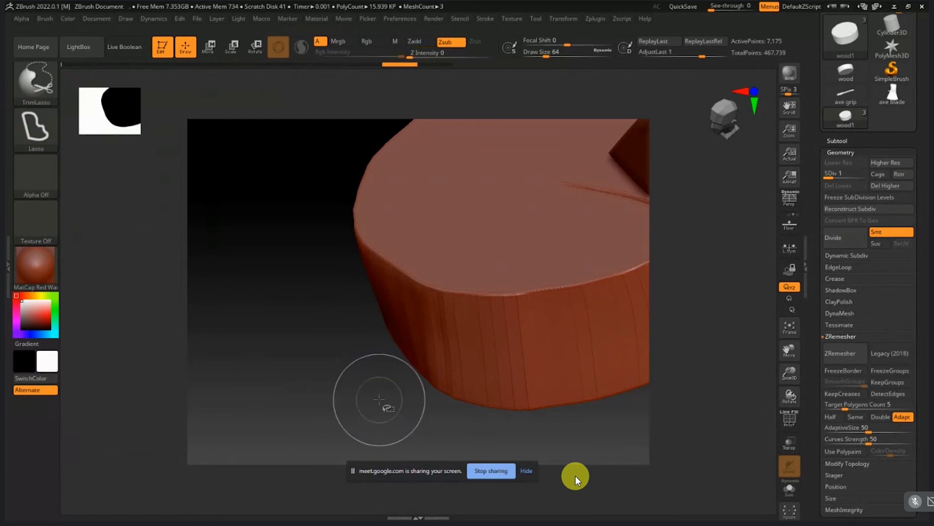
ctrl+shift+drag(320, 281, 302, 211)
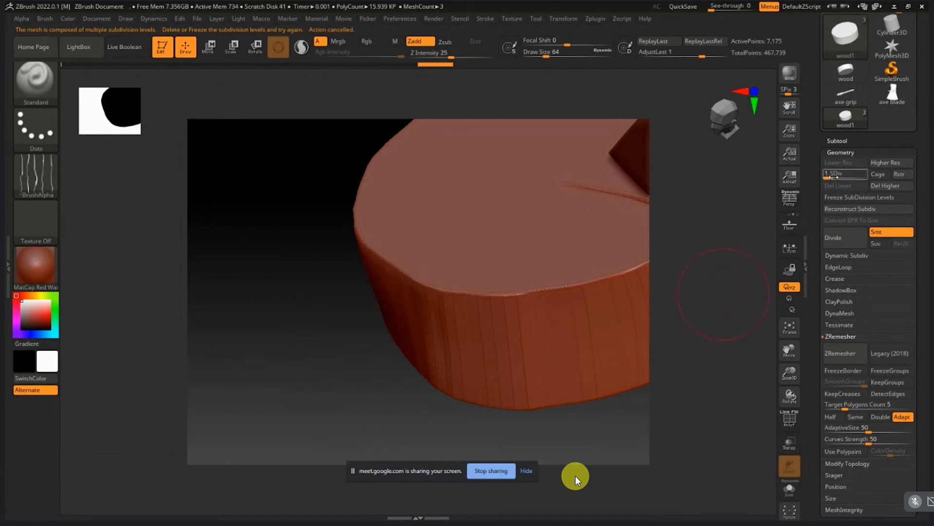
click(885, 186)
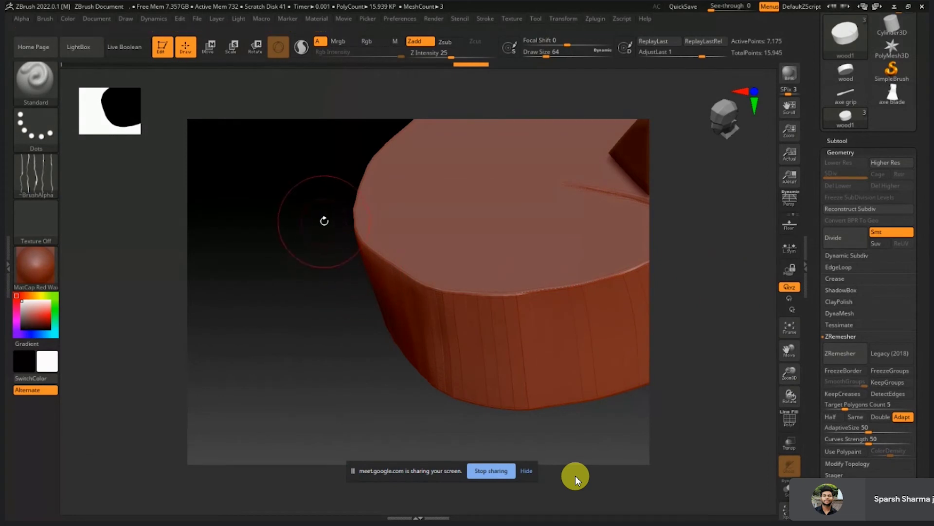
Step: Test a lasso trim at the outer edge of the wood block and undo it
key(shift)
key(ctrl)
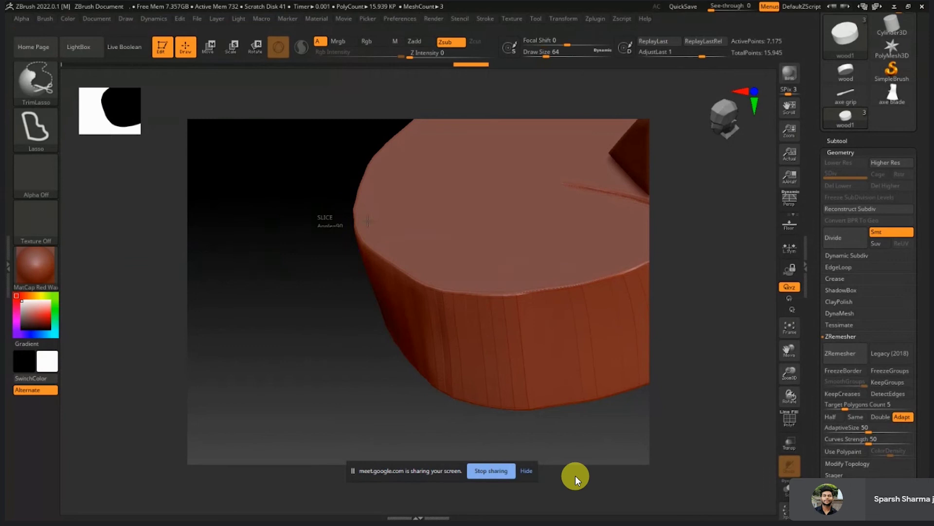
mouse_move(331, 220)
ctrl+shift+mouse_down()
mouse_move(378, 221)
mouse_move(307, 279)
mouse_move(285, 278)
ctrl+shift+mouse_up()
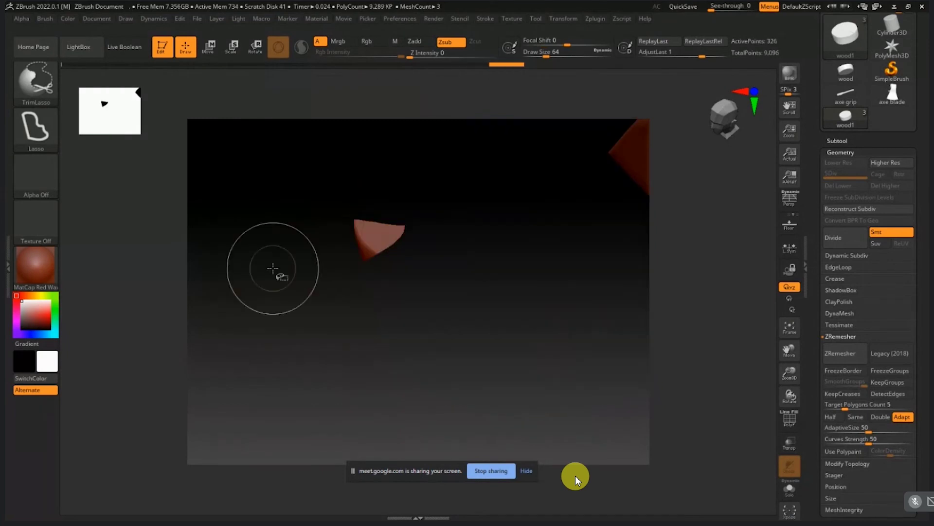
key(ctrl+z)
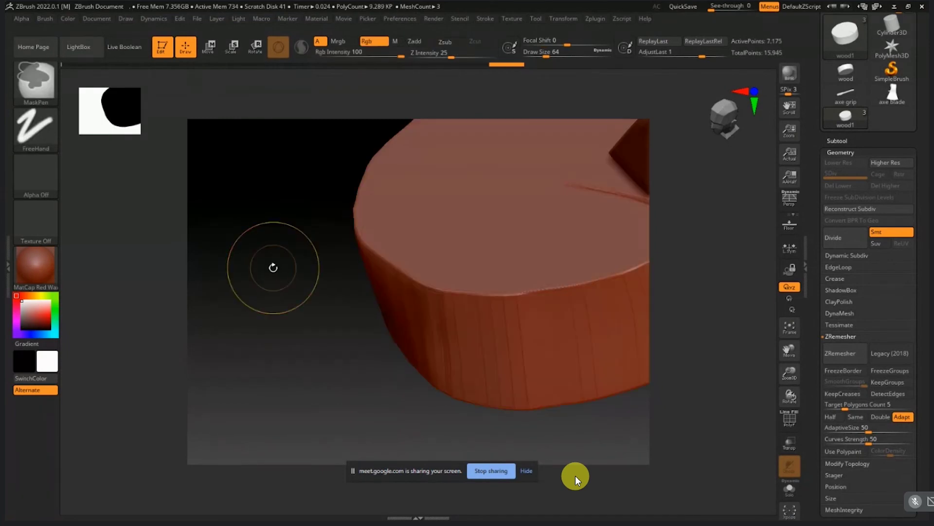
Step: Trim a small notch and a larger chip out of the wood block's upper rim with TrimLasso
key(shift)
mouse_move(310, 273)
ctrl+shift+mouse_down()
mouse_move(354, 237)
mouse_move(315, 177)
ctrl+shift+mouse_up()
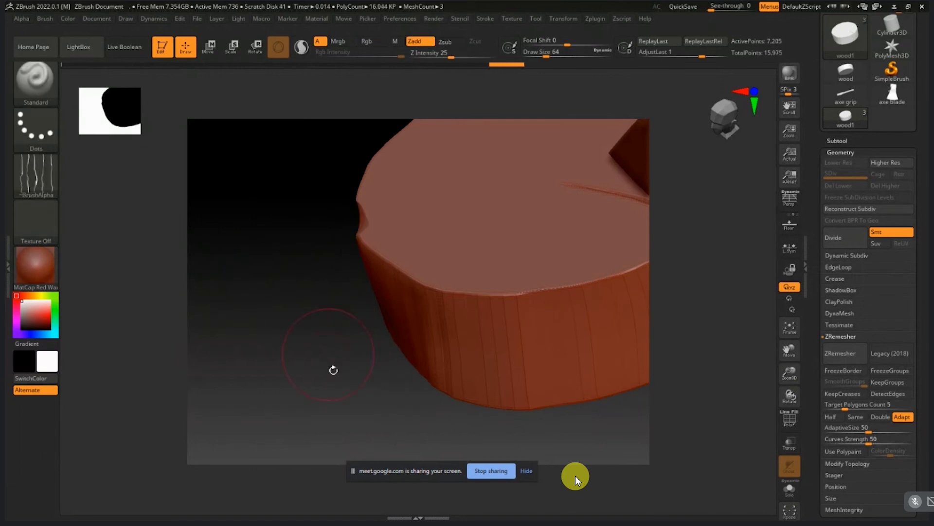
drag(333, 370, 406, 404)
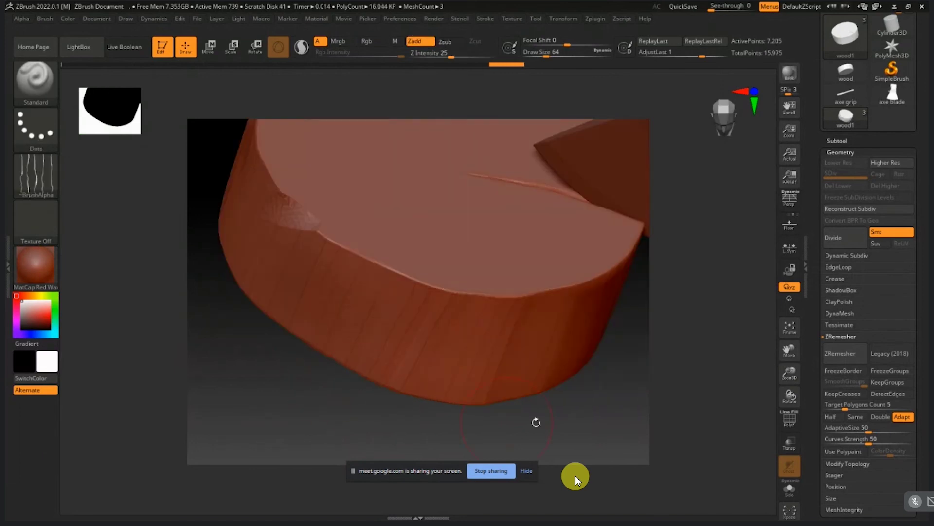
mouse_move(535, 422)
mouse_down()
mouse_move(563, 408)
mouse_move(573, 424)
mouse_move(540, 432)
mouse_move(550, 475)
mouse_move(503, 417)
mouse_up()
key(shift)
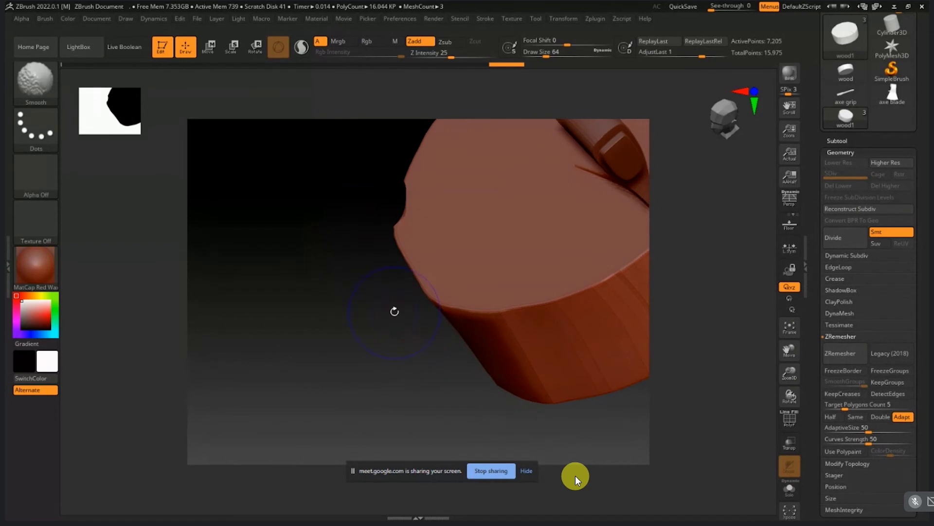
mouse_move(393, 314)
ctrl+shift+mouse_down()
mouse_move(450, 273)
mouse_move(407, 248)
mouse_move(368, 282)
mouse_move(433, 346)
ctrl+shift+mouse_up()
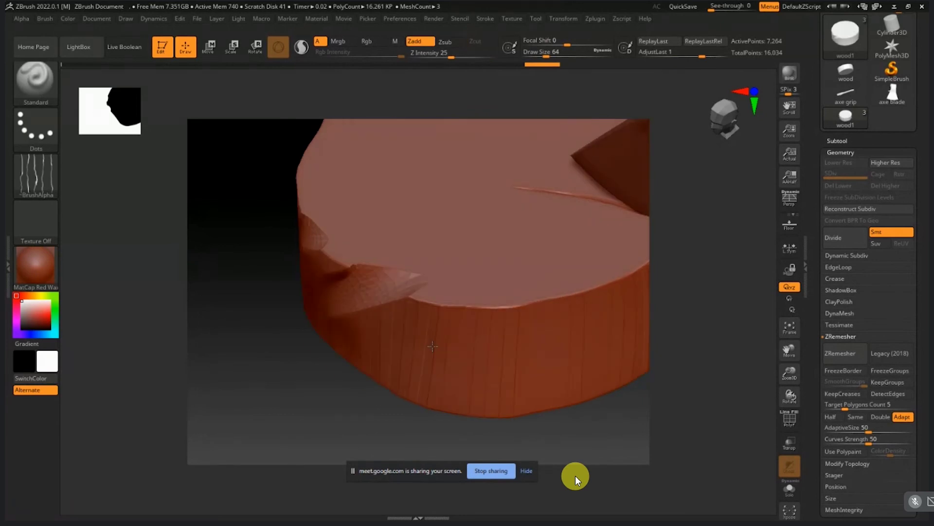
Step: Sculpt a Standard brush stroke with the bark alpha on the block's side just below the larger chip
alt+right_drag(564, 388, 508, 374)
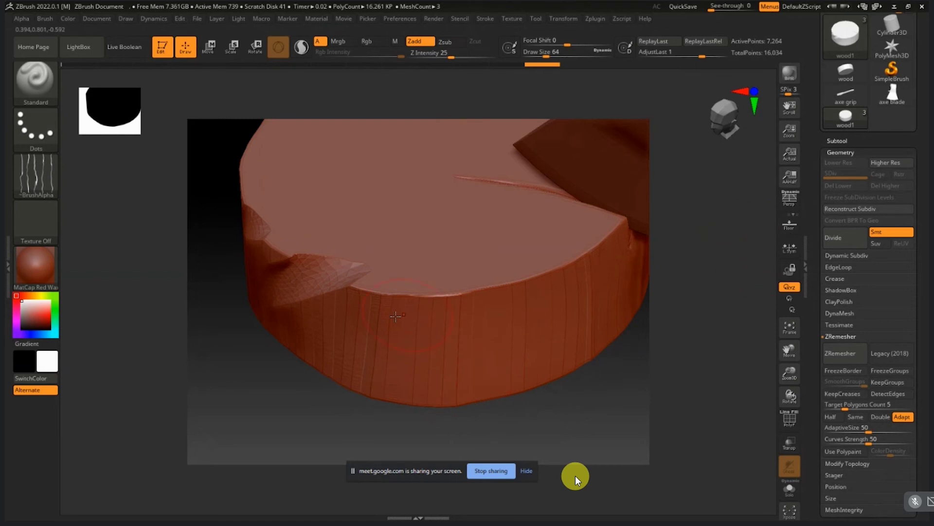
right_drag(374, 320, 372, 352)
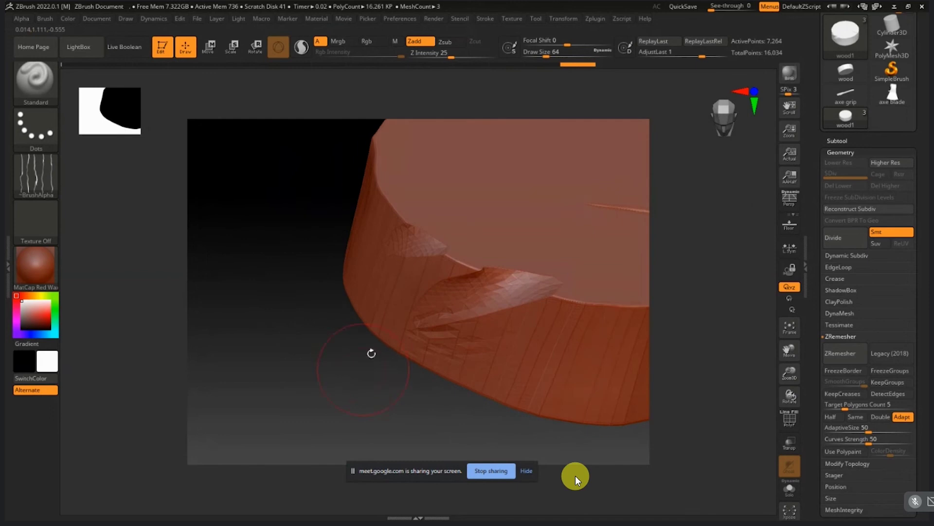
Step: Pinch the chipped rim of the wood block using the Pinch brush at a draw size of about 116
click(43, 88)
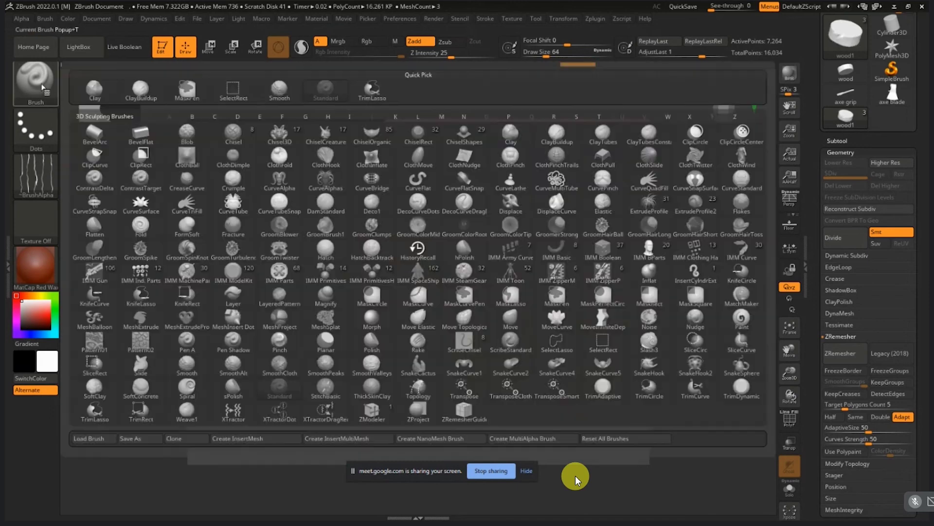
click(509, 117)
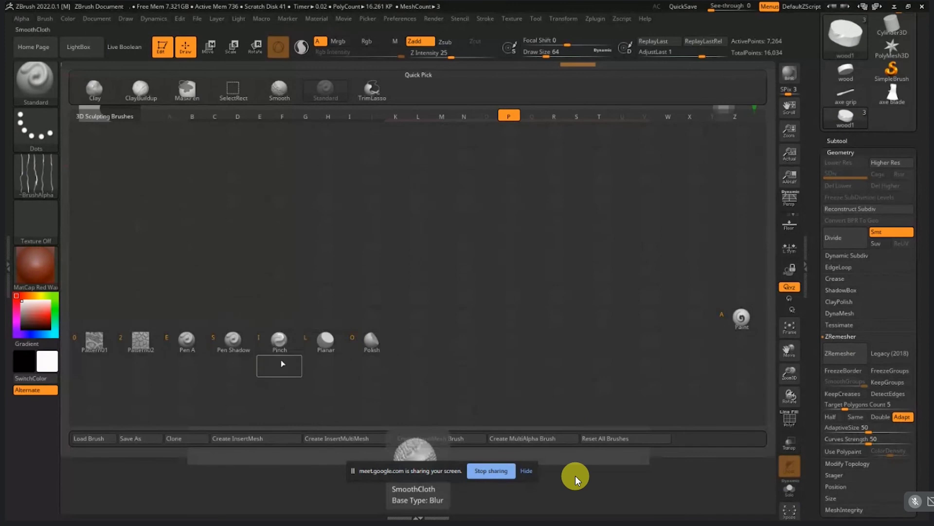
click(279, 341)
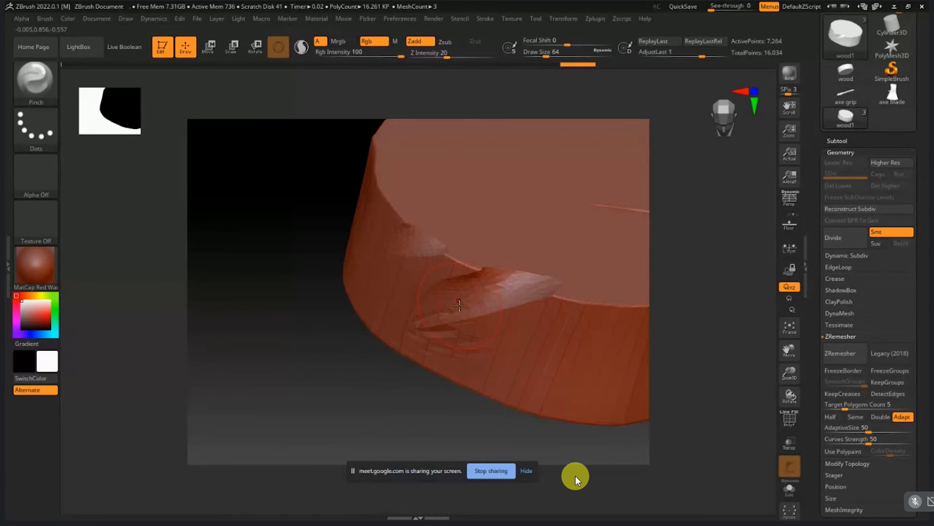
key(s)
drag(459, 305, 467, 305)
drag(455, 295, 526, 284)
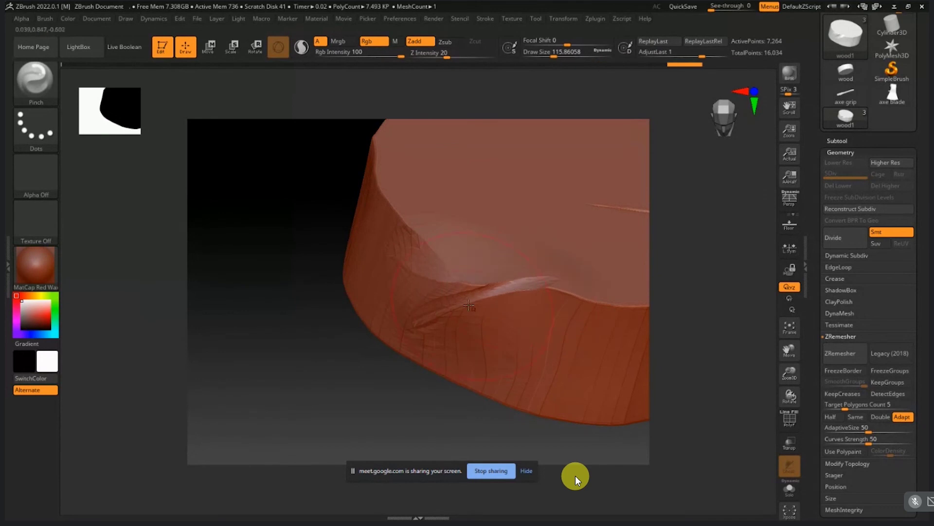
Step: Sharpen the creases of the chipped rim with the Pinch brush at a draw size of about 31
key(s)
mouse_move(465, 301)
mouse_down()
mouse_move(419, 323)
mouse_move(428, 318)
mouse_up()
drag(440, 283, 431, 262)
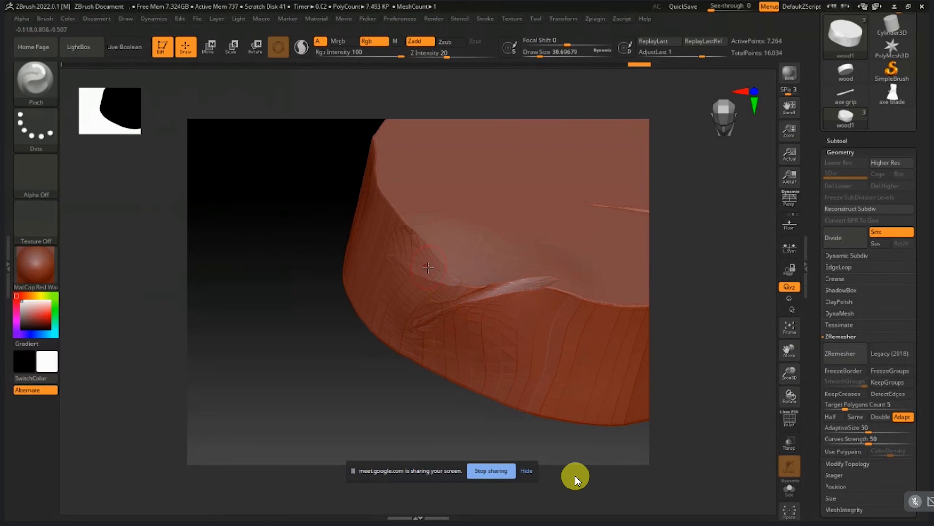
Step: Pull the chipped rim of the wood block slightly upward with the Move Topological brush at a draw size of about 182
mouse_move(533, 426)
alt+mouse_down()
mouse_move(486, 410)
mouse_move(407, 407)
mouse_move(460, 403)
alt+mouse_up()
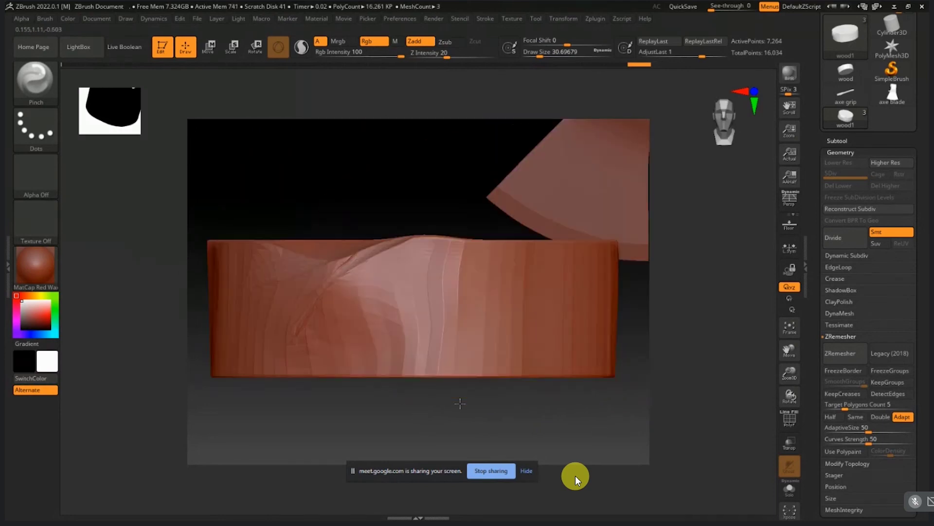
click(35, 81)
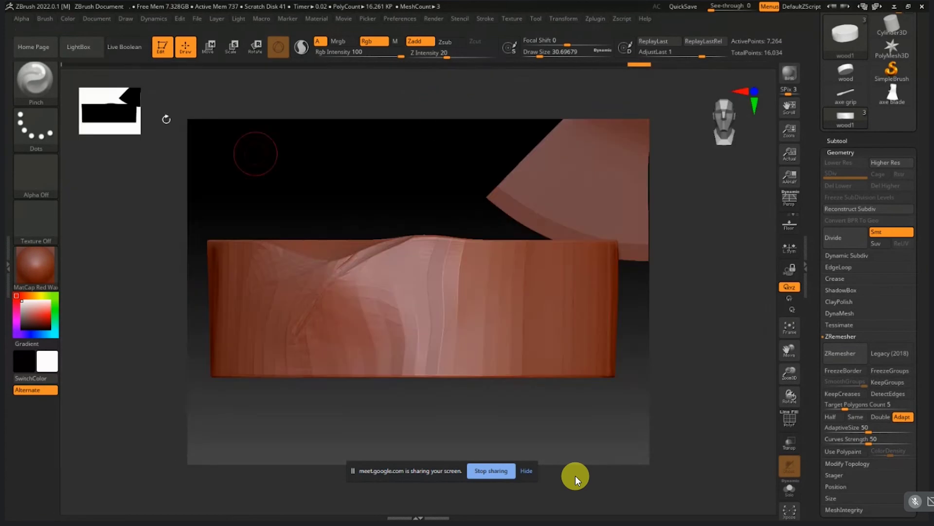
click(51, 82)
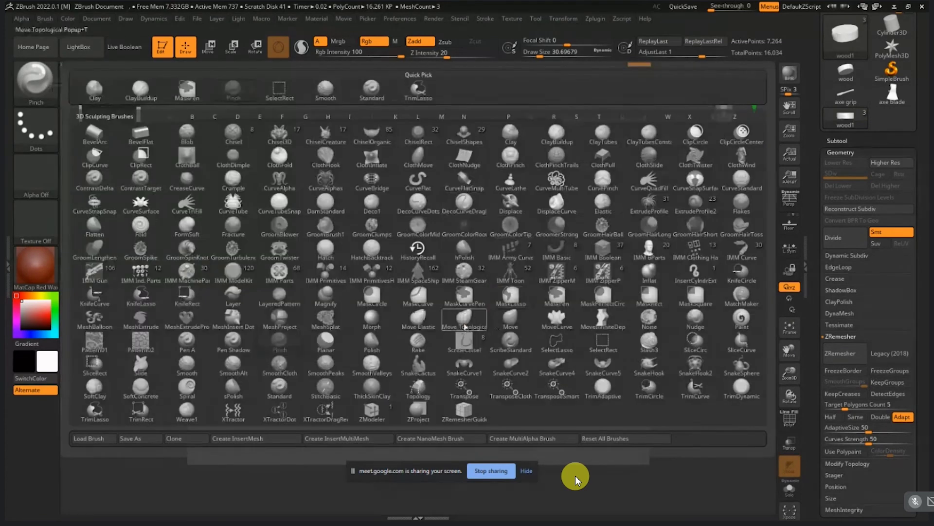
click(465, 325)
key(s)
mouse_move(350, 271)
mouse_down()
mouse_move(375, 271)
mouse_move(343, 240)
mouse_move(344, 227)
mouse_up()
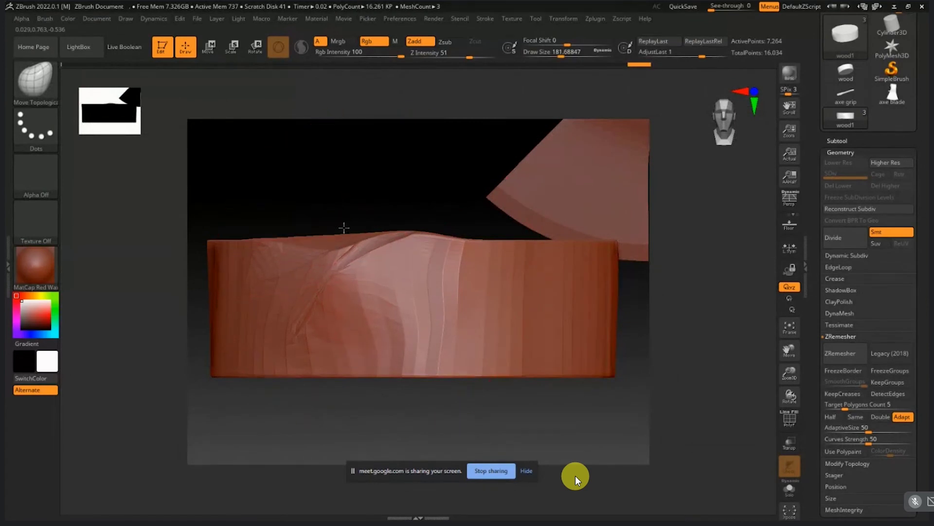
Step: Trim the wood block's top face with several TrimAdaptive brush strokes at a draw size of about 182
mouse_move(396, 202)
mouse_down()
mouse_move(390, 225)
mouse_move(362, 238)
mouse_up()
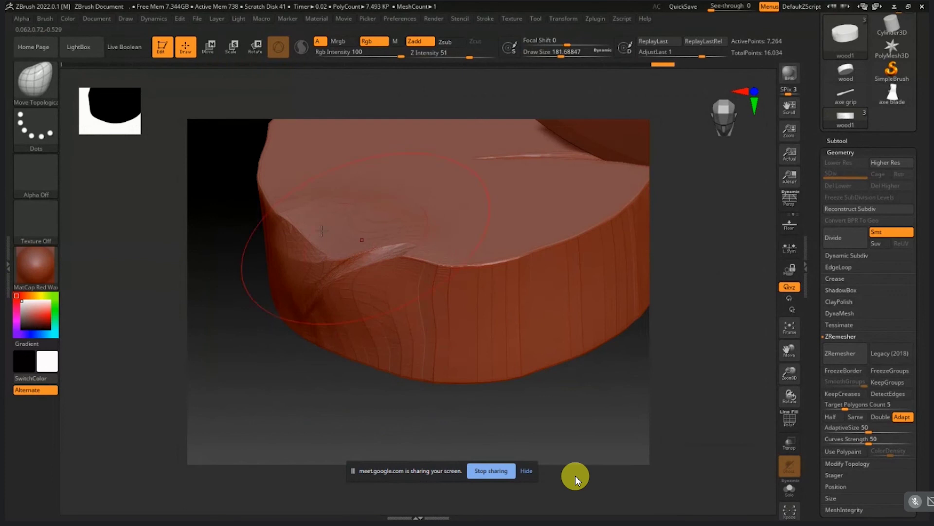
click(41, 85)
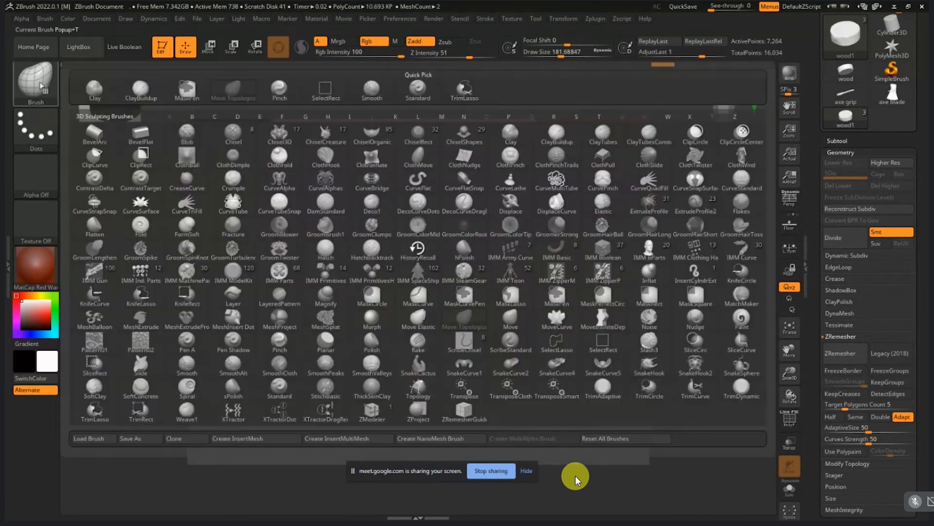
click(614, 389)
drag(394, 208, 343, 213)
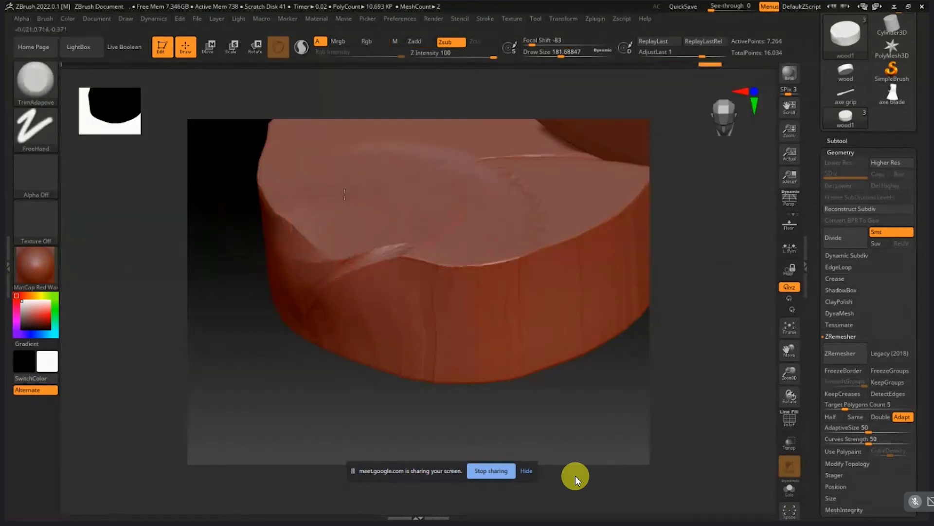
mouse_move(390, 185)
mouse_down()
mouse_move(440, 161)
mouse_move(492, 170)
mouse_up()
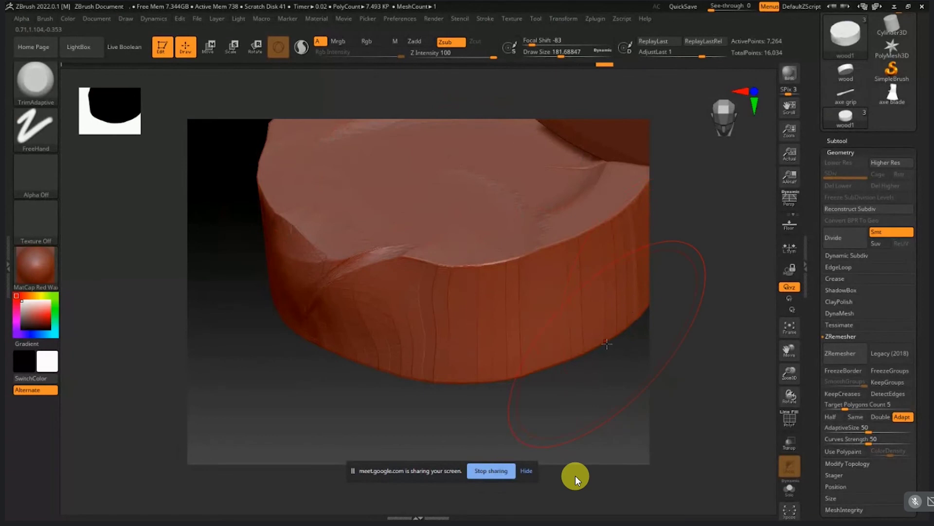
alt+drag(606, 344, 561, 424)
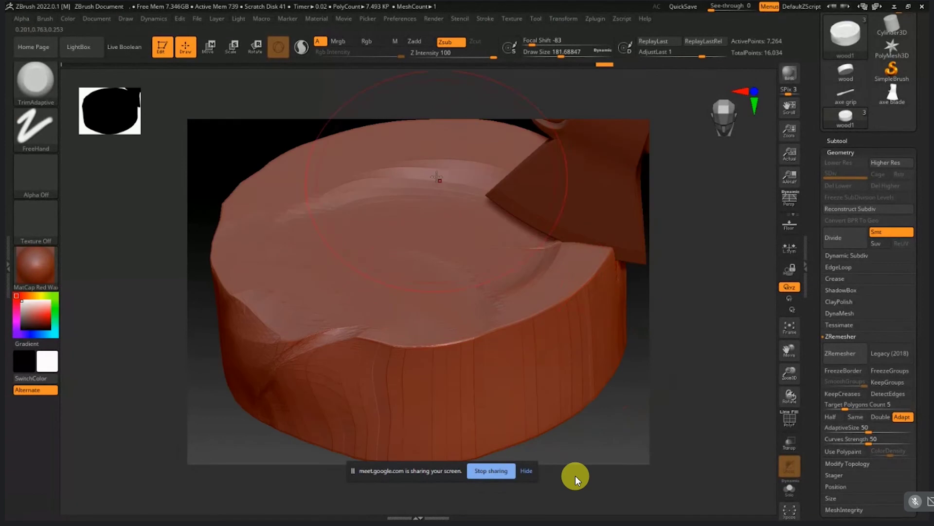
mouse_move(436, 176)
mouse_down()
mouse_move(394, 167)
mouse_move(433, 157)
mouse_up()
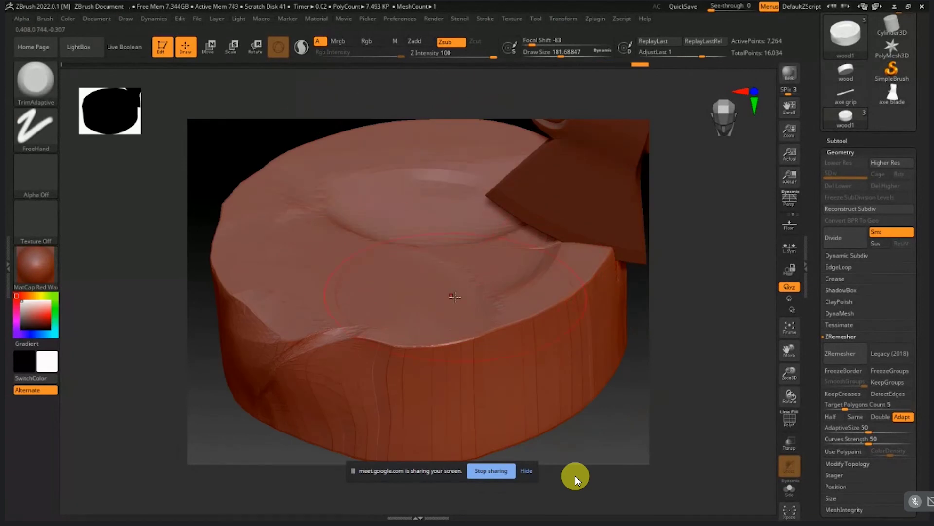
Step: Undo the TrimAdaptive strokes on the top face, then try another pass across its centre and undo that too
key(ctrl)
key(ctrl+z)
key(ctrl+z)
key(ctrl+z)
key(ctrl+z)
key(ctrl+z)
key(ctrl+z)
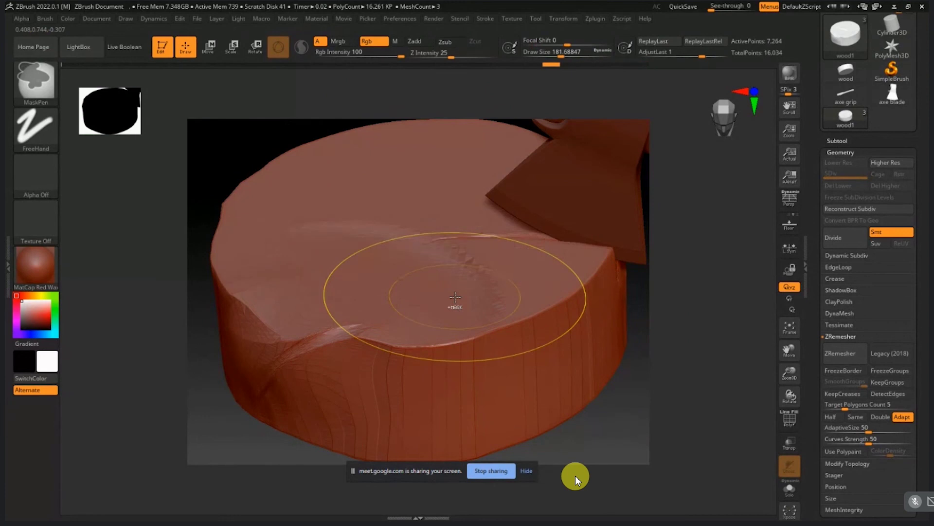
mouse_move(358, 256)
mouse_down()
mouse_move(349, 238)
mouse_move(404, 242)
mouse_up()
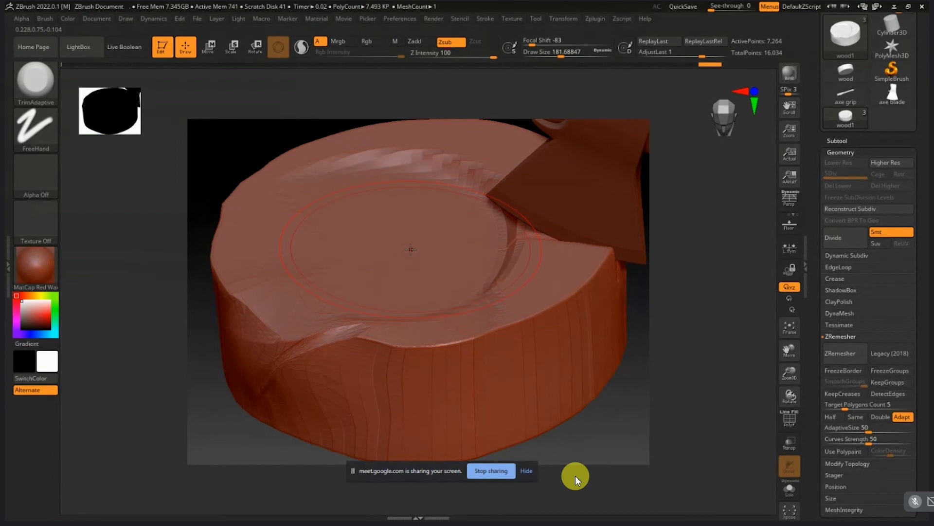
key(ctrl)
key(ctrl+z)
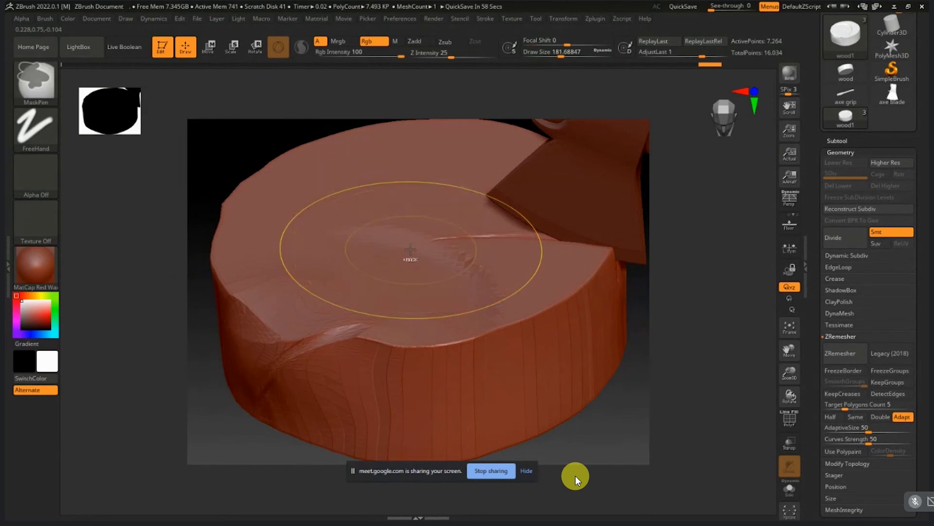
key(ctrl+z)
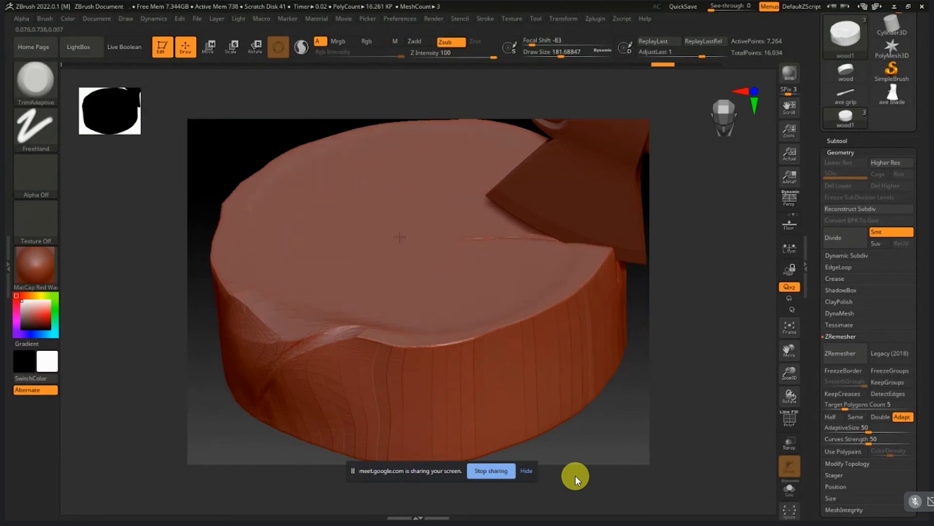
Step: Flatten the inner area of the block's top face with TrimAdaptive, leaving a slightly raised rim and undoing the excess strokes
drag(448, 186, 488, 243)
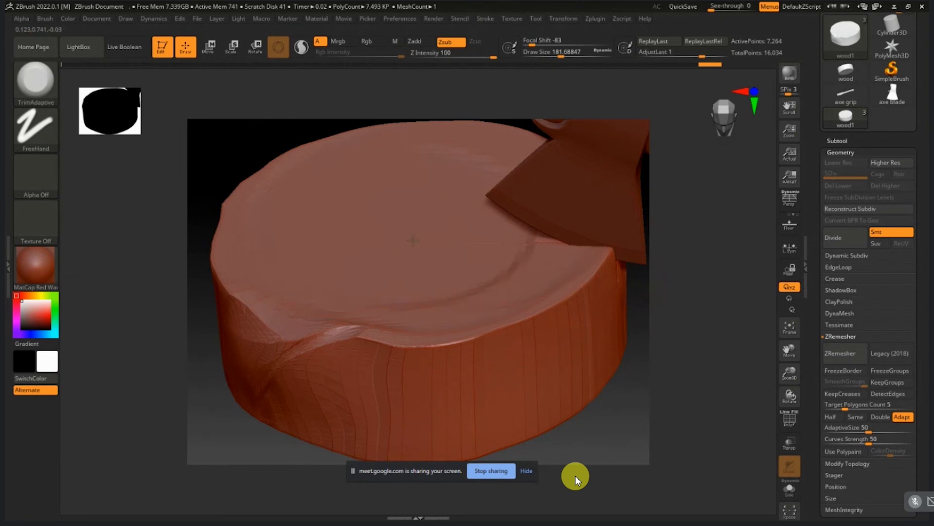
key(ctrl+shift+z)
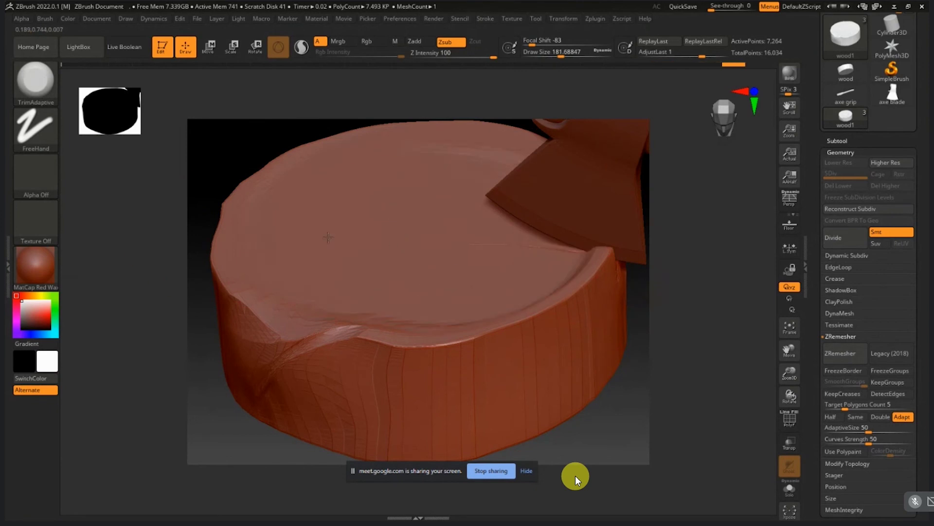
key(ctrl+z)
key(ctrl+z)
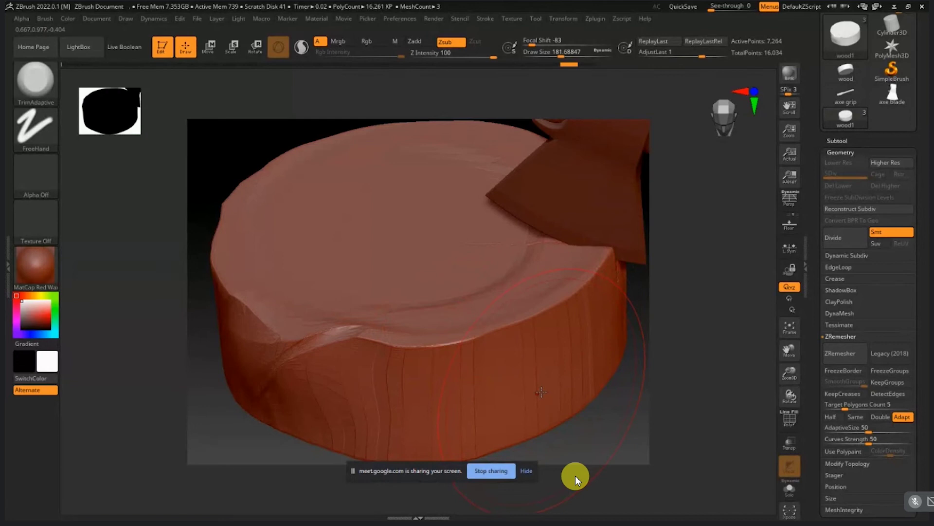
Step: Subdivide the wood block to SDiv 3 and set the TrimAdaptive brush to Alpha 60 at a draw size of about 62
click(851, 238)
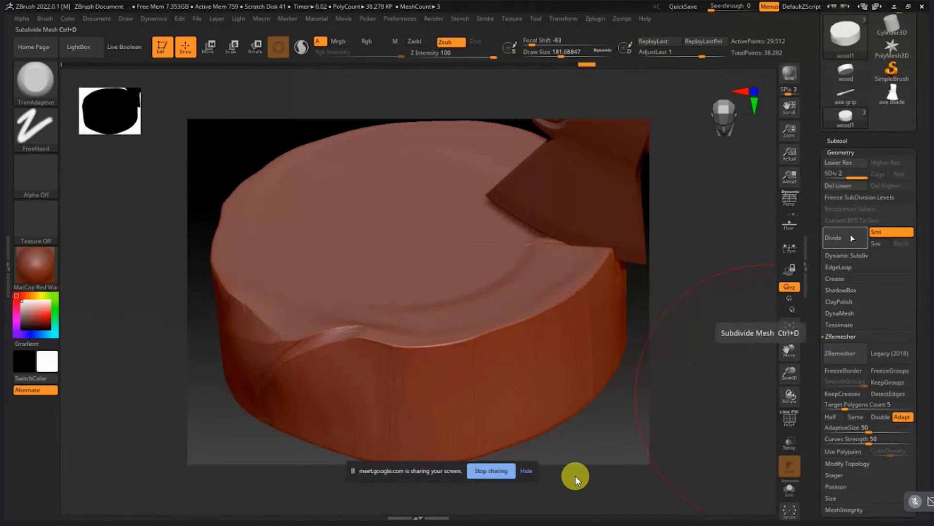
click(852, 238)
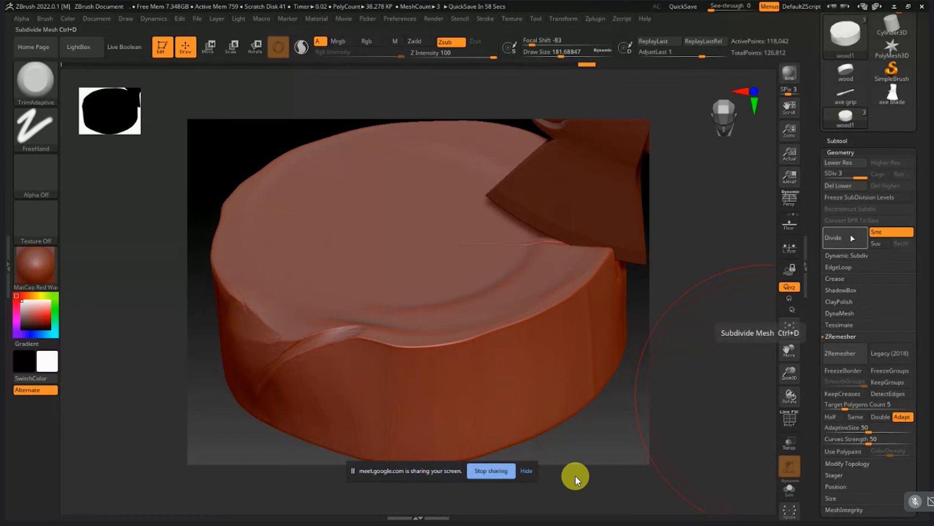
click(50, 176)
click(94, 336)
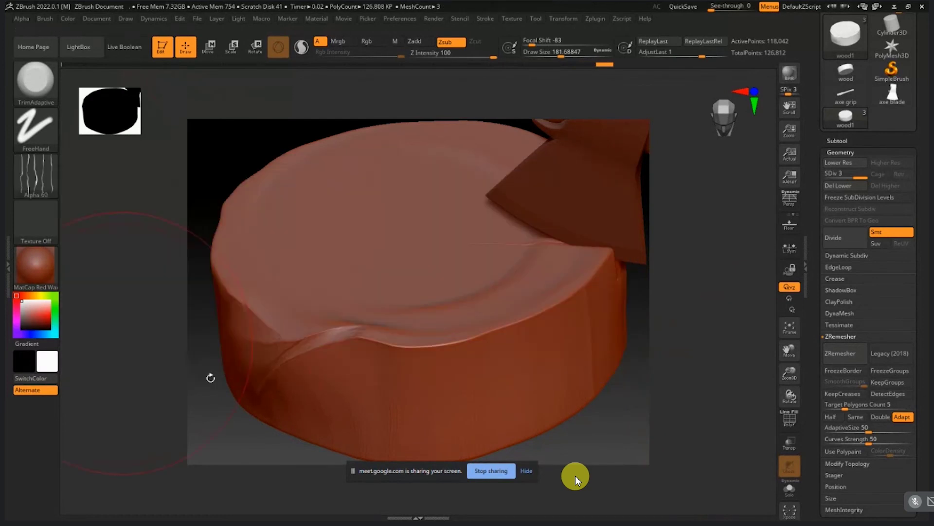
key(s)
Step: Test an Alpha 60 stroke on the block's side just below the front rim and undo it
mouse_move(440, 383)
mouse_down()
mouse_move(425, 382)
mouse_move(478, 351)
mouse_up()
alt+drag(583, 418, 559, 355)
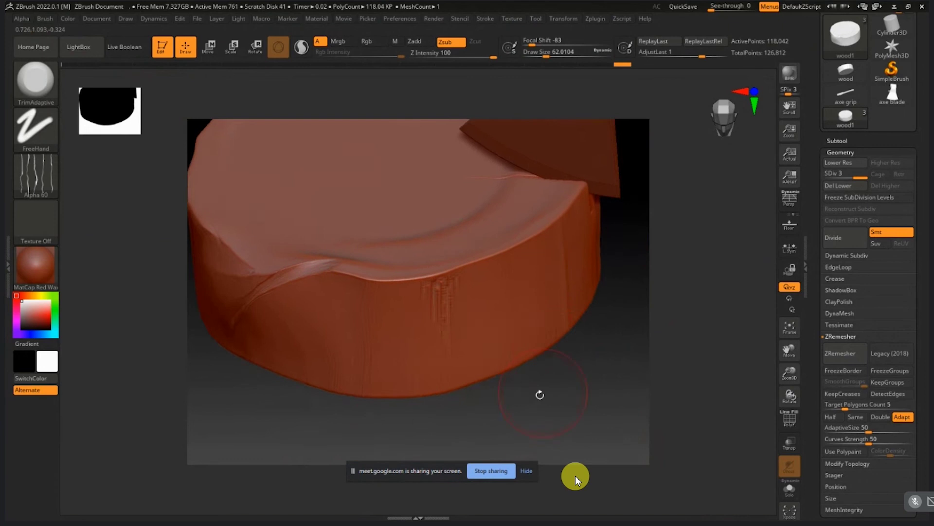
drag(538, 395, 520, 372)
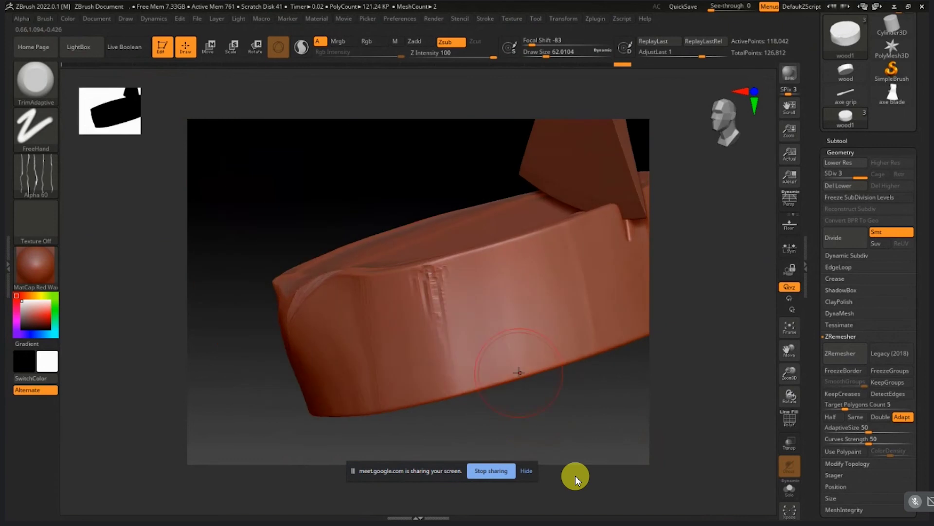
key(ctrl+z)
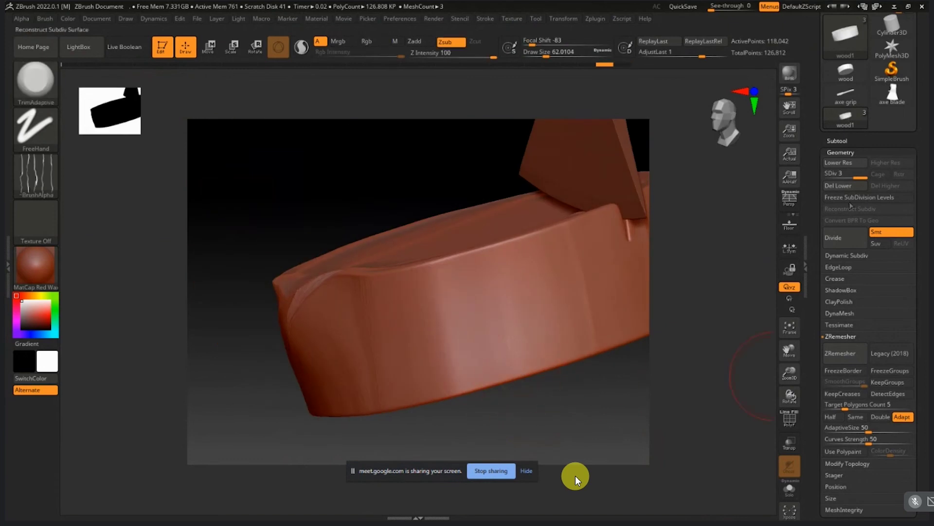
Step: Subdivide the wood block to SDiv 5, then test a bark stroke on its side and undo it
click(847, 238)
click(847, 238)
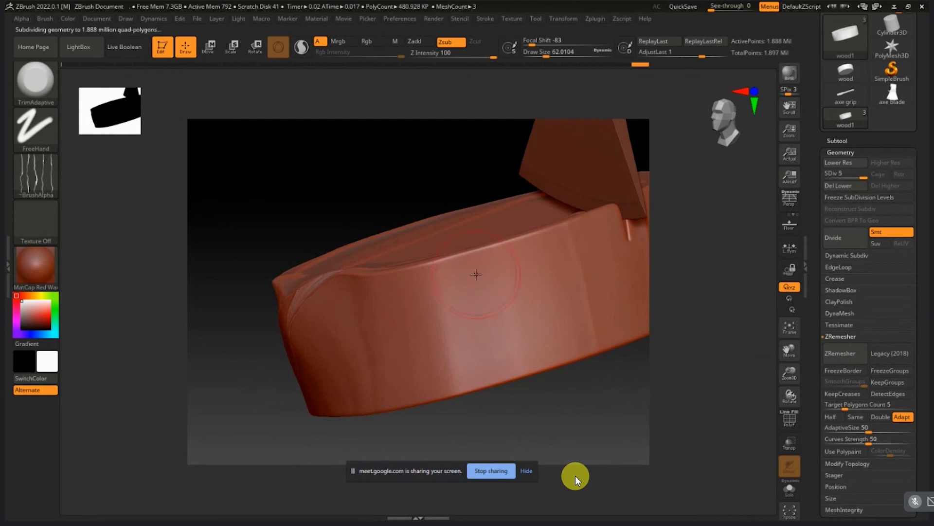
drag(476, 274, 483, 335)
key(ctrl)
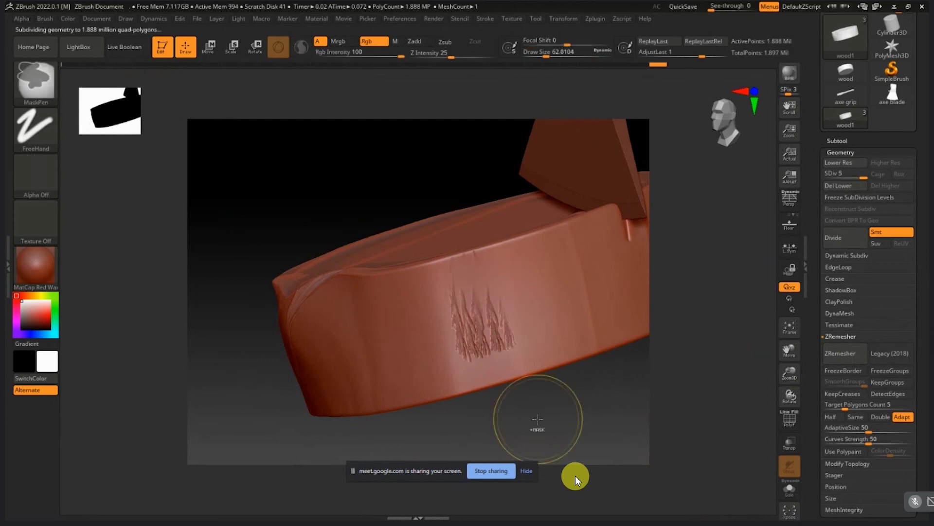
key(ctrl+z)
Step: Keep the FreeHand stroke type, test another bark stroke down the block's side and undo it
click(34, 129)
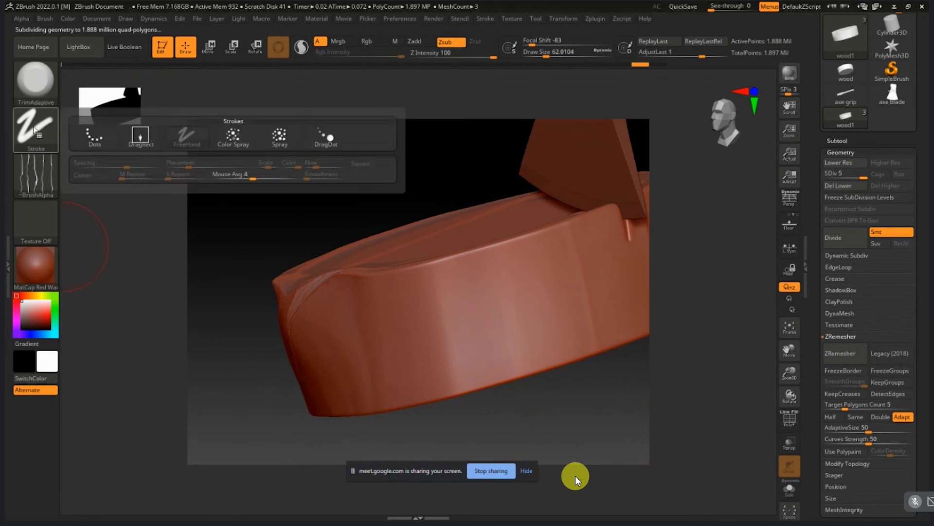
click(187, 136)
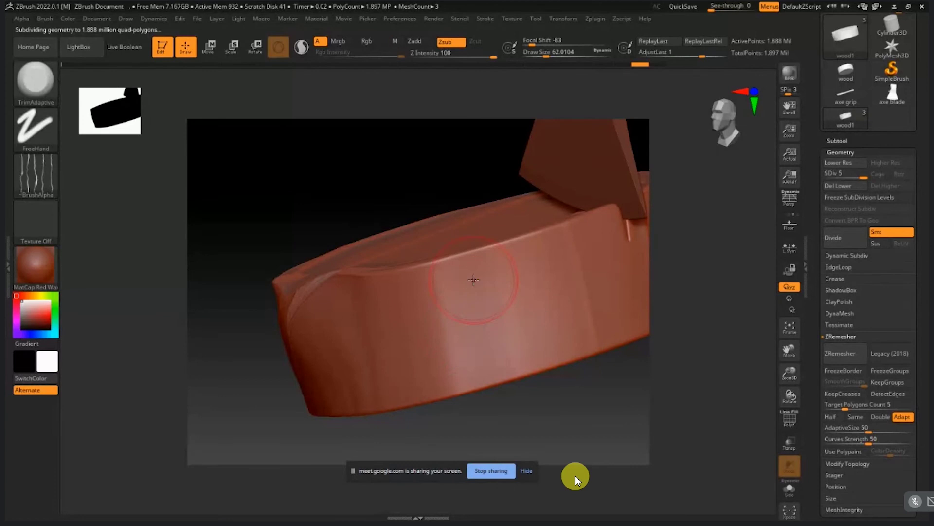
drag(473, 279, 499, 358)
key(ctrl+z)
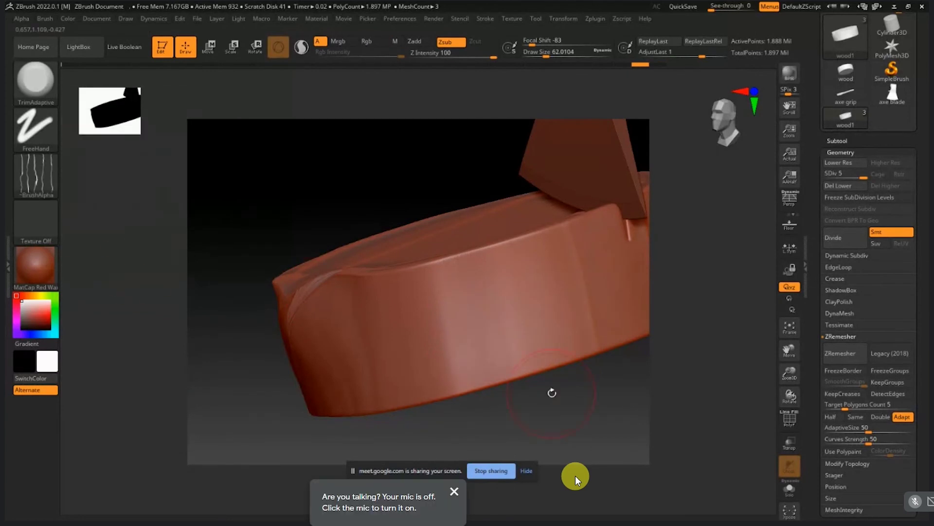
Step: Try a larger FreeHand bark stroke on the block's side beside the long chip crease in front view, and undo it
key(f)
drag(428, 304, 511, 291)
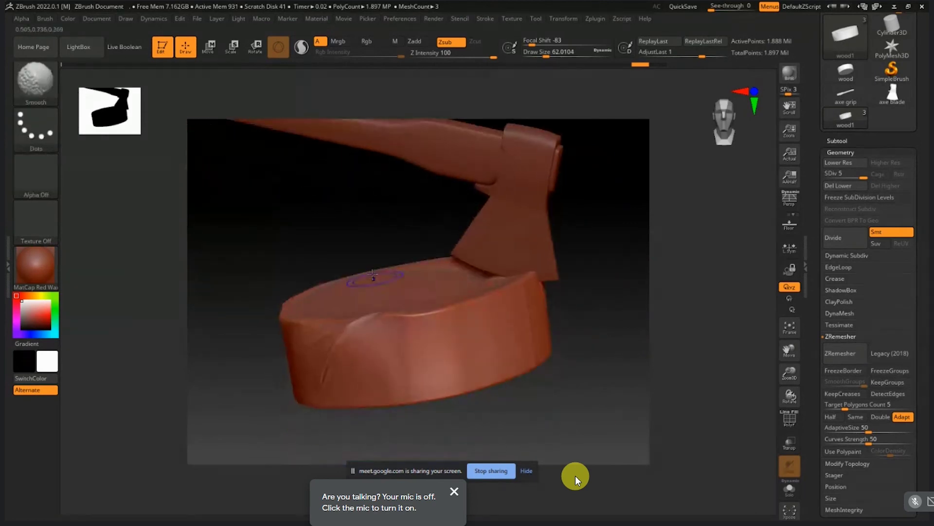
shift+drag(375, 255, 371, 242)
ctrl+right_drag(355, 331, 506, 312)
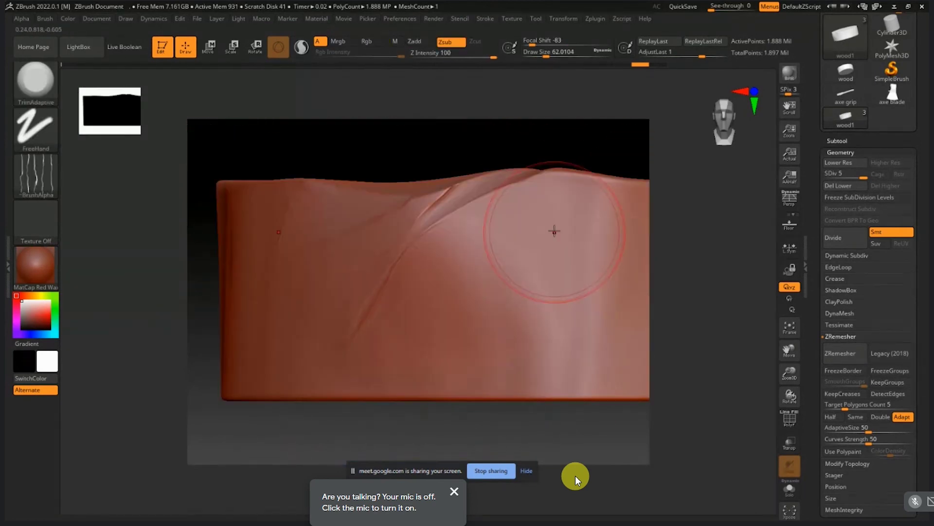
mouse_move(554, 232)
mouse_down()
mouse_move(555, 284)
mouse_move(535, 362)
mouse_up()
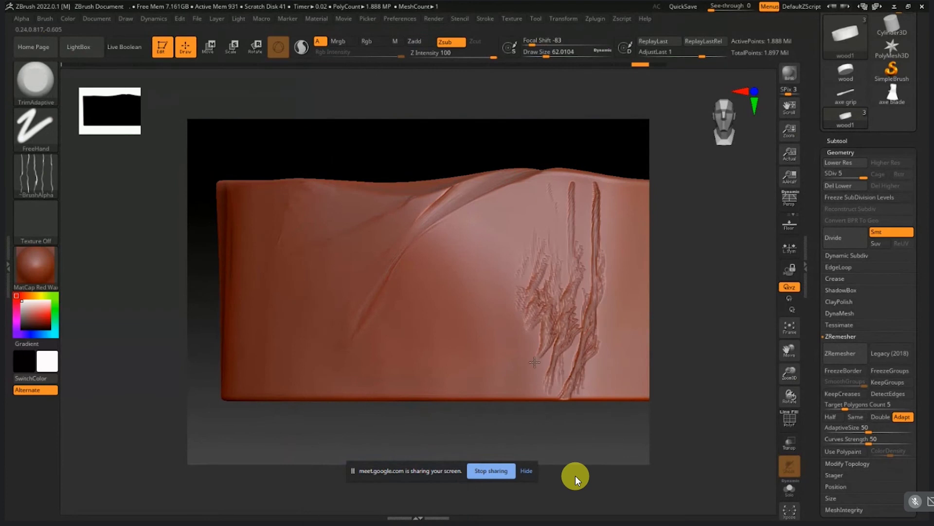
key(ctrl+z)
Step: Test a bark stroke with the Dots stroke type down the block's side and undo it
click(36, 129)
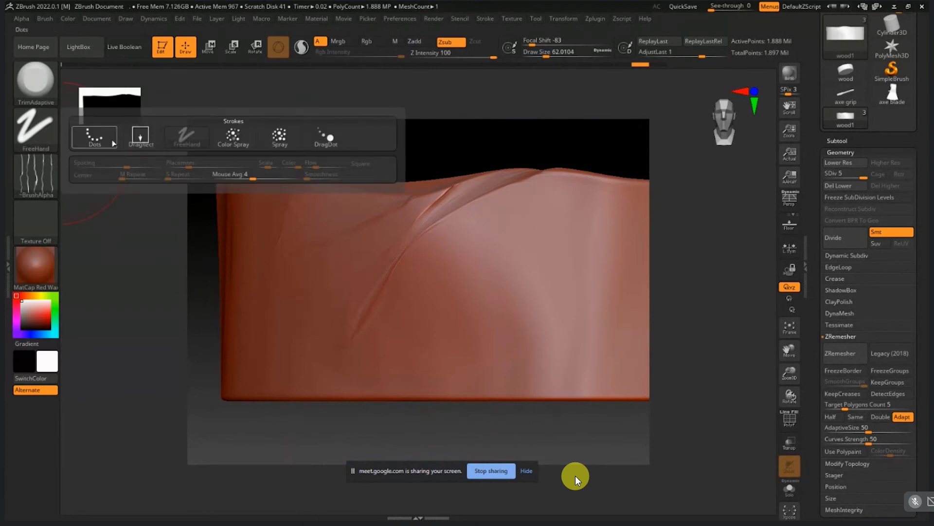
click(95, 137)
mouse_move(575, 225)
mouse_down()
mouse_move(539, 283)
mouse_move(540, 341)
mouse_up()
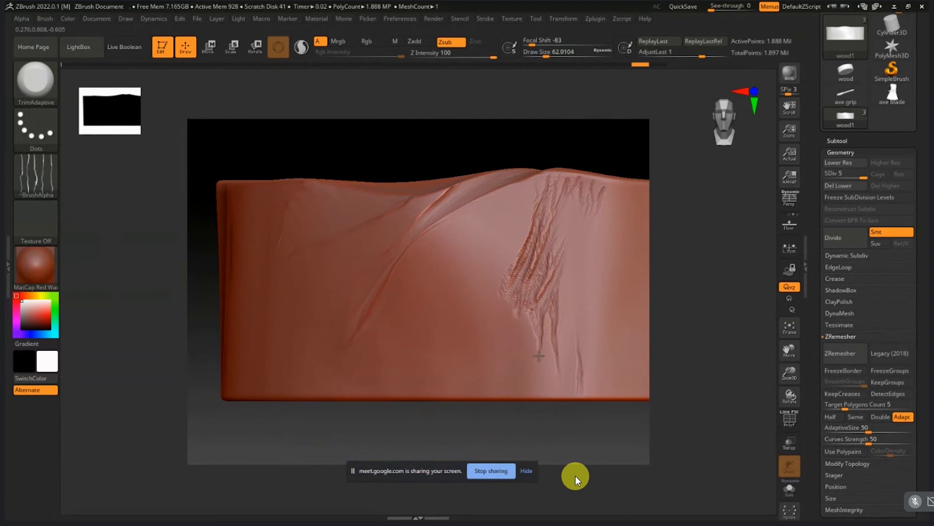
key(ctrl+z)
Step: Try the DragRect stroke type for stamping bark onto the block's side, and undo the stamps
click(35, 146)
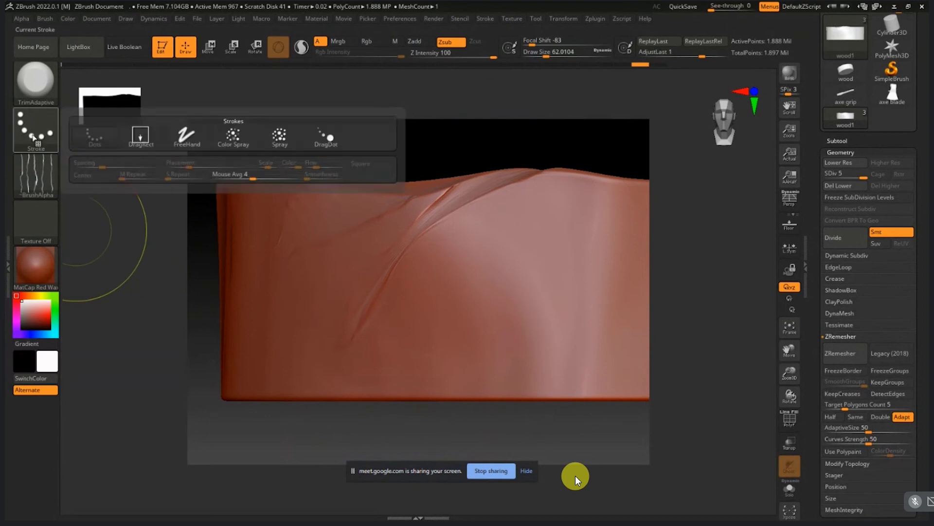
click(140, 141)
mouse_move(562, 353)
mouse_down()
mouse_move(517, 428)
mouse_move(553, 487)
mouse_up()
drag(540, 335, 549, 499)
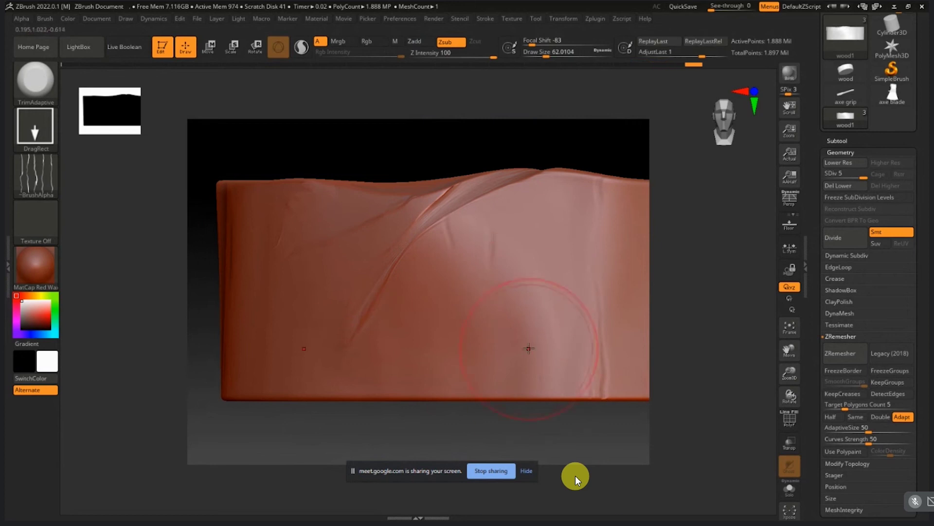
key(ctrl)
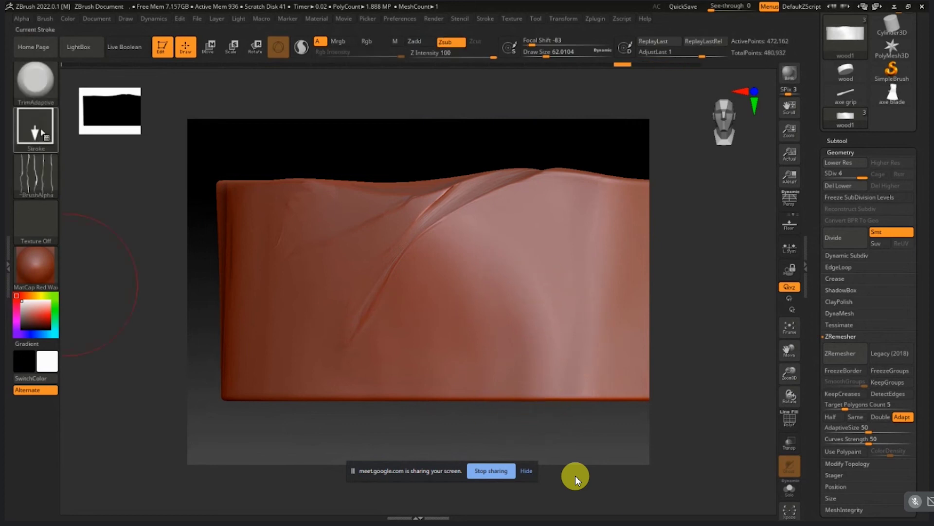
Step: Return to the FreeHand stroke type, test a bark stroke on the block's side at SDiv 4 and undo it
click(35, 127)
click(186, 136)
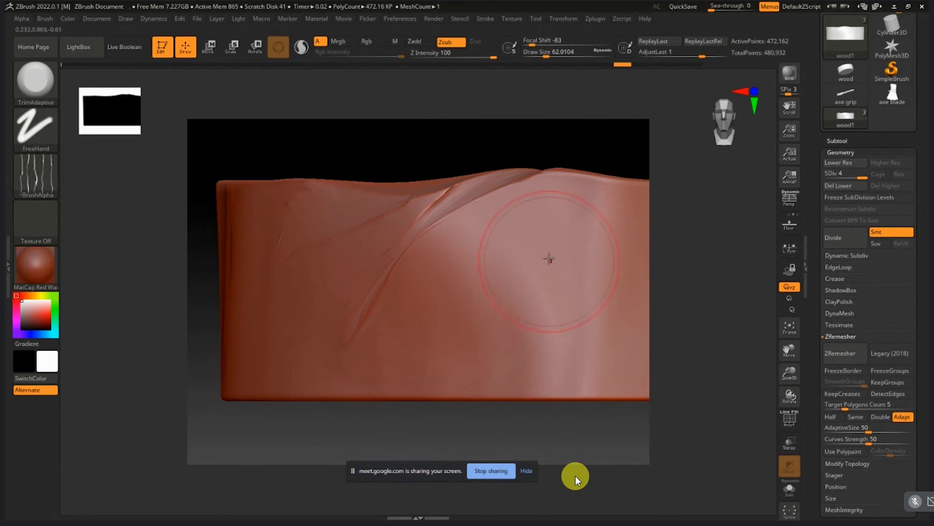
mouse_move(549, 259)
mouse_down()
mouse_move(604, 204)
mouse_move(584, 380)
mouse_move(571, 319)
mouse_up()
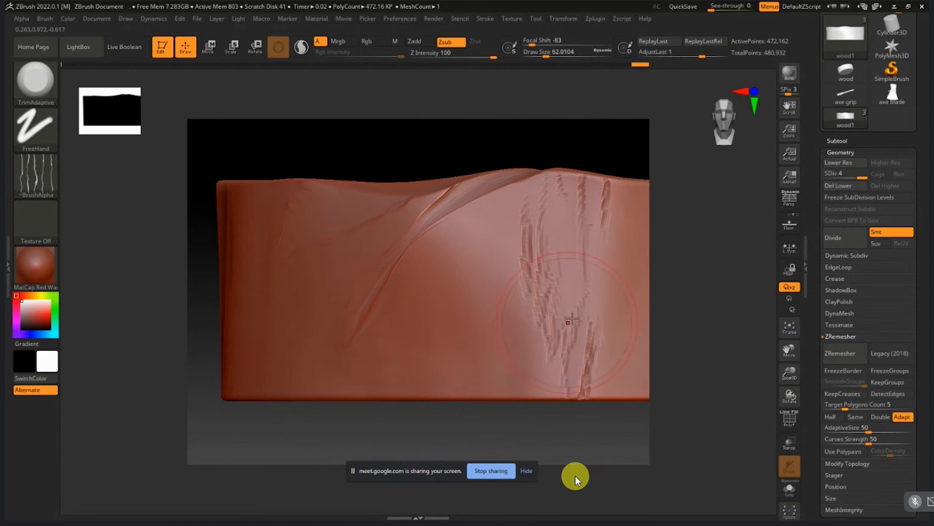
ctrl+right_drag(572, 319, 498, 318)
ctrl+right_drag(571, 288, 405, 295)
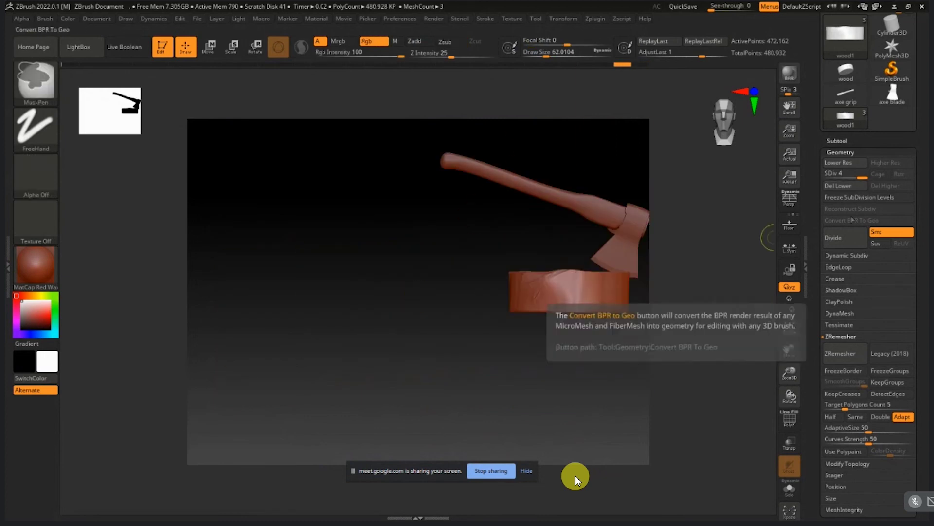
Step: Subdivide the wood block to SDiv 5 and sculpt FreeHand bark strokes down its side beside the long chip crease
key(ctrl+d)
mouse_move(528, 291)
ctrl+right_down()
mouse_move(576, 283)
mouse_move(379, 289)
mouse_move(466, 284)
ctrl+right_up()
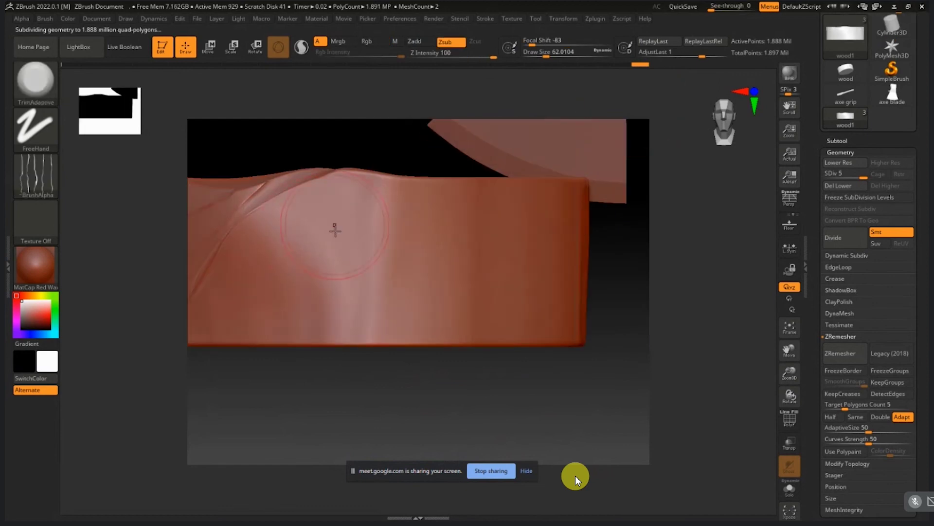
drag(354, 192, 341, 309)
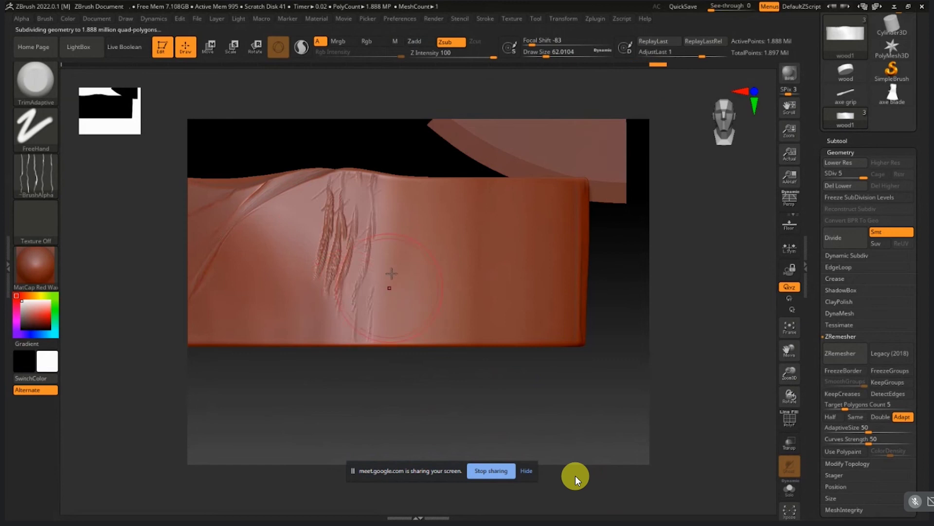
drag(391, 287, 402, 323)
drag(398, 195, 402, 255)
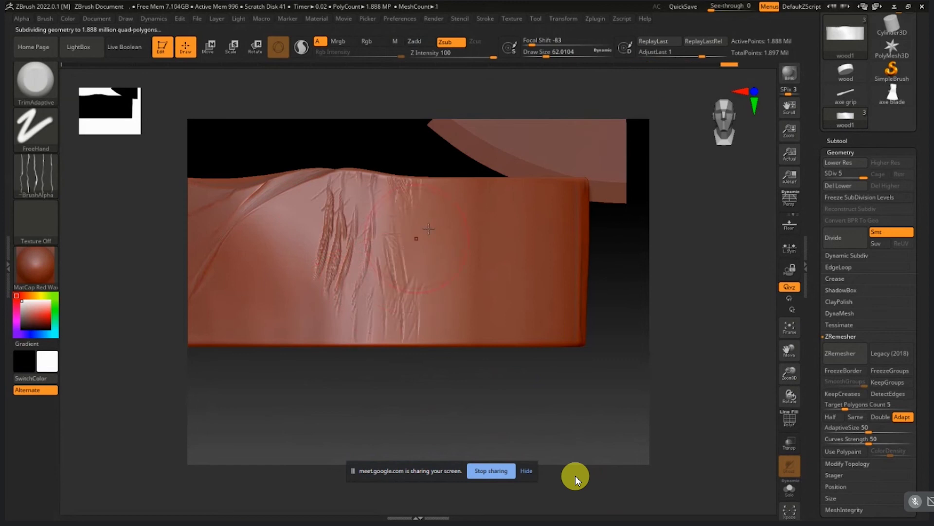
mouse_move(437, 204)
mouse_down()
mouse_move(450, 297)
mouse_move(439, 305)
mouse_move(458, 266)
mouse_up()
Step: Continue the bark around the block's curved side, reducing the Draw Size to about 27 for finer vertical strokes
drag(598, 392, 567, 409)
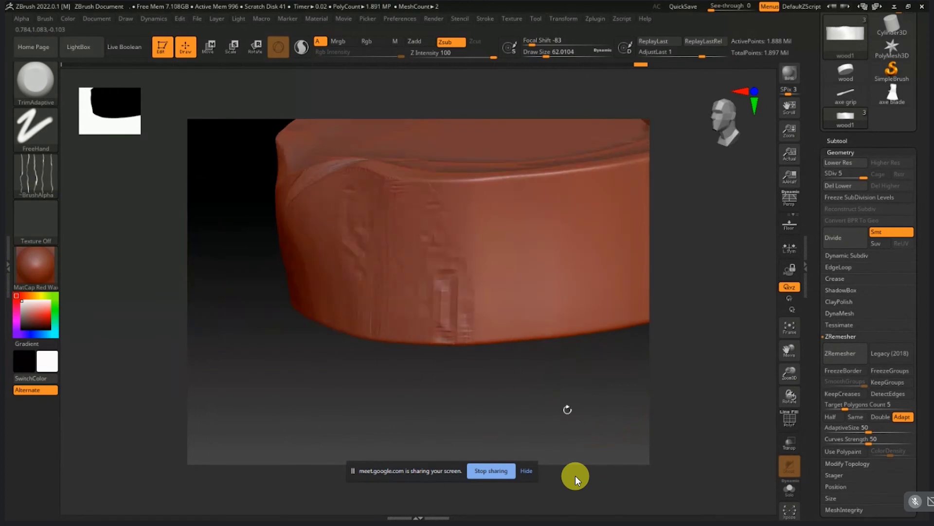
mouse_move(490, 202)
mouse_down()
mouse_move(490, 238)
mouse_move(499, 216)
mouse_move(496, 338)
mouse_up()
key(s)
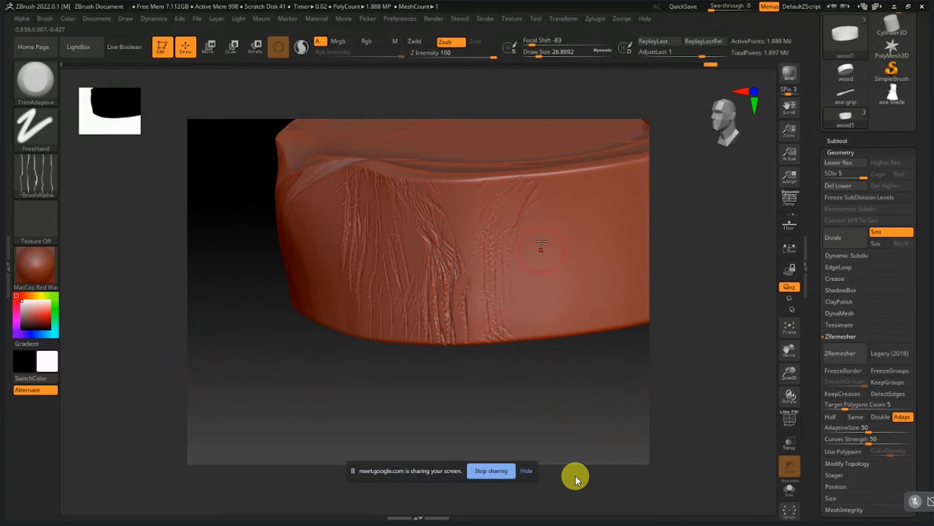
mouse_move(530, 189)
mouse_down()
mouse_move(537, 208)
mouse_move(525, 309)
mouse_up()
drag(532, 251, 506, 328)
mouse_move(550, 207)
mouse_down()
mouse_move(547, 251)
mouse_move(551, 223)
mouse_up()
drag(559, 293, 559, 282)
drag(546, 218, 548, 222)
key(super)
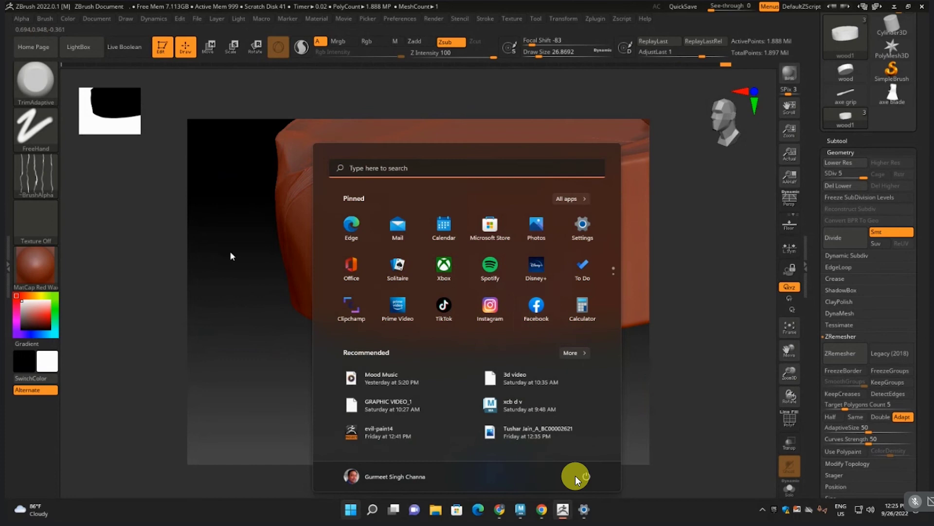
drag(229, 252, 251, 255)
click(307, 312)
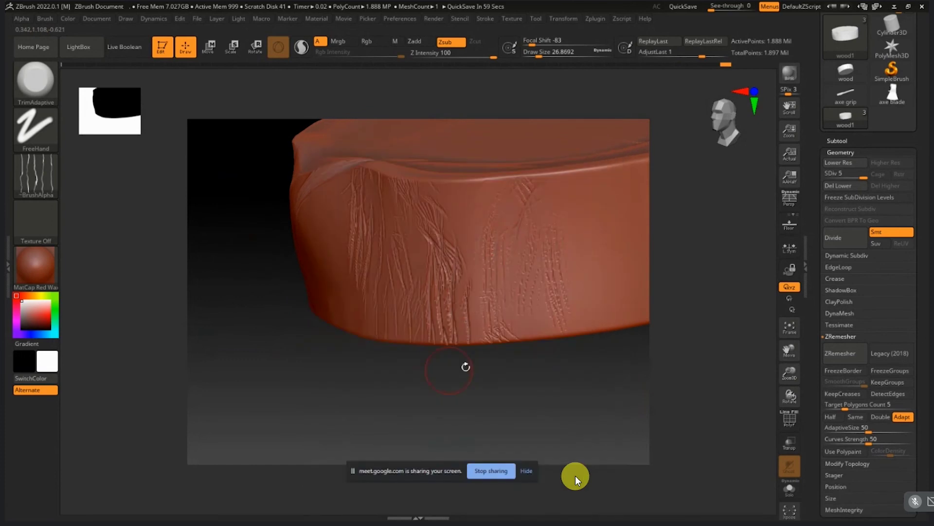
Step: Add fine vertical bark strokes in side view on the wood between the existing bark and the axe cut
right_drag(553, 323, 520, 323)
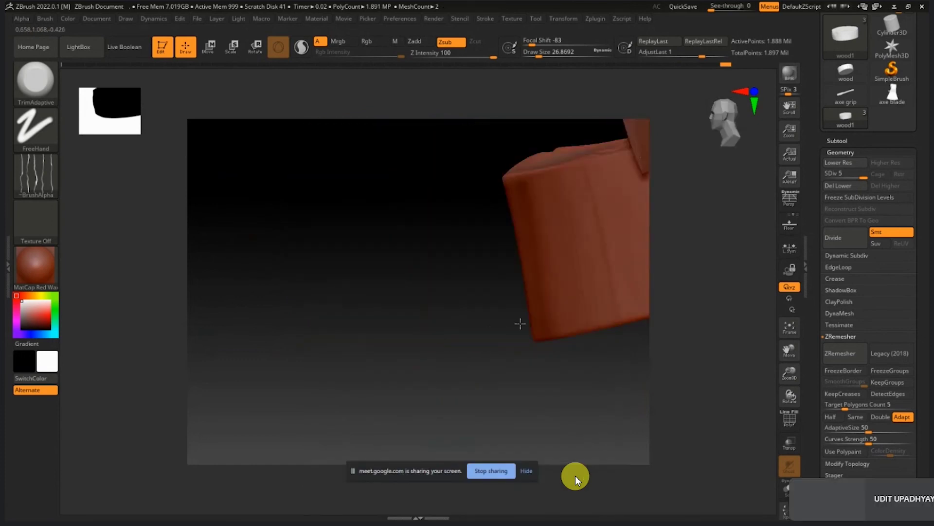
drag(520, 323, 523, 313)
key(f)
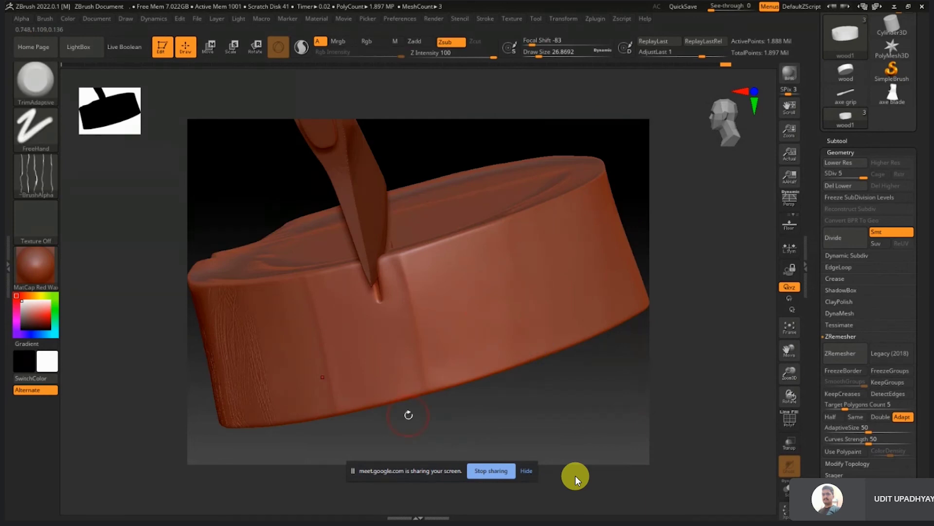
shift+right_drag(466, 331, 460, 336)
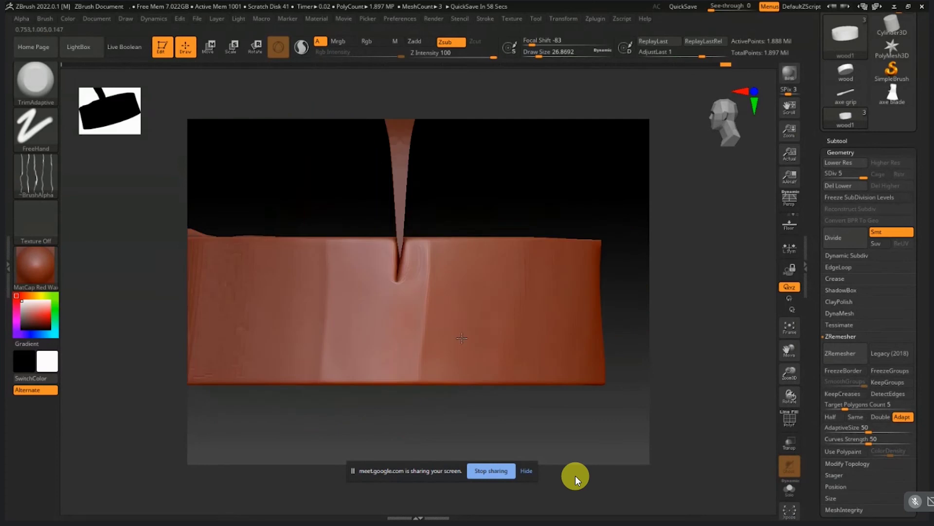
alt+right_drag(286, 314, 329, 303)
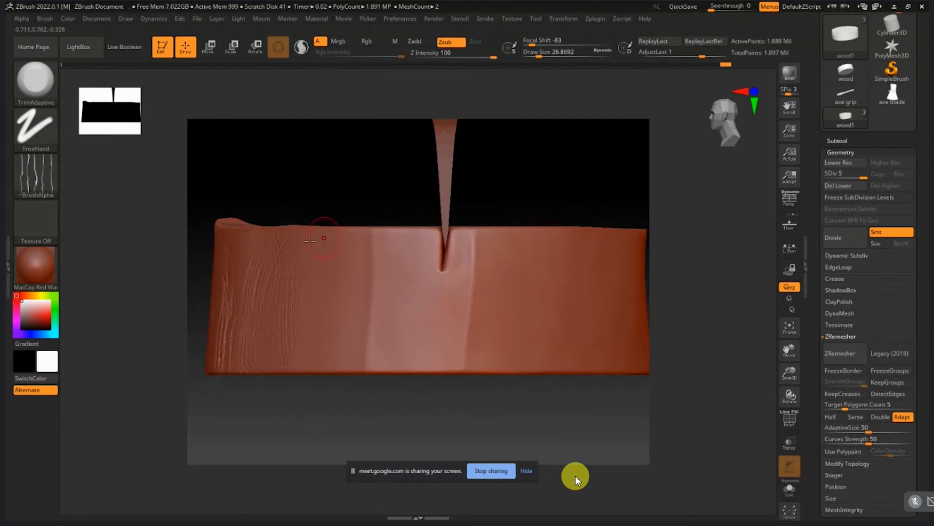
drag(313, 234, 309, 332)
drag(327, 329, 431, 503)
drag(223, 239, 363, 336)
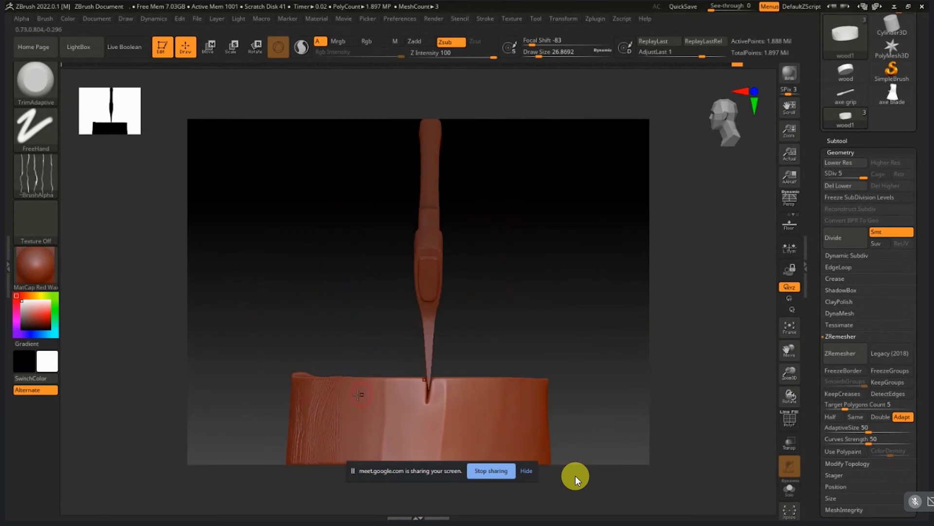
Step: Fill the gaps in the bark from rim to base and extend it up to the smooth facet beside the axe cut
alt+right_drag(429, 364, 463, 284)
ctrl+right_drag(405, 339, 521, 341)
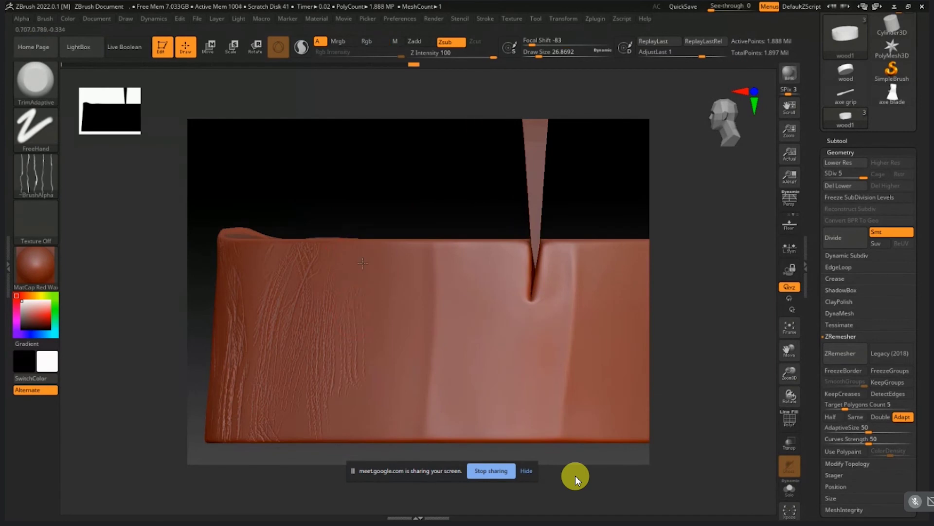
drag(347, 376, 356, 412)
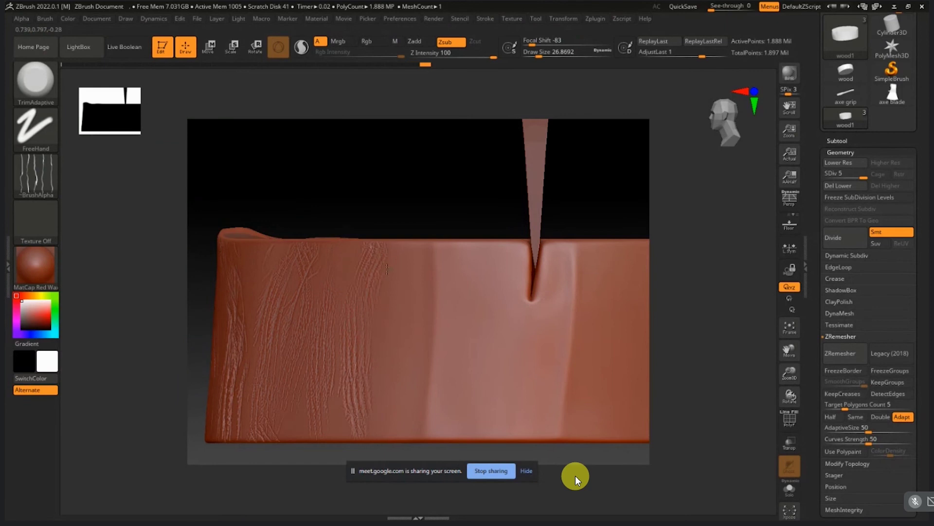
right_drag(396, 303, 430, 257)
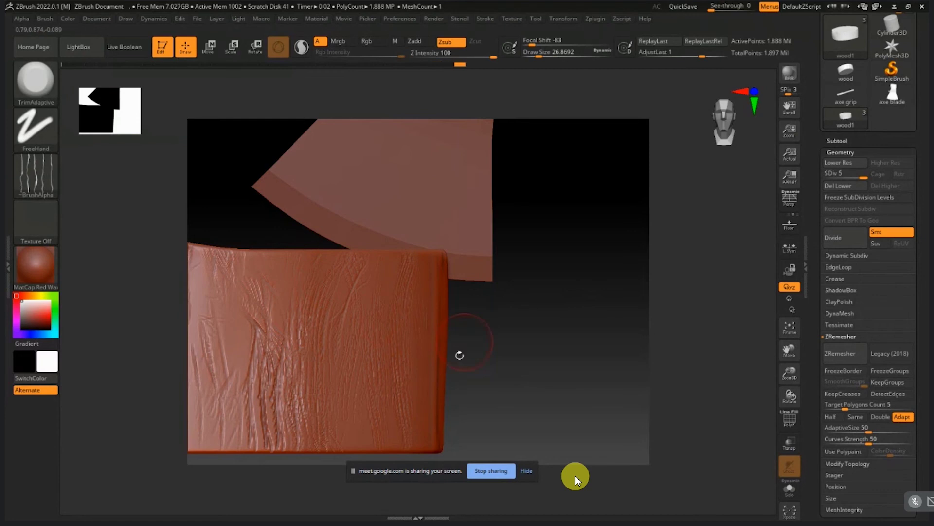
drag(529, 366, 423, 280)
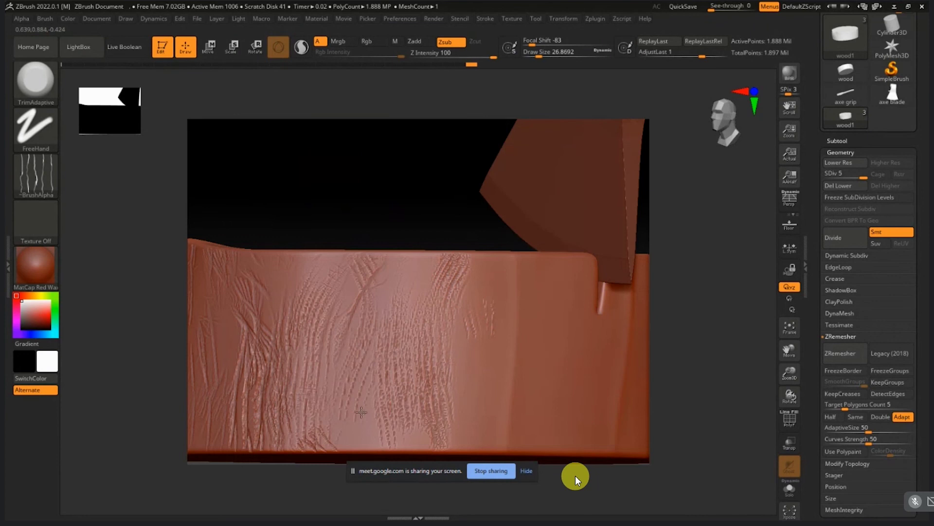
drag(325, 199, 421, 292)
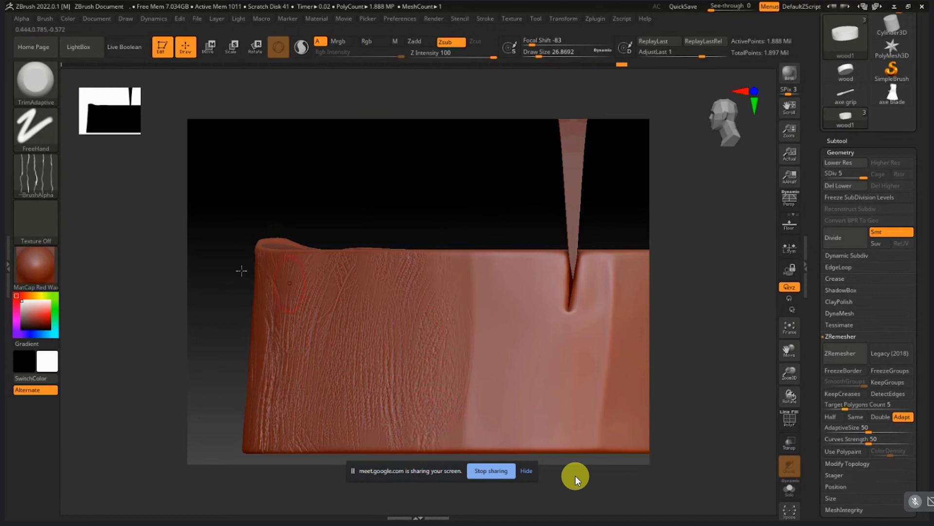
Step: Carve a long diagonal groove with the DamStandard brush from the rim near the axe cut down into the bark
click(58, 76)
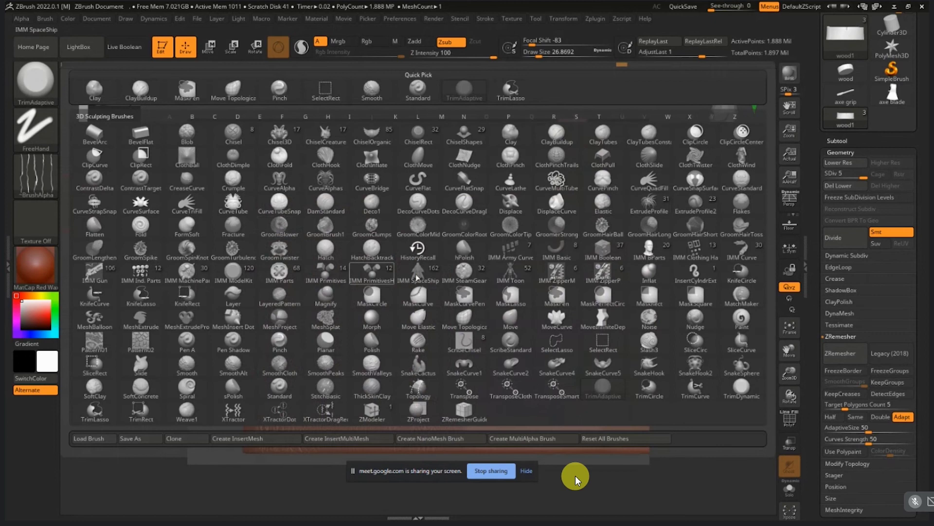
click(325, 204)
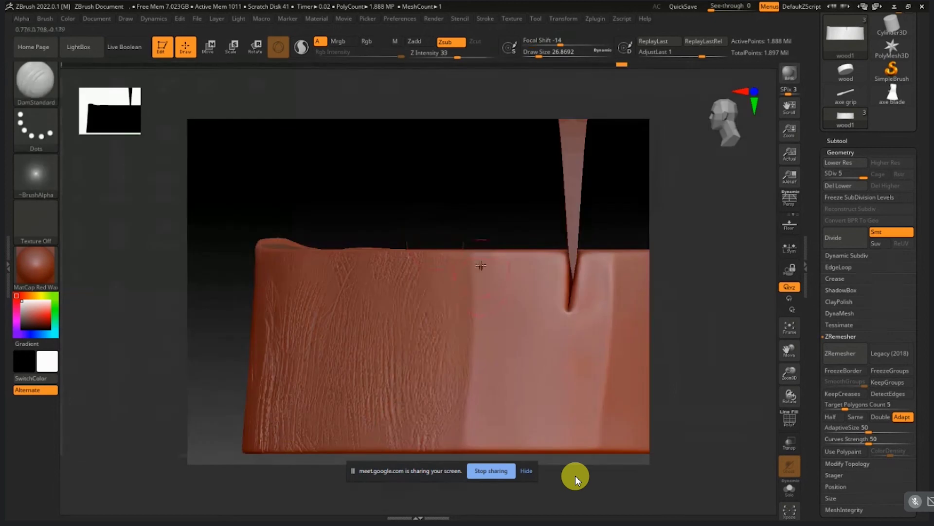
drag(490, 263, 407, 413)
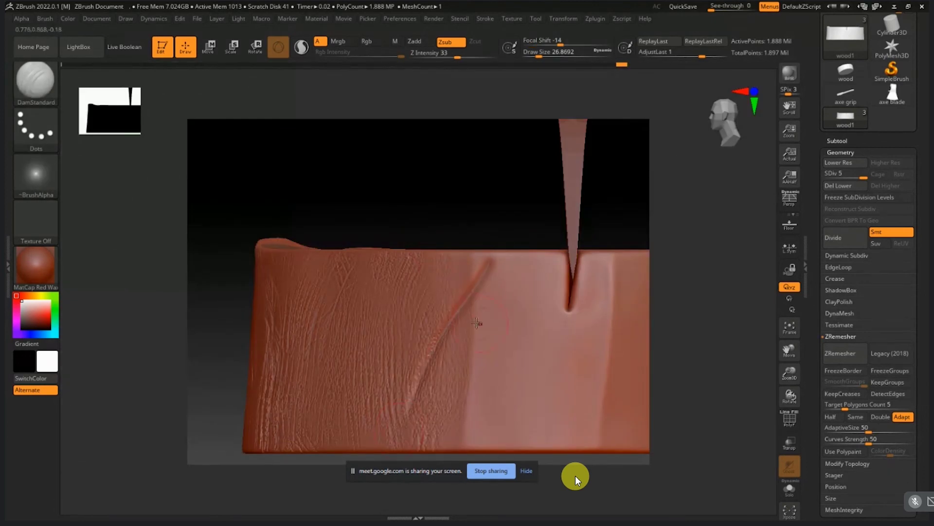
key(shift)
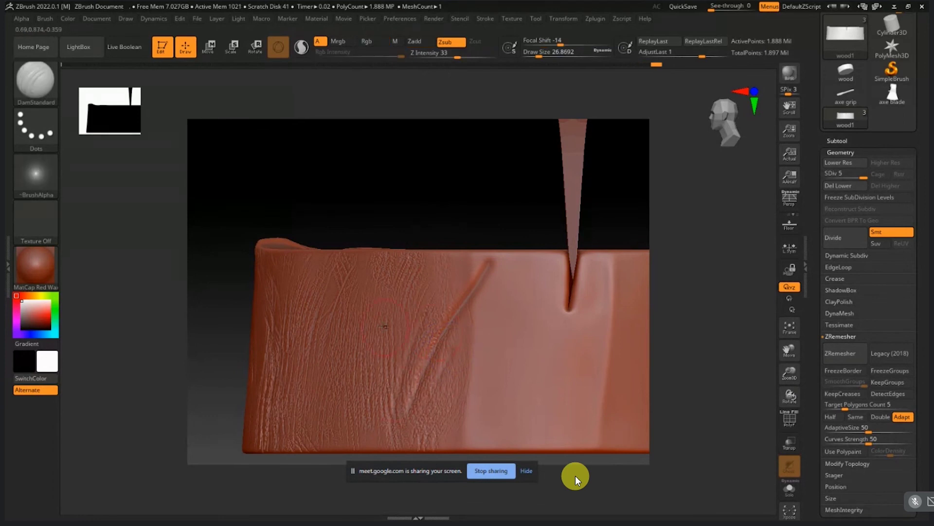
Step: Carve vertical DamStandard grooves through the bark, short nicks along the rim and a slanted crack beside the axe cut
drag(384, 326, 387, 359)
drag(389, 413, 384, 441)
drag(368, 374, 374, 445)
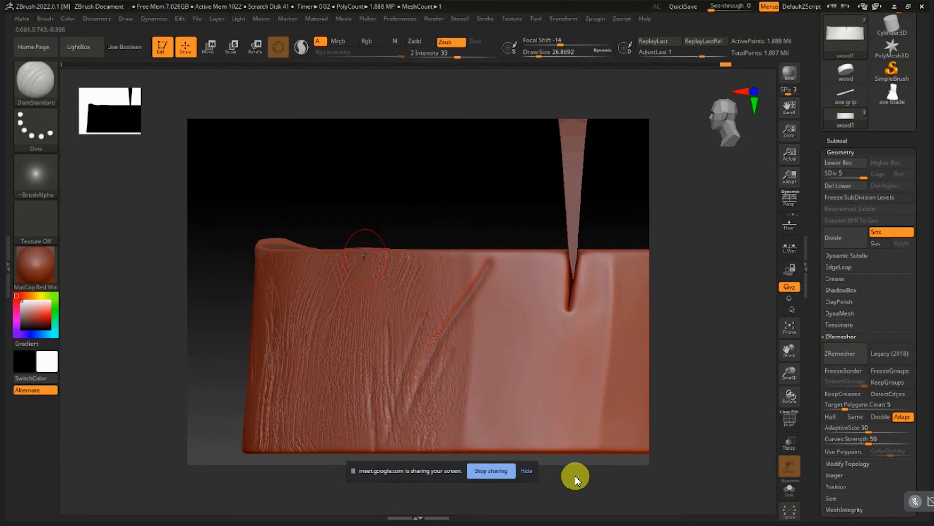
drag(366, 256, 373, 300)
mouse_move(399, 252)
mouse_down()
mouse_move(407, 252)
mouse_move(397, 297)
mouse_move(416, 288)
mouse_up()
mouse_move(440, 253)
mouse_down()
mouse_move(425, 291)
mouse_move(462, 256)
mouse_move(512, 251)
mouse_move(511, 268)
mouse_move(525, 264)
mouse_move(567, 314)
mouse_move(555, 317)
mouse_up()
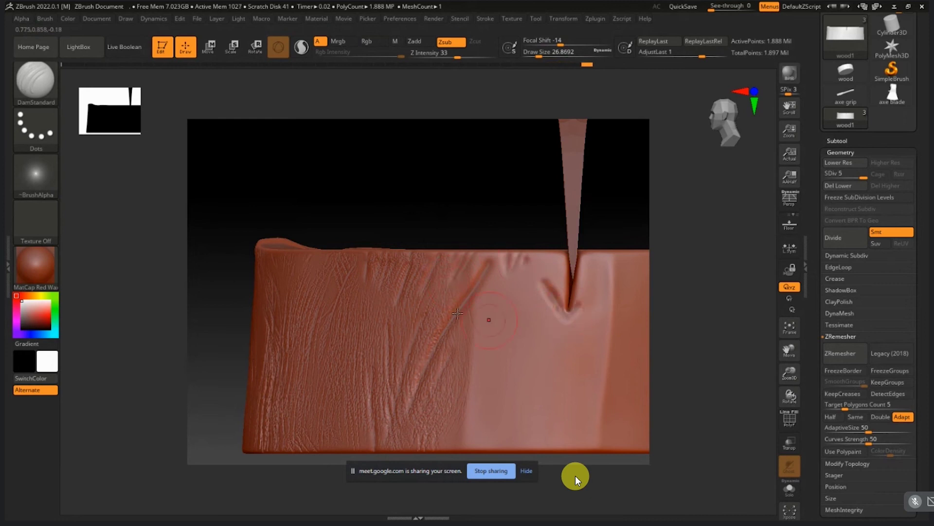
Step: Sharpen the crack at the axe cut, the diagonal groove and the lower bark grooves with the Pinch brush
click(43, 75)
click(325, 91)
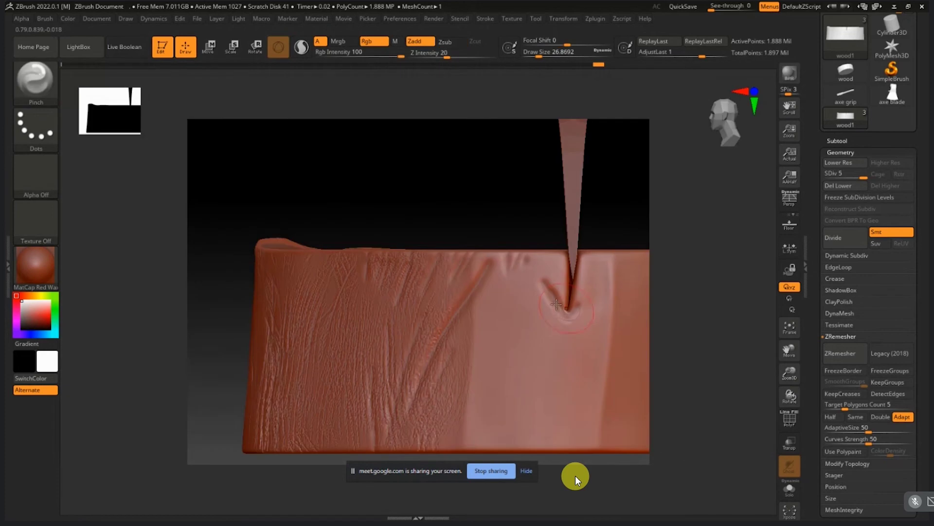
drag(560, 302, 558, 310)
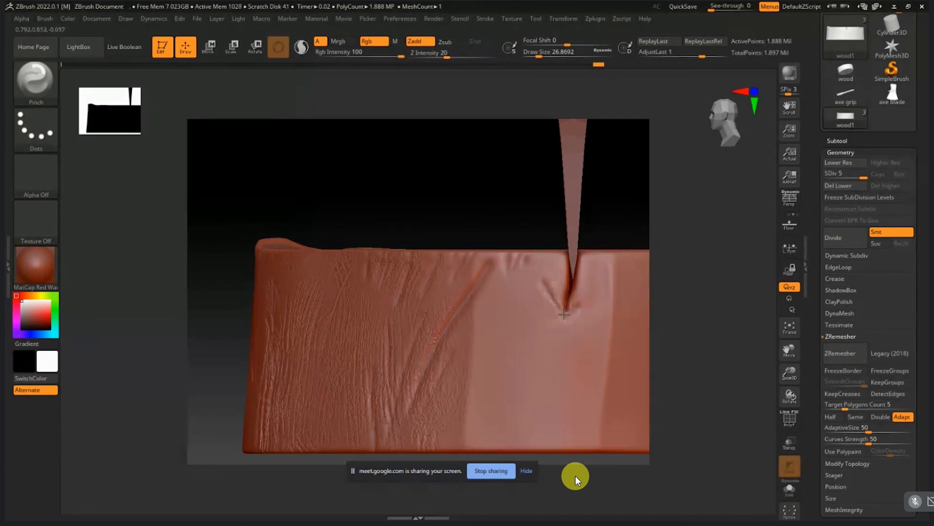
drag(490, 265, 452, 322)
drag(379, 431, 386, 421)
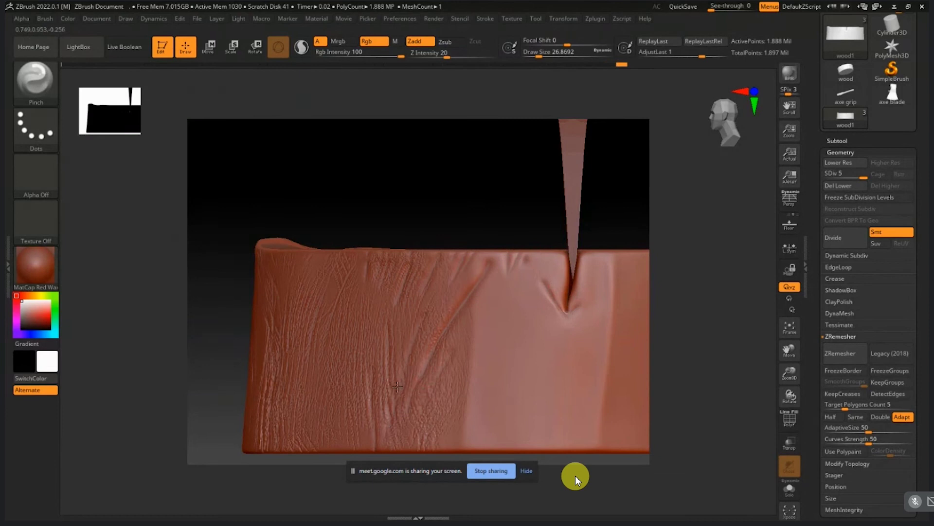
drag(397, 385, 396, 411)
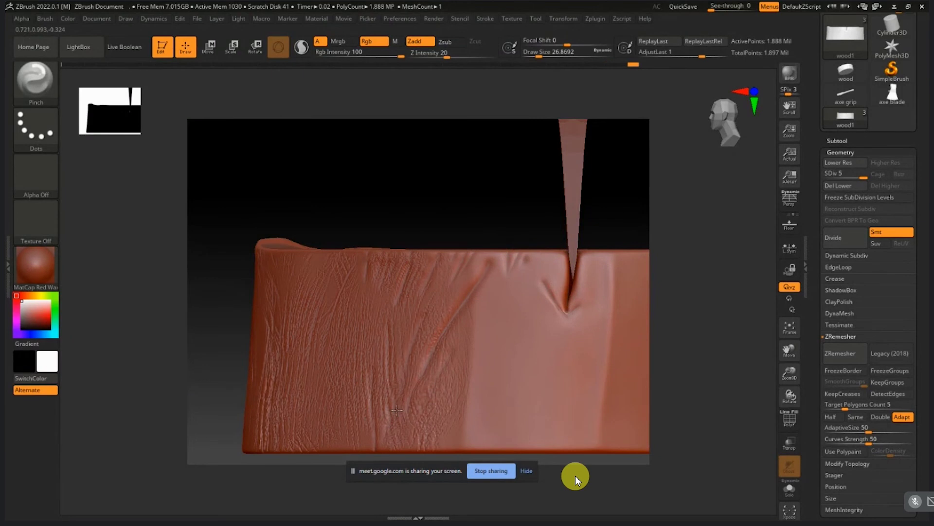
Step: Try raising bumps in the middle of the bark with the ClothBall brush at small and large draw sizes
click(35, 80)
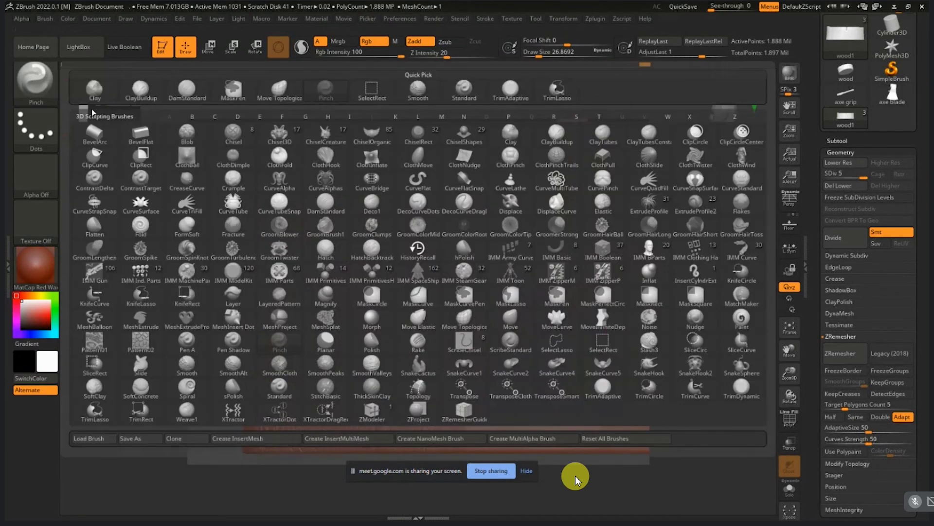
click(192, 163)
click(412, 355)
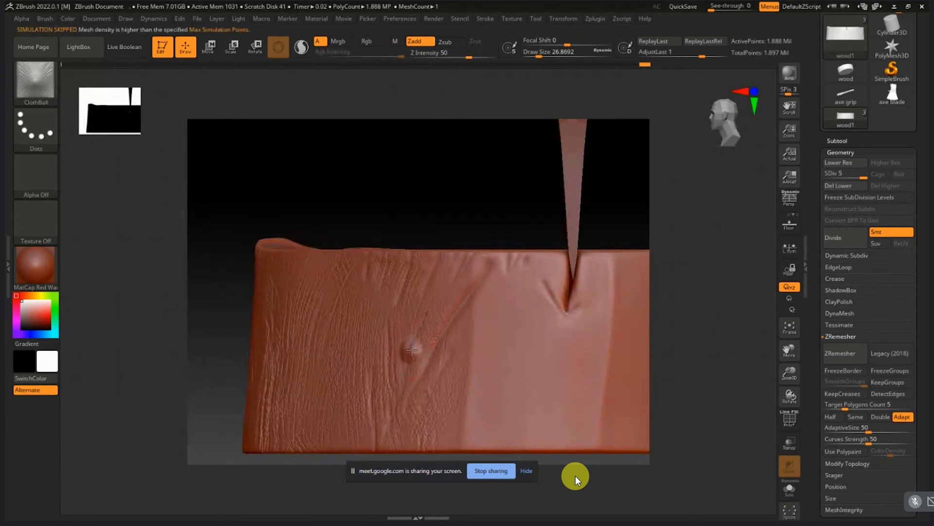
key(ctrl)
key(ctrl+z)
key(s)
drag(372, 366, 382, 359)
key(s)
click(383, 358)
key(ctrl)
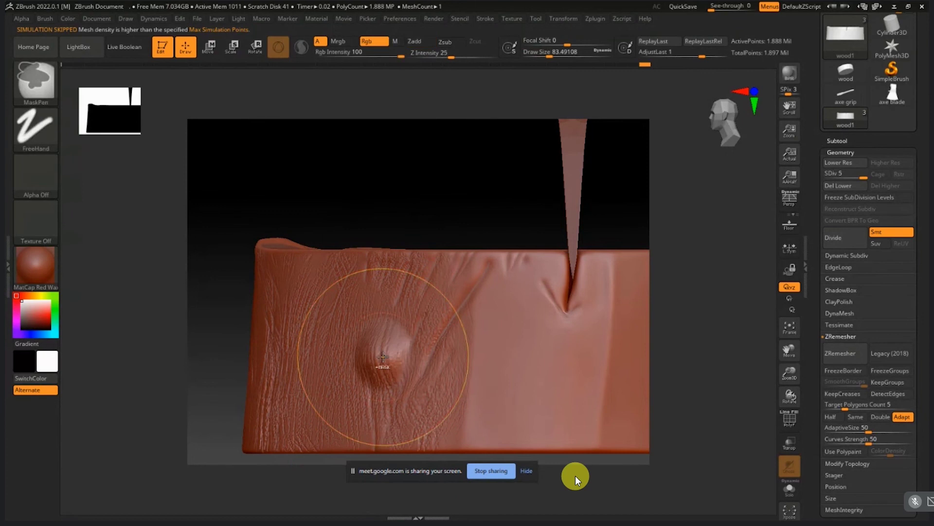
key(ctrl+z)
Step: Set up the ClothTwister brush with Z Intensity 7 and Focal Shift 30, testing swirls on the bark
click(35, 88)
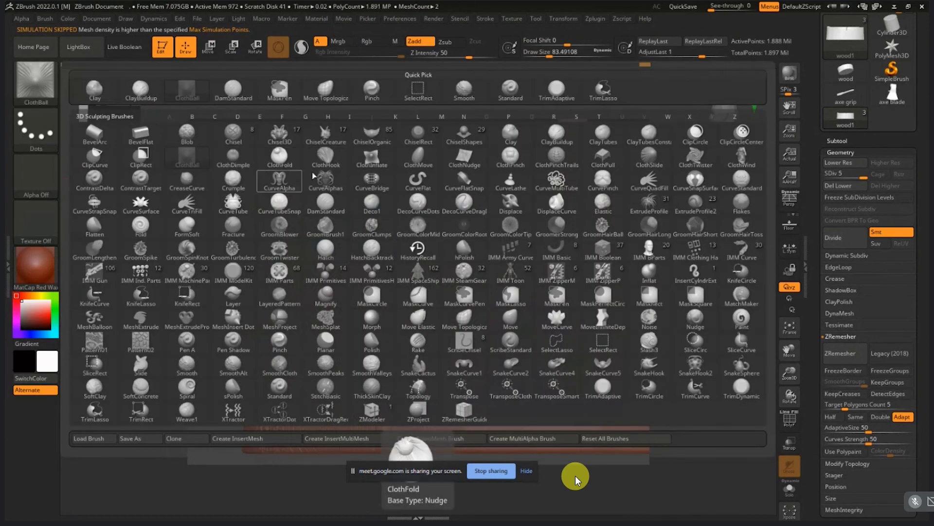
click(694, 157)
drag(384, 348, 392, 352)
key(ctrl+z)
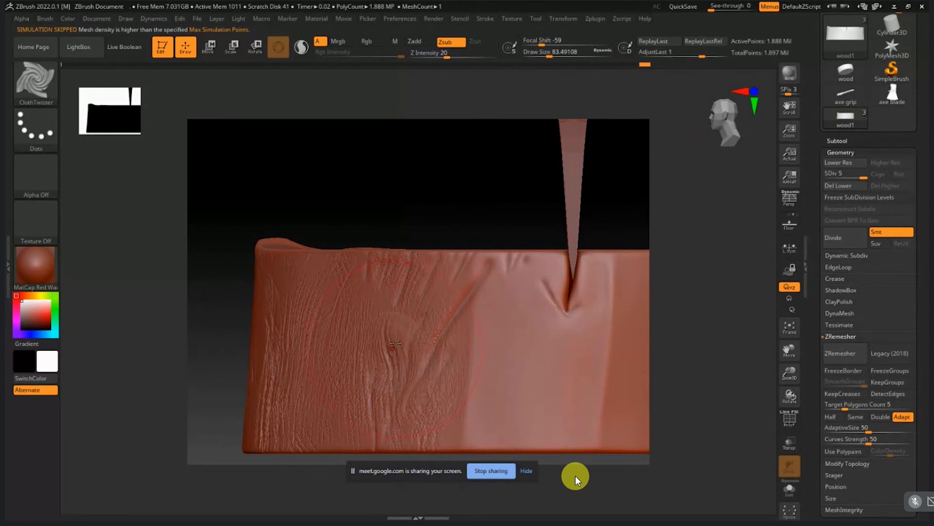
key(ctrl+z)
drag(403, 312, 405, 312)
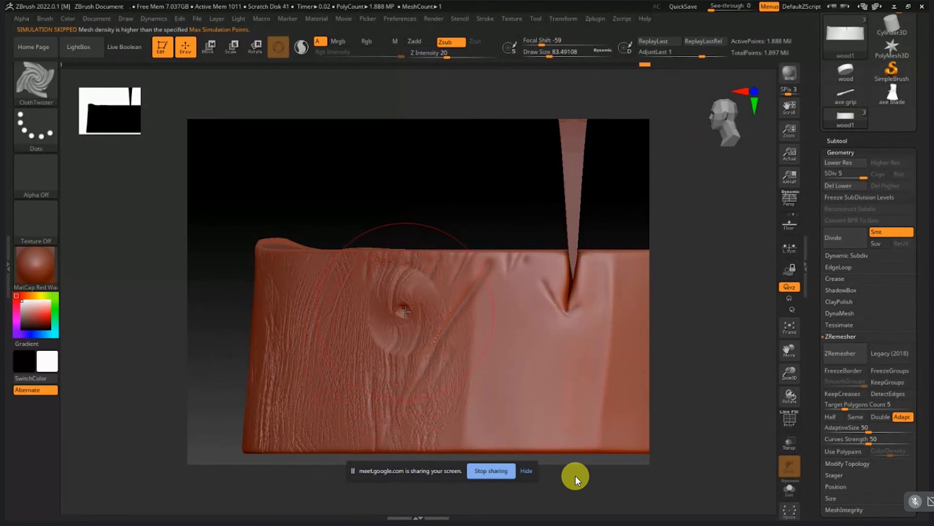
key(ctrl+z)
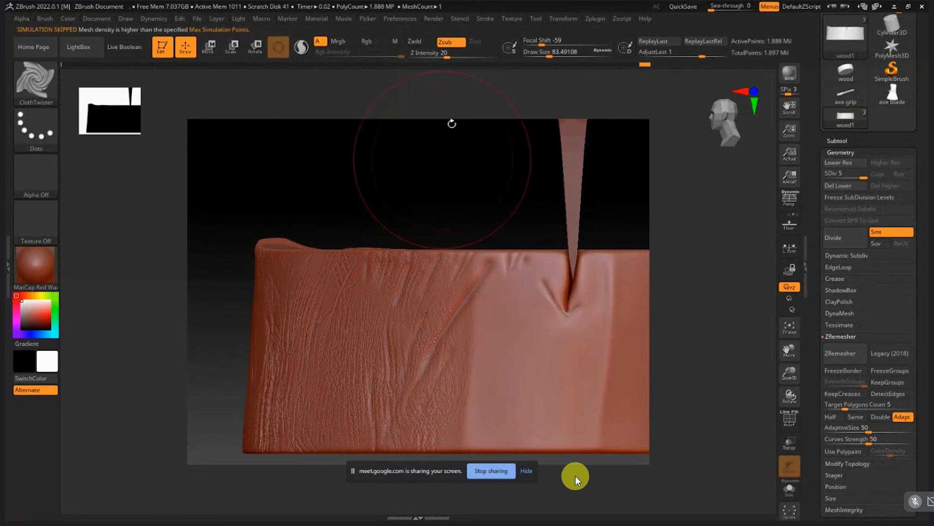
drag(446, 57, 431, 58)
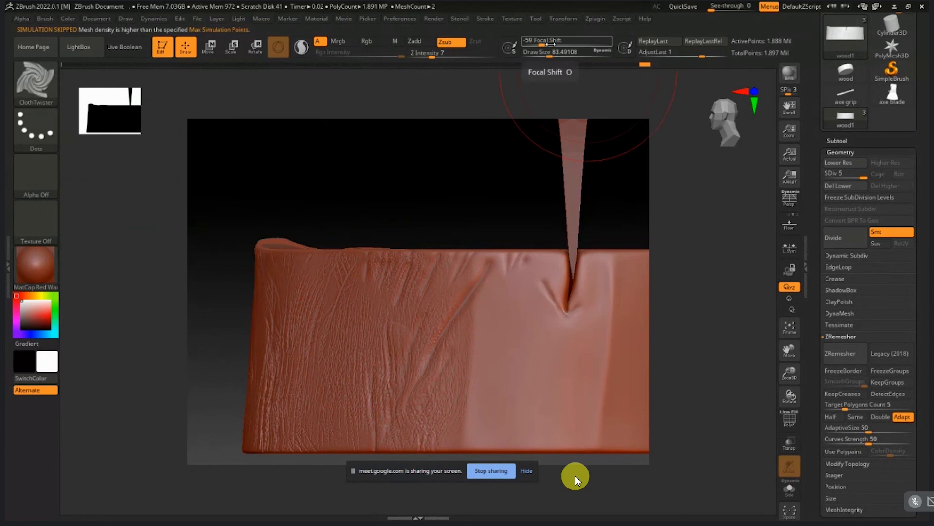
drag(551, 44, 581, 44)
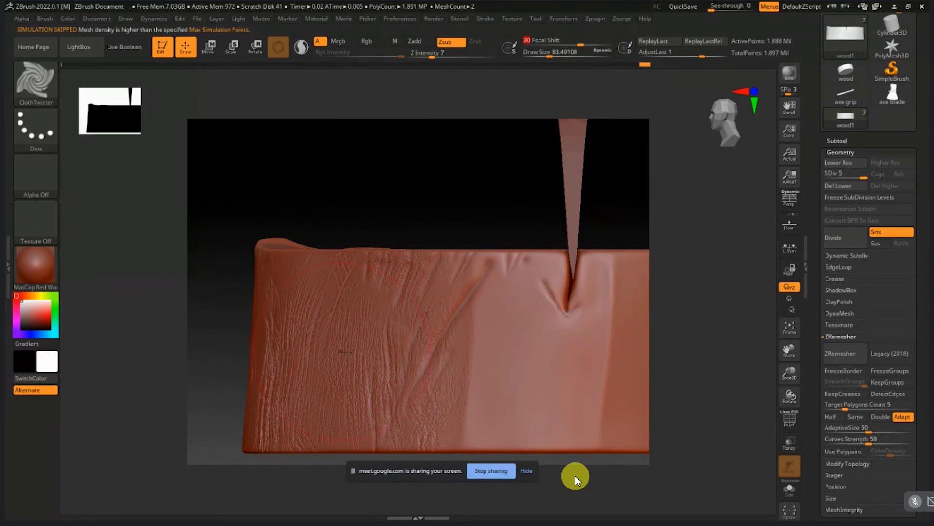
Step: Twist several small wood knots into the bark around the diagonal groove with the ClothTwister brush
mouse_move(354, 352)
mouse_down()
mouse_move(387, 310)
mouse_move(413, 312)
mouse_up()
drag(421, 394, 424, 396)
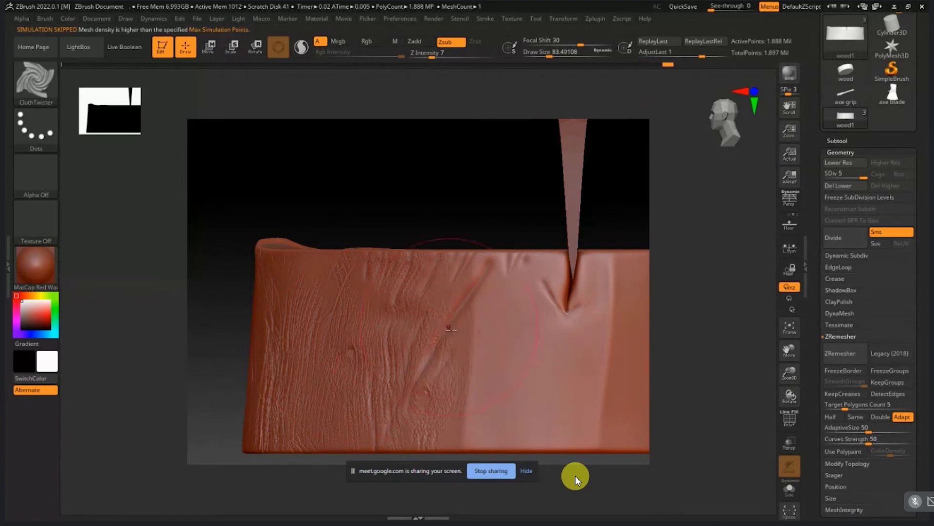
mouse_move(306, 314)
mouse_down()
mouse_move(300, 361)
mouse_move(302, 320)
mouse_up()
key(ctrl+z)
drag(433, 303, 429, 335)
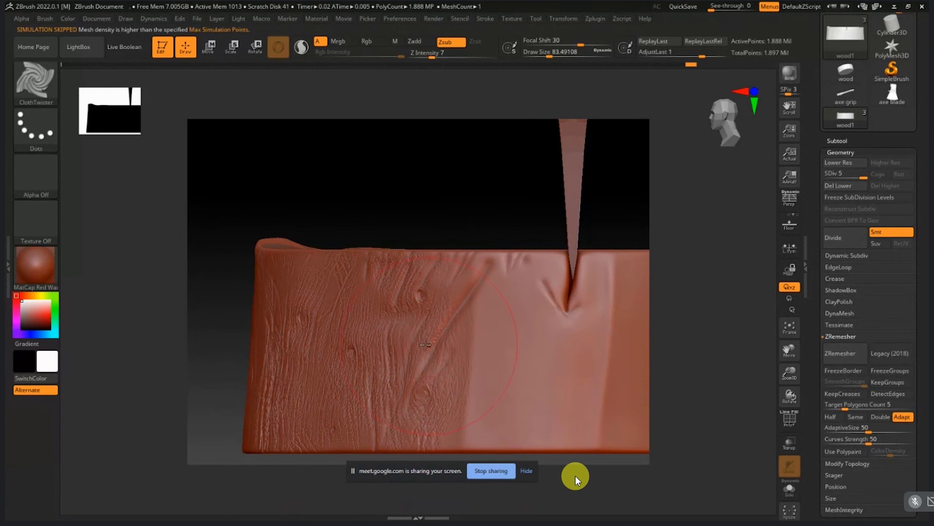
Step: Carve and soften details around the upper knot beside the diagonal groove using DamStandard at draw size about 15.6
key(b)
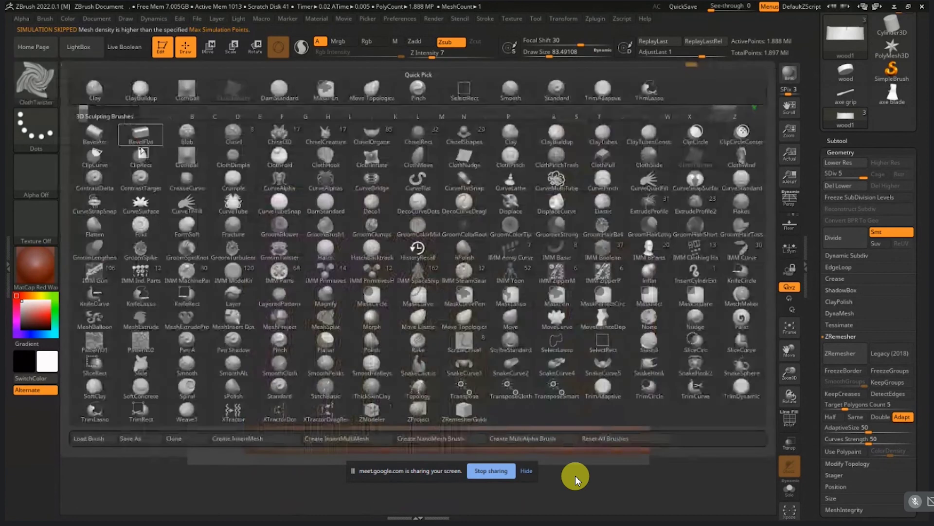
key(d)
key(s)
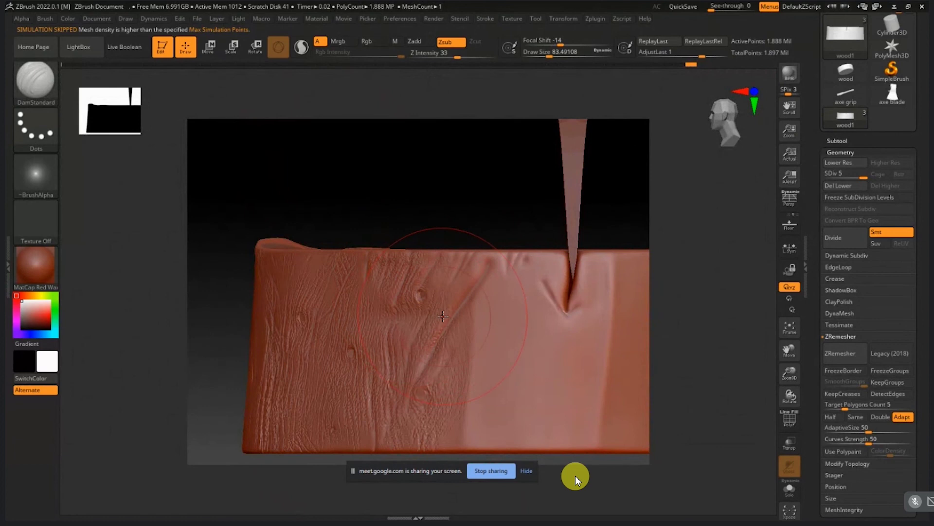
key(s)
drag(443, 317, 430, 306)
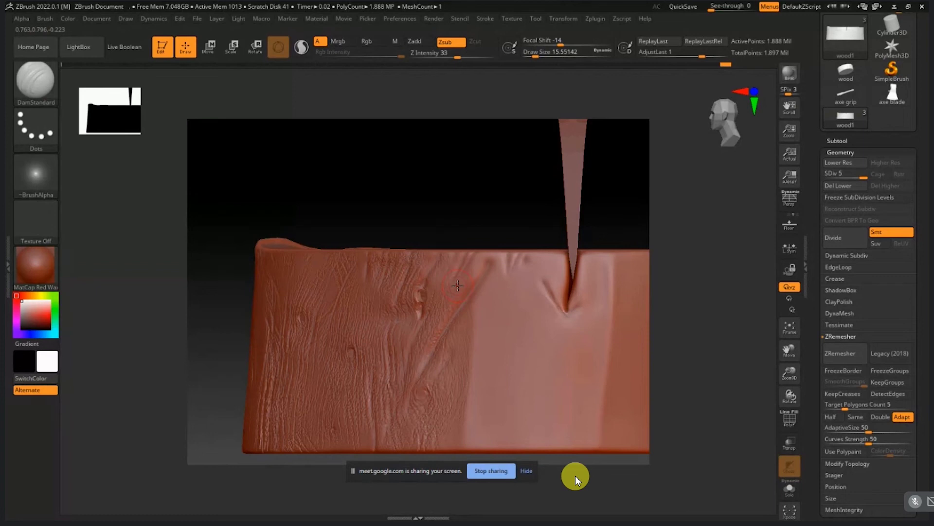
key(shift)
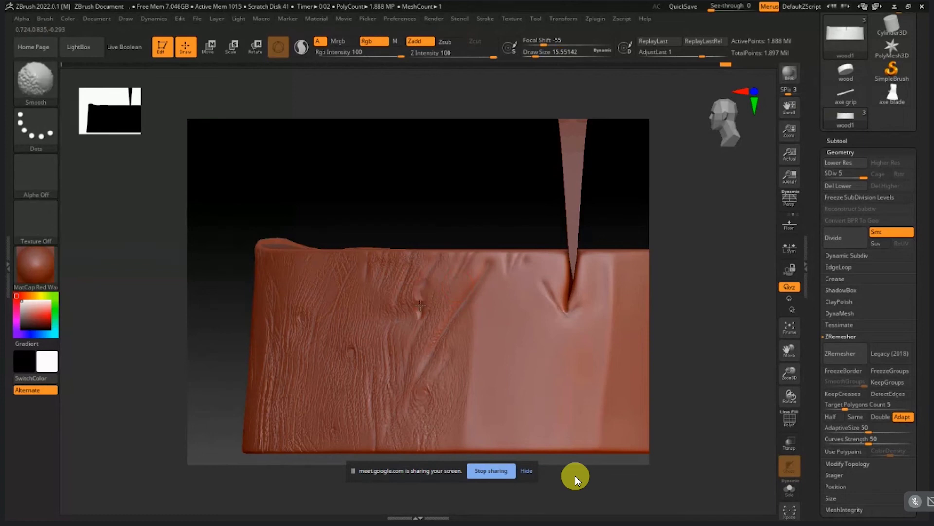
key(ctrl)
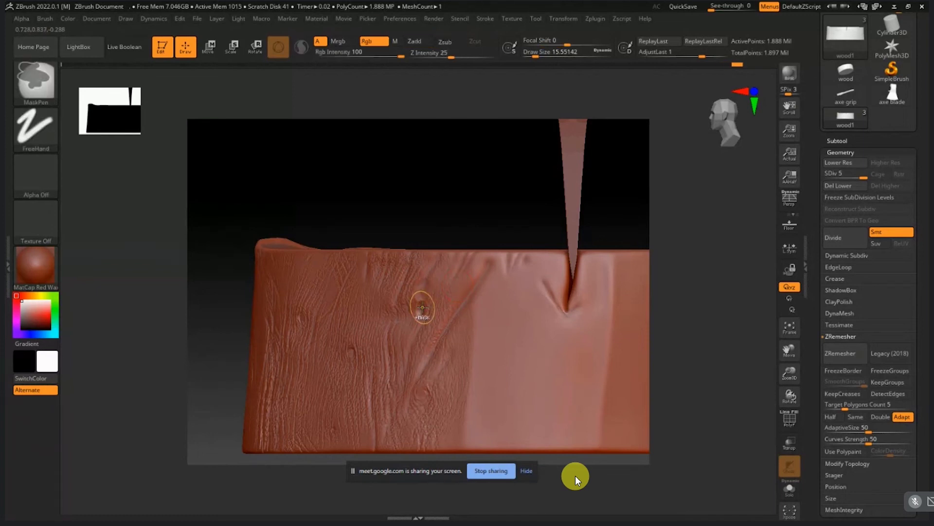
key(alt)
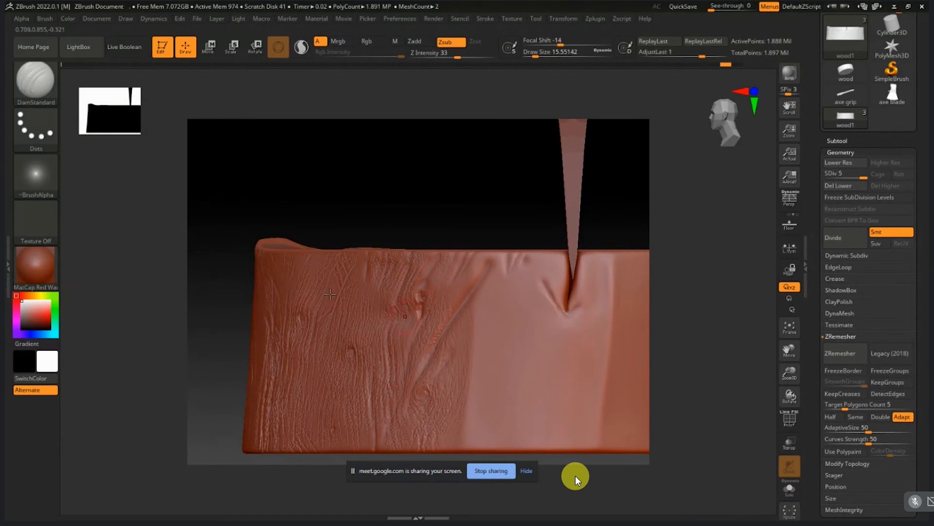
Step: Try striped DamStandard strokes with Alpha 62 on the smooth facet, first at a small and then at a large draw size
click(36, 175)
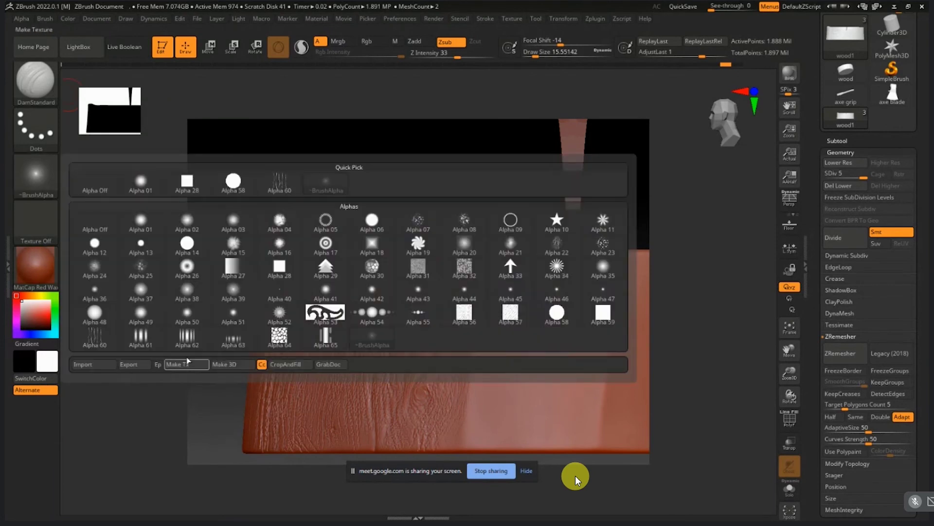
click(187, 336)
drag(504, 314, 492, 427)
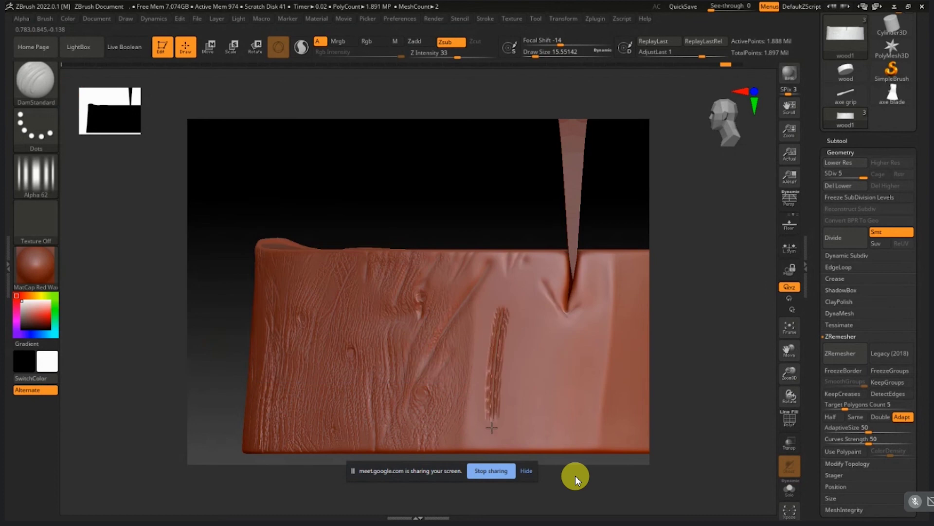
key(ctrl+z)
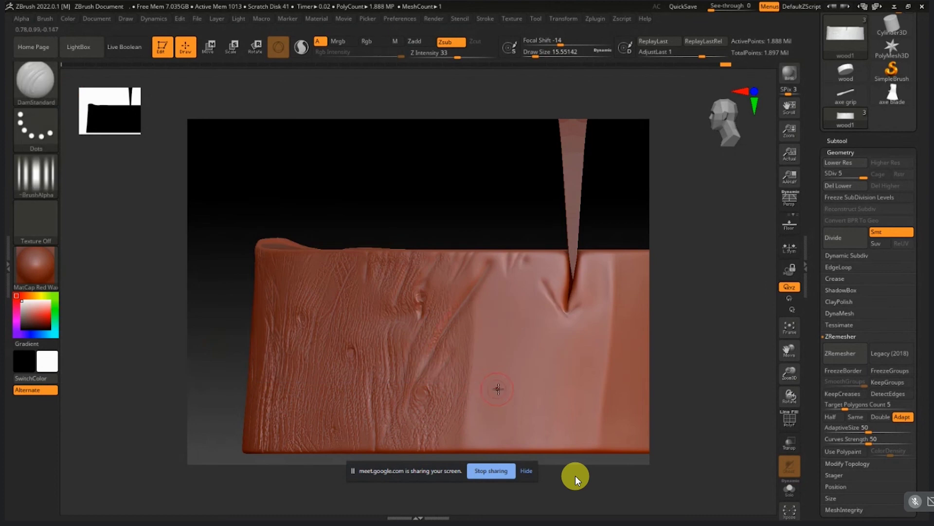
key(s)
drag(498, 389, 514, 389)
drag(506, 317, 495, 413)
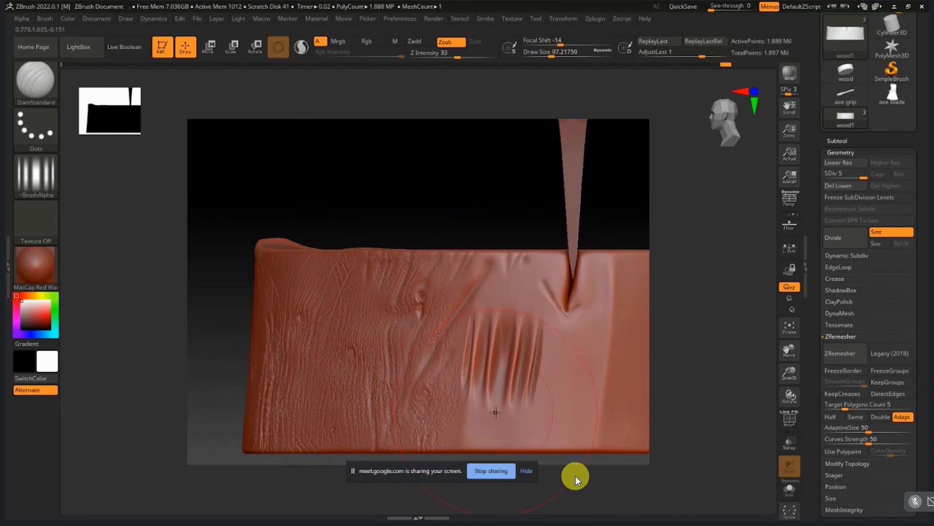
key(ctrl+z)
key(ctrl+z)
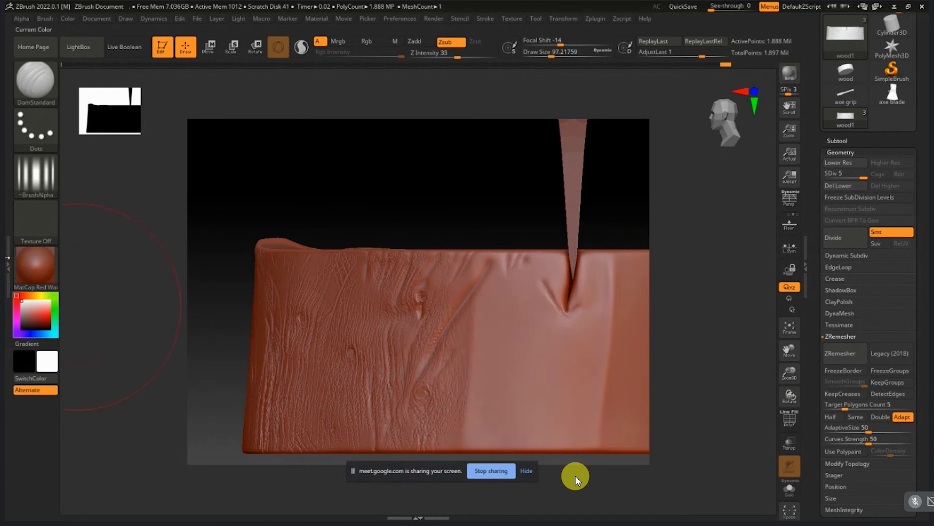
Step: Assign Alpha 60 to the DamStandard brush, test it on the smooth facet and set Z Intensity to 12
click(40, 179)
click(40, 179)
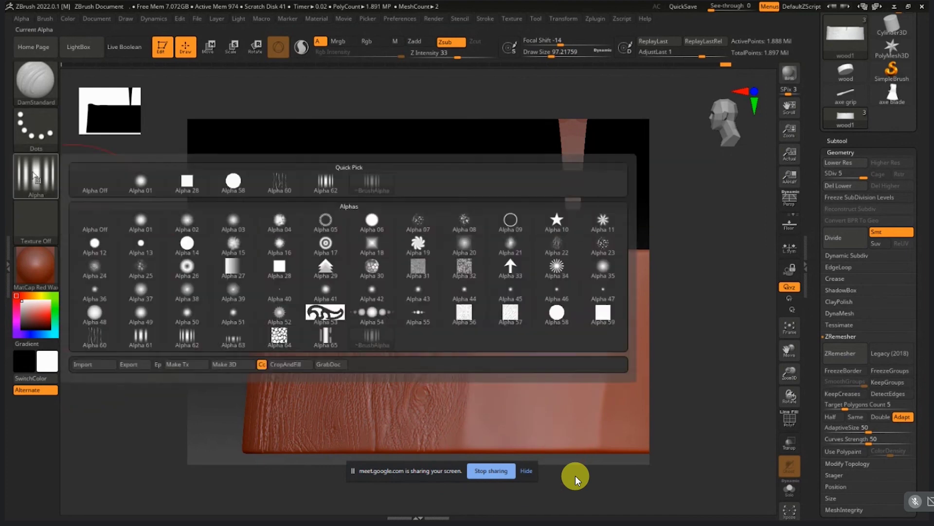
click(96, 335)
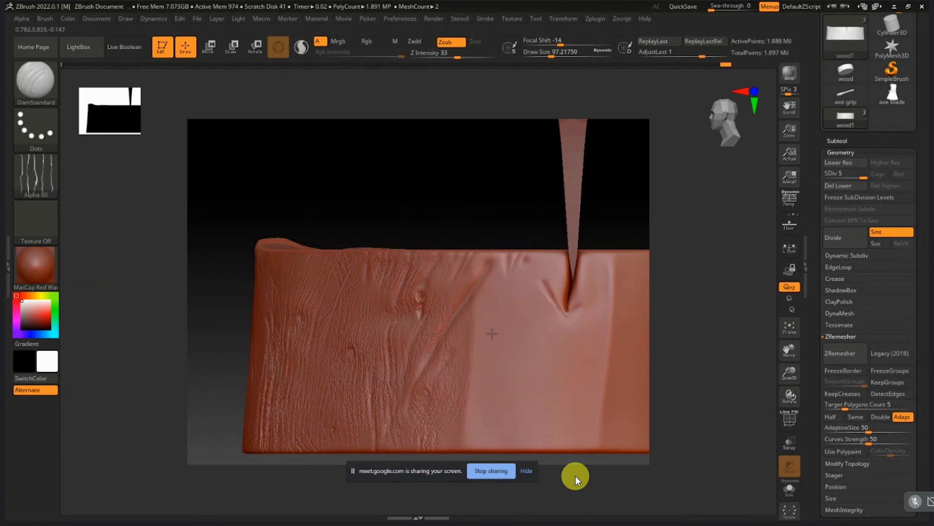
drag(492, 291, 488, 410)
key(ctrl+z)
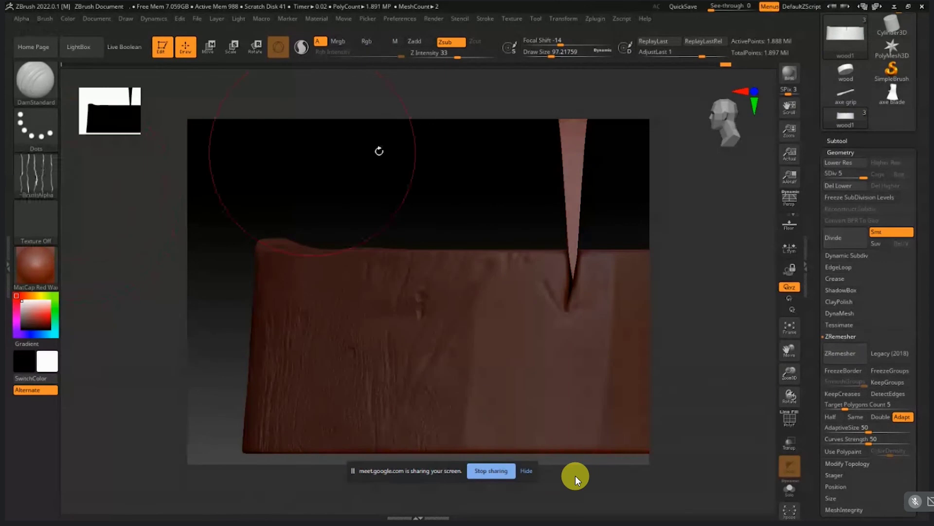
drag(456, 60, 436, 58)
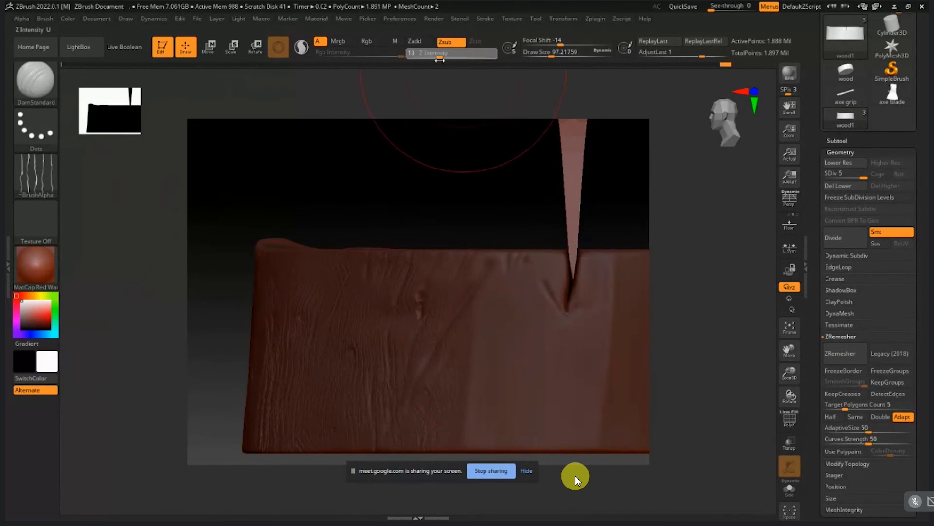
ctrl+click(470, 192)
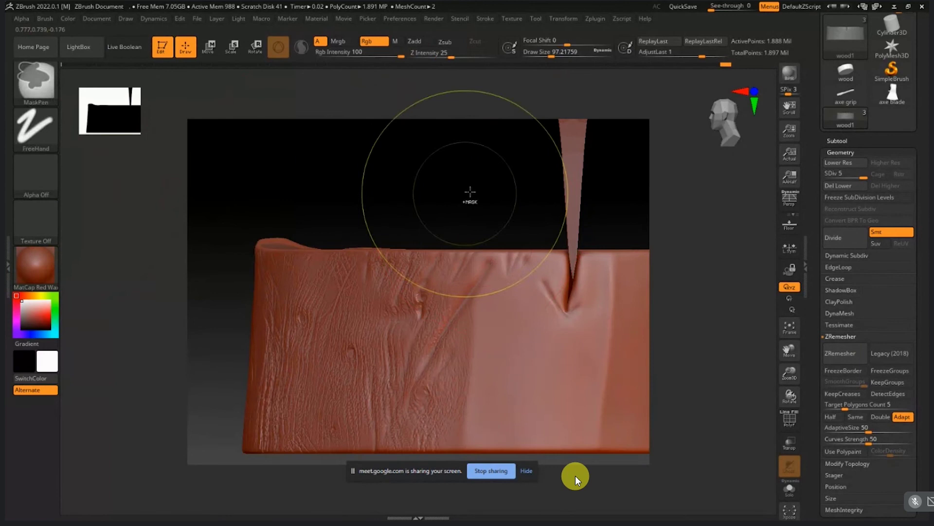
Step: Carve Alpha 60 wood grain over the smooth facet below and around the axe cut, reducing the draw size to about 26.9
mouse_move(508, 340)
mouse_down()
mouse_move(486, 413)
mouse_move(510, 395)
mouse_up()
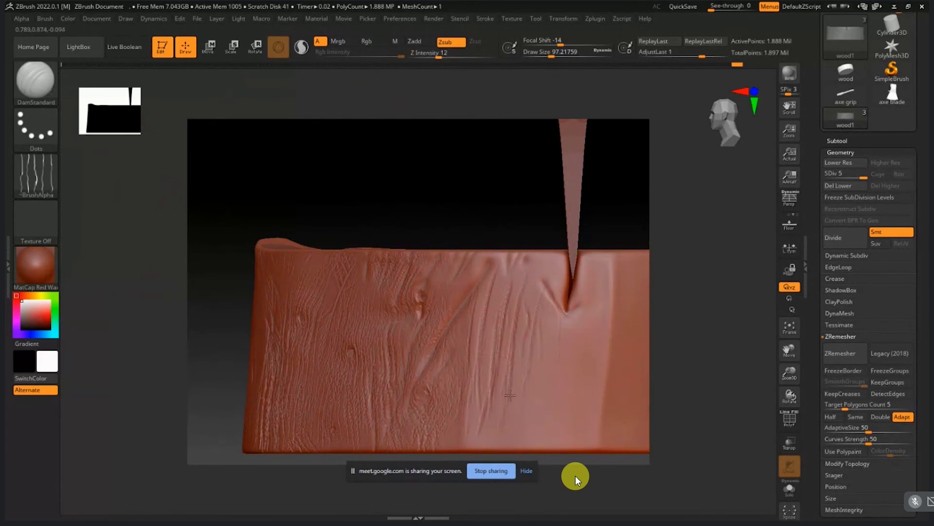
drag(500, 288, 487, 354)
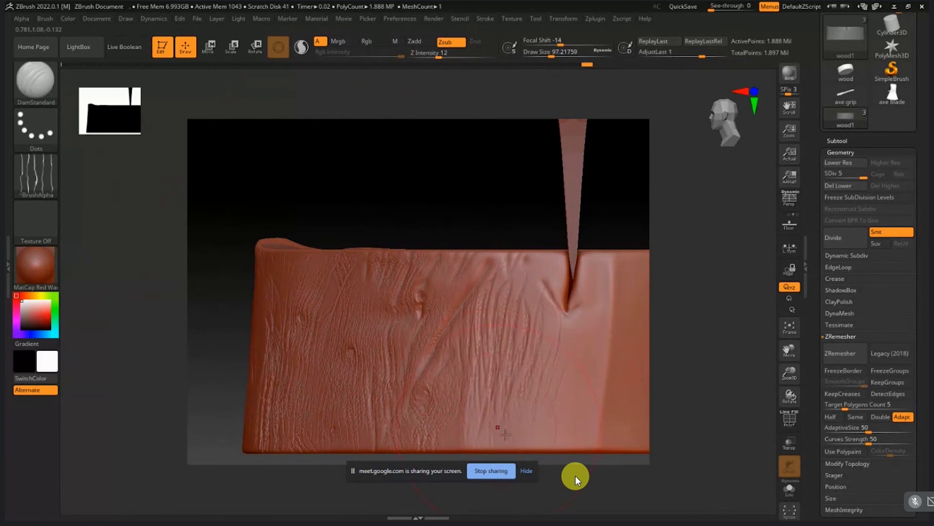
key(s)
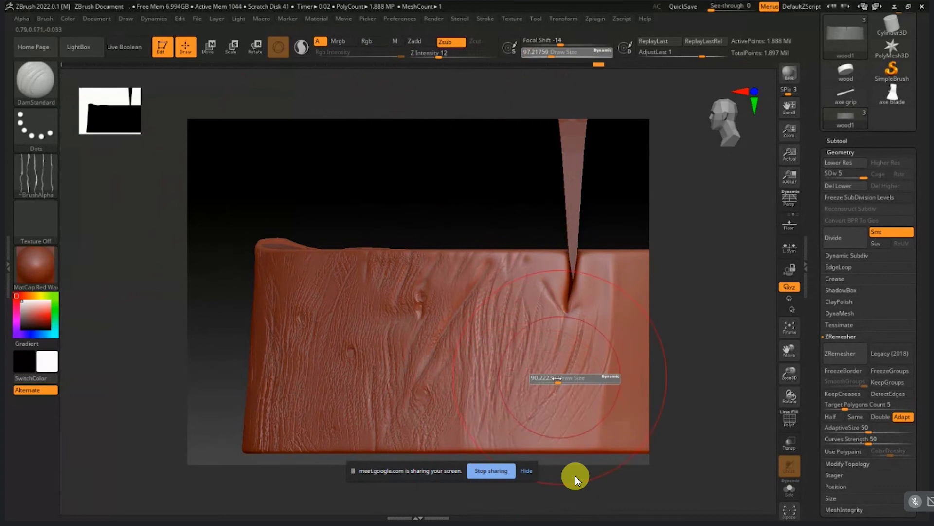
drag(557, 378, 541, 378)
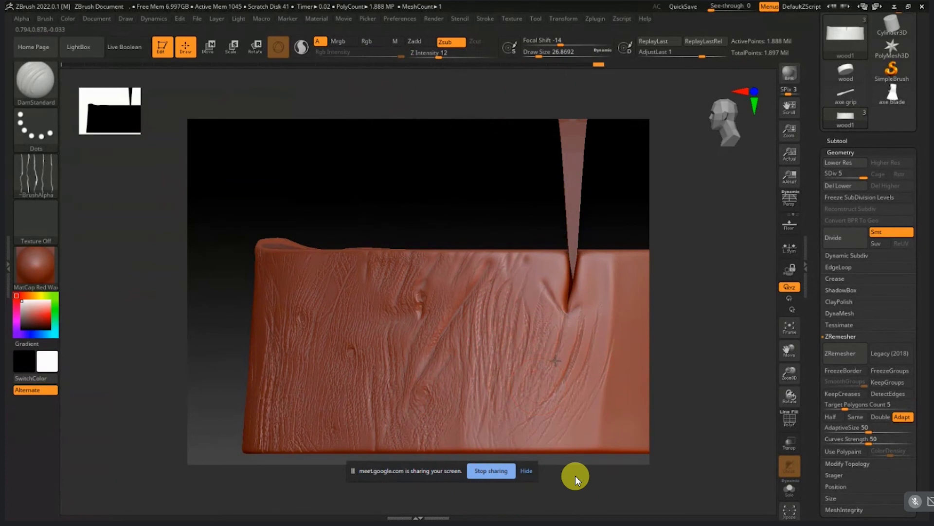
mouse_move(556, 359)
mouse_down()
mouse_move(535, 337)
mouse_move(537, 287)
mouse_move(504, 304)
mouse_move(480, 416)
mouse_move(505, 458)
mouse_move(524, 419)
mouse_move(532, 351)
mouse_up()
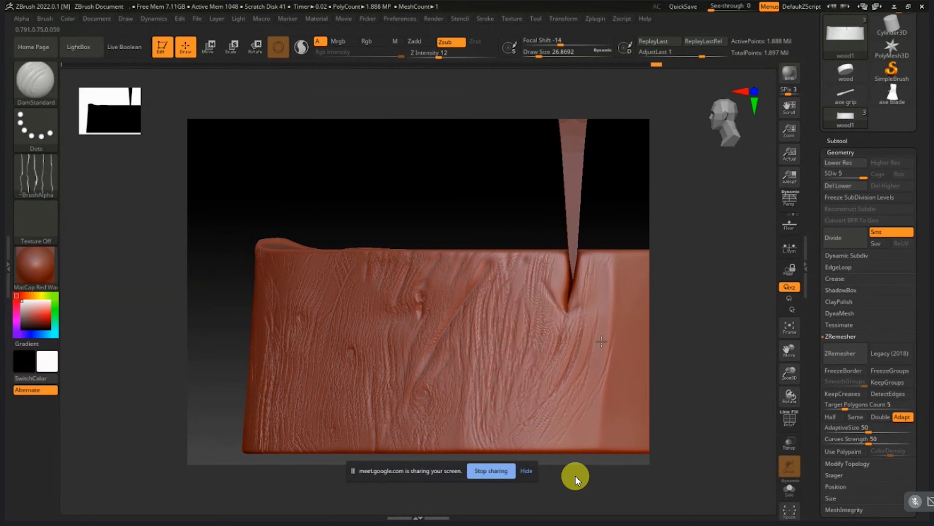
drag(601, 341, 611, 272)
Step: Carve a first patch of Alpha 60 wood grain near the rim of the adjoining smooth face beyond the axe cut
mouse_move(598, 359)
right_down()
mouse_move(565, 370)
mouse_move(569, 360)
right_up()
alt+right_drag(629, 311, 435, 287)
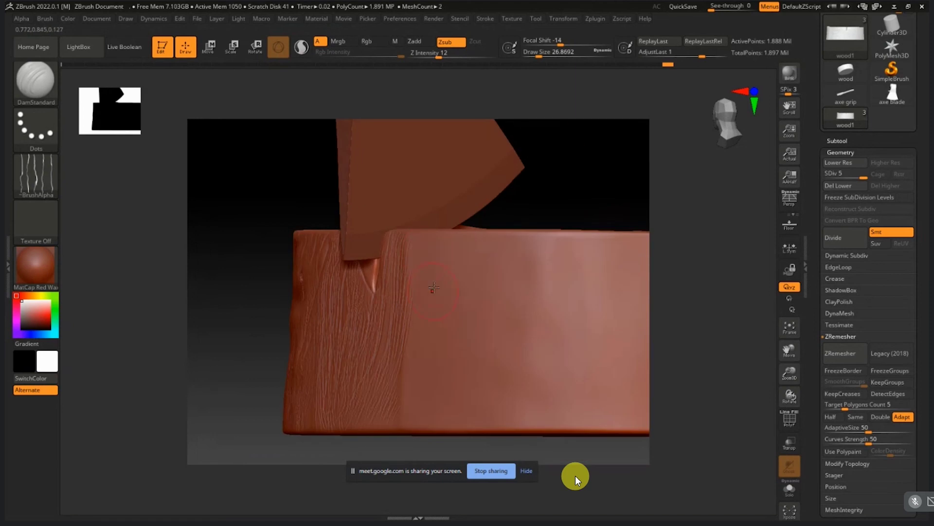
drag(424, 252, 419, 311)
drag(441, 262, 438, 260)
Step: Sculpt an oval knot hollow in the new grain patch beyond the axe cut using the Standard brush with Alpha Off
click(37, 80)
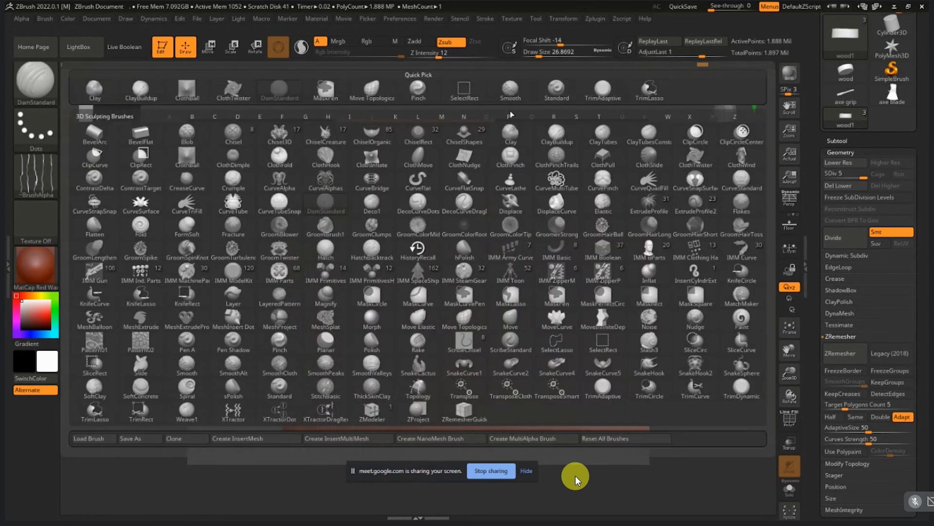
click(558, 90)
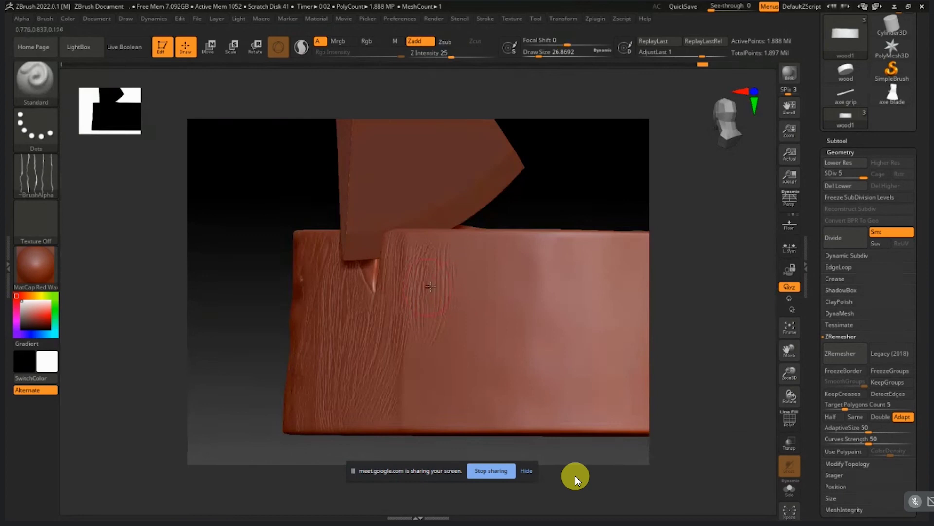
drag(431, 282, 429, 295)
click(45, 181)
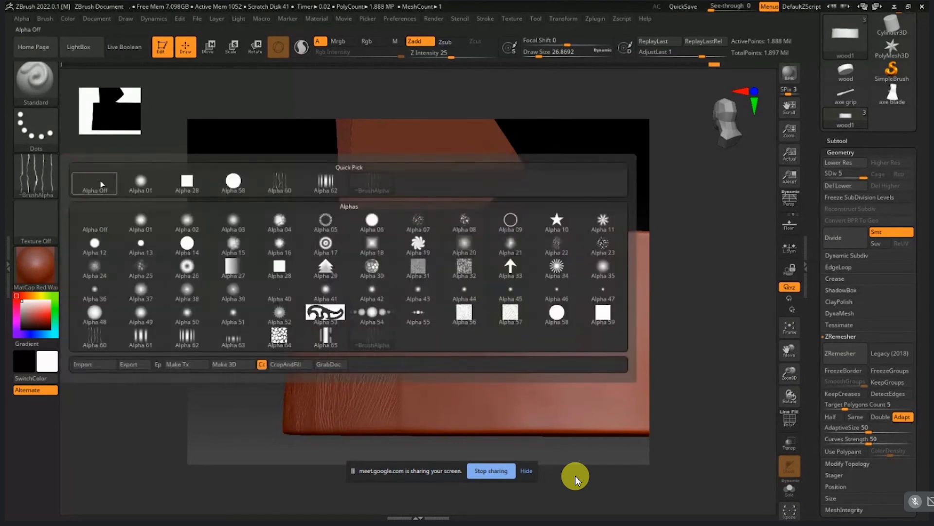
click(102, 184)
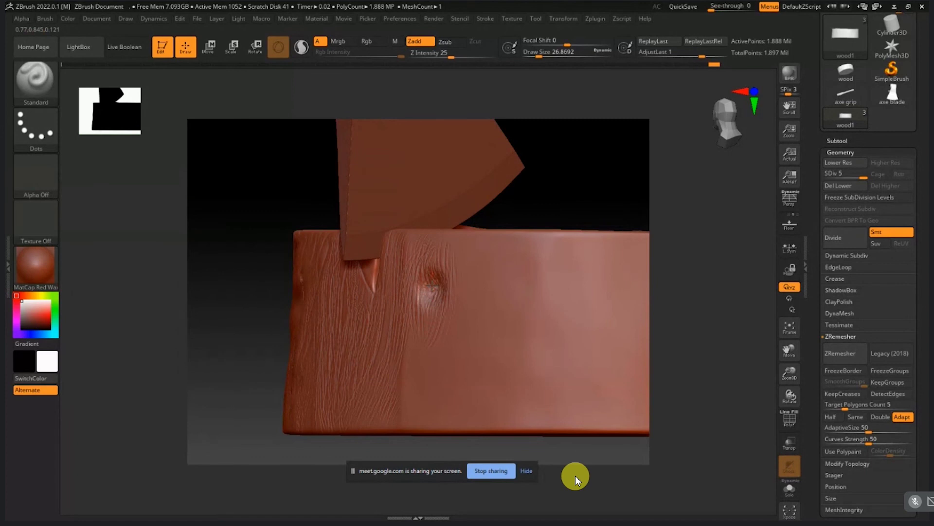
mouse_move(432, 286)
mouse_down()
mouse_move(435, 267)
mouse_move(429, 314)
mouse_move(435, 287)
mouse_up()
key(shift)
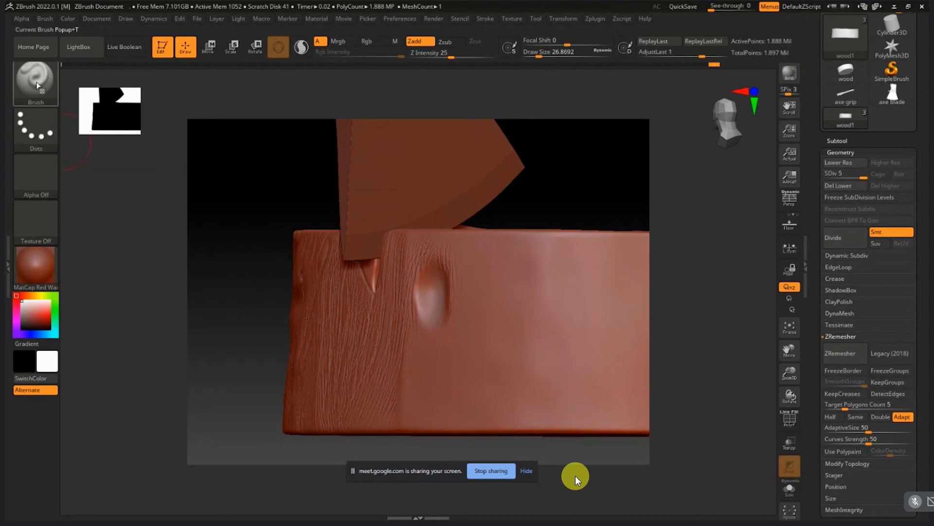
Step: Tighten the lower part of the knot hollow with the Pinch brush at a draw size of about 30.7
key(b)
key(p)
key(i)
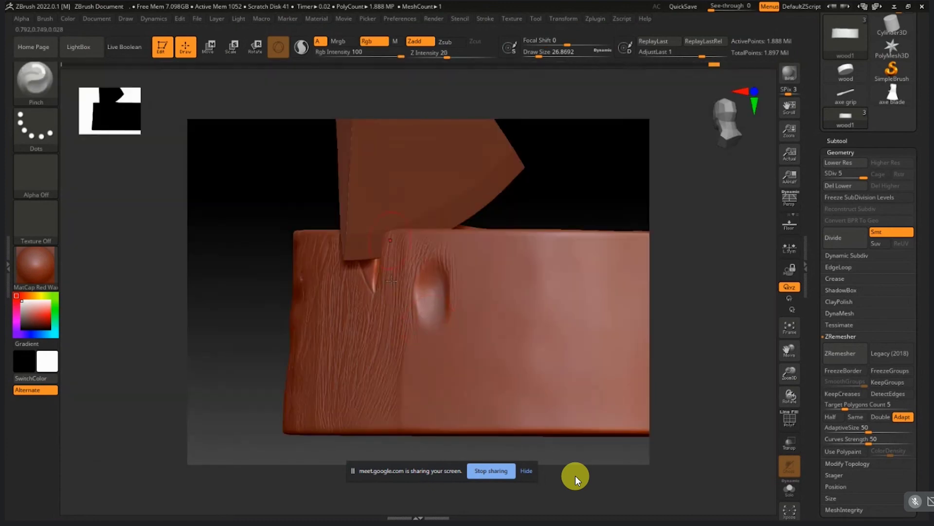
key(s)
drag(428, 326, 430, 328)
key(s)
drag(426, 322, 426, 318)
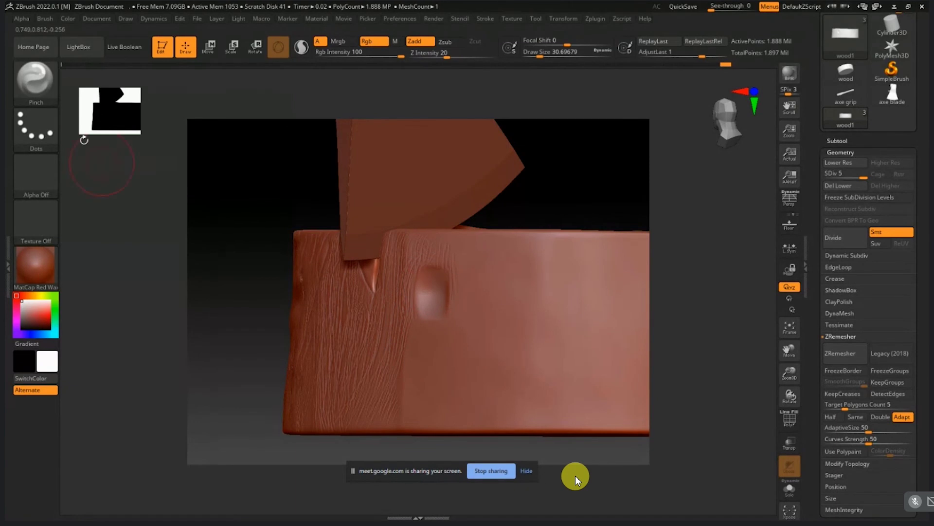
Step: Carve a vertical groove above and below the knot hollow using DamStandard with Alpha Off, reducing the draw size to about 17
click(35, 81)
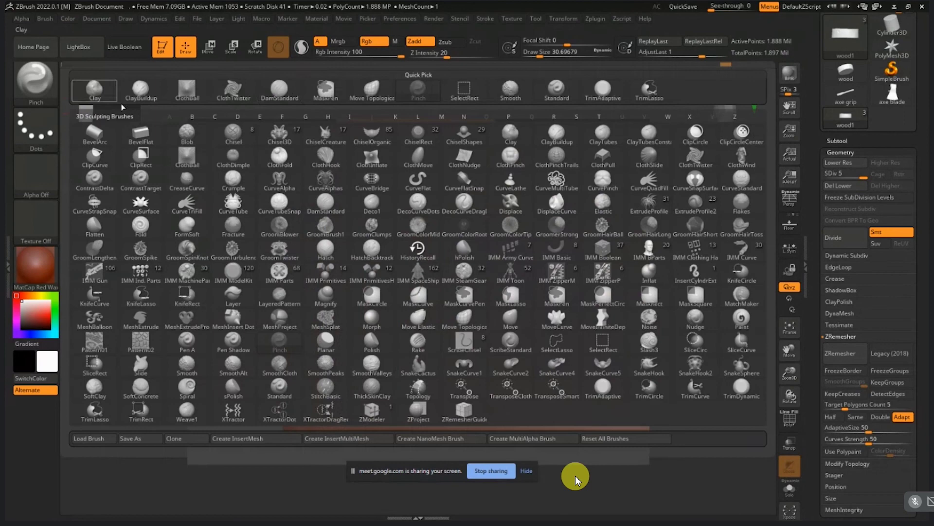
click(287, 90)
drag(435, 315, 440, 328)
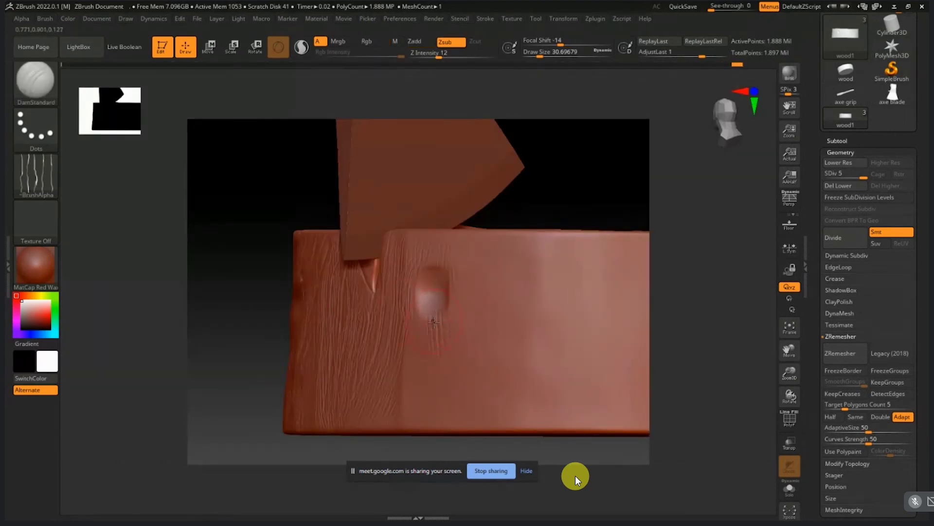
click(35, 175)
click(103, 192)
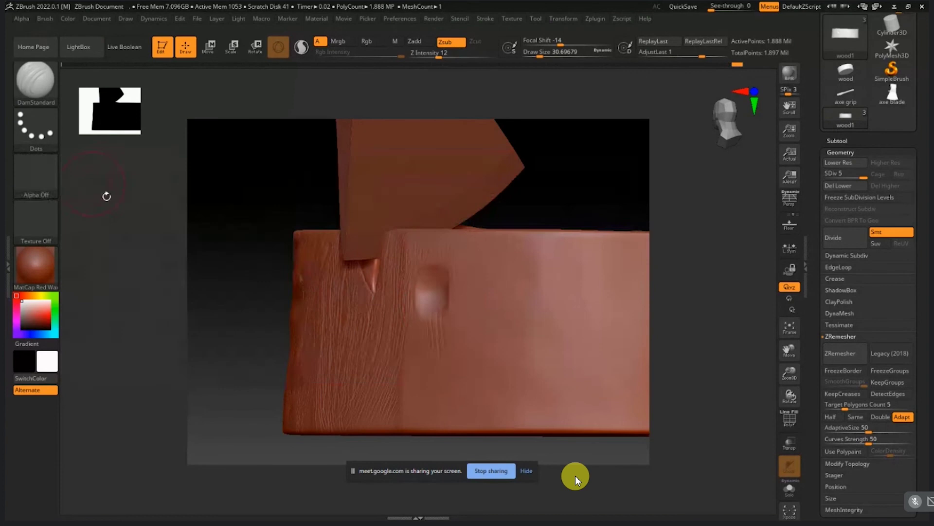
drag(432, 306, 433, 357)
key(s)
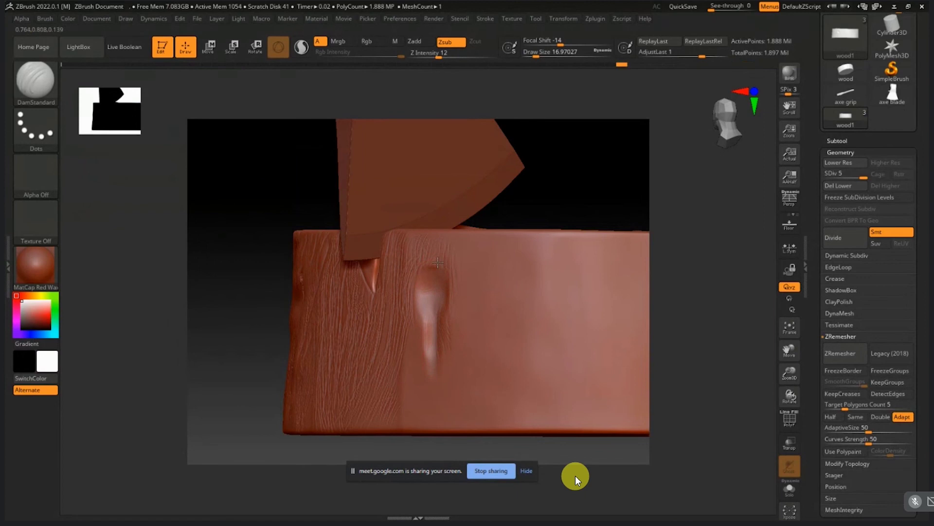
mouse_move(430, 276)
mouse_down()
mouse_move(436, 250)
mouse_move(431, 401)
mouse_up()
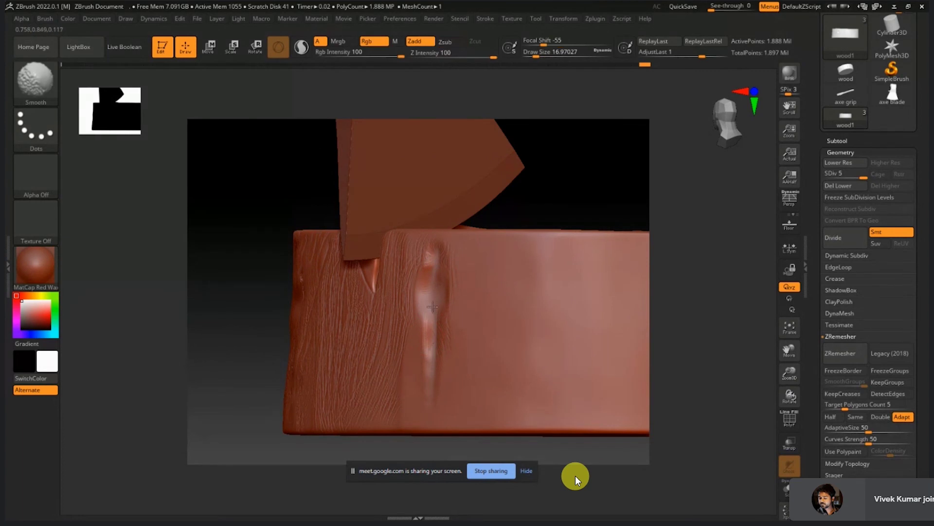
Step: Pinch the knot's vertical groove into tapered, pointed ends with the Pinch brush at a draw size of about 36.9
click(48, 92)
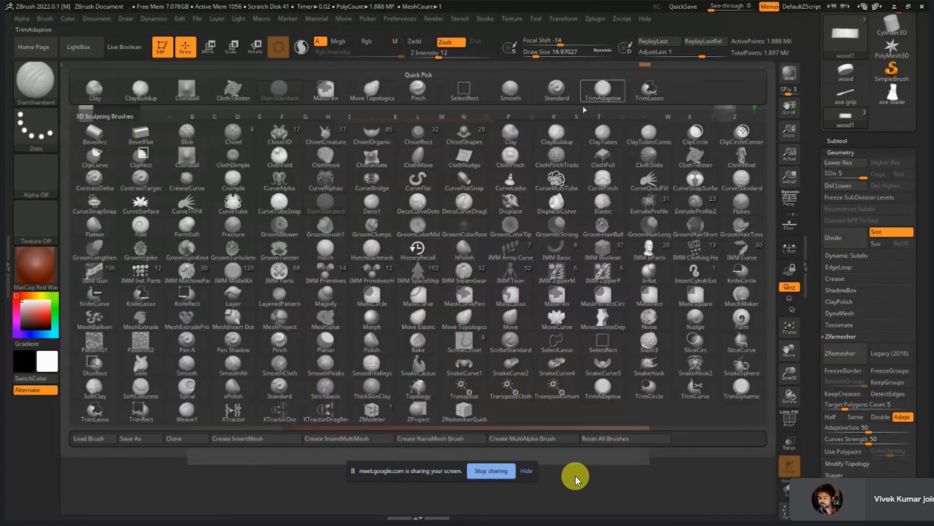
click(422, 92)
key(s)
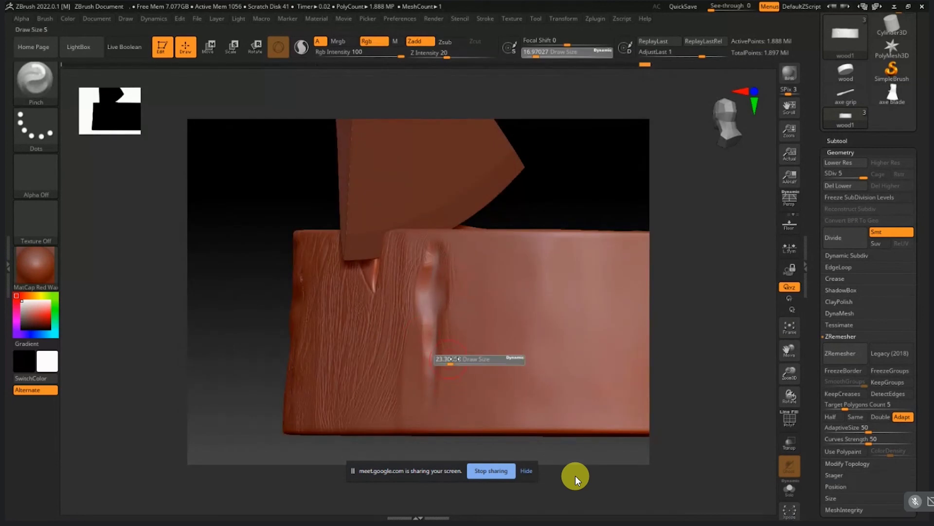
mouse_move(448, 361)
mouse_down()
mouse_move(430, 362)
mouse_move(429, 336)
mouse_up()
mouse_move(437, 247)
mouse_down()
mouse_move(433, 265)
mouse_move(434, 255)
mouse_up()
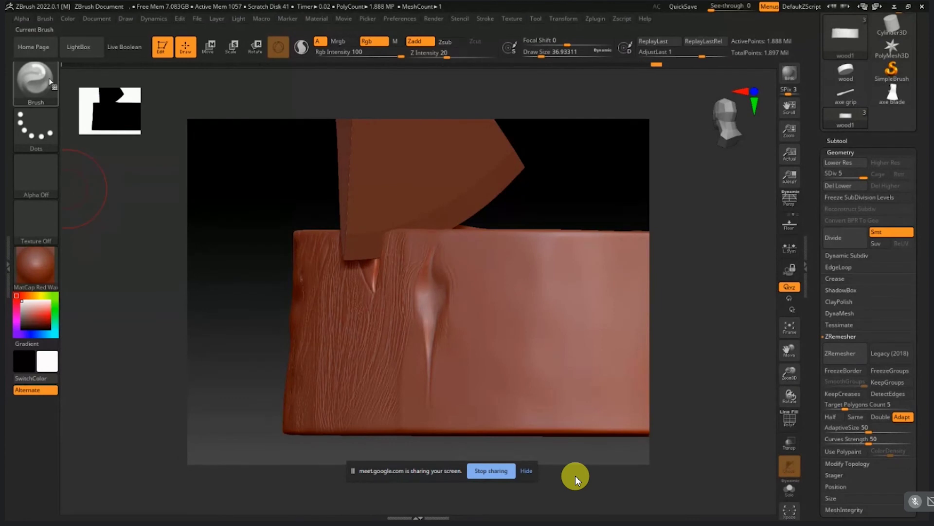
Step: Soften the knot's upper rim and the lower end of its groove with the Polish brush
key(b)
key(b)
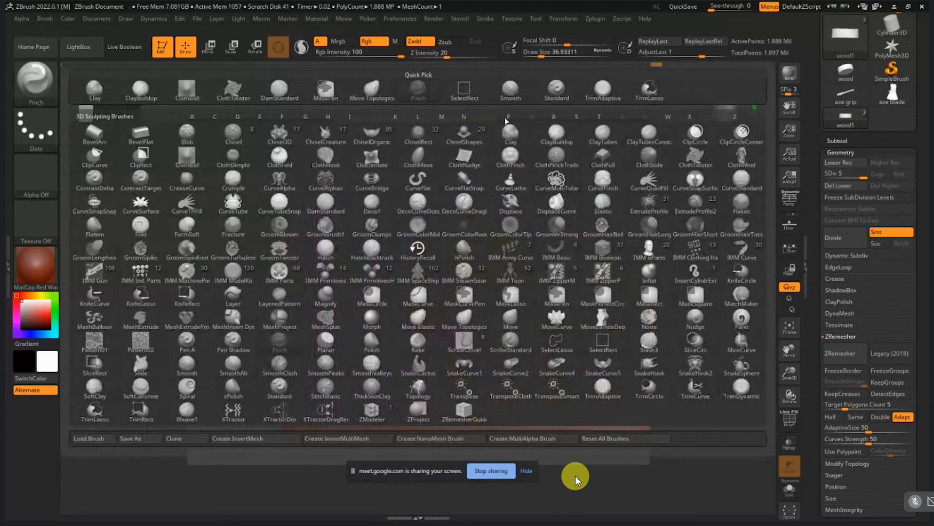
key(p)
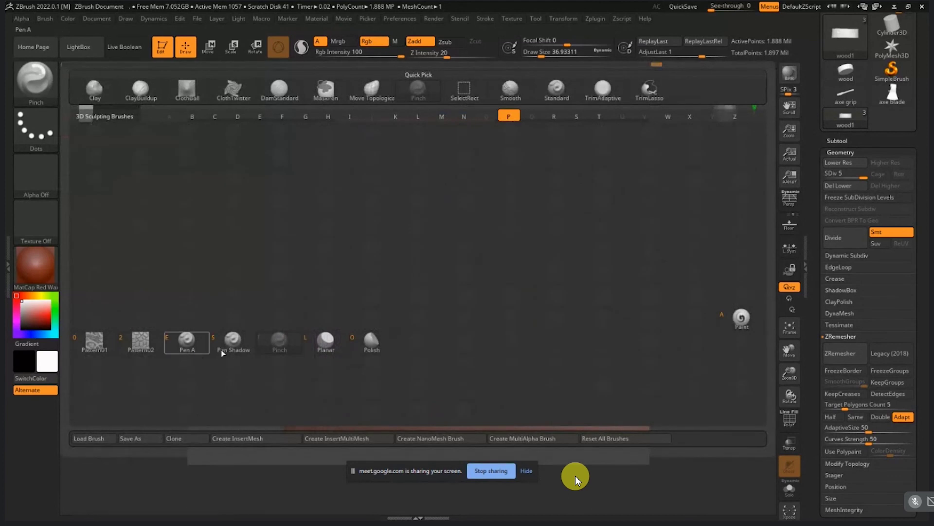
click(369, 342)
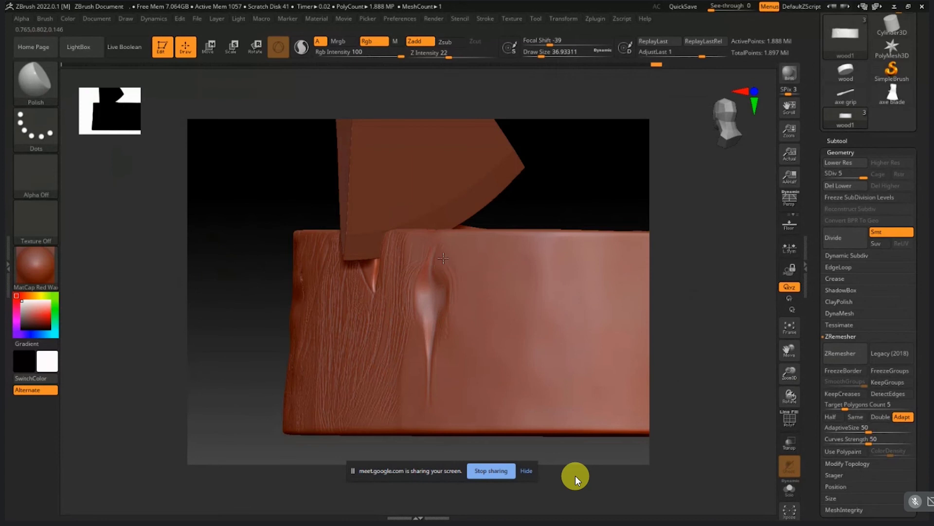
drag(444, 258, 429, 320)
drag(426, 412, 432, 384)
Step: Add raised Alpha 60 wood grain with the Standard brush curving around the knot and in a strip beside it
click(35, 82)
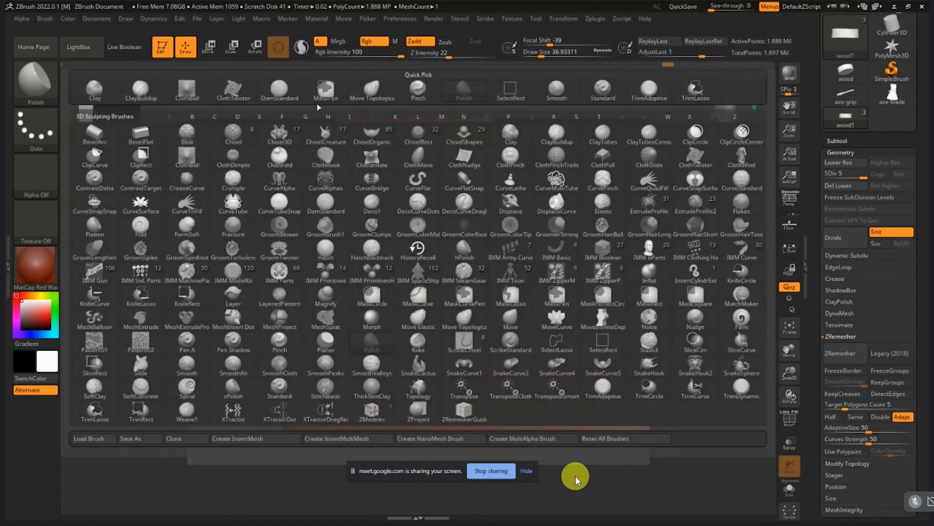
click(603, 88)
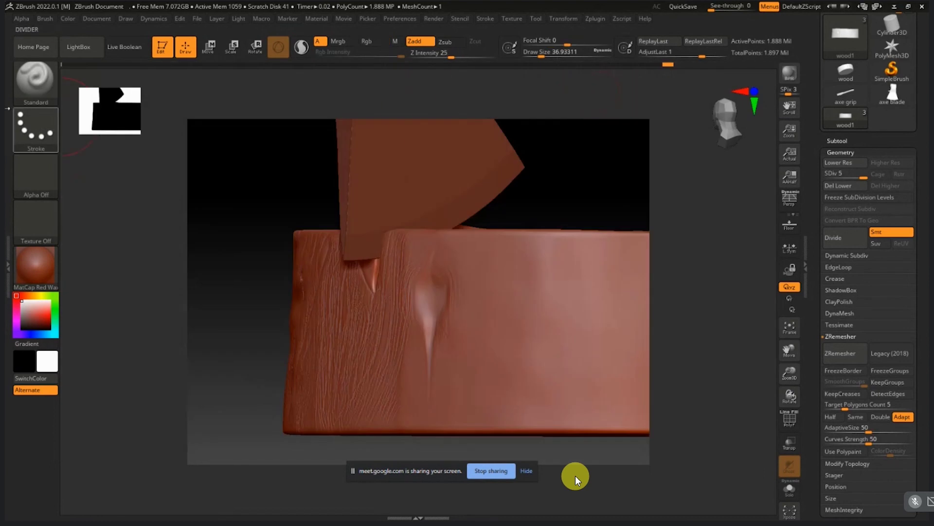
click(35, 175)
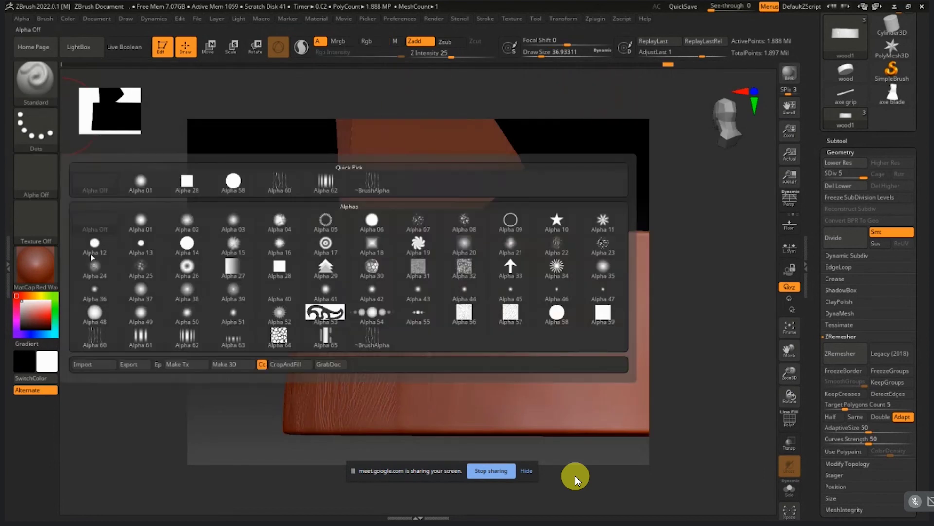
click(95, 341)
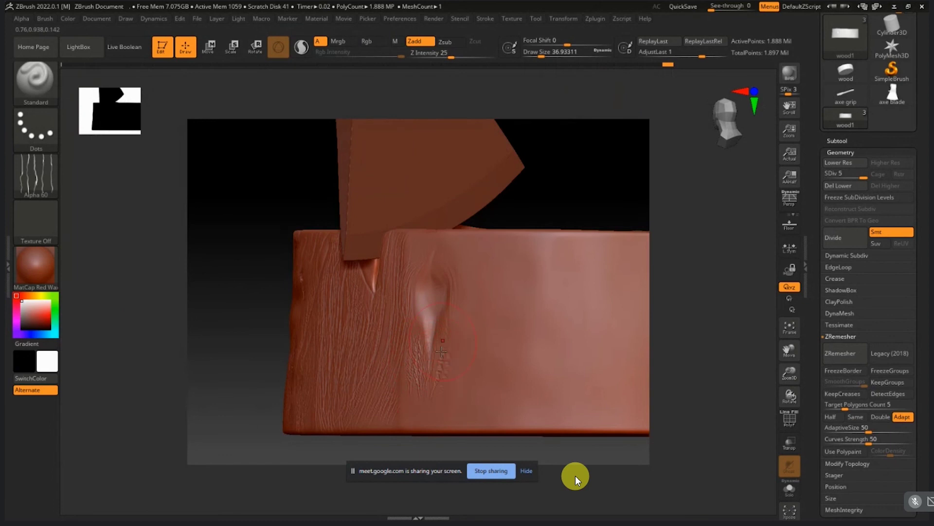
drag(442, 351, 409, 375)
mouse_move(447, 279)
mouse_down()
mouse_move(458, 306)
mouse_move(446, 338)
mouse_move(426, 315)
mouse_up()
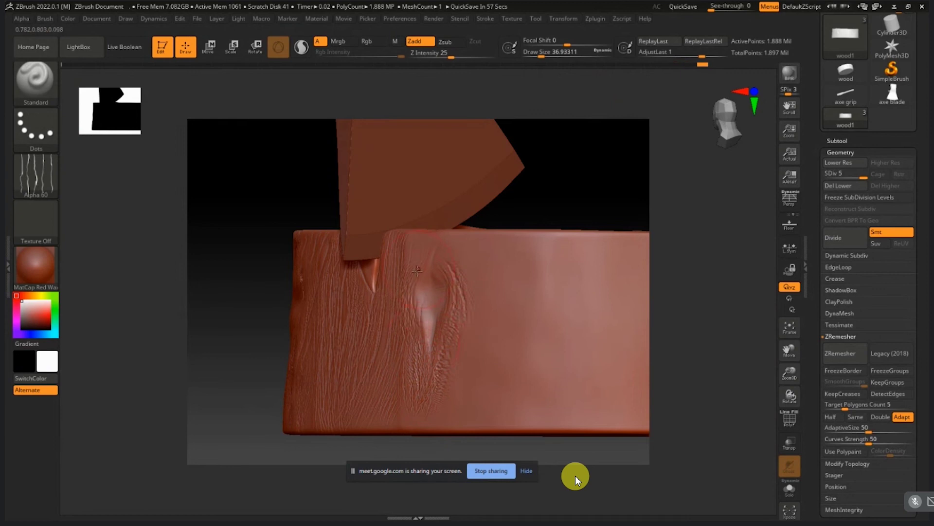
drag(433, 252, 440, 261)
drag(482, 271, 486, 244)
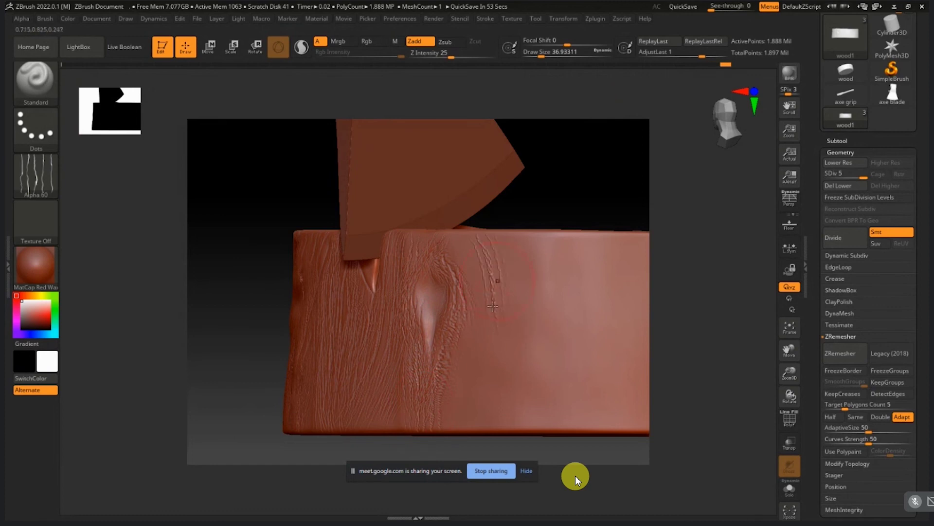
Step: Shape the inside of the knot hollow with the Clay brush at draw size about 5.75 and Z Intensity 87
click(42, 82)
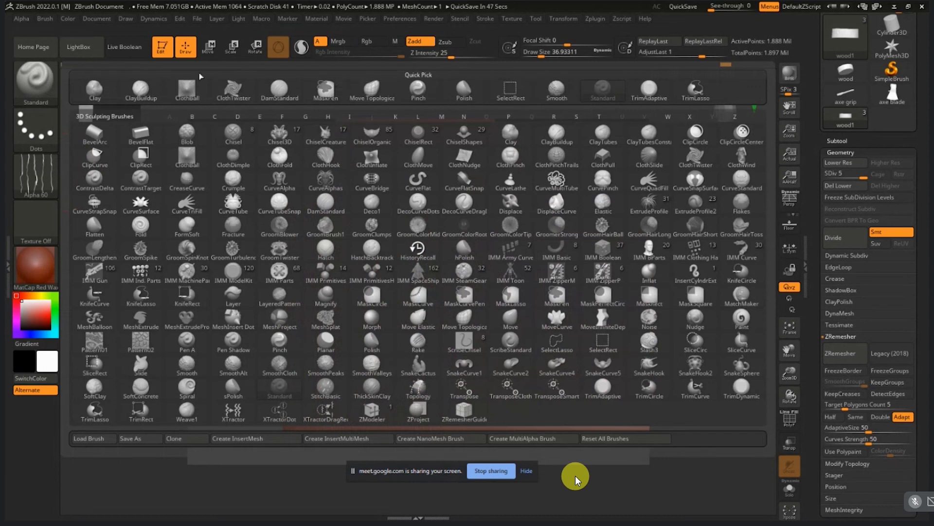
click(97, 95)
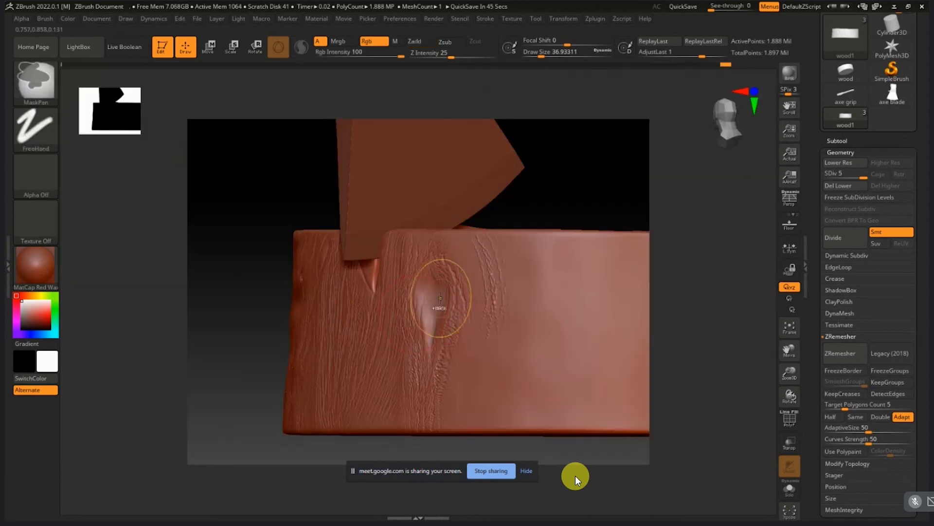
mouse_move(443, 275)
ctrl+right_down()
mouse_move(502, 306)
mouse_move(520, 284)
ctrl+right_up()
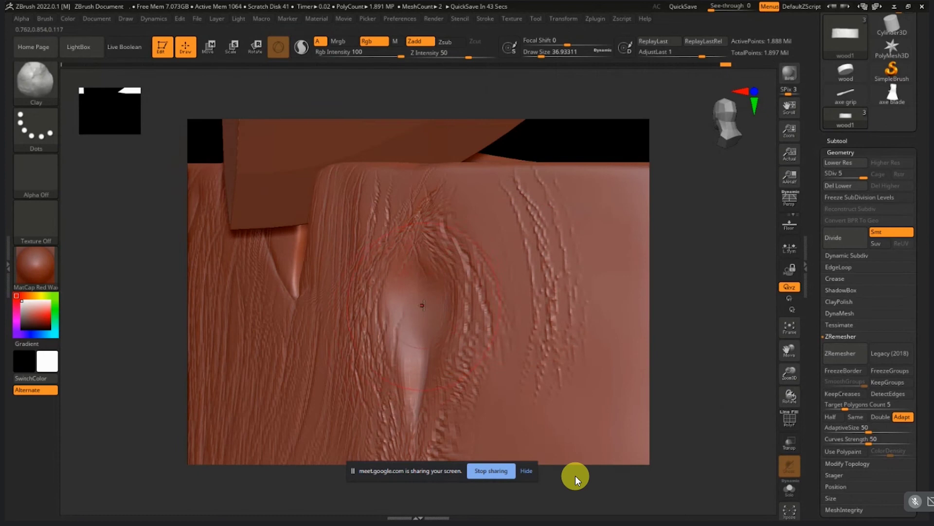
key(s)
drag(430, 308, 409, 306)
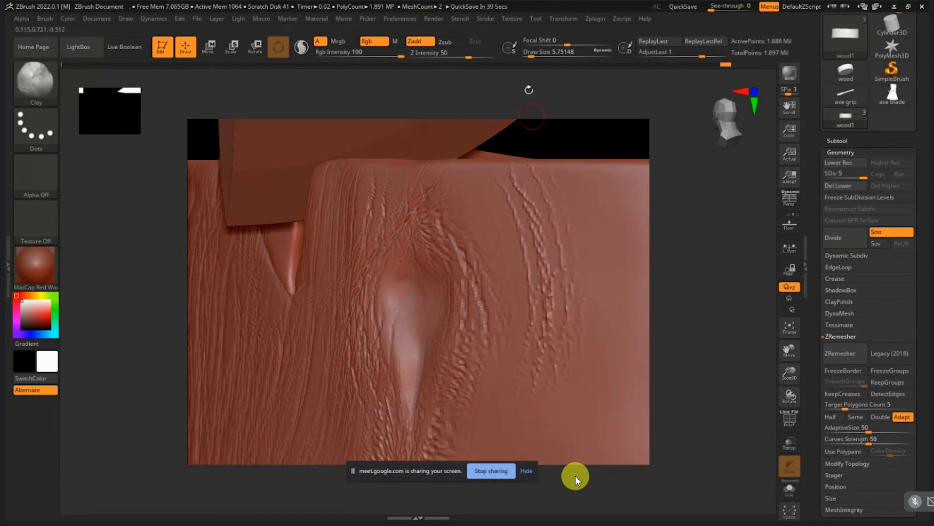
drag(476, 56, 493, 56)
mouse_move(406, 303)
mouse_down()
mouse_move(392, 307)
mouse_move(404, 318)
mouse_move(425, 294)
mouse_up()
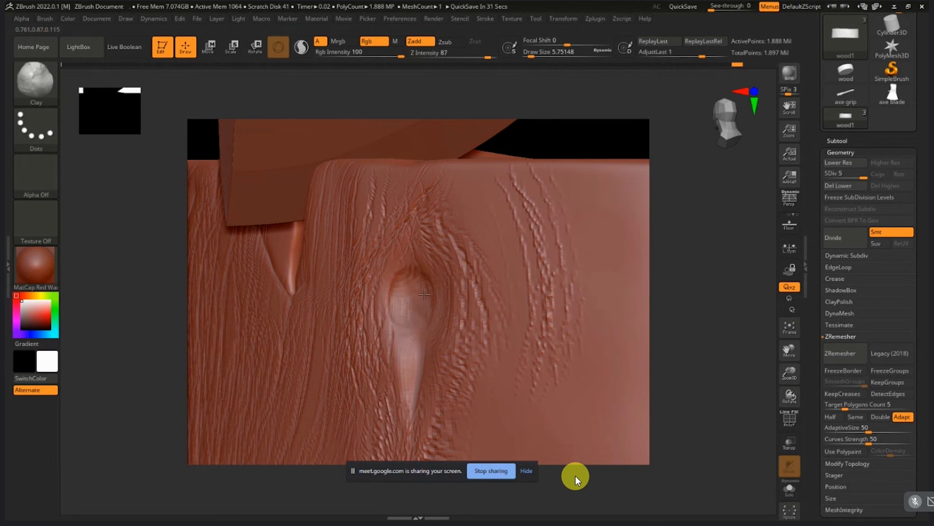
Step: Roughen and deepen the knot's interior and tapered tail with small Clay strokes, smoothing the tail lightly
alt+right_drag(437, 296, 424, 297)
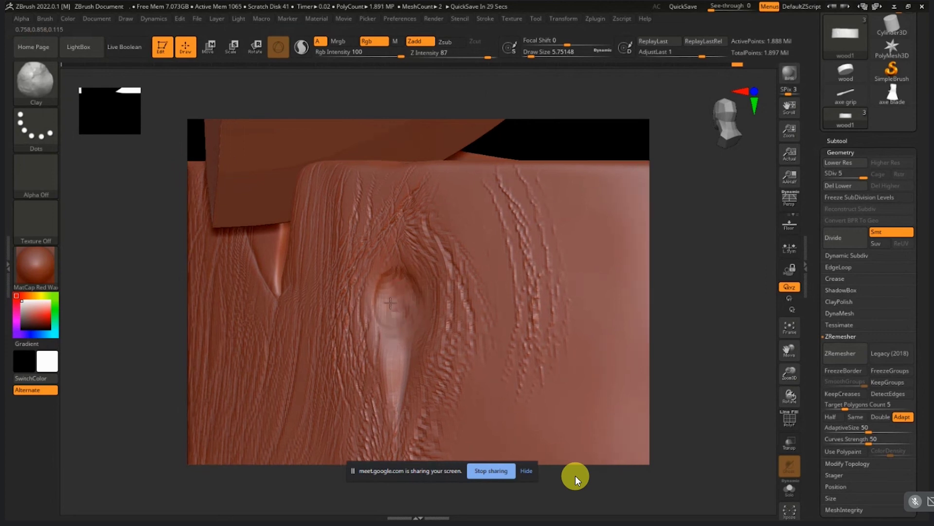
mouse_move(390, 303)
mouse_down()
mouse_move(400, 350)
mouse_move(396, 315)
mouse_up()
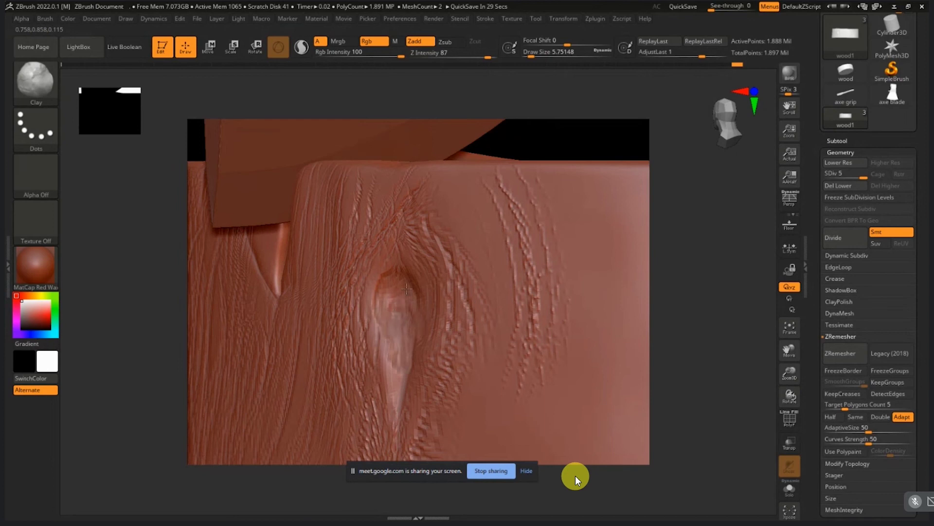
mouse_move(402, 295)
mouse_down()
mouse_move(395, 320)
mouse_move(405, 320)
mouse_move(397, 323)
mouse_move(404, 355)
mouse_move(399, 270)
mouse_up()
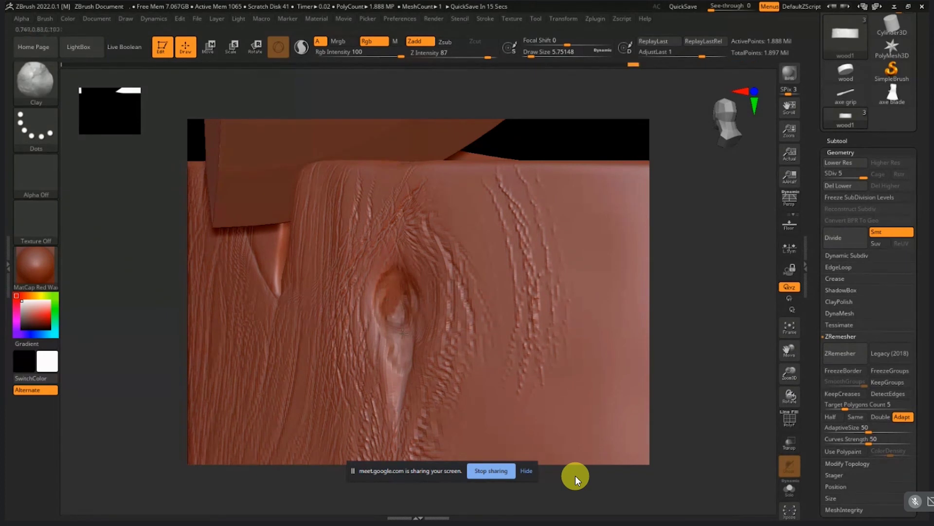
drag(403, 333, 395, 395)
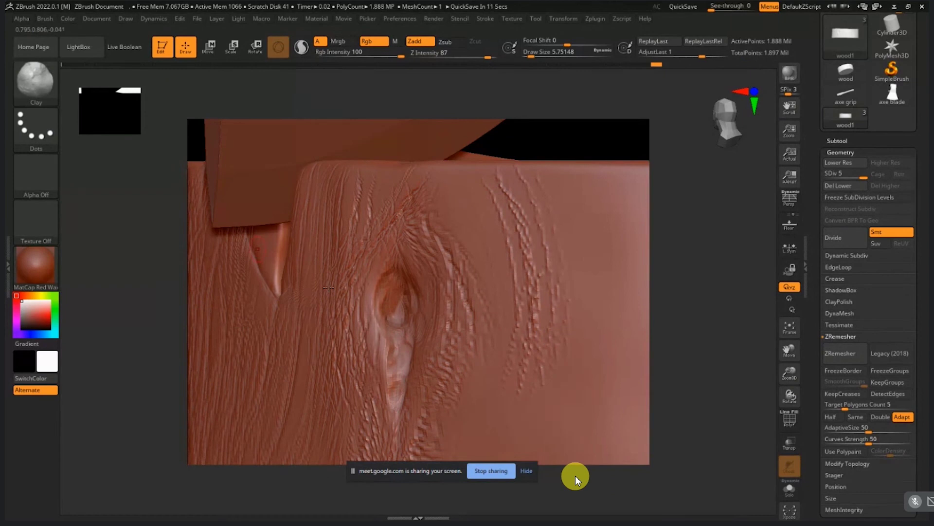
mouse_move(392, 327)
shift+mouse_down()
mouse_move(393, 395)
mouse_move(410, 362)
shift+mouse_up()
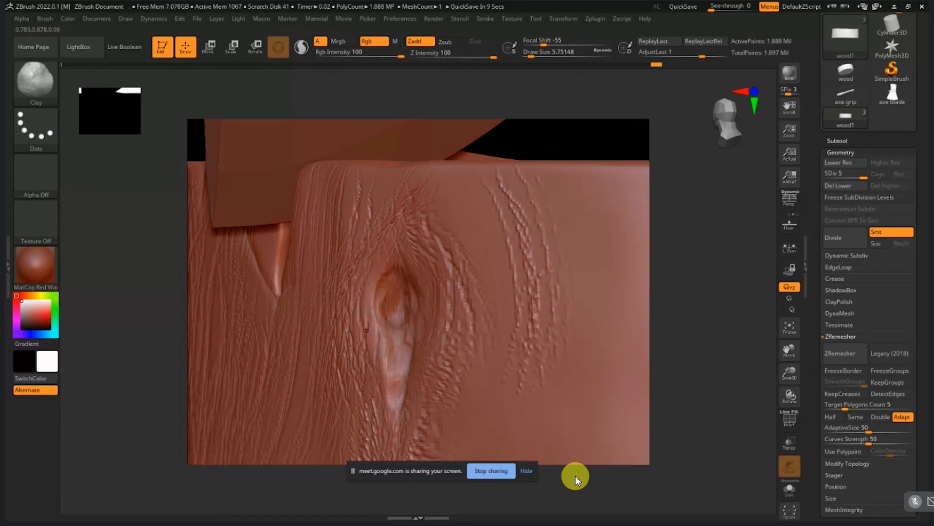
Step: Soften the knot's rim and the surrounding grain with the Polish brush, raising Z Intensity to 59 and then 100
click(36, 80)
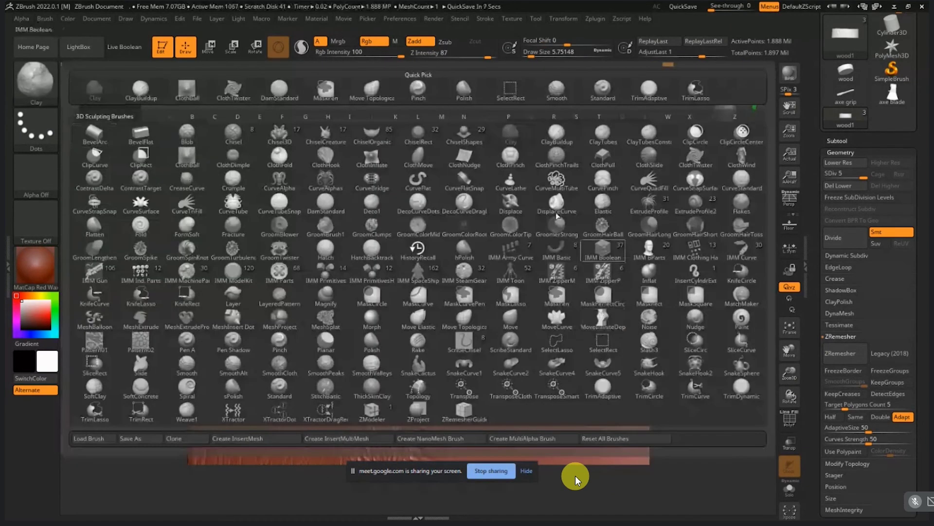
click(462, 89)
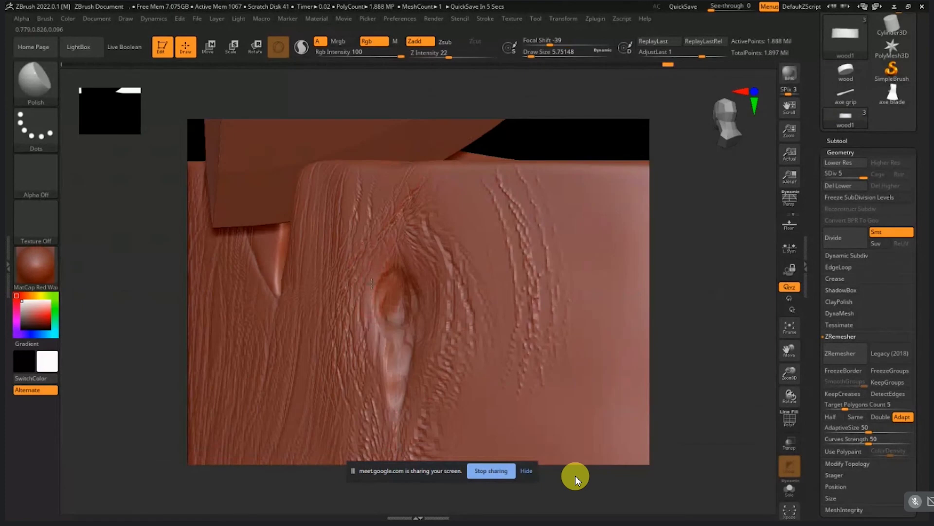
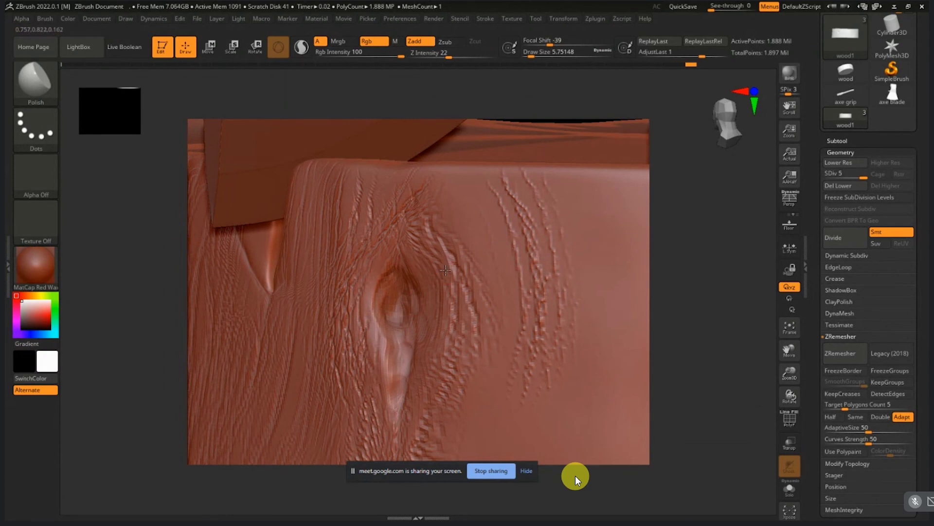
click(474, 54)
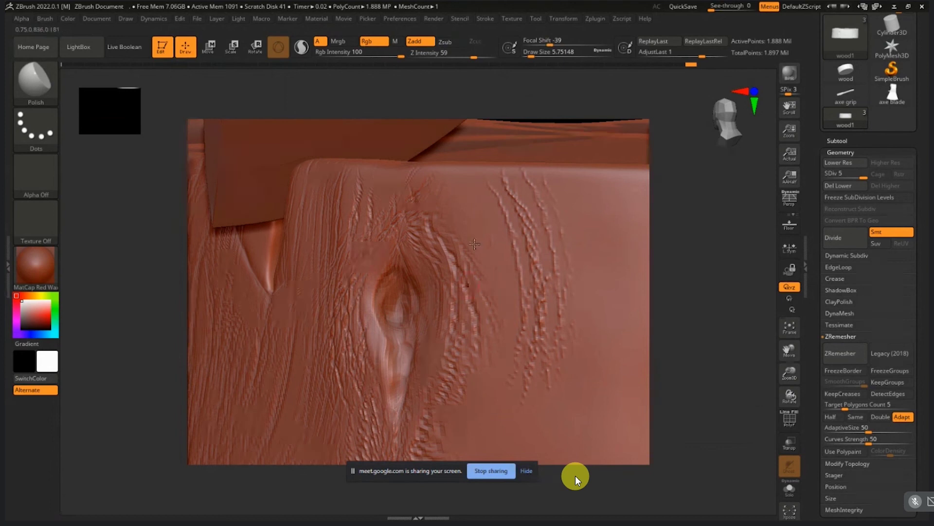
drag(479, 56, 494, 58)
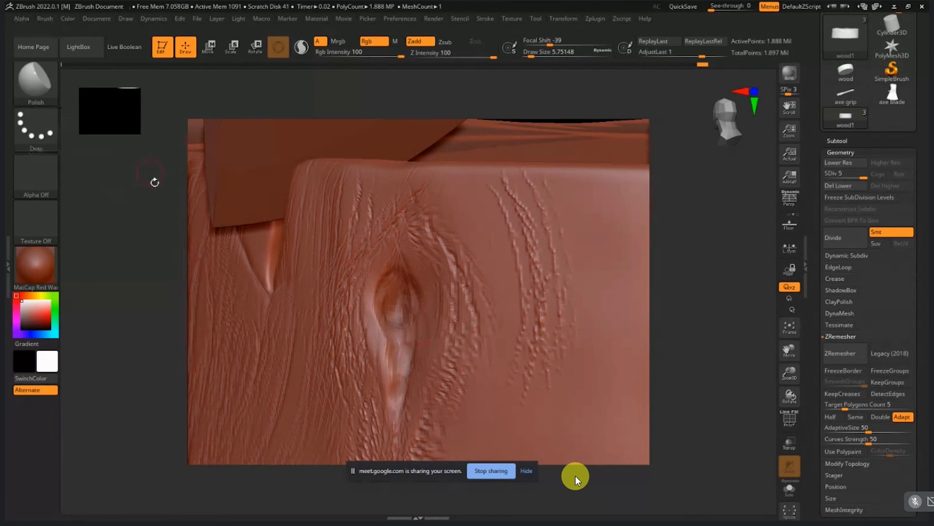
Step: Fill the smooth gap beside the knot with raised grain using the alpha-loaded Standard brush at draw size 28.75
click(36, 80)
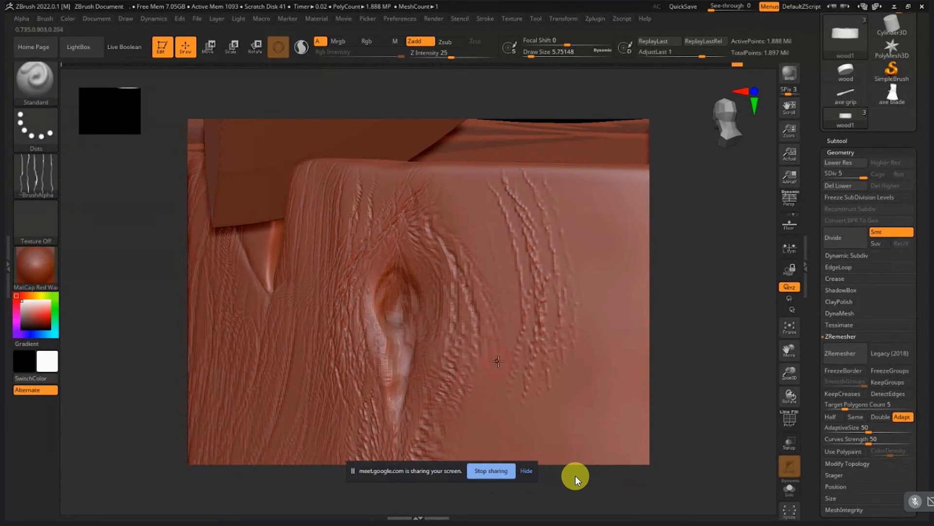
key(s)
drag(496, 358, 506, 359)
drag(499, 267, 497, 403)
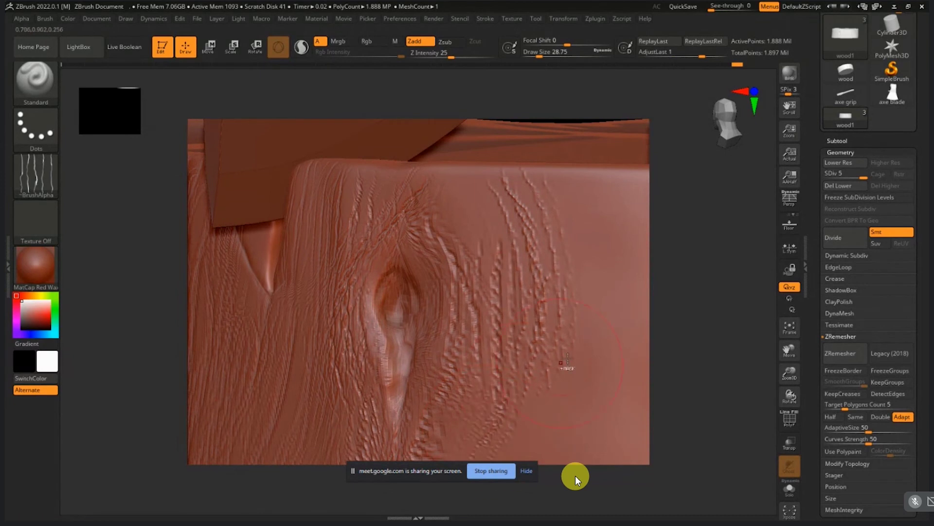
Step: Extend the raised grain with long vertical strokes onto the smooth side of the block and inspect the whole side
mouse_move(566, 368)
ctrl+right_down()
mouse_move(558, 344)
mouse_move(415, 315)
ctrl+right_up()
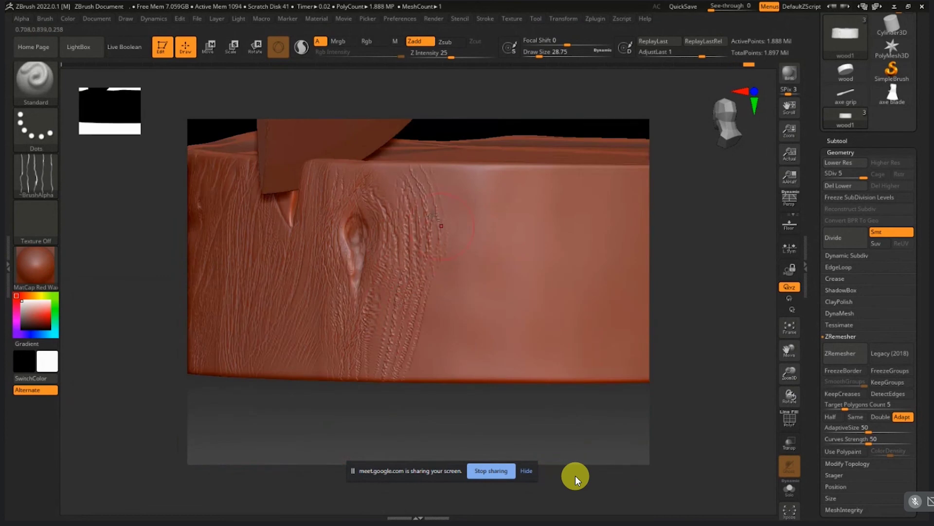
drag(434, 213, 457, 347)
mouse_move(446, 169)
mouse_down()
mouse_move(452, 296)
mouse_move(472, 259)
mouse_move(455, 331)
mouse_up()
right_drag(446, 311, 381, 290)
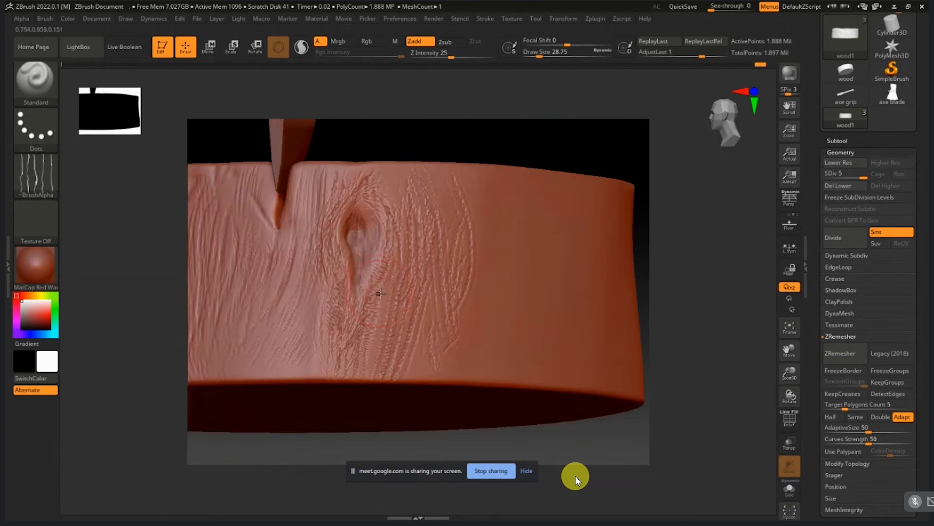
mouse_move(459, 275)
ctrl+right_down()
mouse_move(359, 318)
mouse_move(328, 317)
mouse_move(354, 323)
mouse_move(346, 345)
ctrl+right_up()
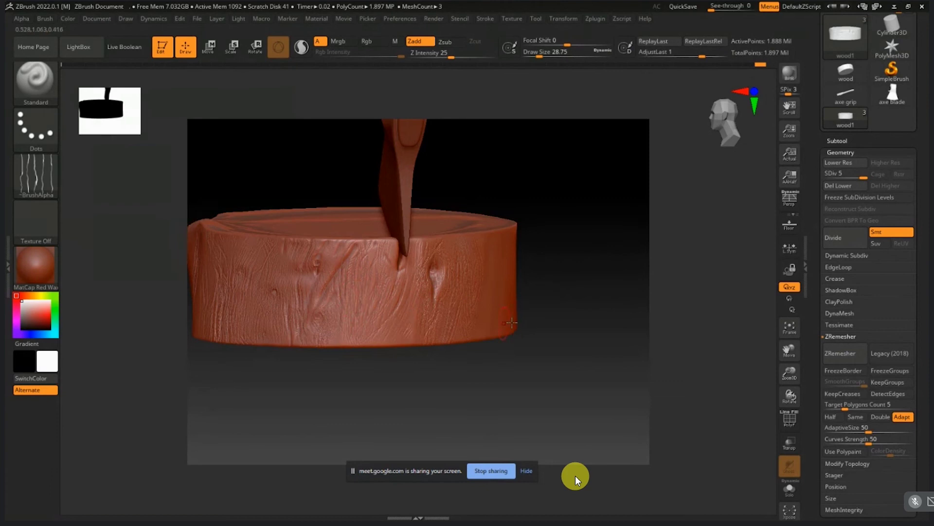
mouse_move(530, 323)
mouse_down()
mouse_move(508, 331)
mouse_move(496, 315)
mouse_up()
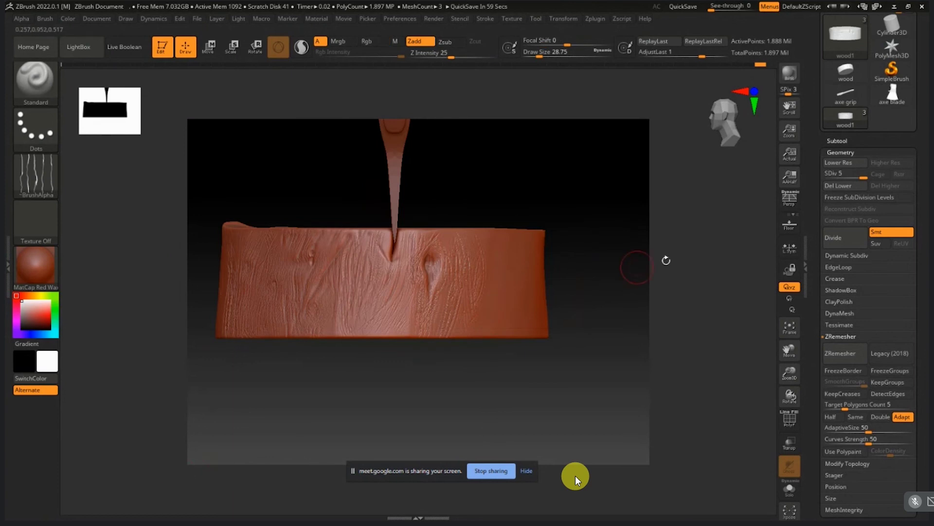
Step: Minimize ZBrush, Windows Settings and Maya, and open the desktop's stuff folder in a maximized File Explorer window
click(897, 6)
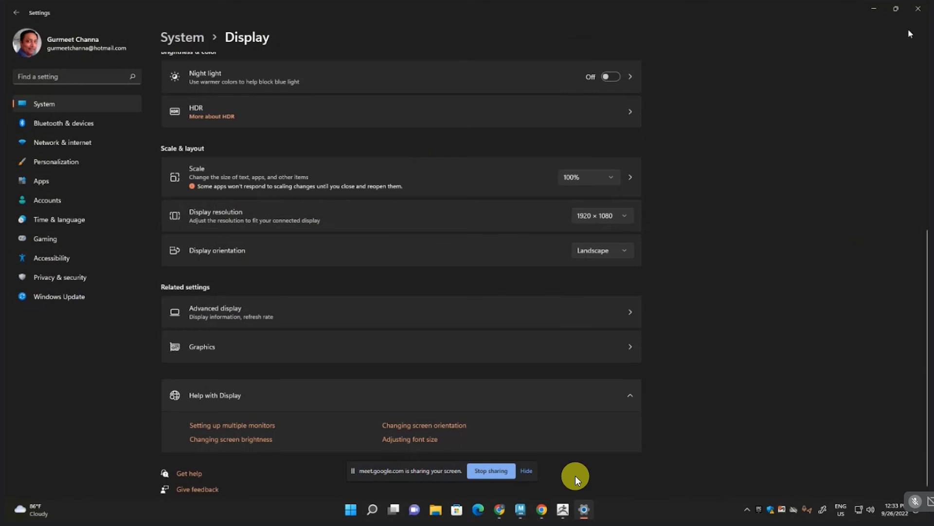
click(878, 8)
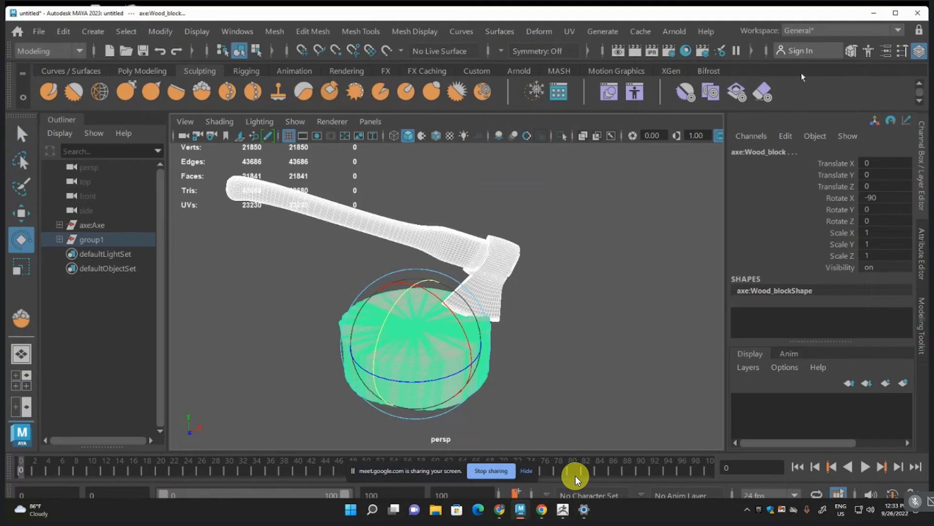
click(873, 12)
drag(379, 186, 524, 383)
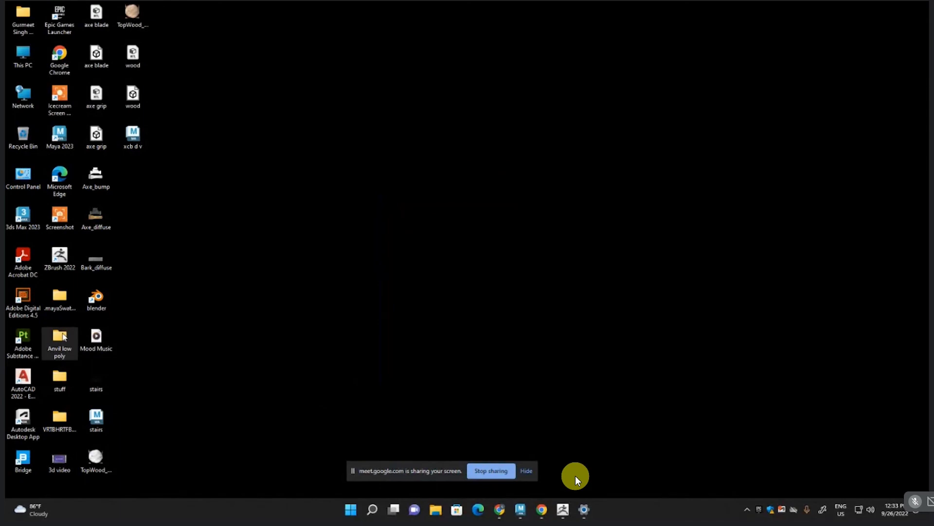
double_click(62, 381)
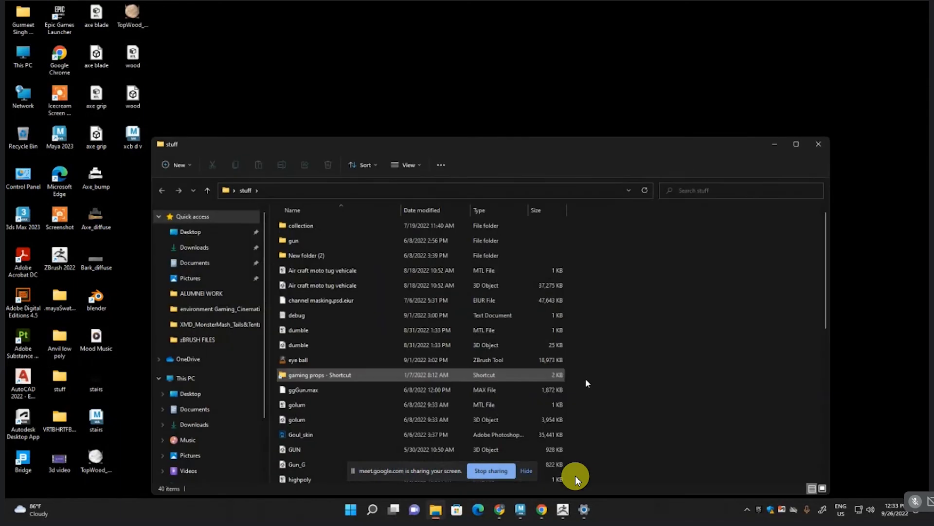
double_click(465, 145)
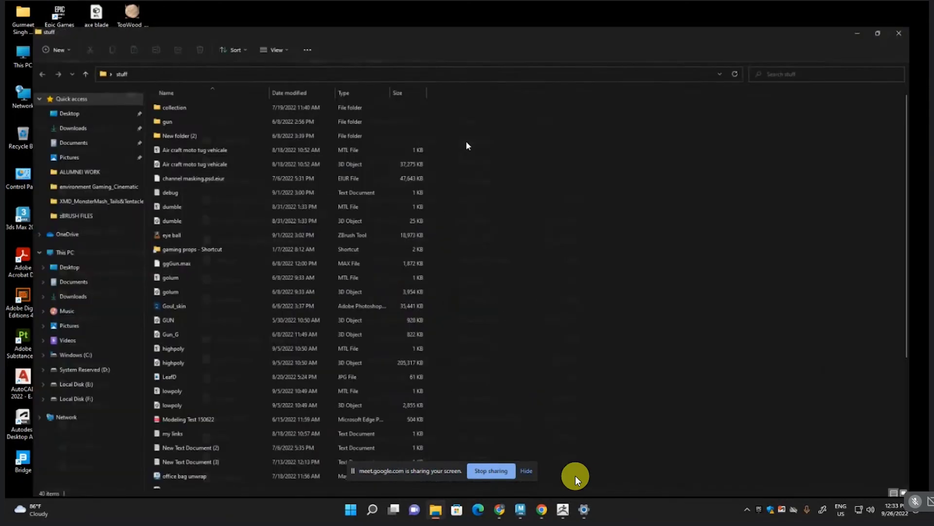
Step: Open the XMD_Free_Terra_01 folder inside zBrush brushes, in the stuff folder of the personal folder on Local Disk (F:)
click(51, 393)
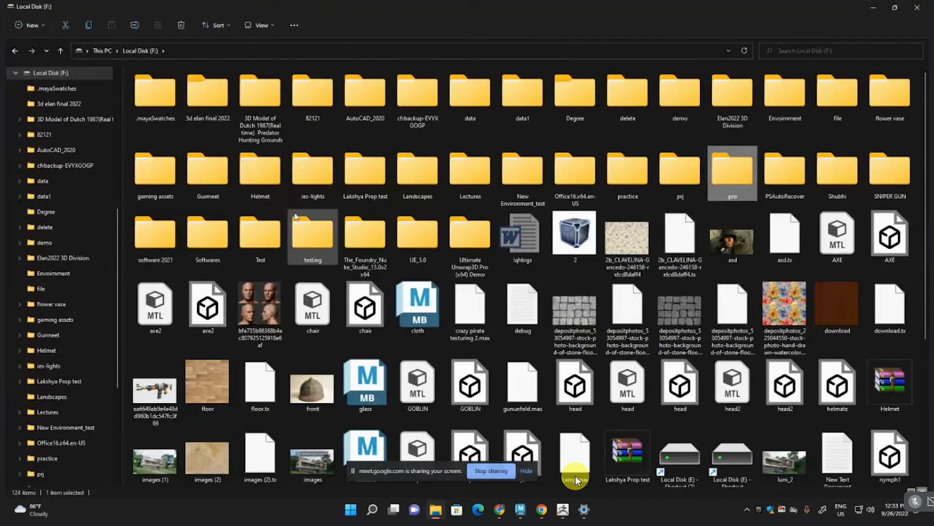
double_click(208, 171)
click(218, 180)
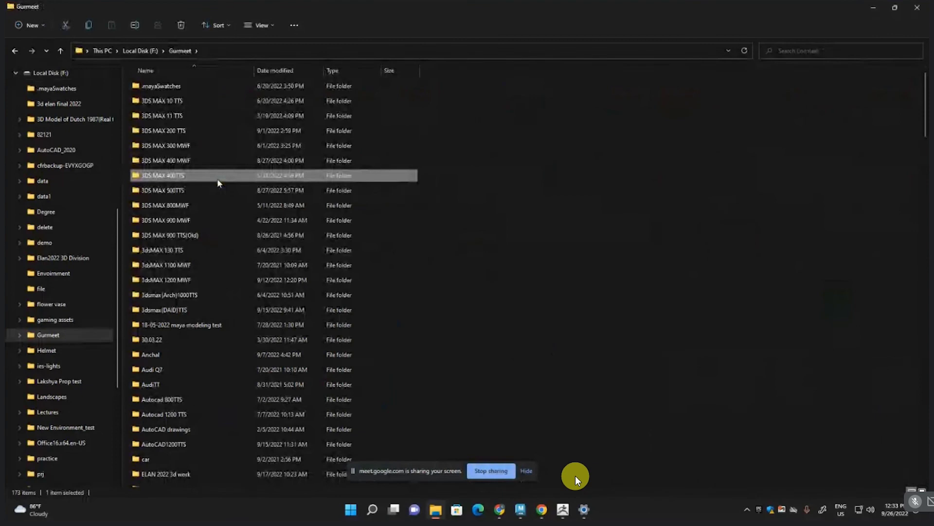
text(st)
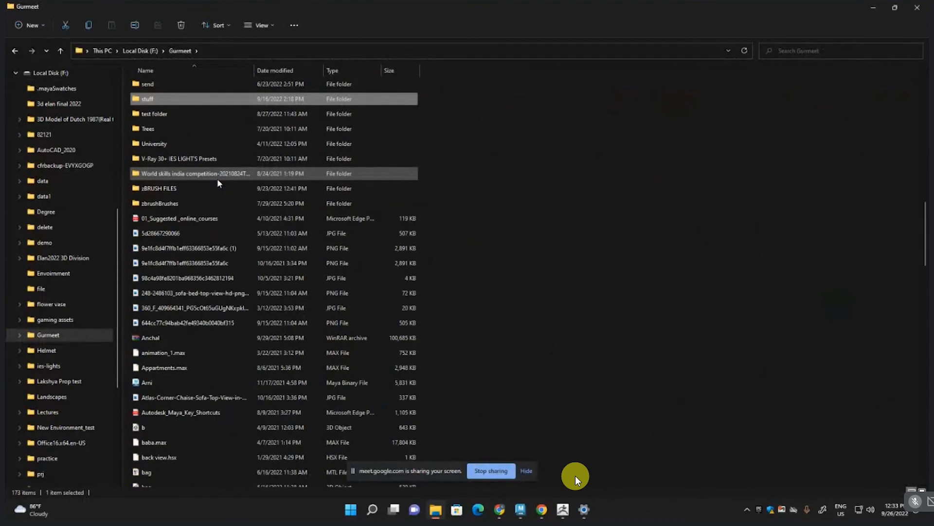
key(Return)
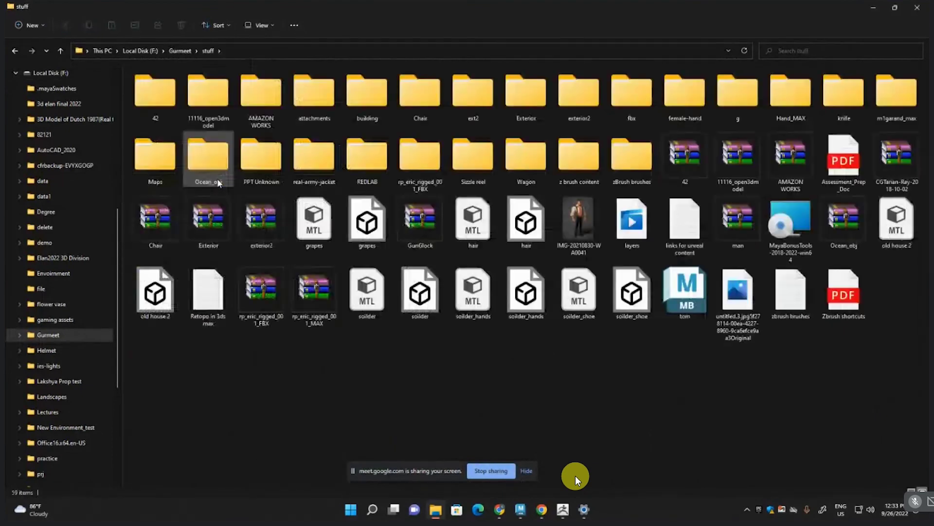
double_click(618, 165)
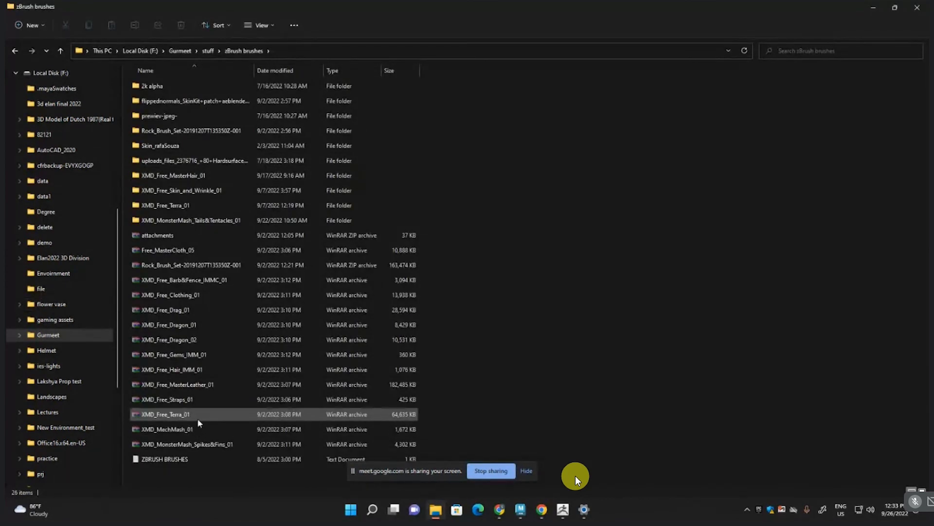
double_click(177, 205)
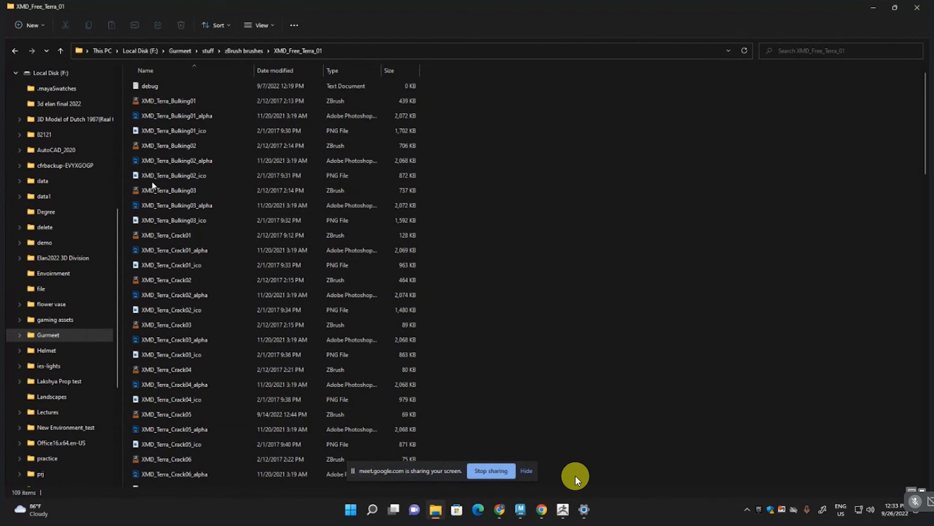
Step: Preview the Terra brush icons one after another, from XMD_Terra_Bulking01_ico through the Crack series to XMD_Terra_Detail02_ico
double_click(147, 130)
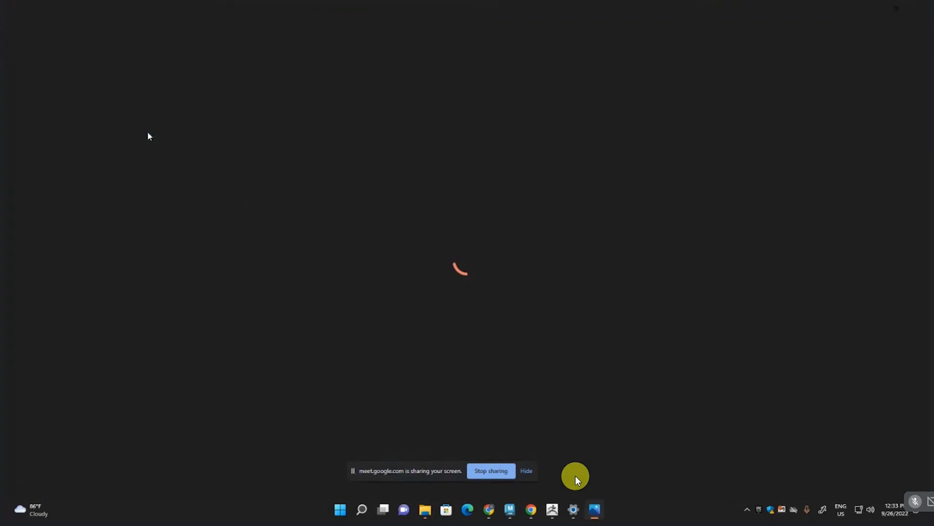
key(Right)
key(Right)
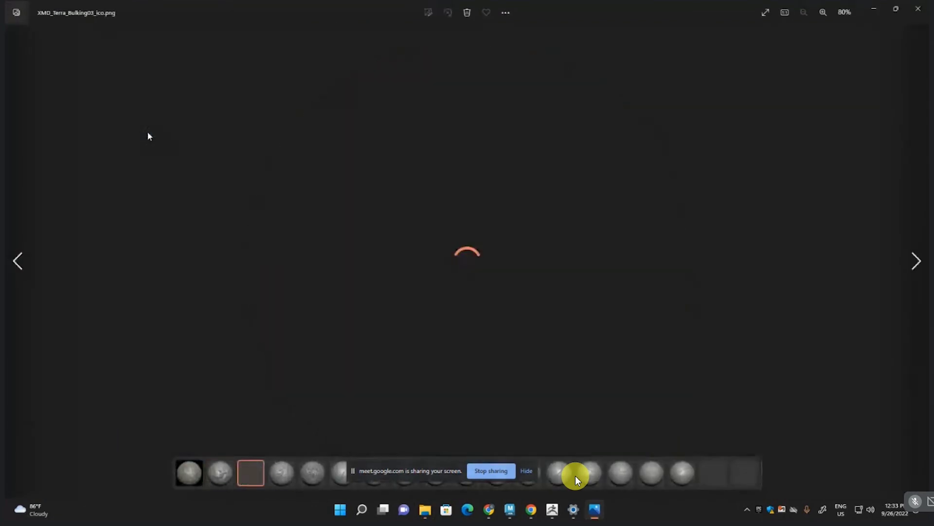
key(Right)
key(Right)
key(Right)
key(Right)
key(Right)
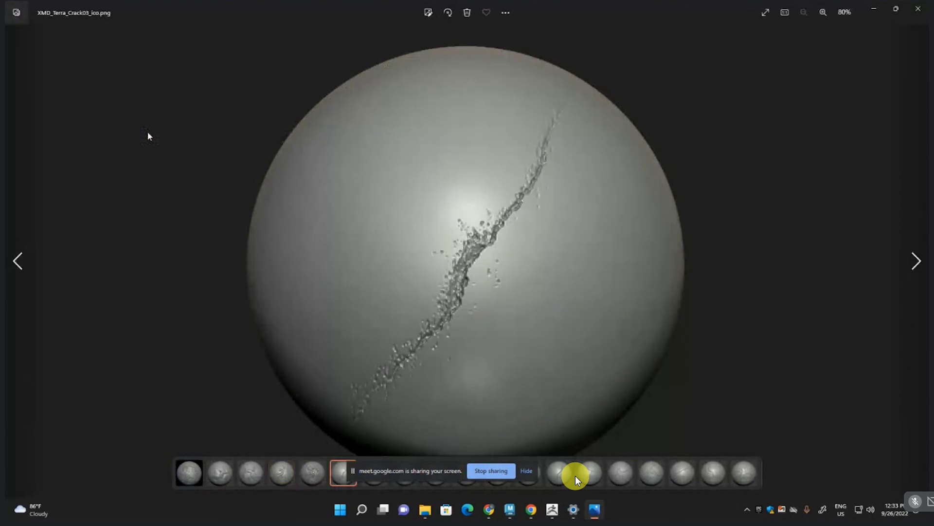
key(Right)
key(Right)
key(Right)
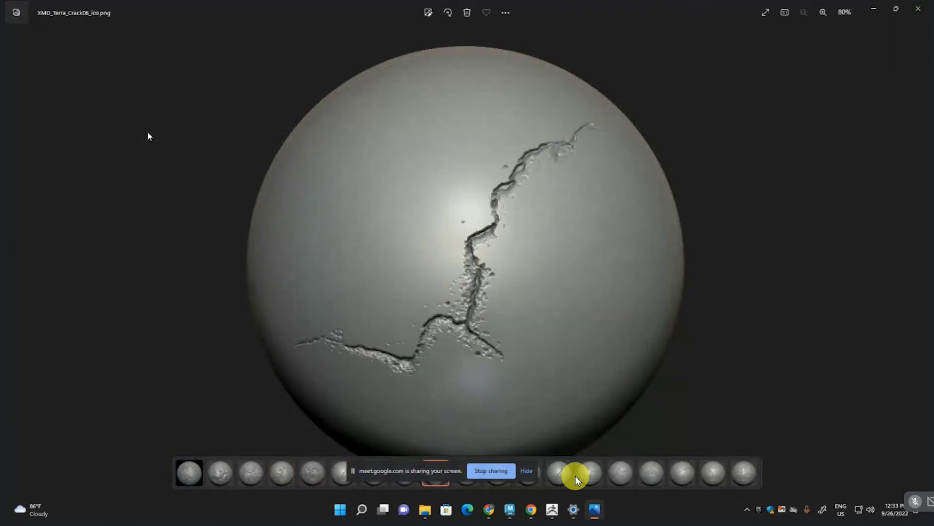
key(Right)
key(Right)
key(Right)
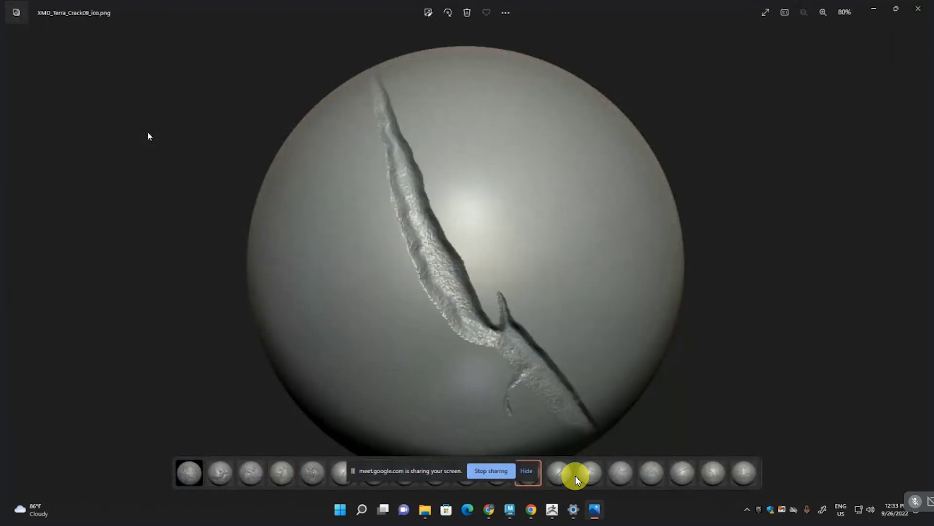
key(Right)
key(Right)
key(Right)
key(Right)
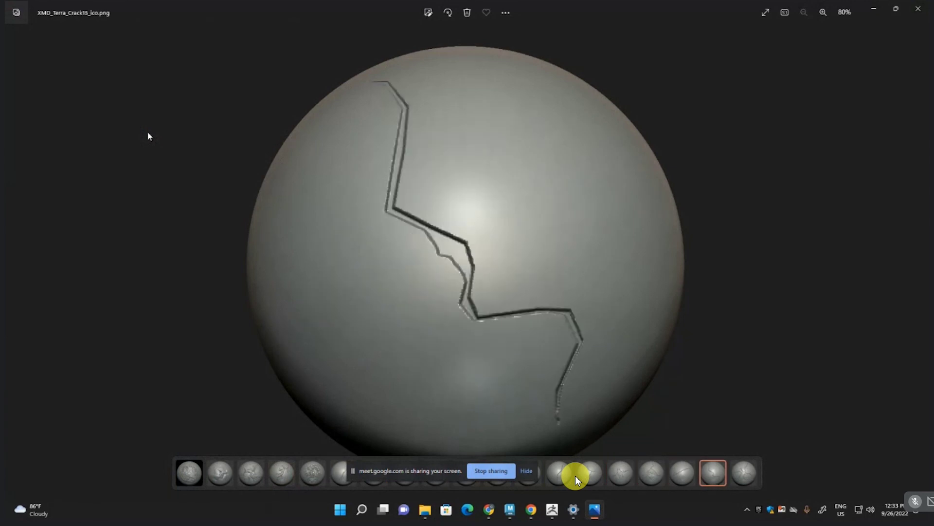
key(Right)
key(Right)
key(Right)
key(Right)
key(Right)
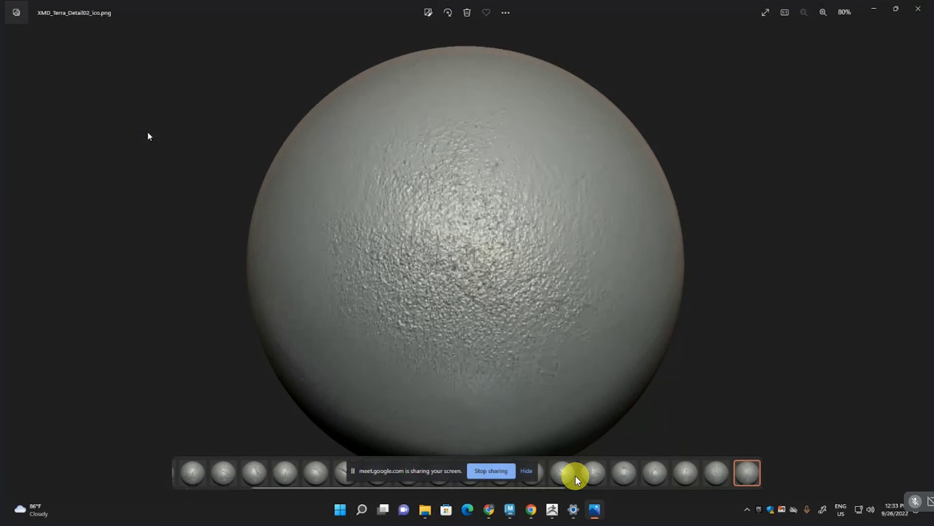
Step: Compare the XMD_Terra_Detail01 to Detail04 brush previews, return to XMD_Terra_Detail04_ico, and close the image viewer
key(Left)
key(Left)
key(Left)
key(Right)
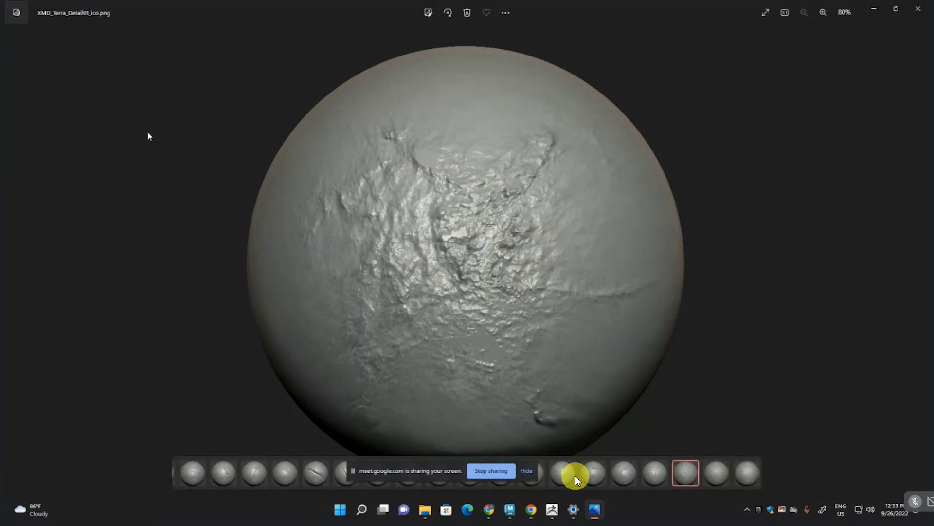
key(Right)
key(Right)
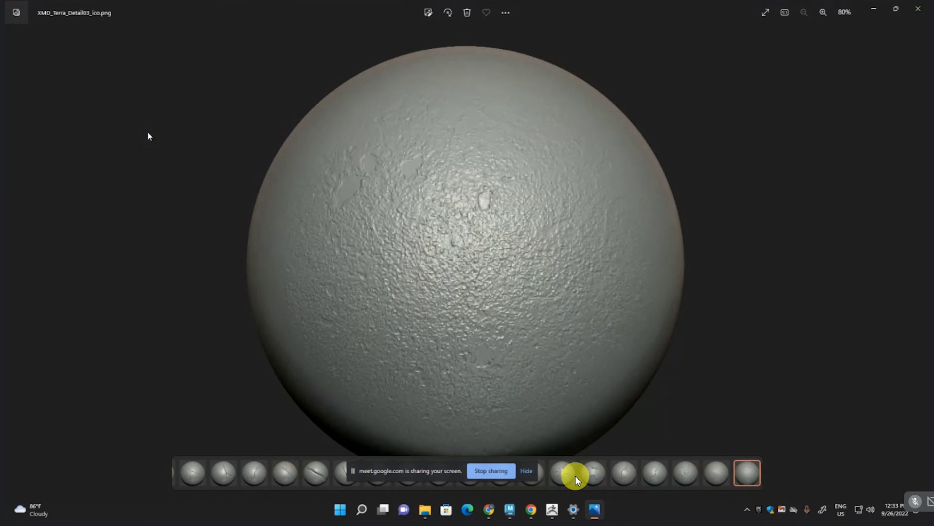
key(Right)
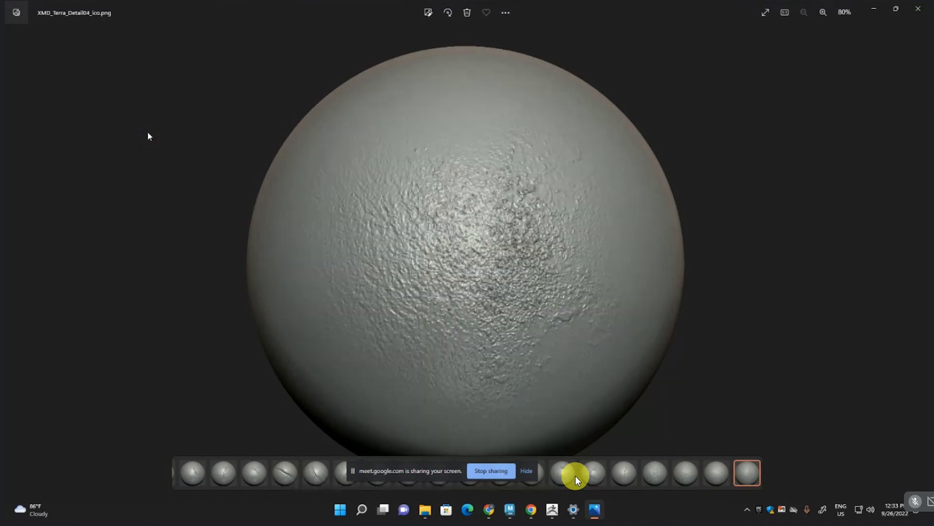
key(Right)
key(Left)
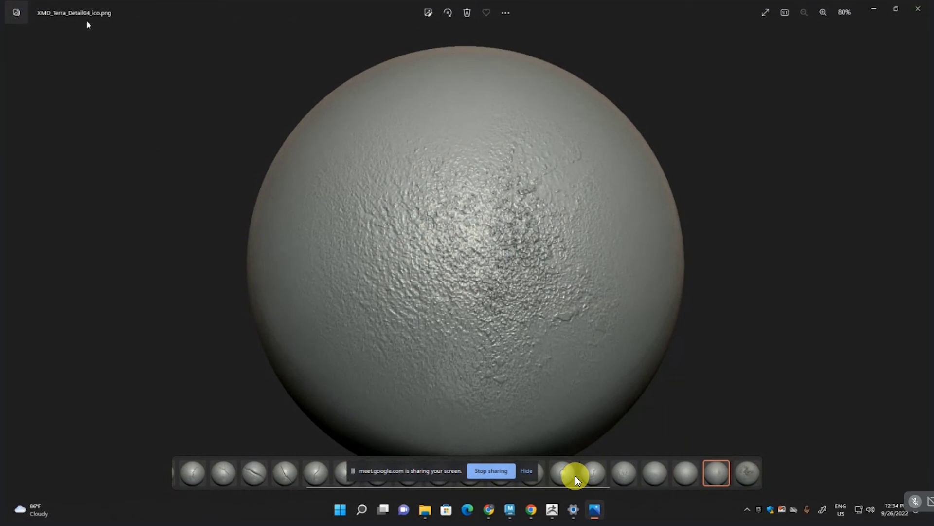
click(918, 10)
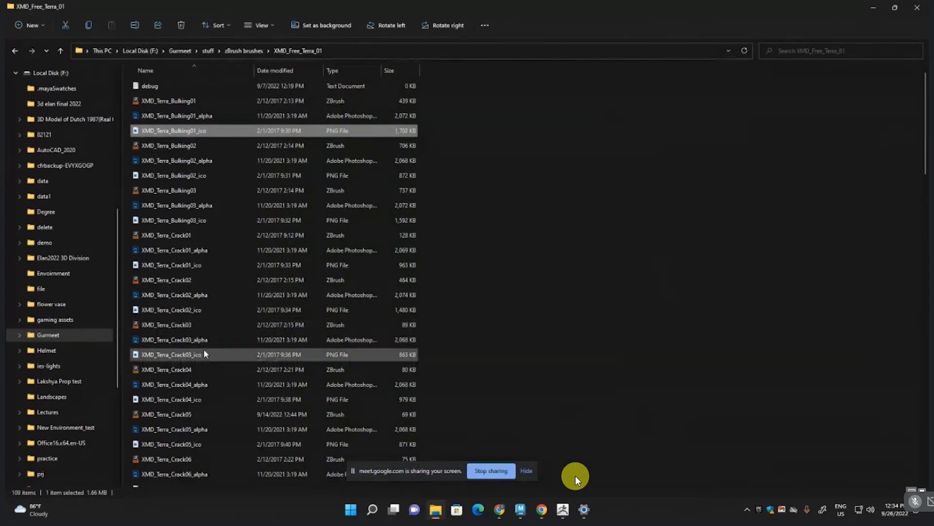
Step: Load the XMD_Terra_Detail04 brush file from the XMD_Free_Terra_01 folder into ZBrush
scroll(203, 348, down, 3)
scroll(203, 349, down, 12)
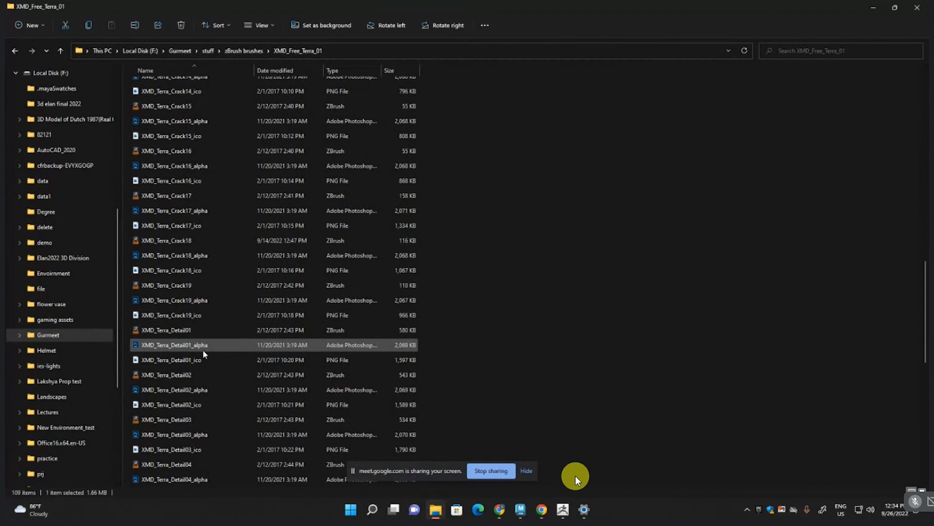
scroll(202, 349, down, 5)
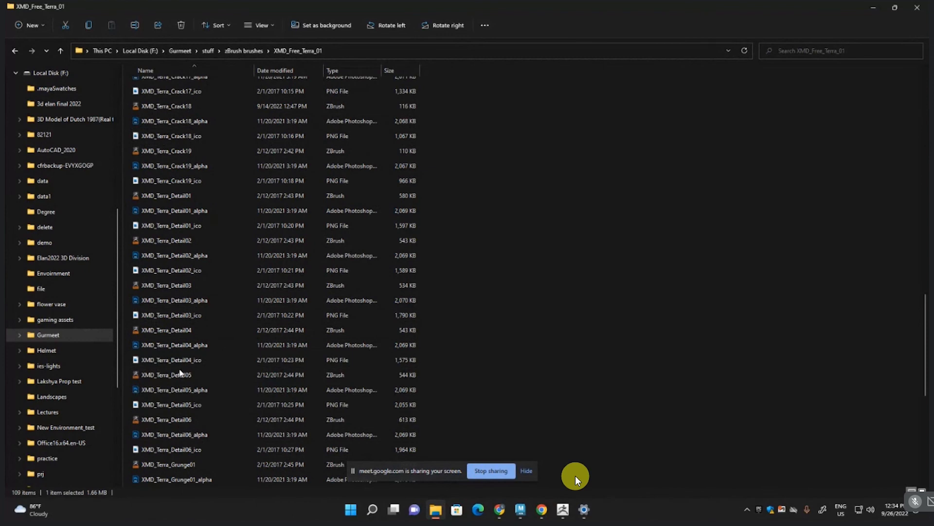
click(180, 331)
double_click(180, 331)
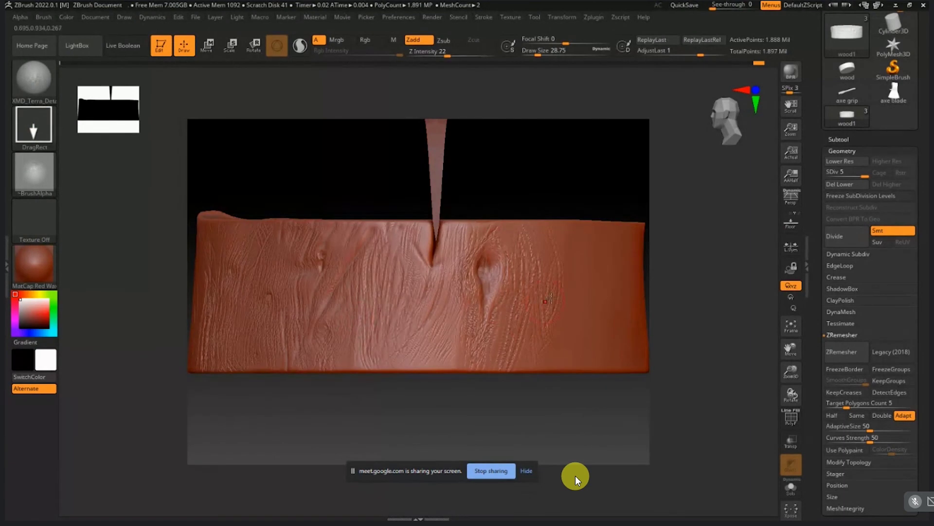
Step: Stamp the Terra detail texture over the wood block's front side, around the axe split and knots, at Z Intensity 22
drag(351, 286, 360, 333)
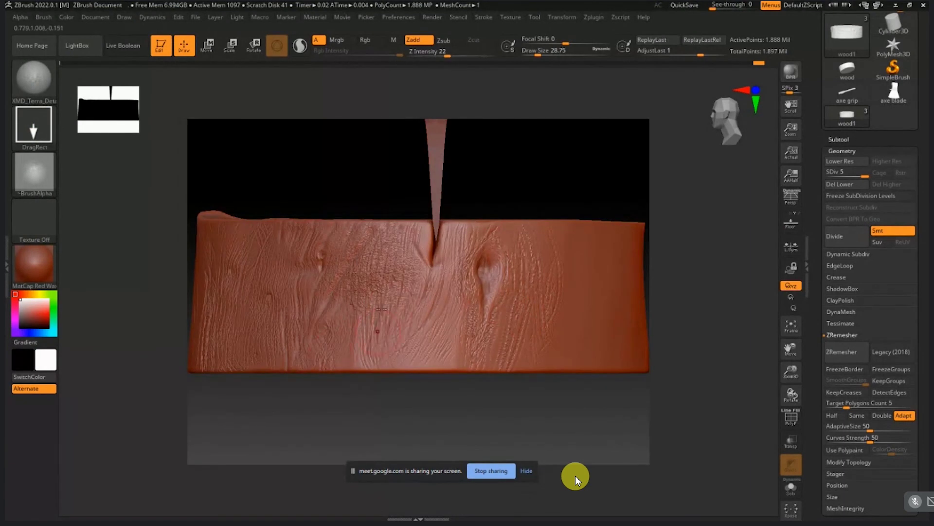
key(ctrl+z)
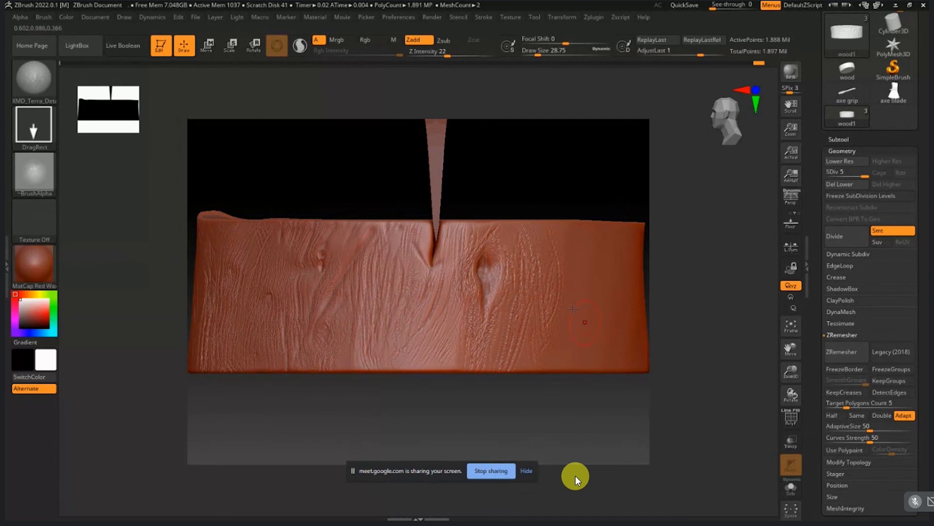
drag(587, 321, 623, 399)
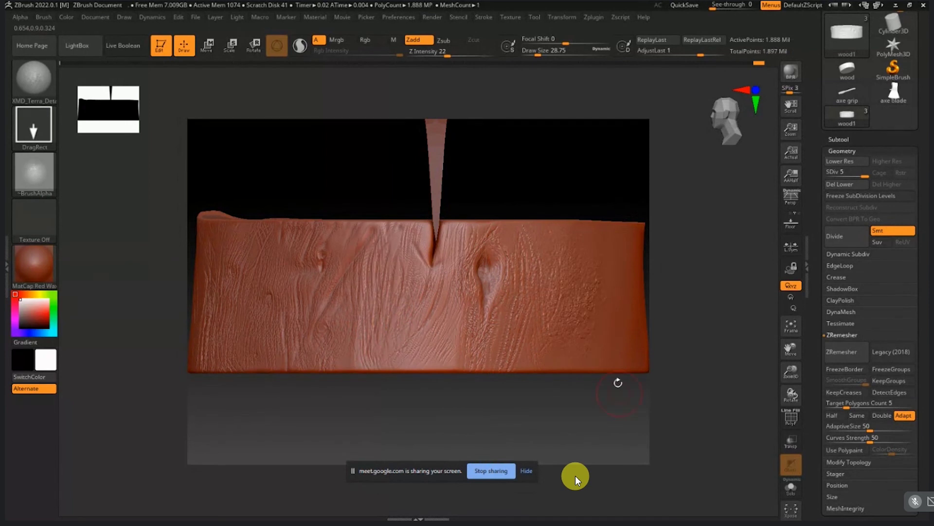
drag(359, 314, 375, 372)
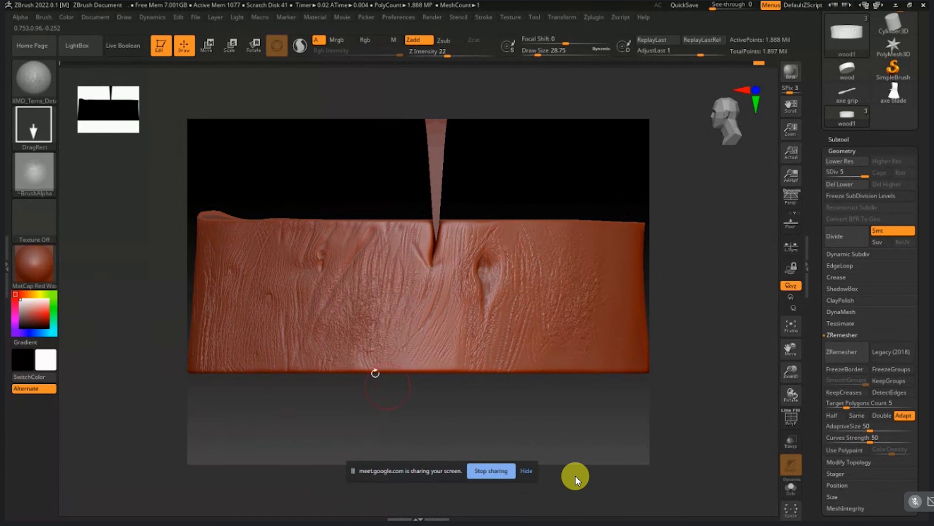
drag(306, 336, 335, 377)
drag(431, 337, 454, 369)
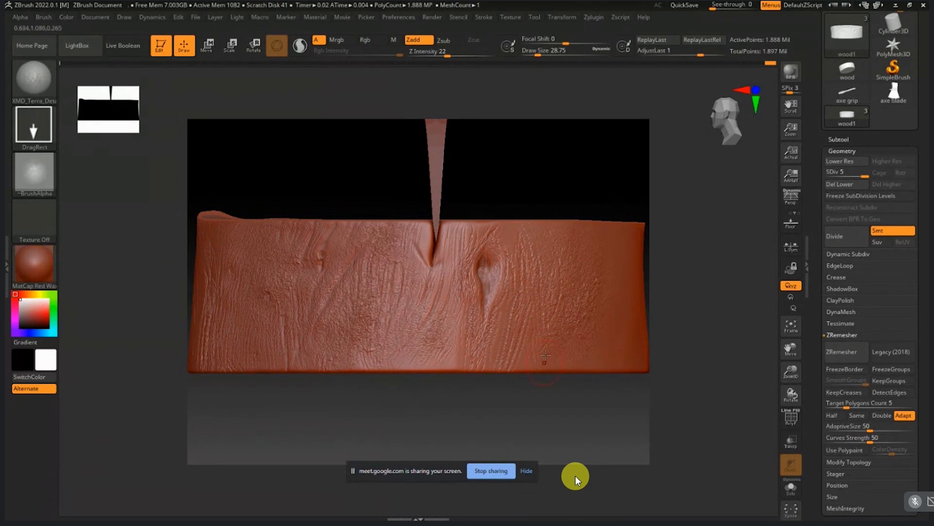
Step: Set the brush's Z Intensity to 9 and stamp the rough texture across the block's smooth side beyond the large knot
right_drag(466, 332, 438, 341)
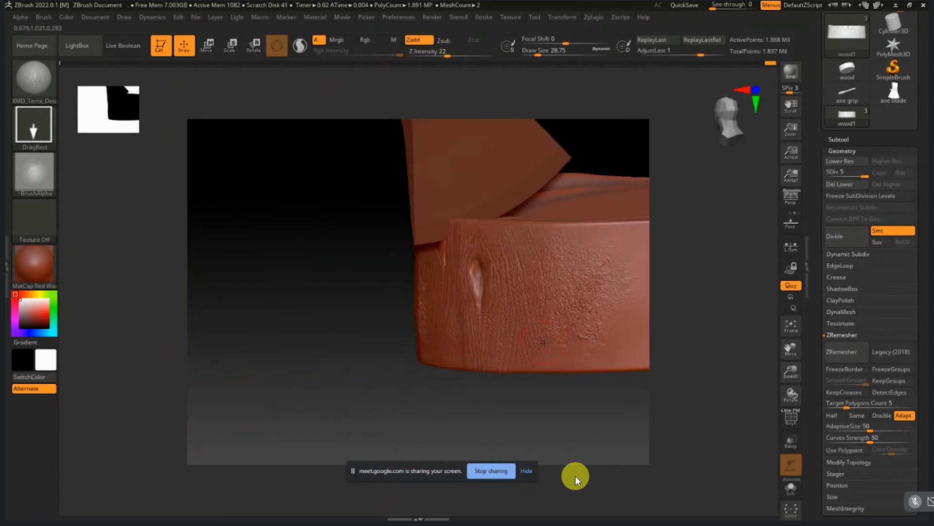
key(s)
key(f)
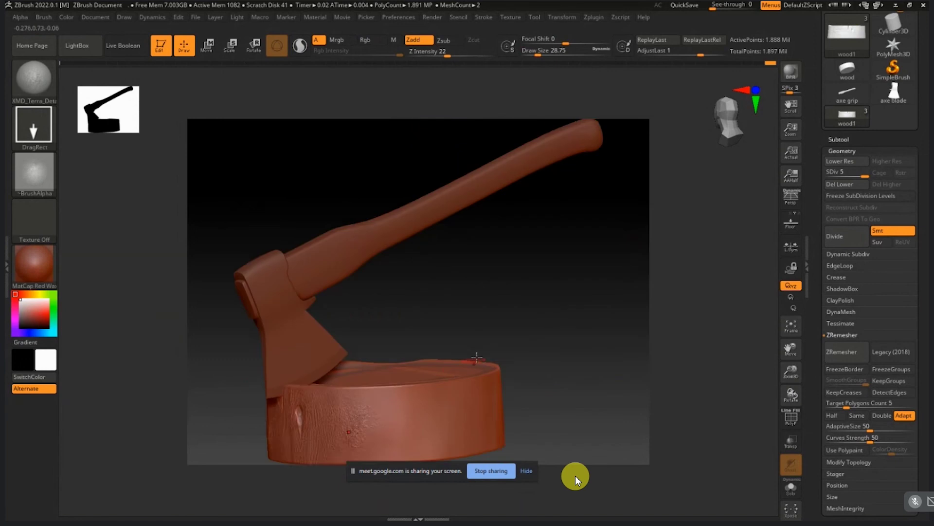
alt+right_drag(505, 344, 551, 230)
ctrl+right_drag(446, 336, 555, 315)
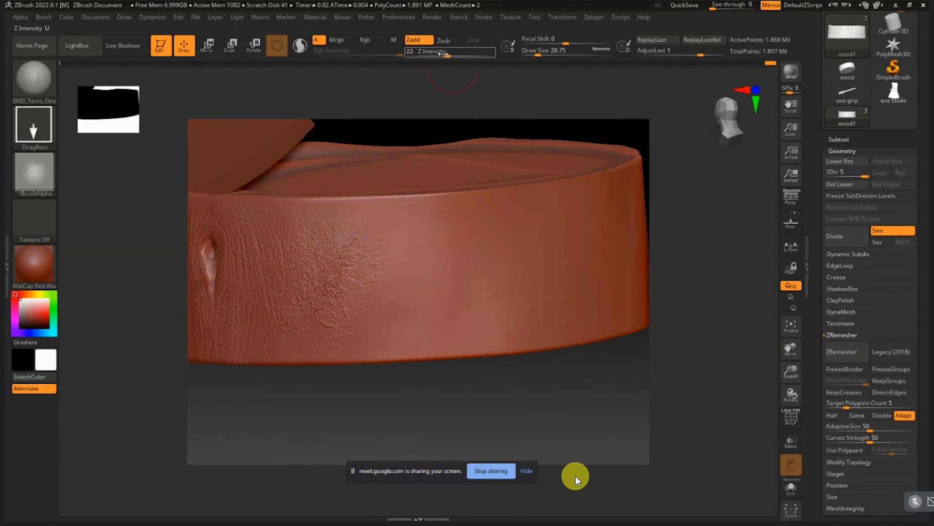
drag(447, 55, 433, 56)
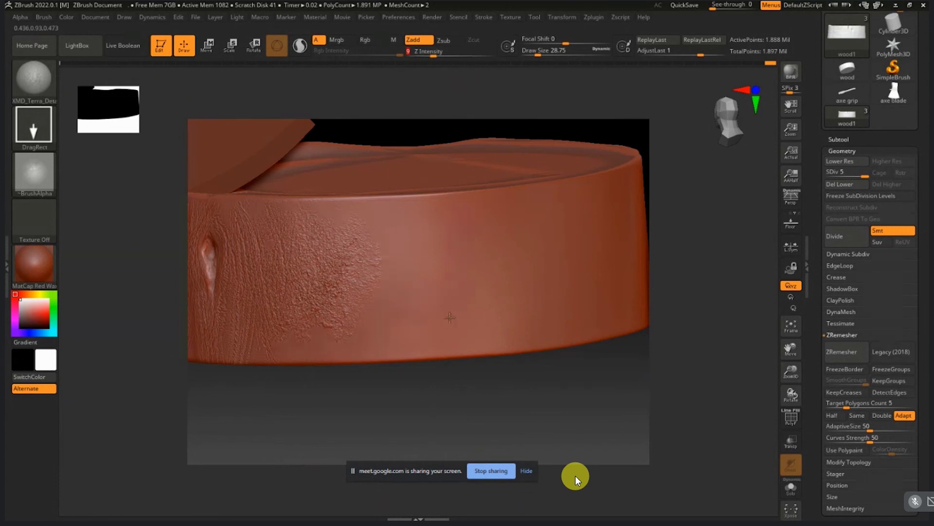
drag(450, 317, 561, 381)
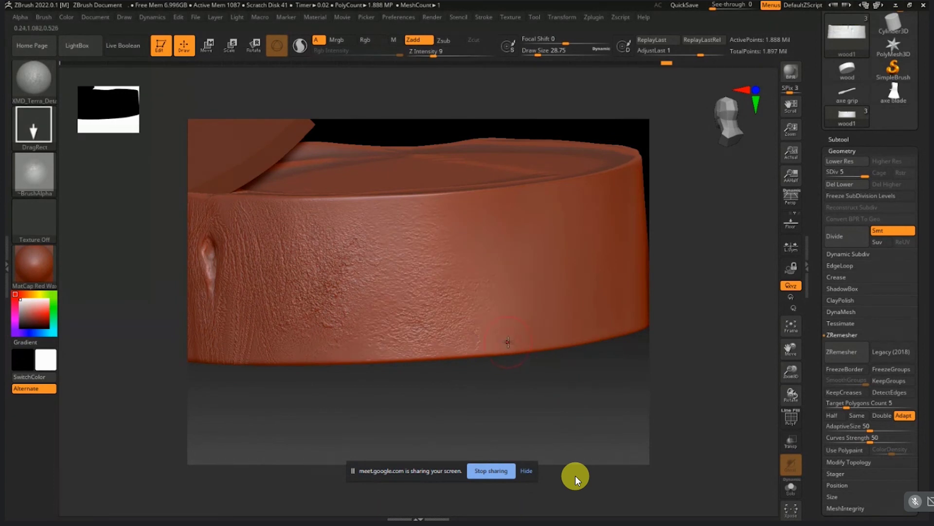
key(ctrl+z)
mouse_move(440, 309)
mouse_down()
mouse_move(510, 278)
mouse_move(571, 352)
mouse_up()
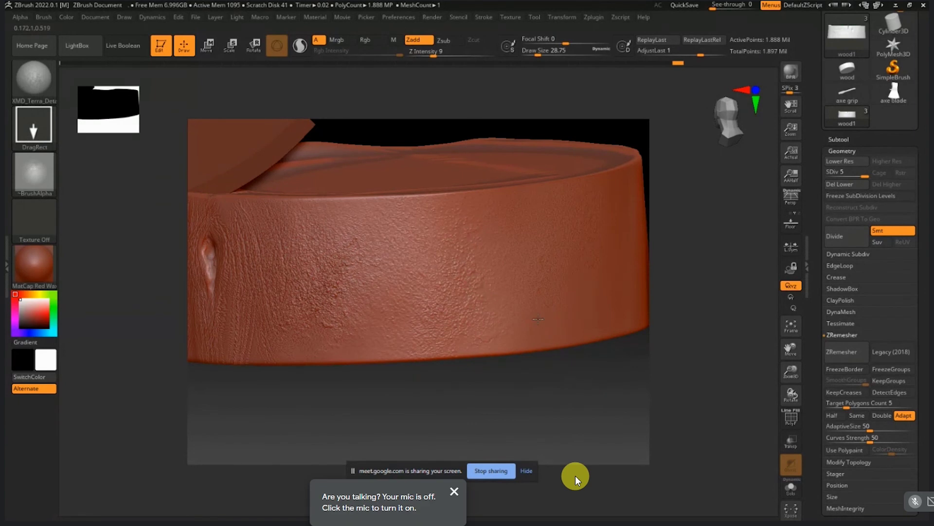
Step: Stamp the fine rough texture around the block's far side up to the slanted cut at its corner
drag(563, 376, 532, 371)
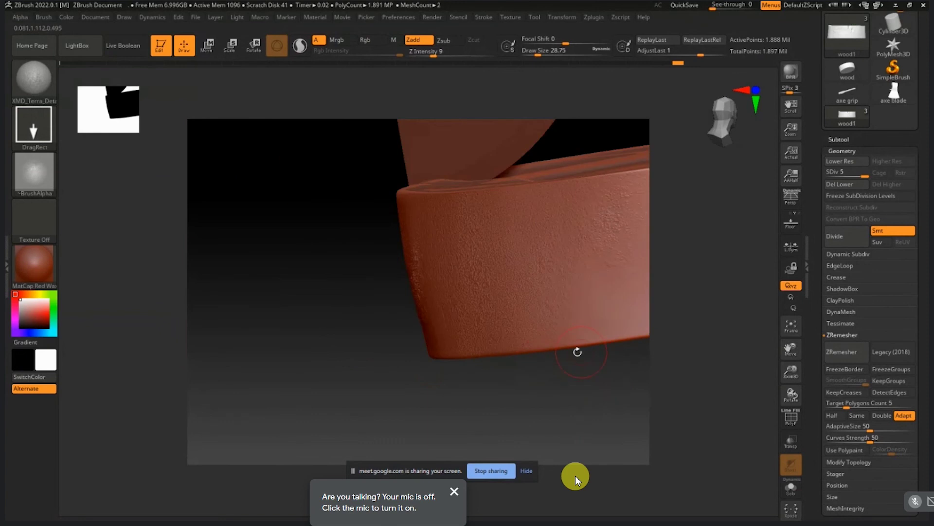
drag(577, 352, 555, 349)
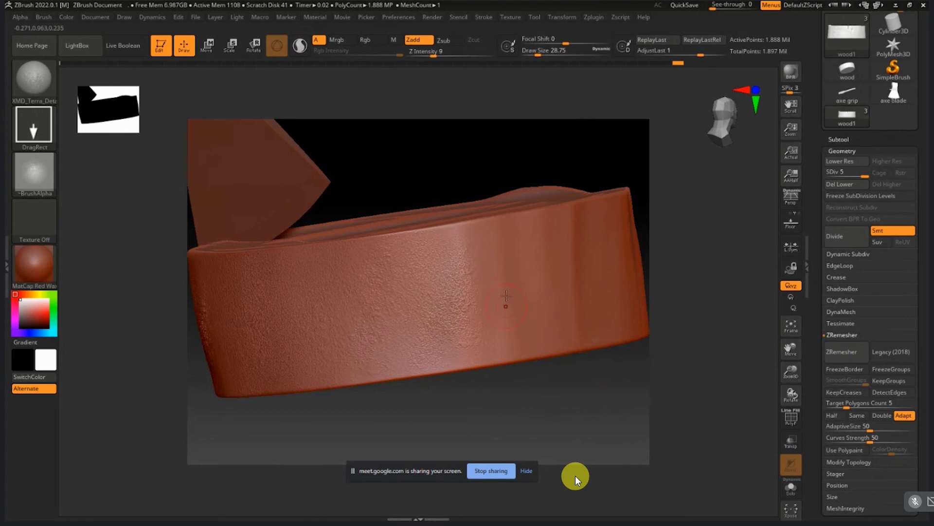
mouse_move(492, 256)
mouse_down()
mouse_move(571, 361)
mouse_move(548, 342)
mouse_move(563, 371)
mouse_move(547, 330)
mouse_up()
mouse_move(577, 341)
right_down()
mouse_move(538, 340)
mouse_move(575, 322)
mouse_move(362, 345)
right_up()
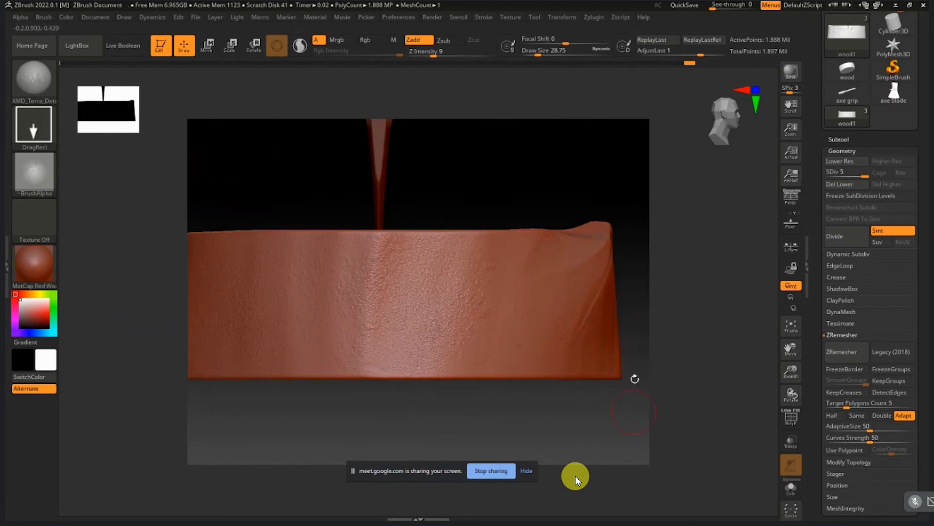
right_drag(635, 378, 570, 388)
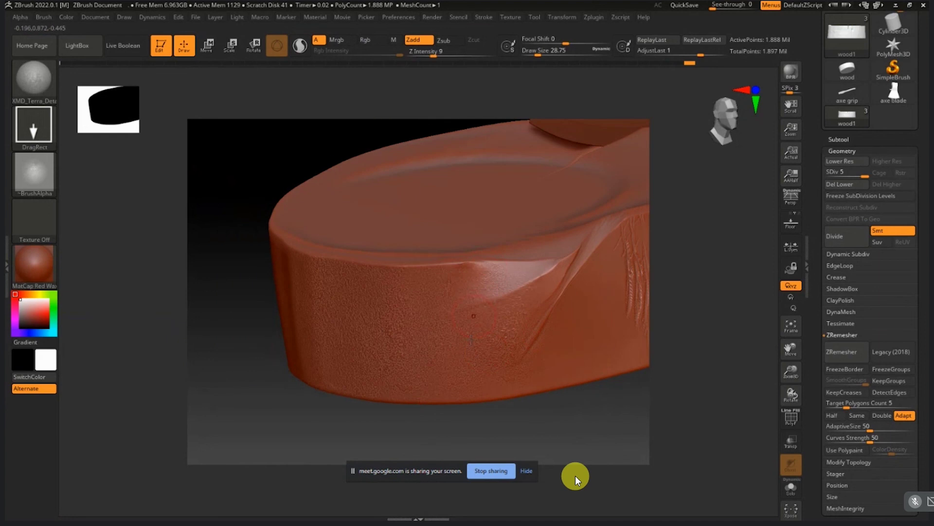
drag(488, 351, 562, 386)
right_drag(508, 374, 524, 270)
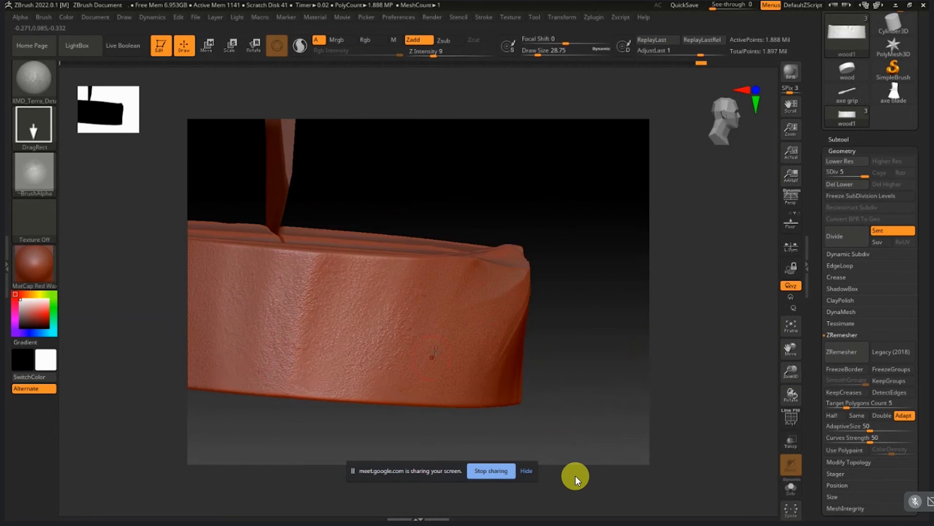
Step: Continue the fine Terra texture over the remaining smooth side areas near the slanted cut, and check the whole axe and block
right_drag(432, 356, 497, 378)
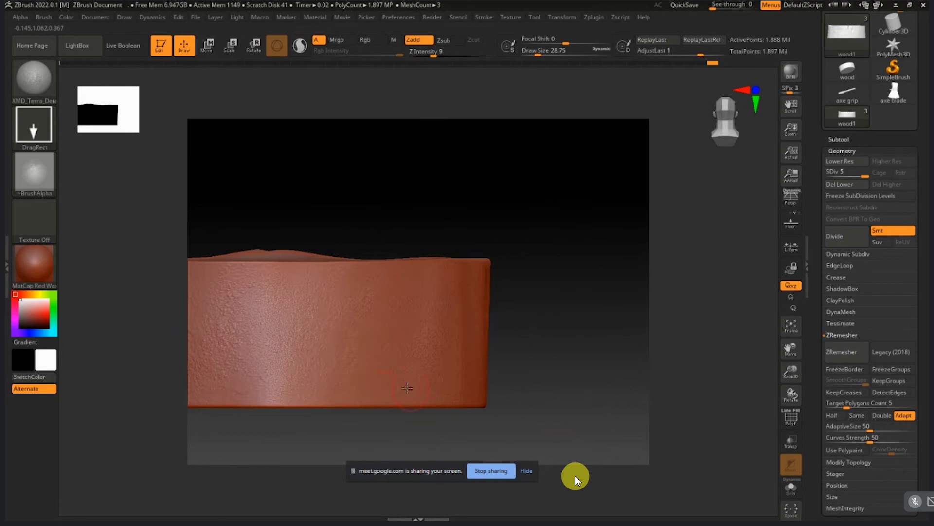
right_drag(407, 388, 507, 390)
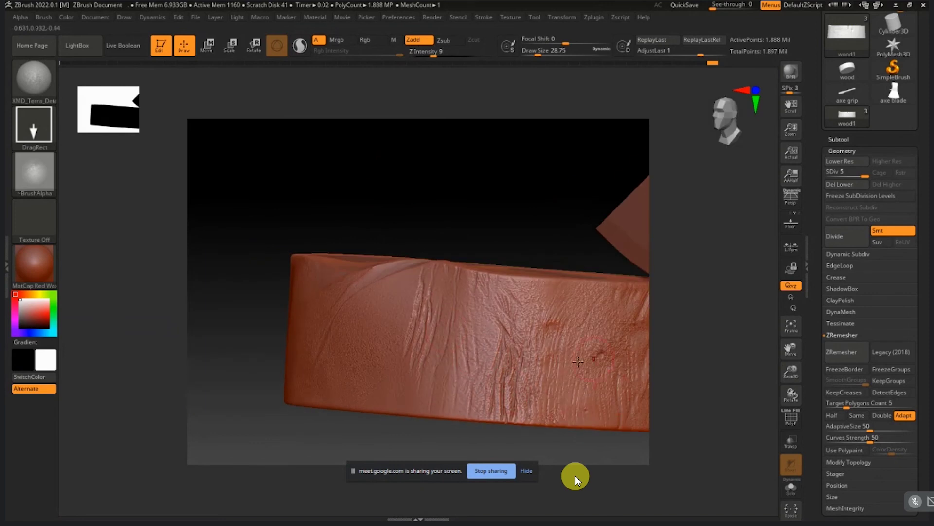
alt+drag(692, 396, 524, 377)
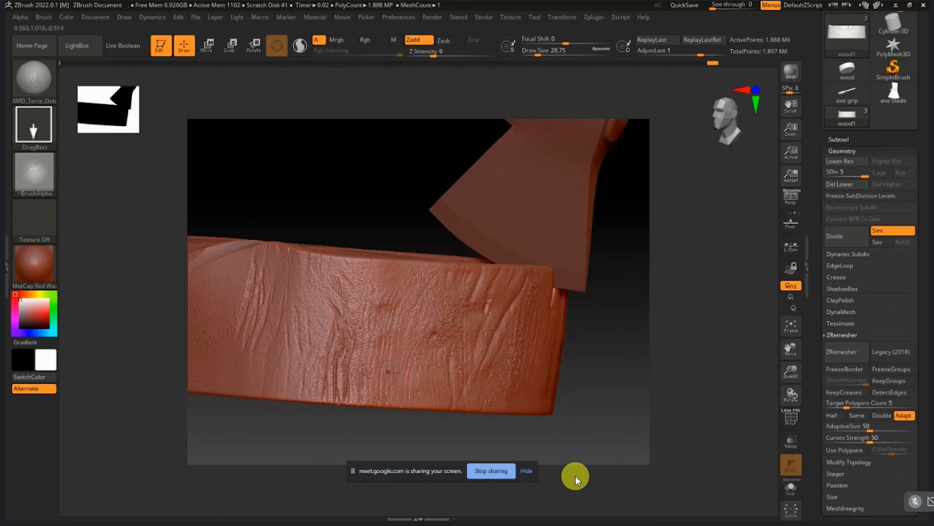
right_drag(388, 372, 427, 381)
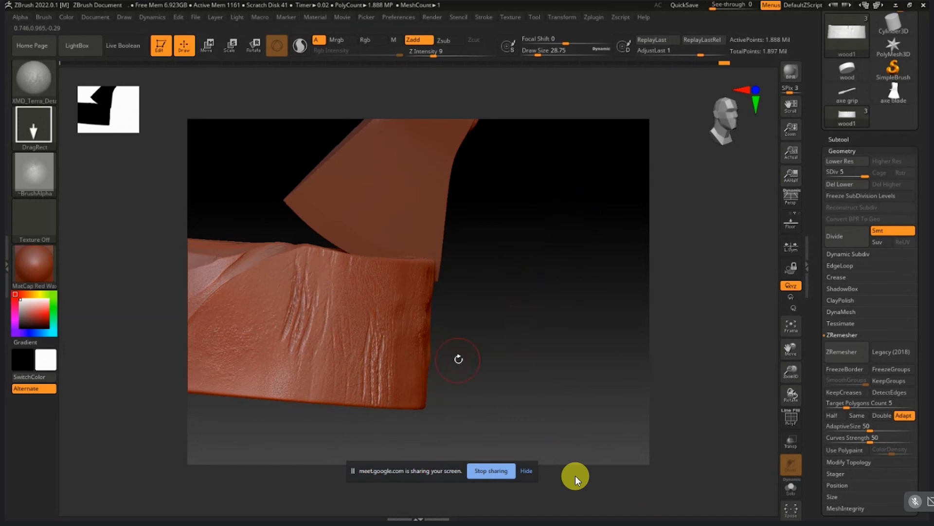
key(f)
right_drag(434, 384, 430, 267)
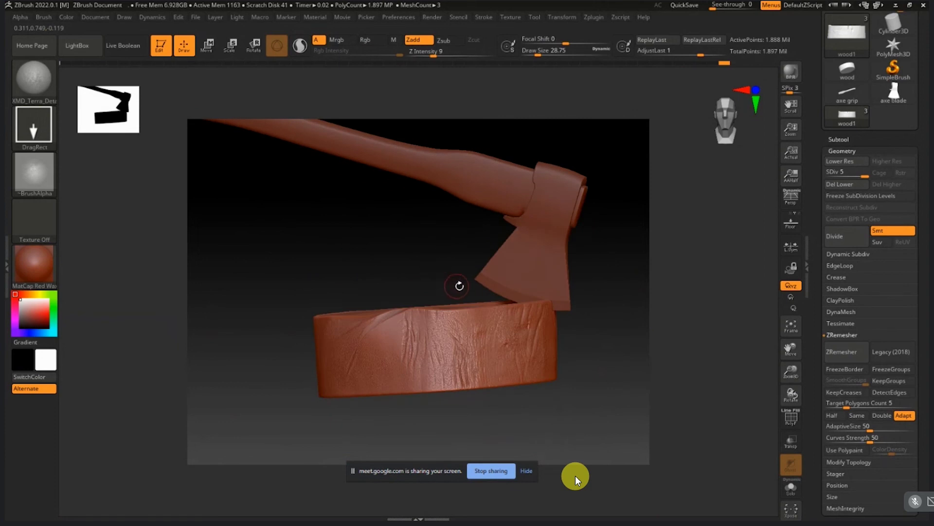
Step: Switch to File Explorer and extract the XMD_Free_Terra_01 archive into its own folder inside zBrush brushes, replacing all existing files
key(alt+Tab)
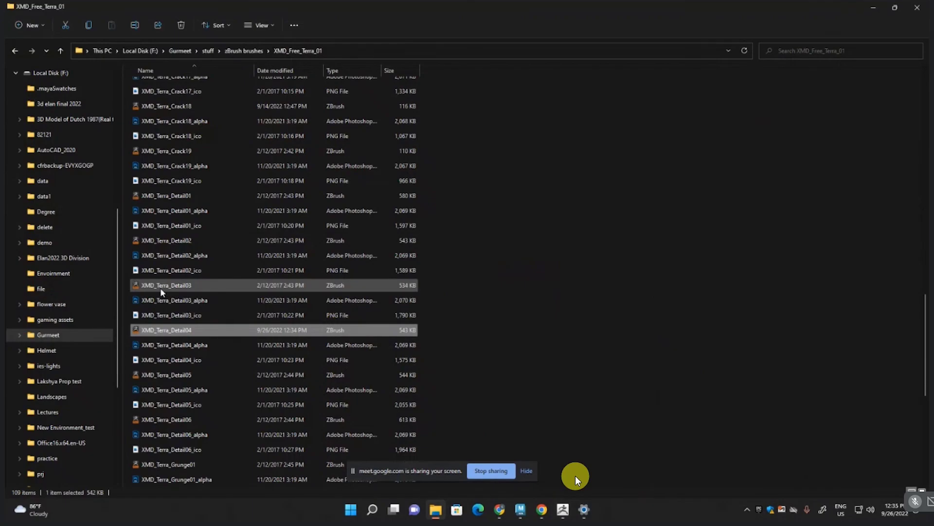
click(16, 51)
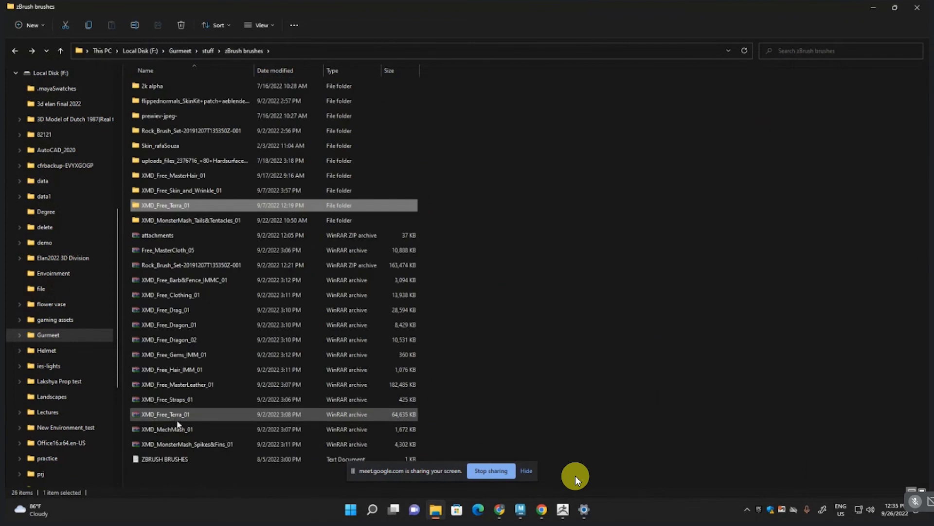
click(177, 414)
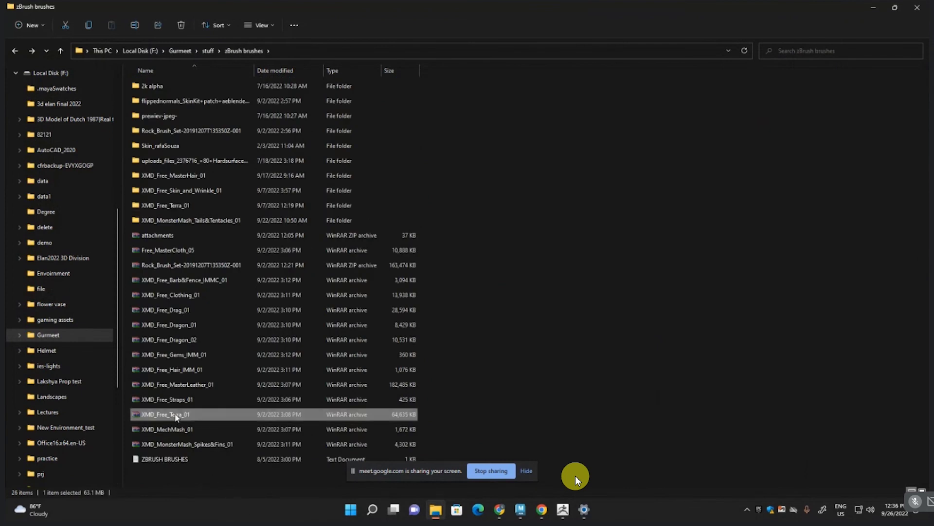
right_click(177, 417)
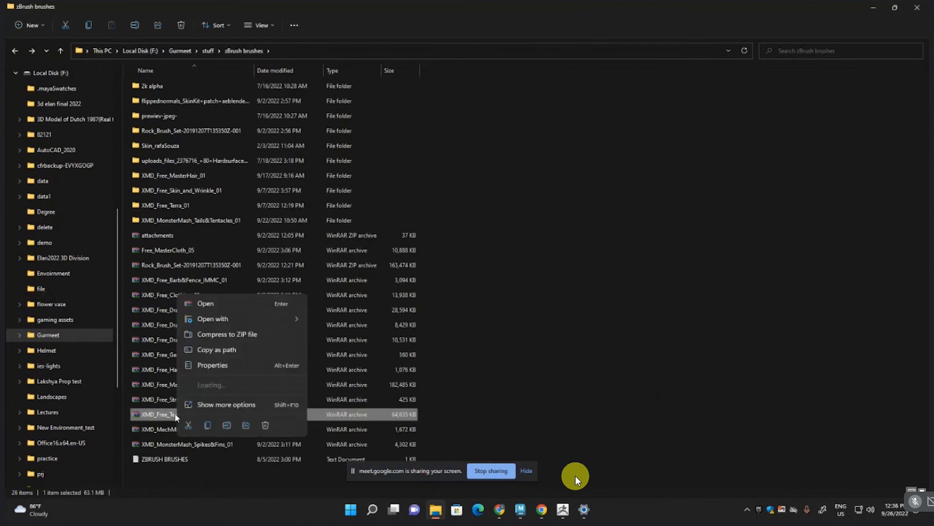
click(214, 404)
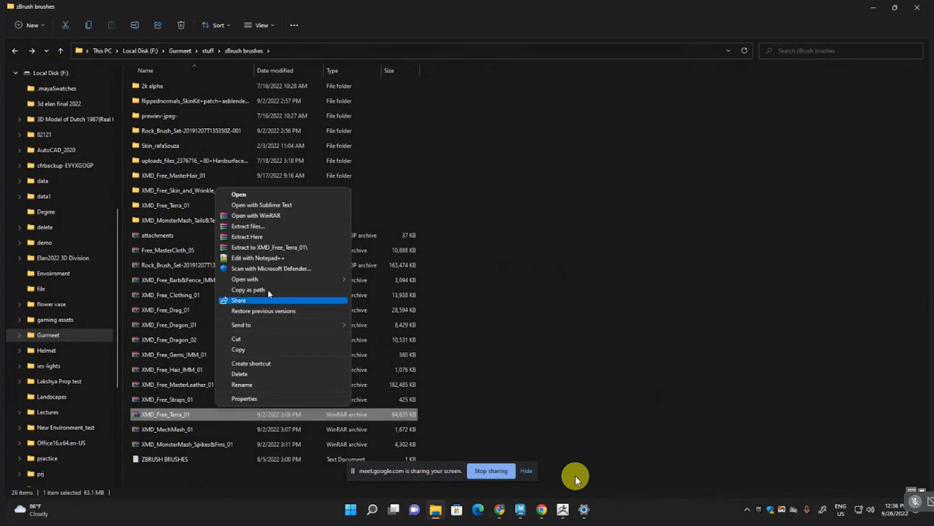
click(280, 247)
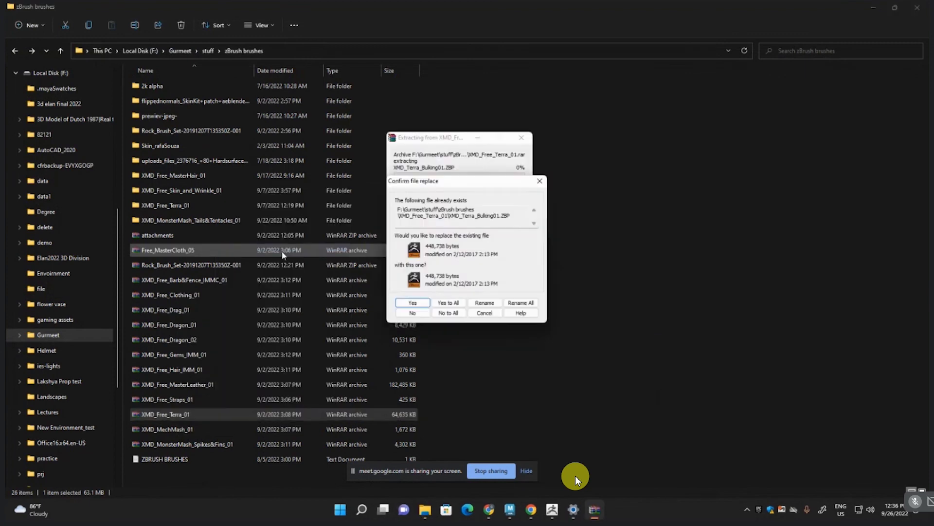
click(444, 303)
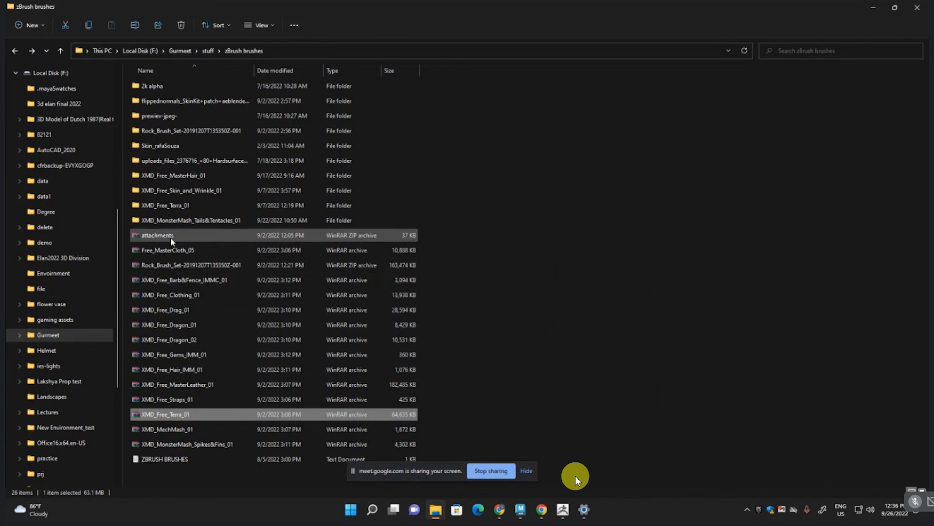
Step: Open the extracted XMD_Free_Terra_01 folder and look through the brush preview images from XMD_Terra_Crack03 up to XMD_Terra_Detail02
double_click(169, 205)
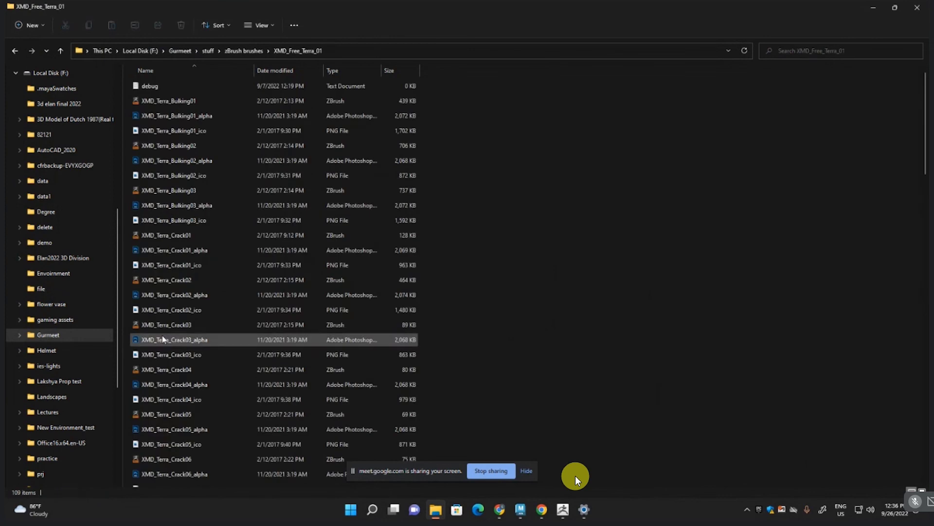
click(160, 357)
double_click(159, 355)
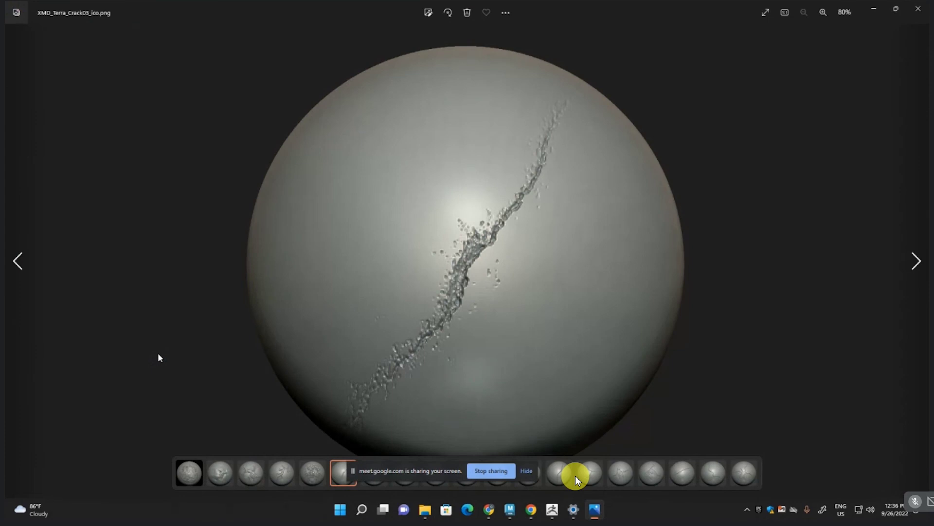
click(917, 261)
click(917, 262)
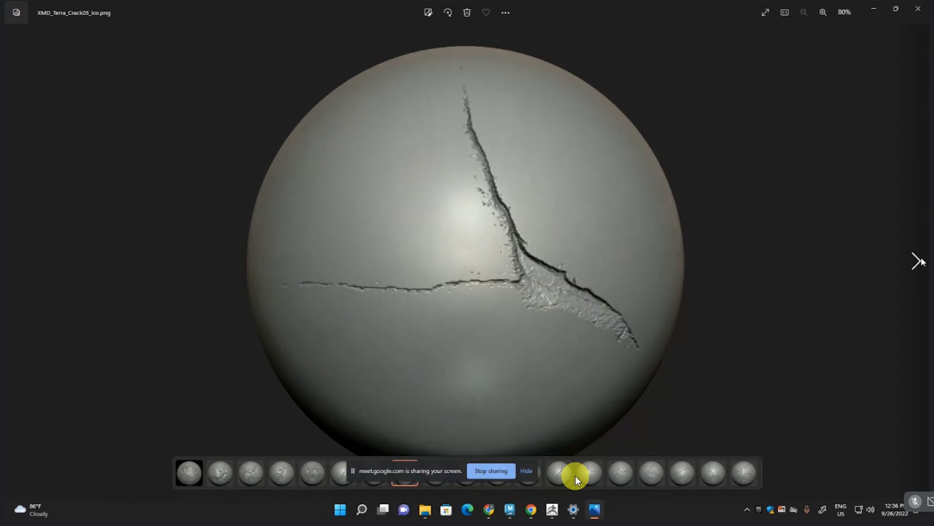
click(916, 262)
click(918, 261)
click(917, 261)
click(917, 261)
click(917, 261)
click(917, 261)
click(918, 261)
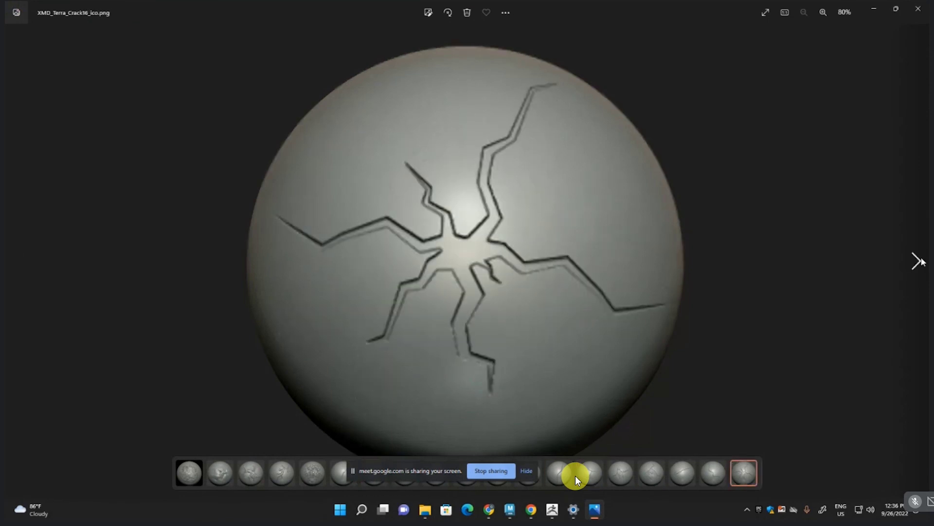
click(918, 261)
click(918, 261)
click(918, 262)
click(918, 261)
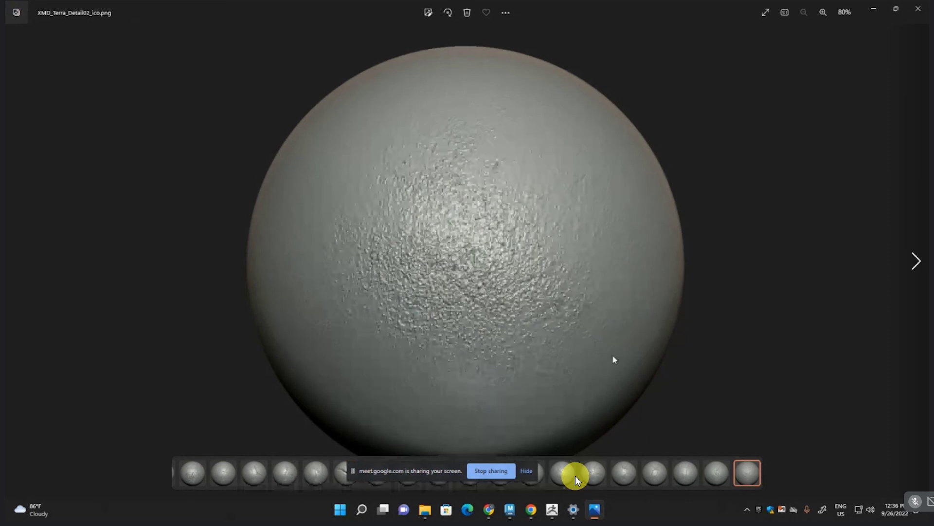
Step: Go back through the Terra crack previews to XMD_Terra_Crack09 and put the image viewer away
click(25, 263)
click(26, 263)
click(25, 263)
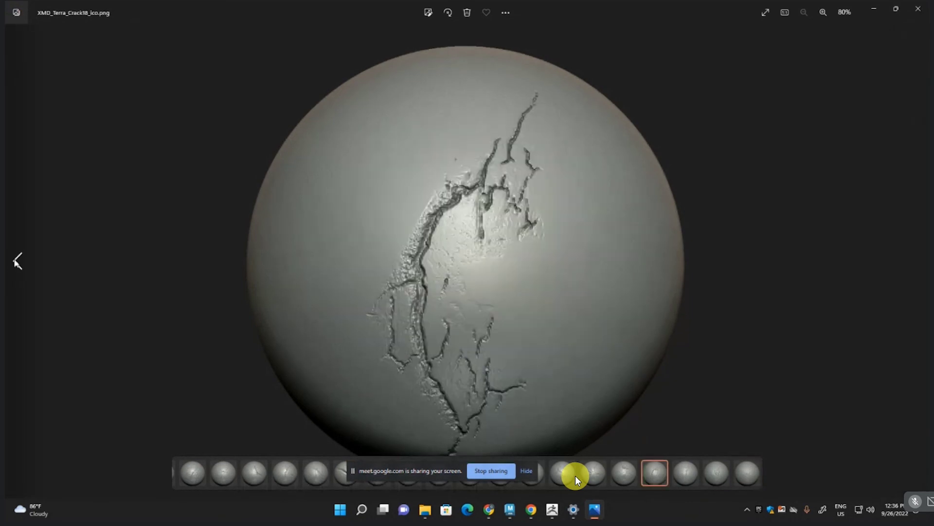
click(25, 263)
click(26, 263)
click(25, 263)
click(25, 263)
click(25, 263)
click(25, 263)
click(27, 263)
click(27, 263)
click(27, 264)
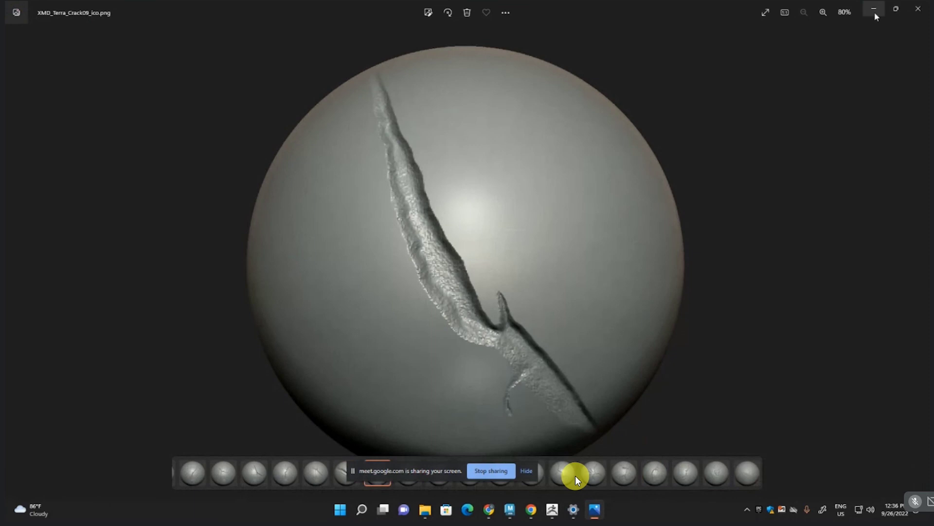
click(875, 10)
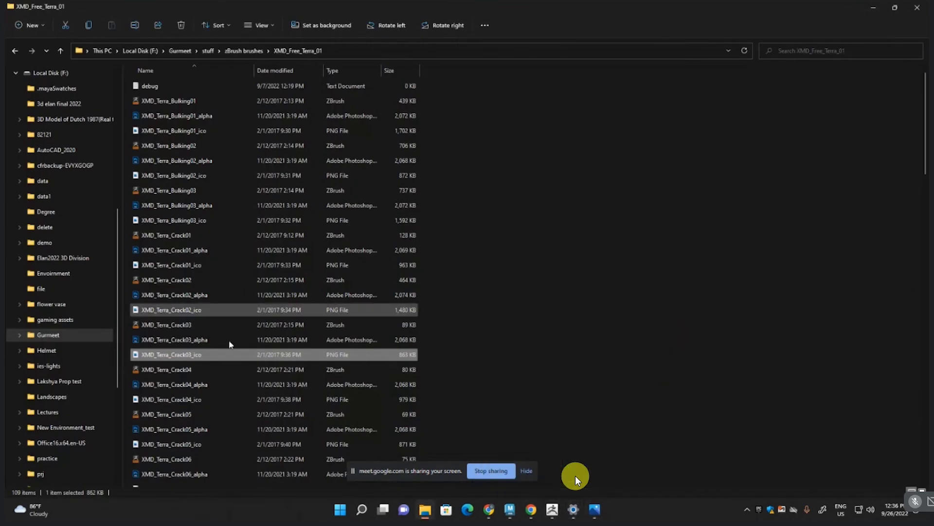
Step: Switch back to ZBrush and choose the Standard brush, with its wavy-line alpha, for the block's side near the slanted cut
click(552, 509)
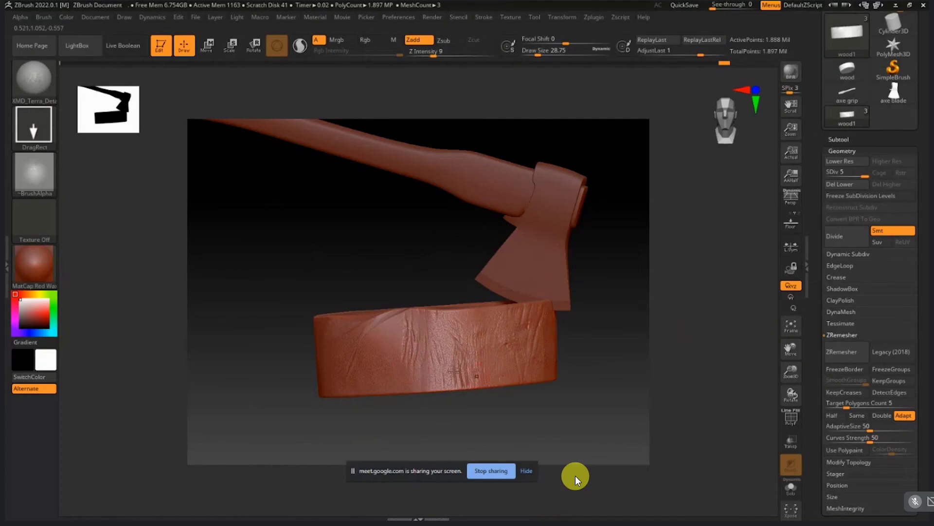
ctrl+right_drag(352, 375, 503, 329)
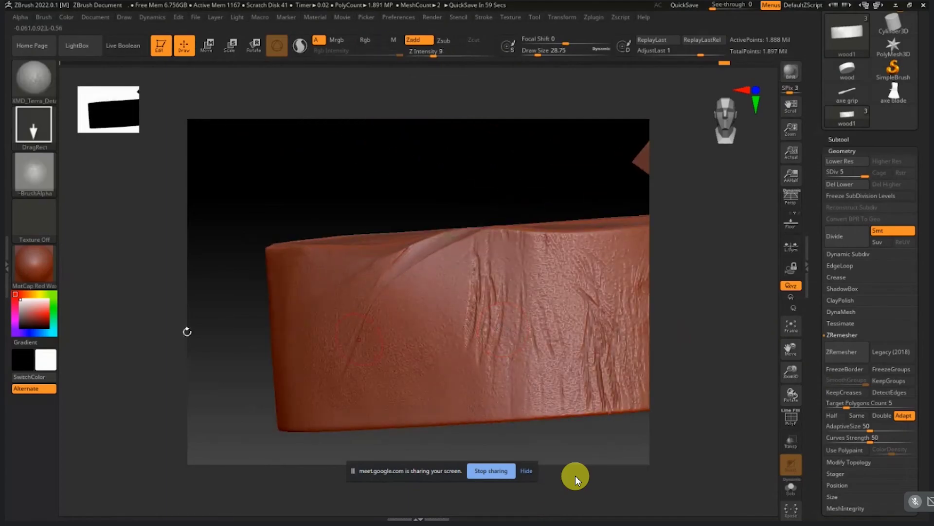
click(34, 78)
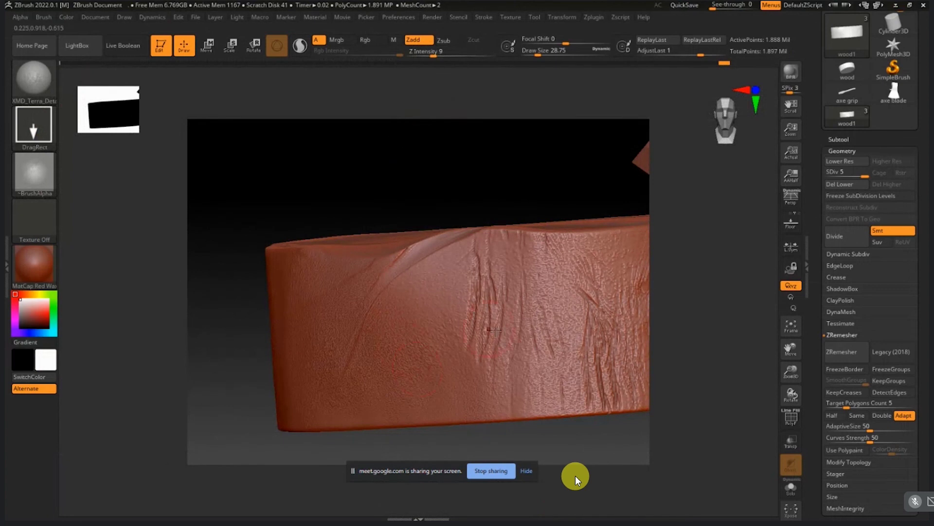
mouse_move(42, 182)
click(39, 171)
click(34, 173)
mouse_move(38, 176)
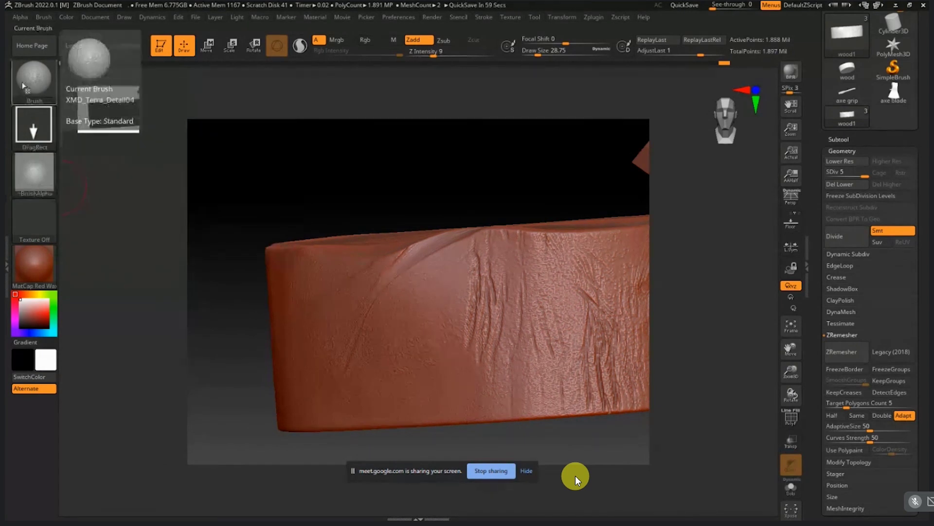
click(23, 85)
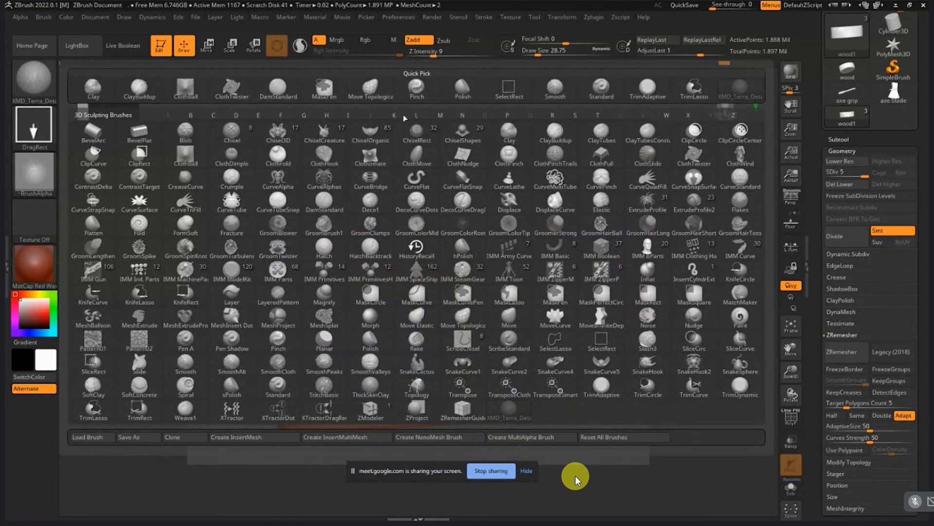
click(576, 116)
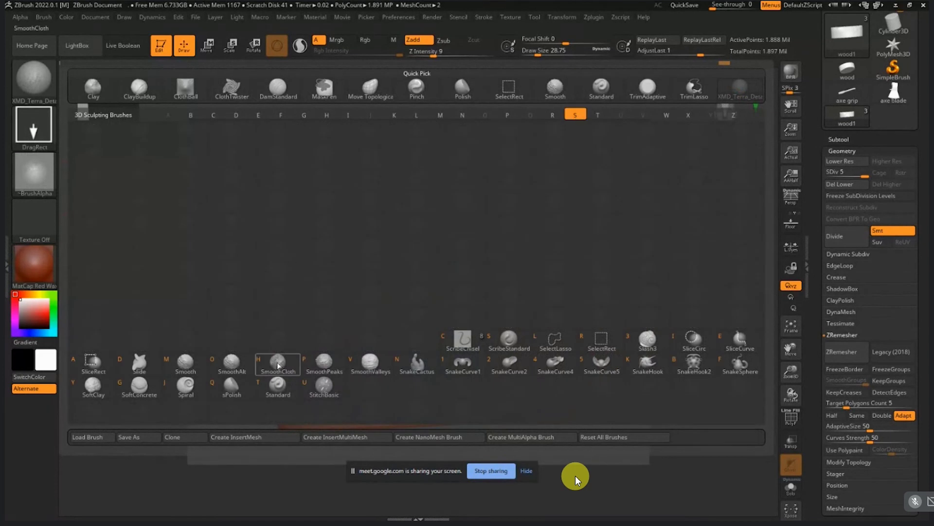
click(284, 385)
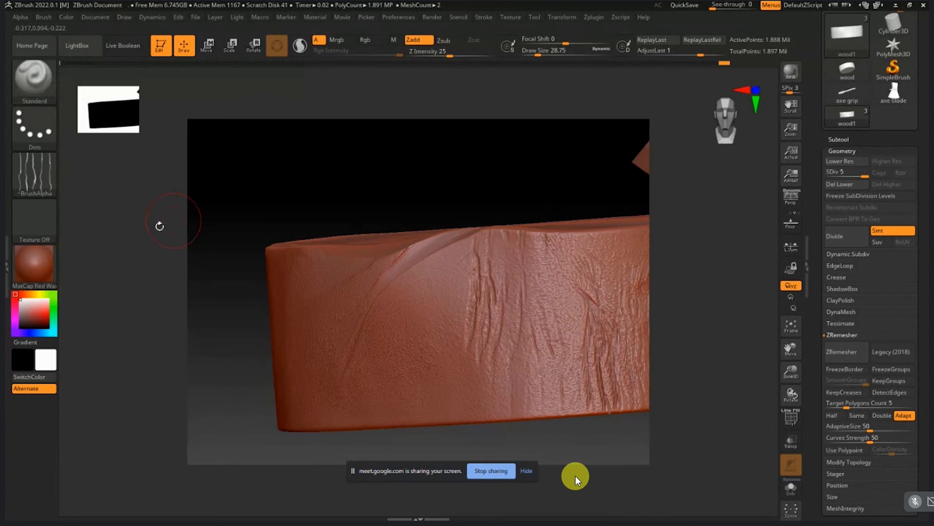
click(34, 174)
click(308, 303)
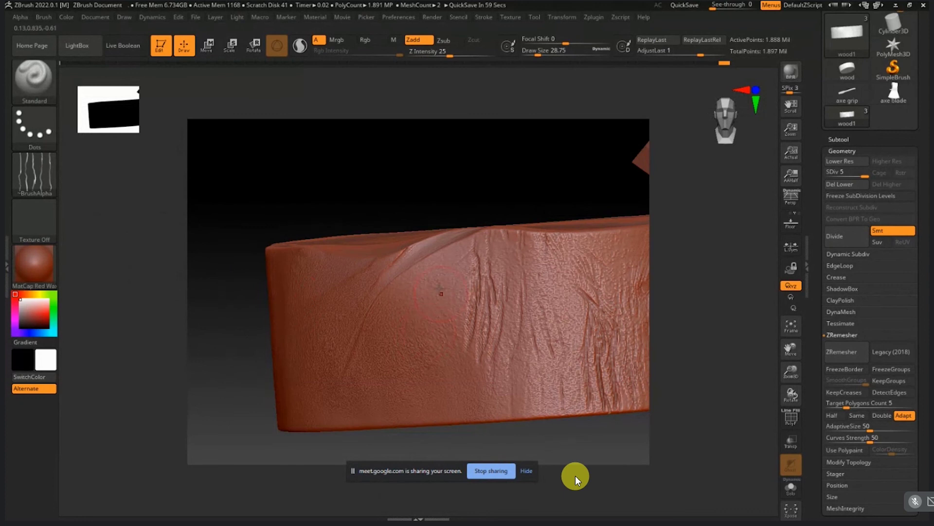
Step: Sculpt vertical wood-grain lines with the Standard brush between the slanted cut and the deep bark grooves, redoing the first stroke
drag(441, 289, 430, 314)
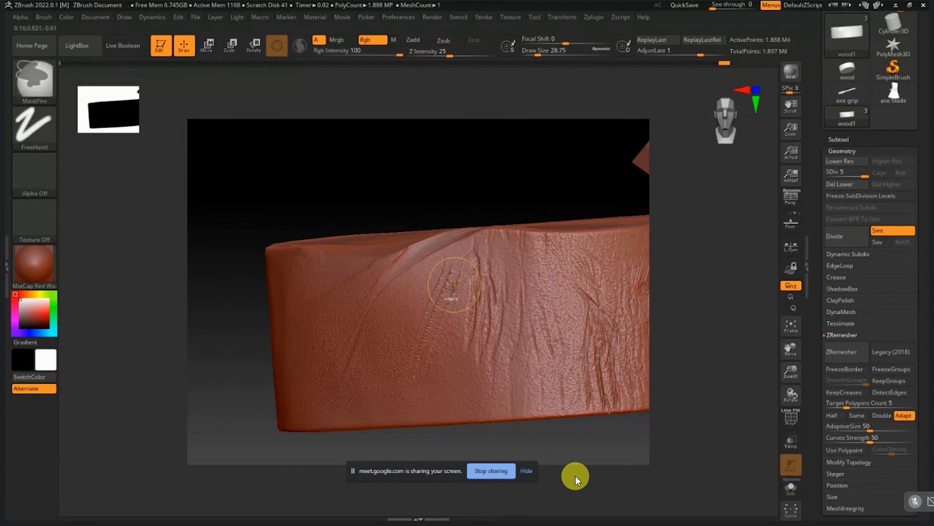
key(ctrl+z)
drag(450, 270, 449, 330)
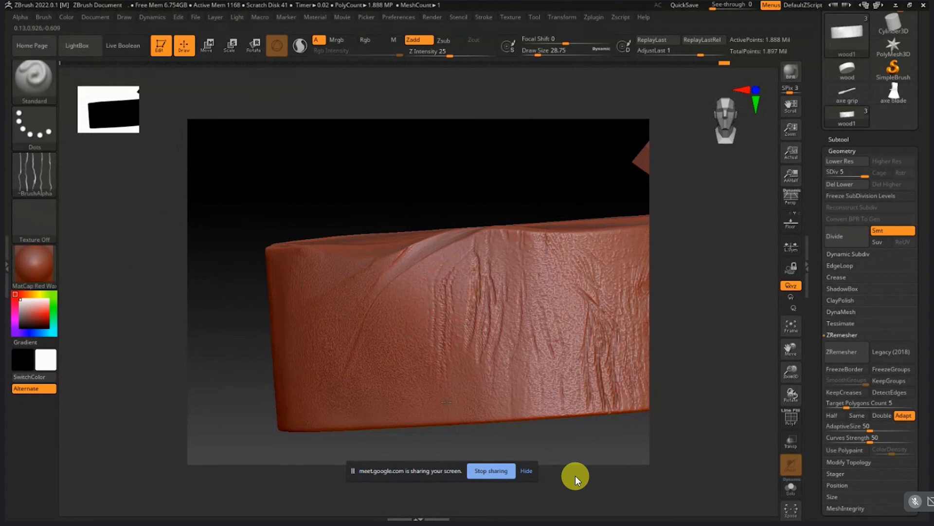
drag(444, 407, 441, 392)
drag(440, 272, 403, 385)
drag(414, 417, 405, 391)
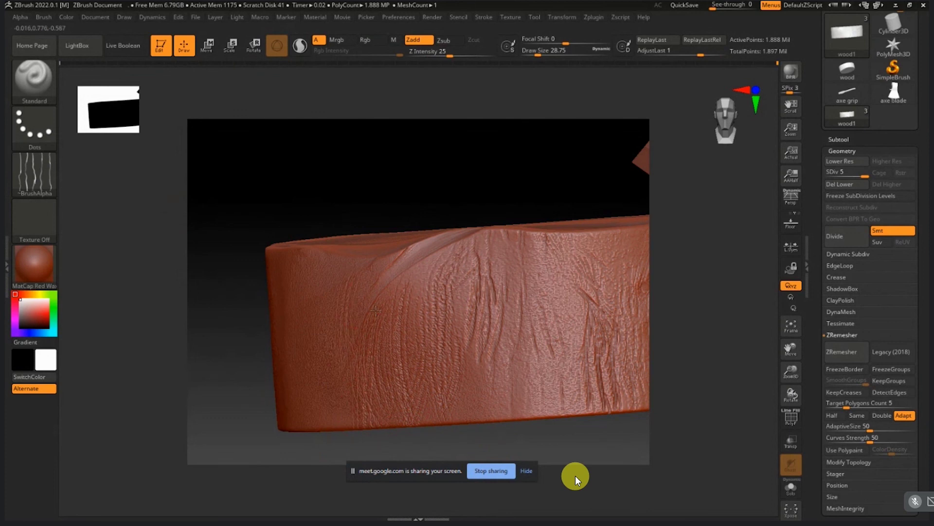
Step: Continue the grain lines beyond the slanted cut, curving them around an oval area near the block's upper edge
mouse_move(373, 332)
right_down()
mouse_move(367, 303)
mouse_move(399, 313)
mouse_move(390, 307)
right_up()
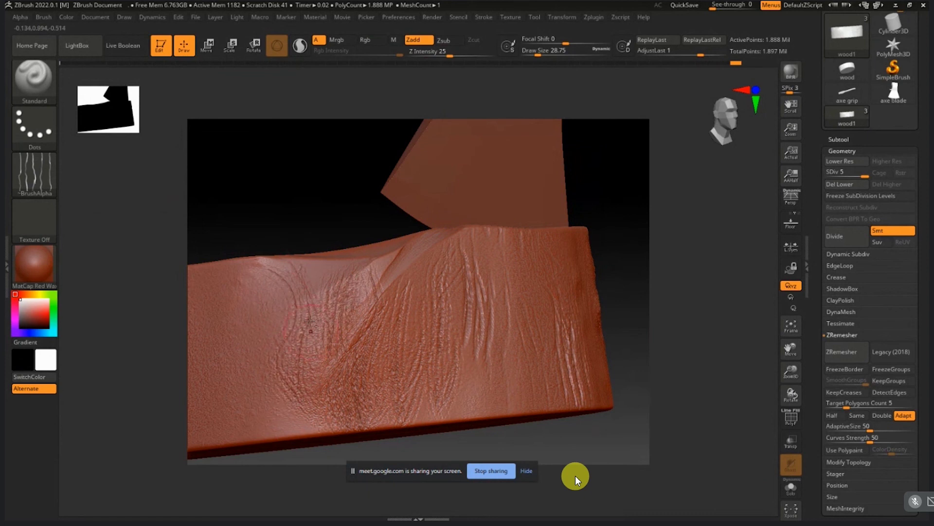
click(303, 419)
drag(255, 364, 278, 415)
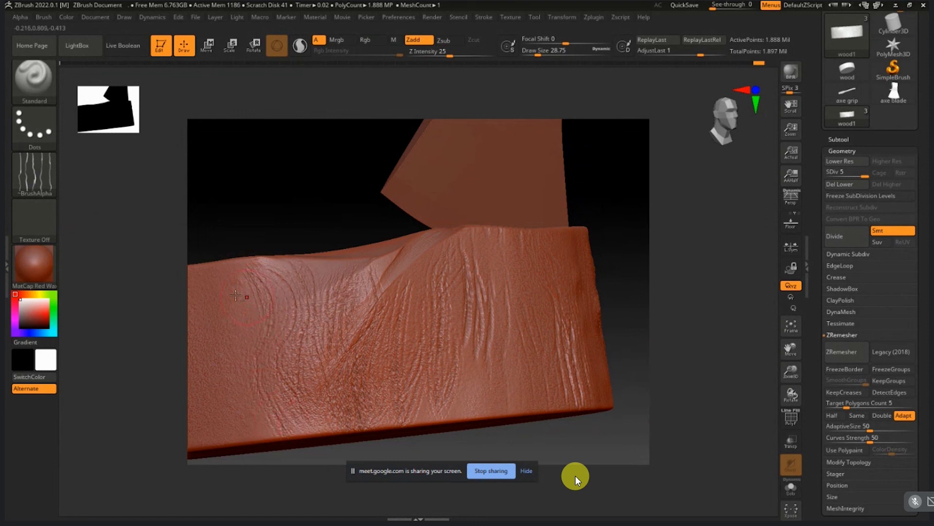
click(234, 278)
drag(253, 369, 246, 445)
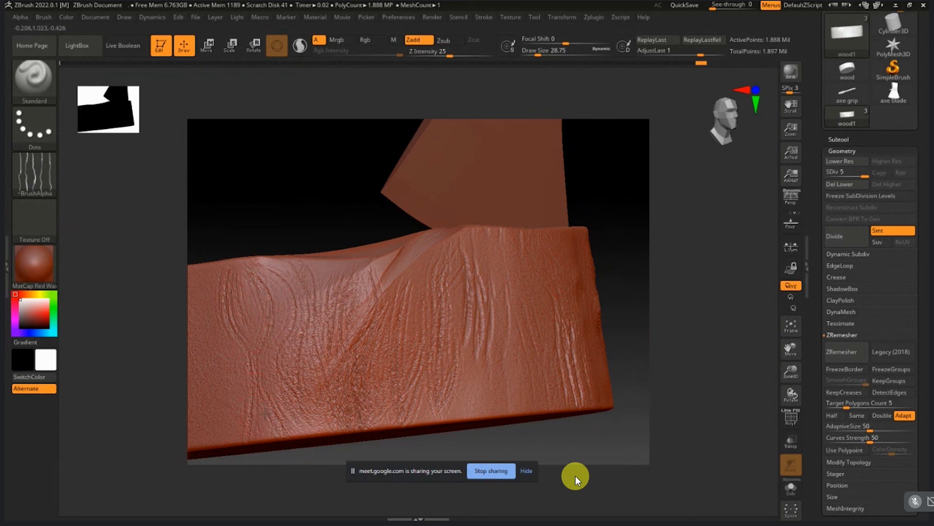
drag(215, 306, 207, 305)
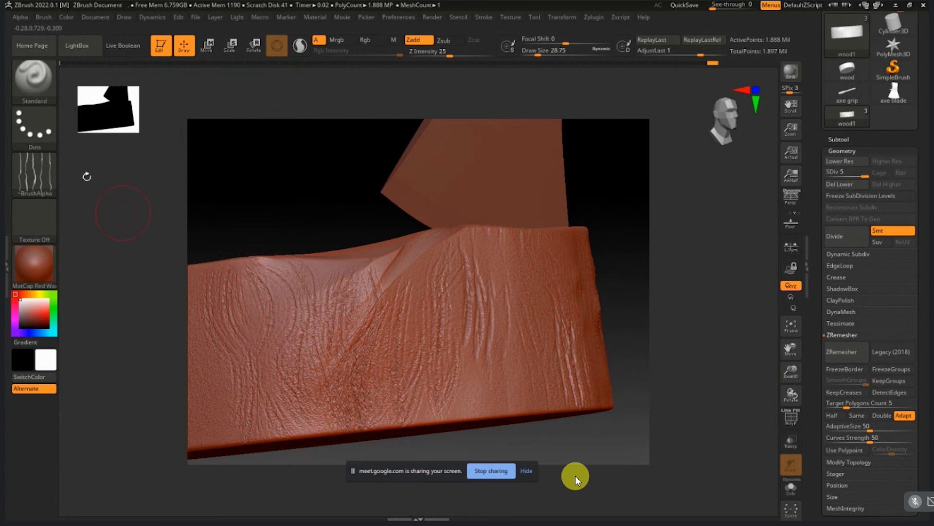
Step: Carve an oval knot hollow inside the curved grain lines with the Clay brush
click(38, 77)
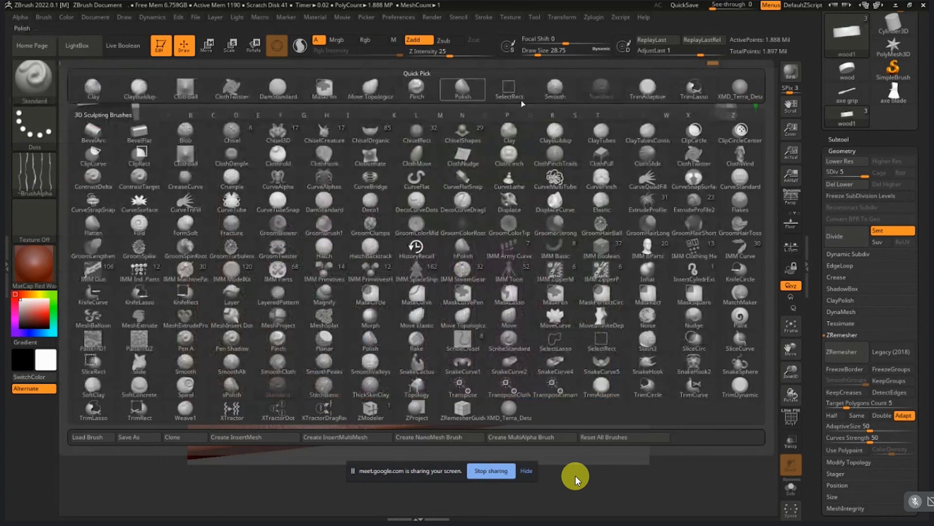
click(92, 88)
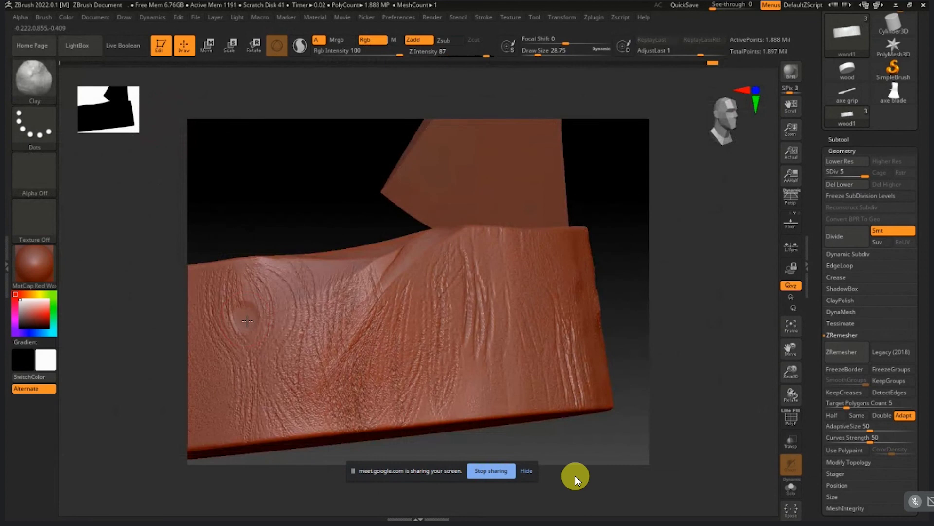
mouse_move(241, 323)
mouse_down()
mouse_move(250, 298)
mouse_move(253, 317)
mouse_move(248, 277)
mouse_move(250, 302)
mouse_up()
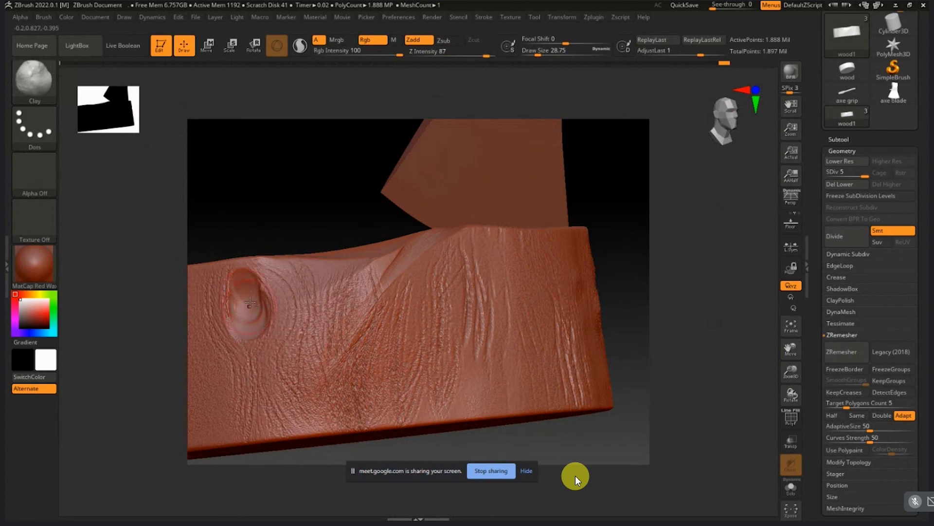
Step: Extend the knot hollow into a narrow crack downward at draw size about 8, and up to the block's upper edge at about 18
key(s)
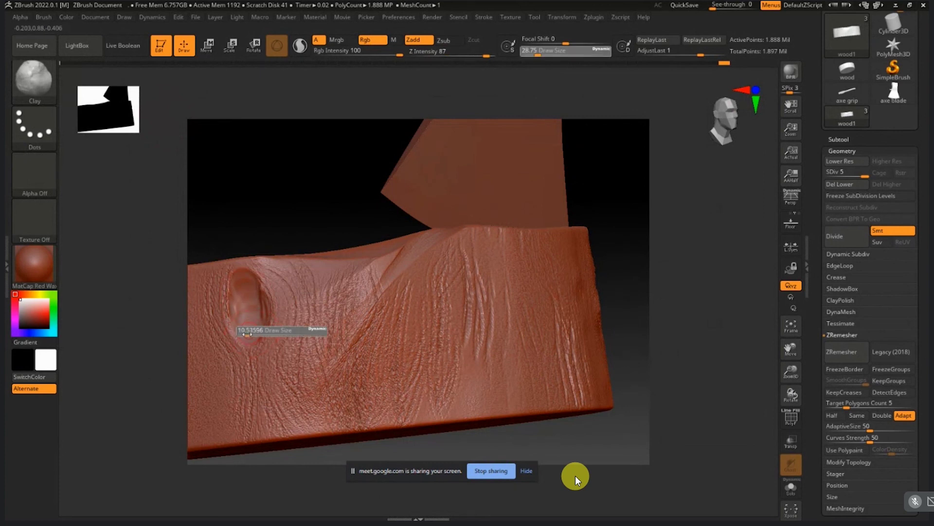
drag(248, 335, 247, 336)
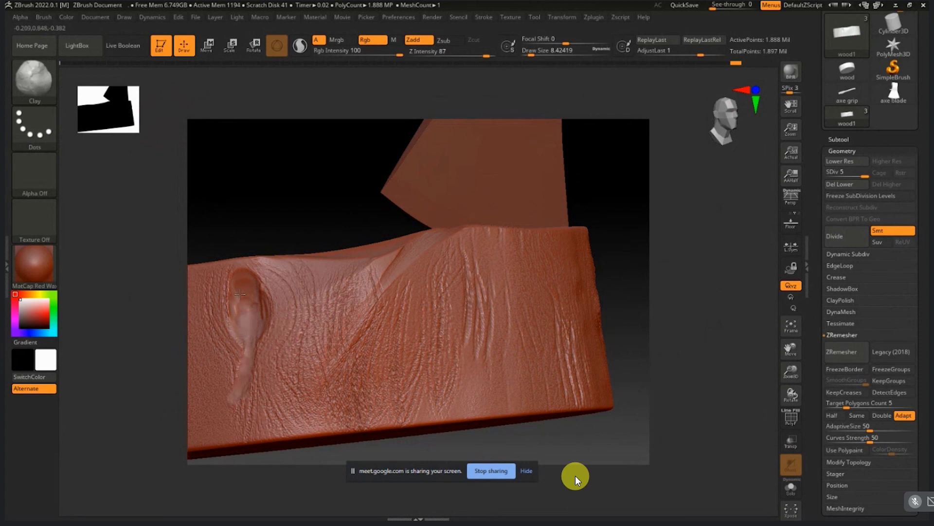
key(s)
mouse_move(241, 305)
mouse_down()
mouse_move(255, 313)
mouse_move(249, 303)
mouse_move(246, 348)
mouse_move(252, 298)
mouse_move(254, 317)
mouse_move(233, 261)
mouse_up()
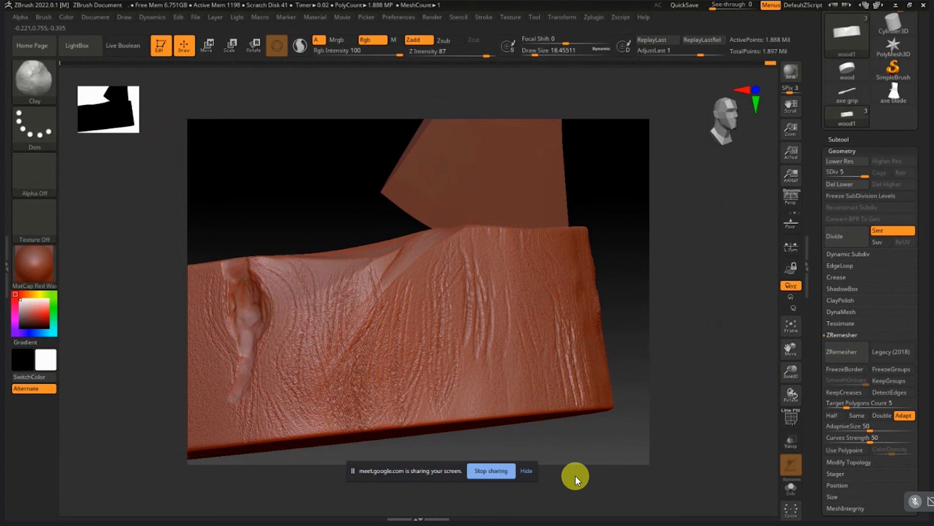
Step: Tighten the knot hollow's edges and its tapering lower crack with the Pinch brush at a draw size of about 39
key(b)
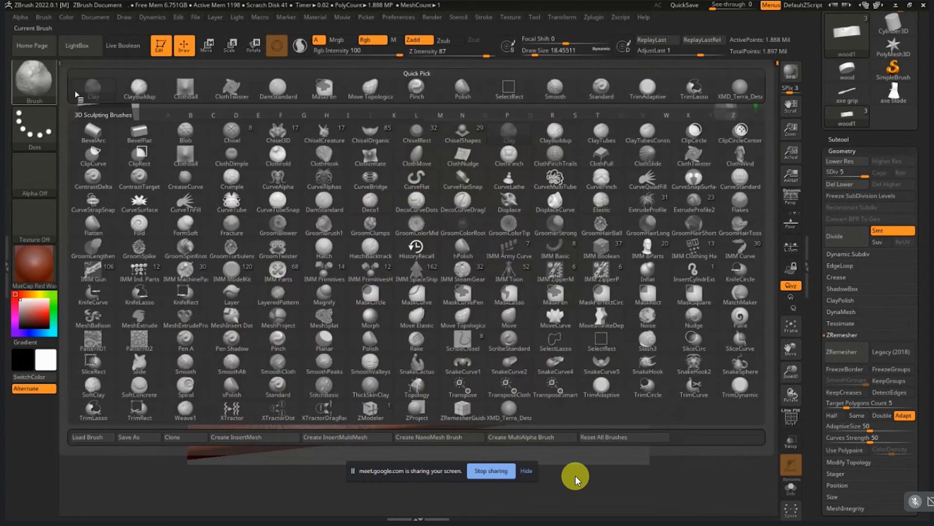
click(417, 87)
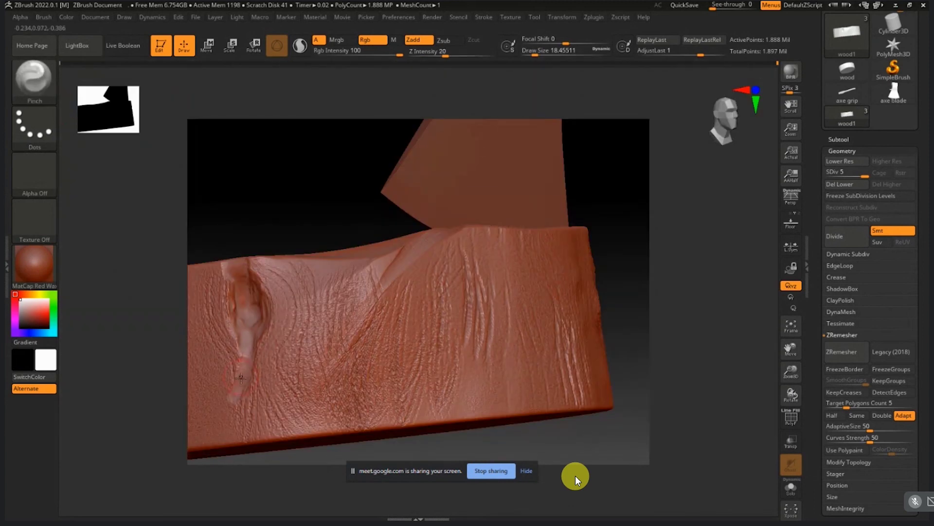
key(s)
drag(245, 383, 236, 369)
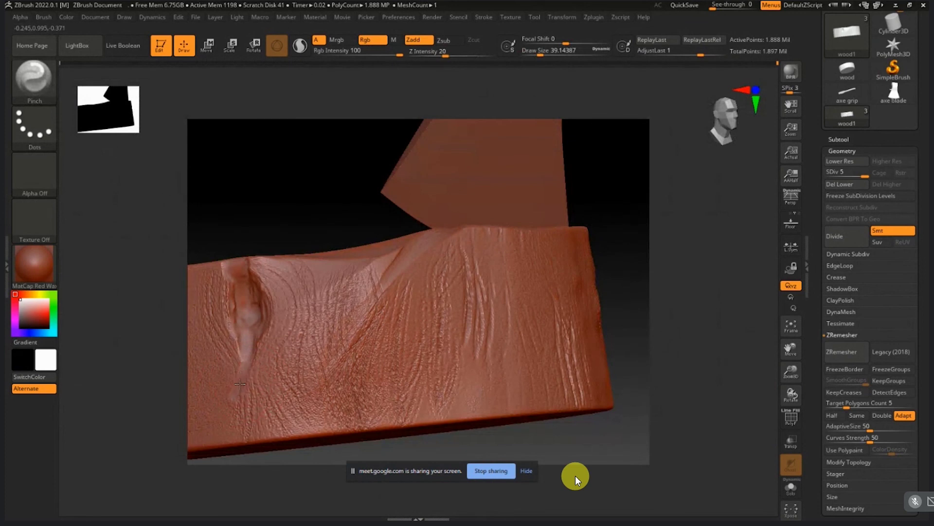
key(ctrl+z)
key(ctrl+shift+z)
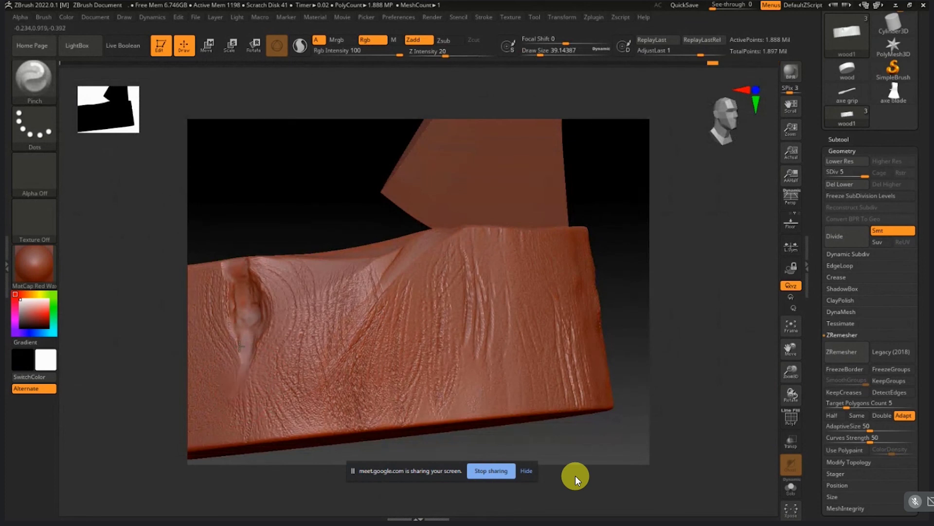
mouse_move(248, 263)
mouse_down()
mouse_move(227, 262)
mouse_move(238, 266)
mouse_up()
click(34, 78)
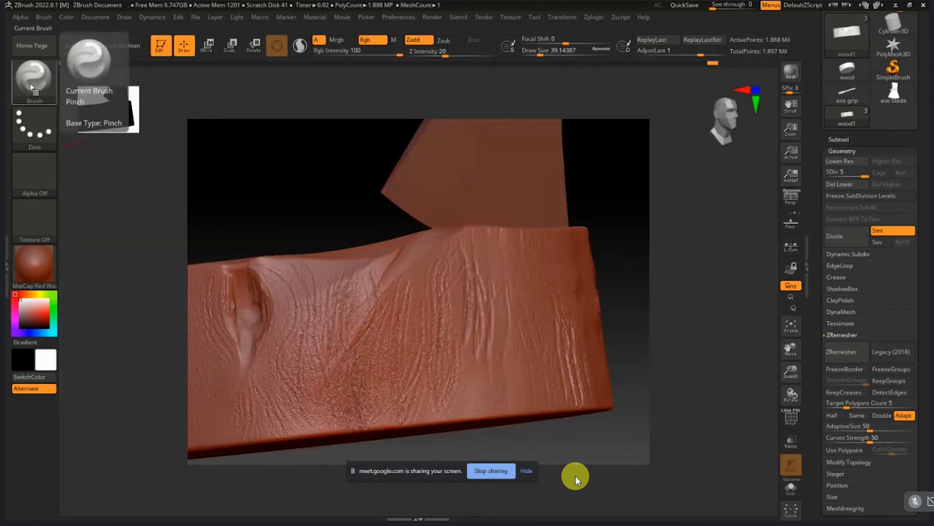
click(35, 83)
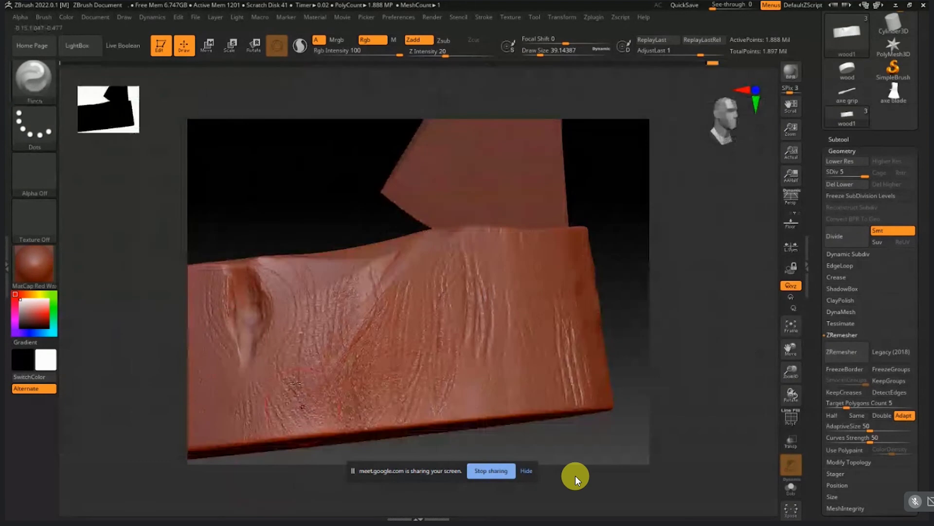
drag(235, 346, 241, 382)
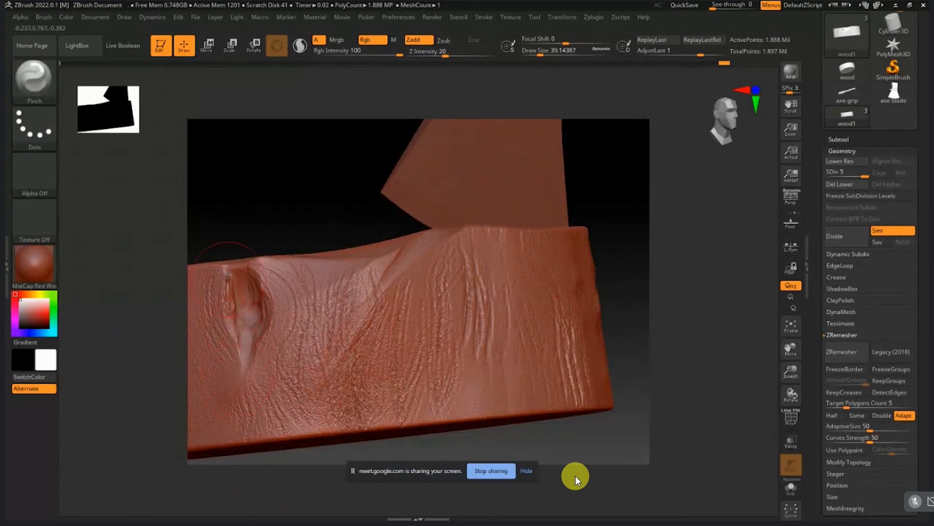
Step: Pinch the upper rim of the knot on the wood's side and switch to the Polish brush
drag(232, 269, 245, 270)
click(51, 81)
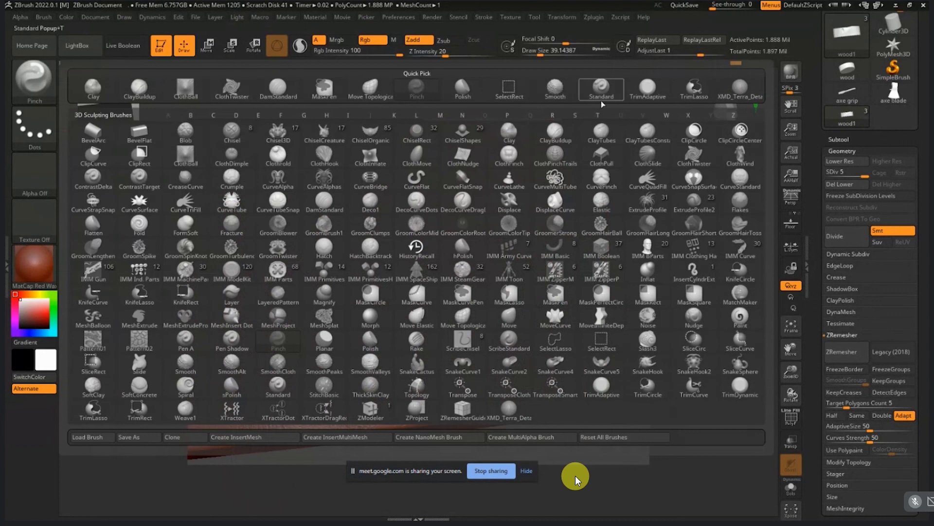
click(463, 87)
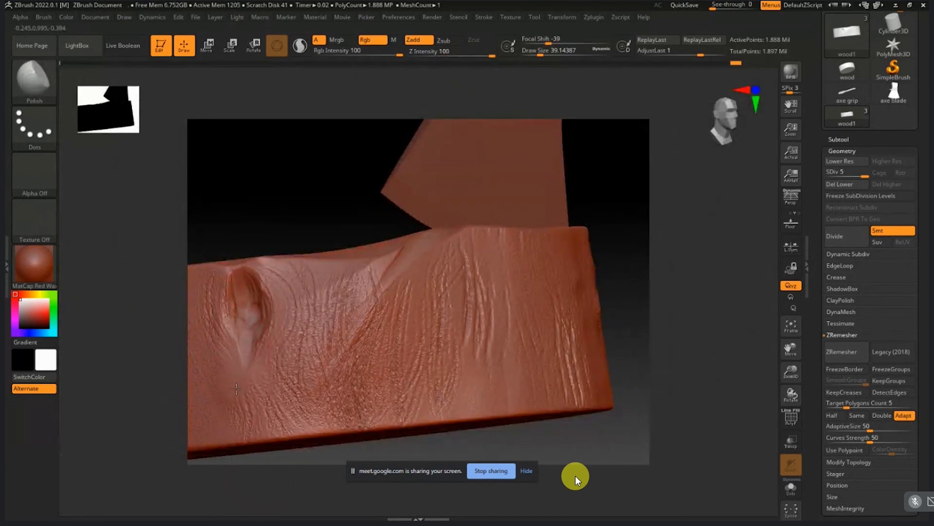
key(ctrl)
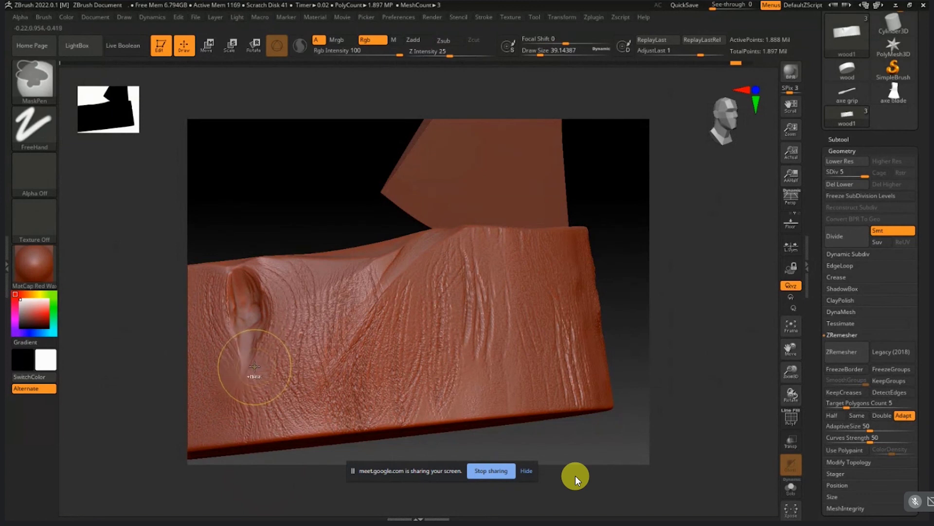
click(38, 74)
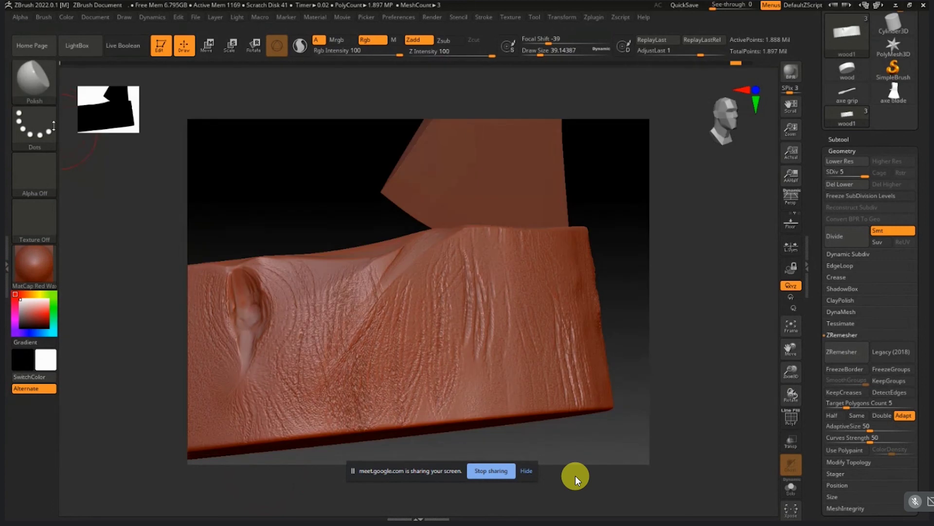
Step: Try carving a diagonal curved groove beside the knot with the ScribeStandard brush, and undo it
click(43, 74)
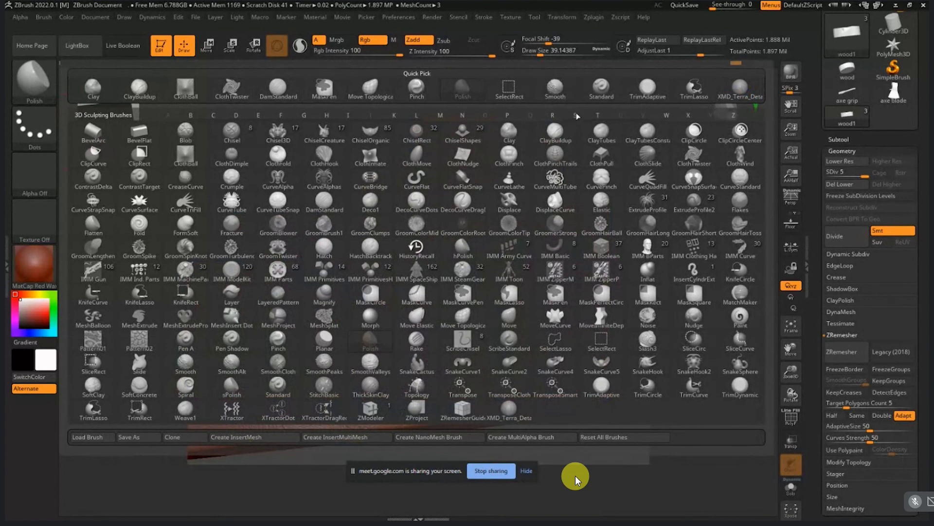
key(s)
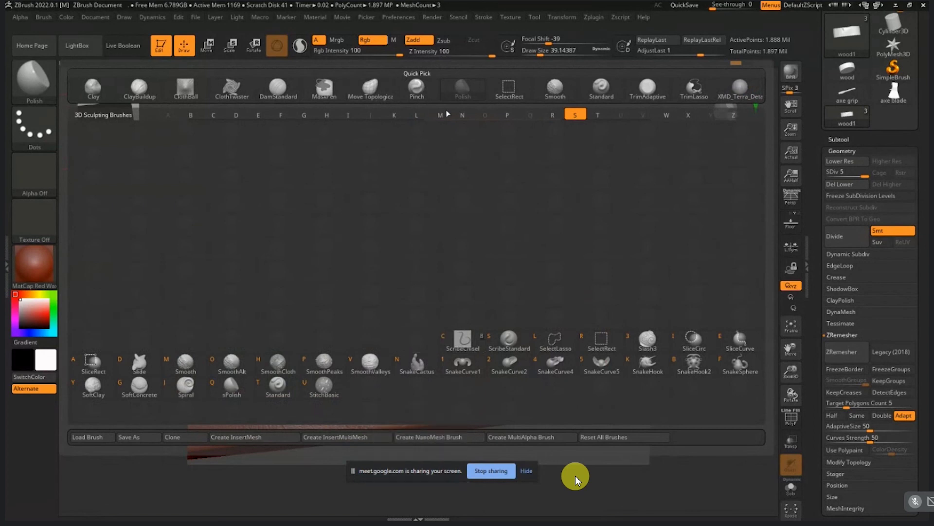
click(576, 115)
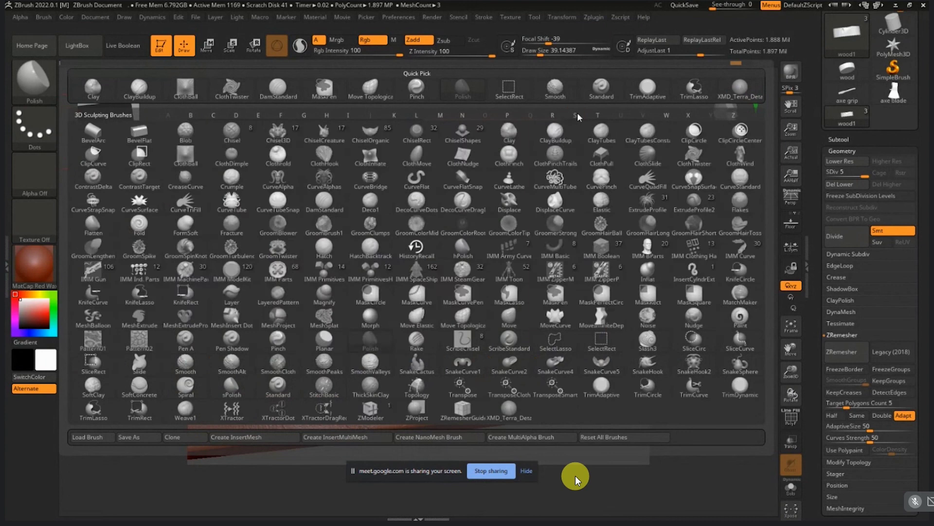
click(576, 115)
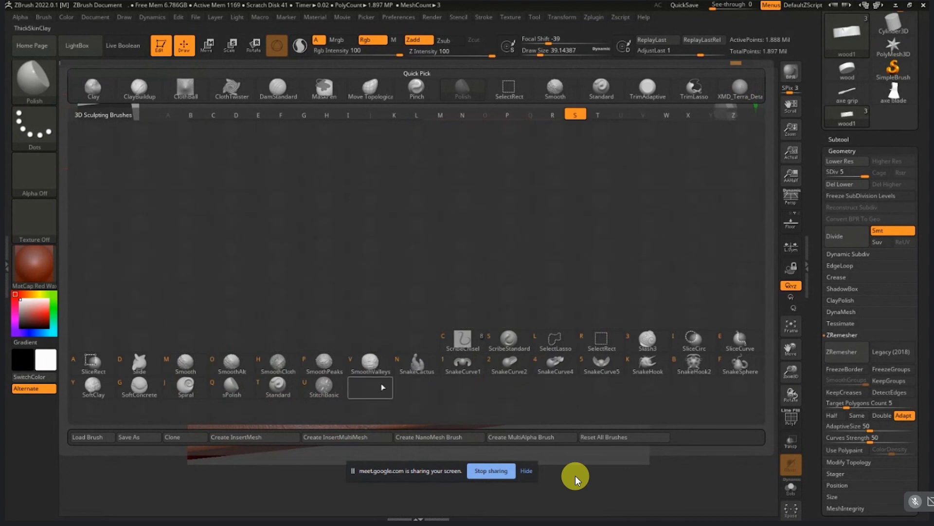
click(509, 340)
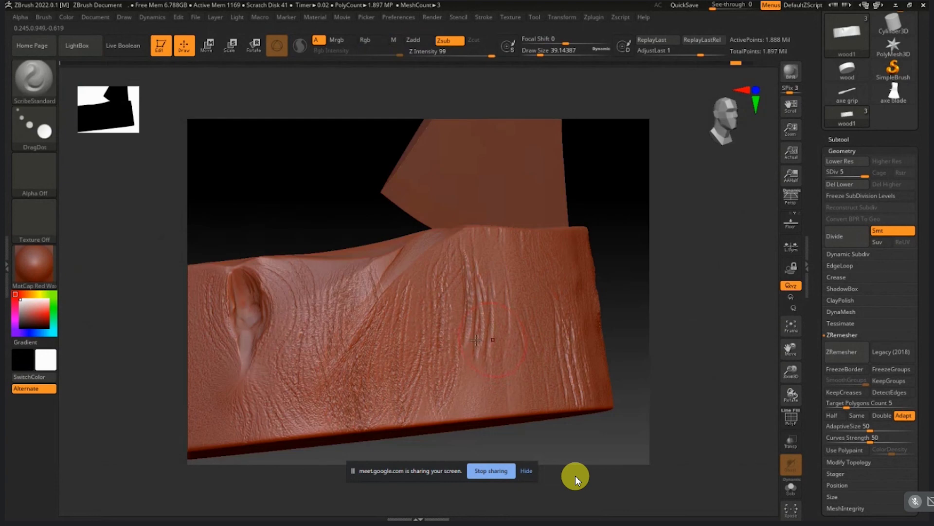
drag(417, 306, 356, 366)
drag(324, 400, 322, 401)
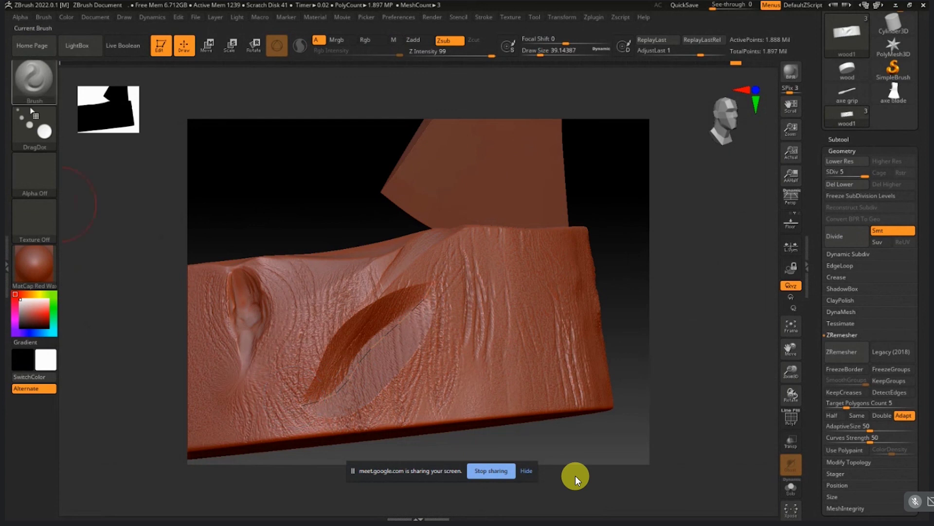
click(28, 133)
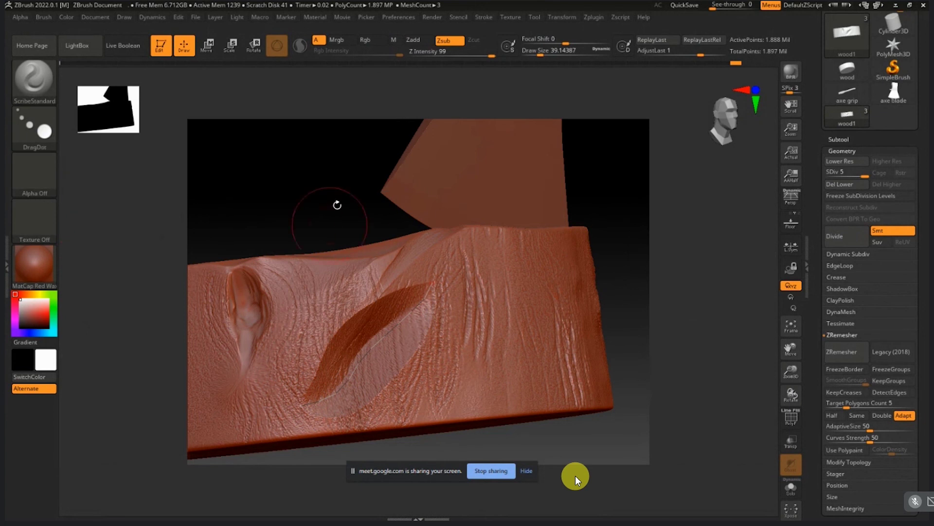
key(ctrl)
key(ctrl+z)
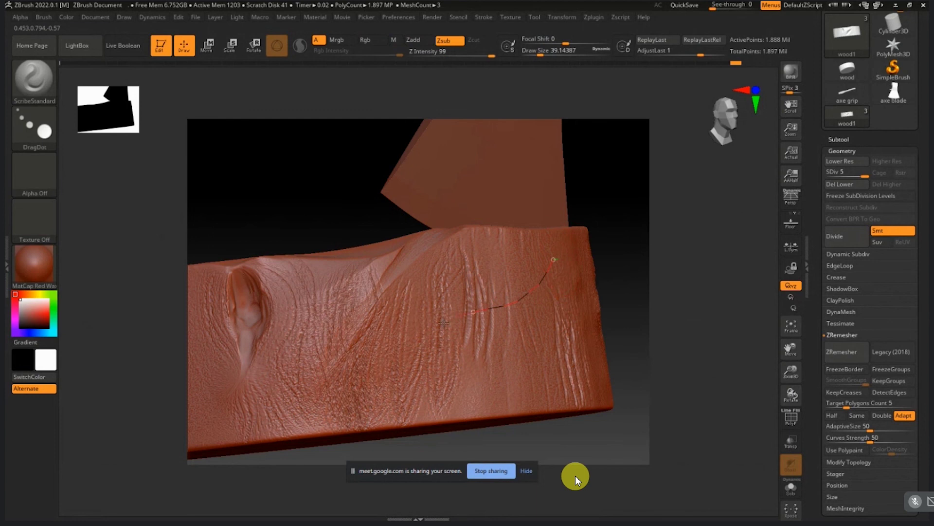
Step: Try a longer curved groove across the wood's side at draw size 64, reposition its curve, and undo it
drag(443, 323, 373, 378)
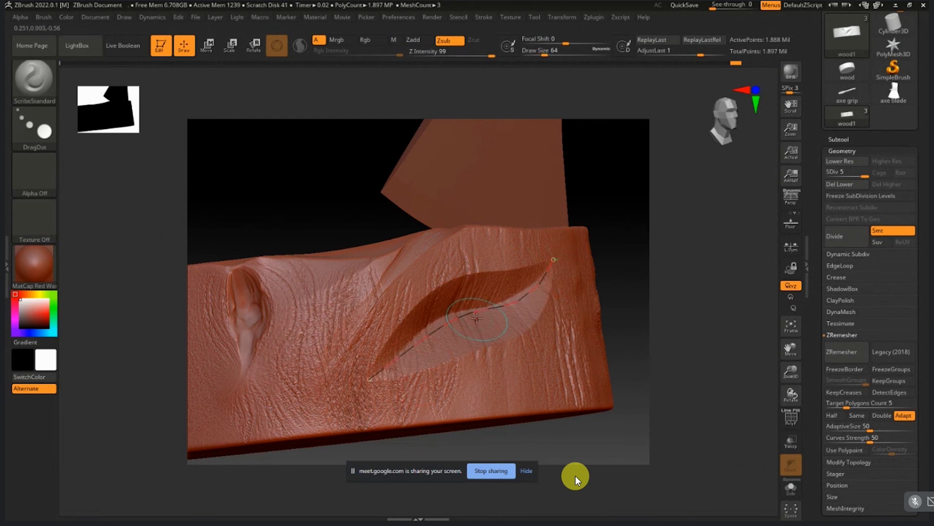
mouse_move(554, 258)
mouse_down()
mouse_move(567, 252)
mouse_move(558, 257)
mouse_up()
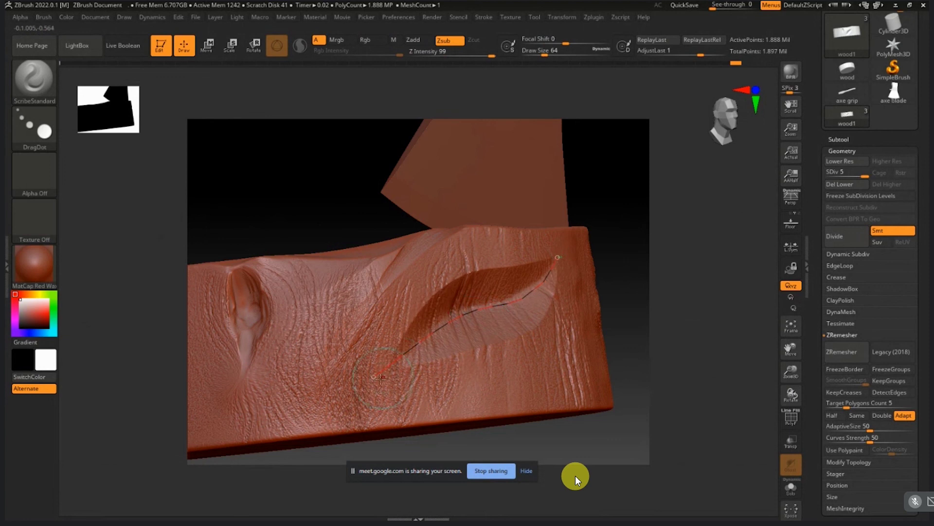
mouse_move(470, 316)
mouse_down()
mouse_move(456, 327)
mouse_move(476, 342)
mouse_up()
click(458, 322)
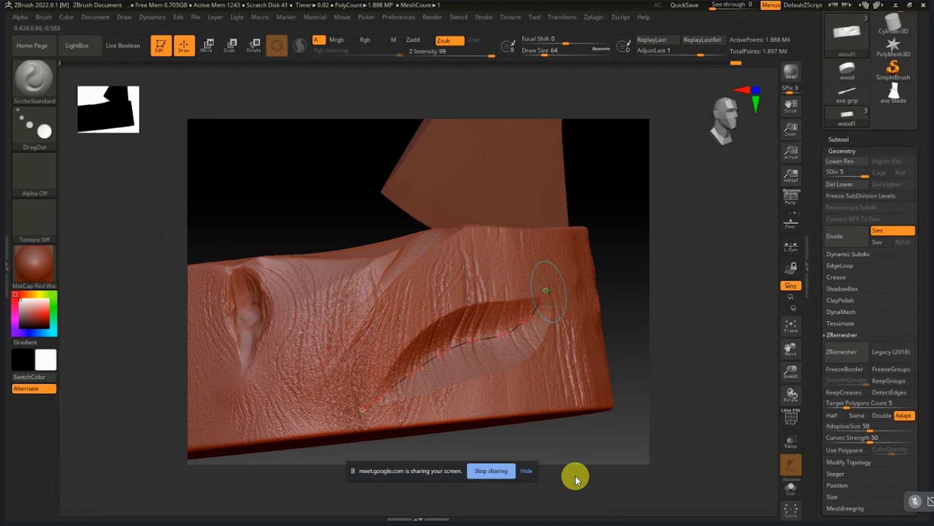
drag(546, 290, 552, 281)
key(bracketleft)
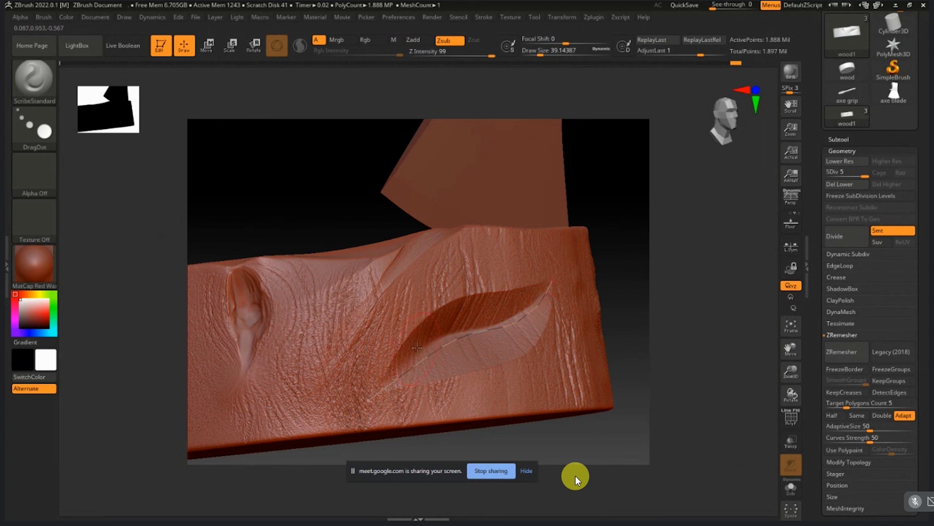
key(ctrl+z)
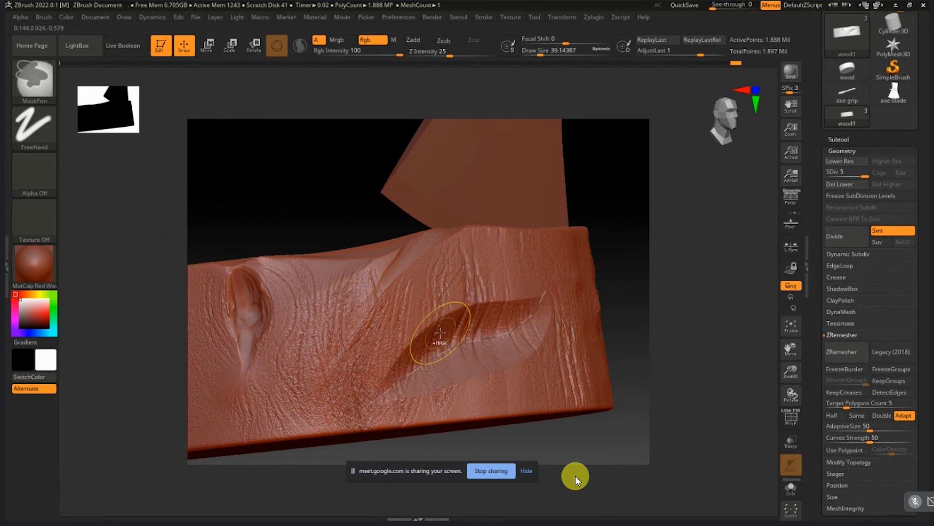
key(ctrl+z)
key(ctrl+z)
key(ctrl+z)
key(ctrl+z)
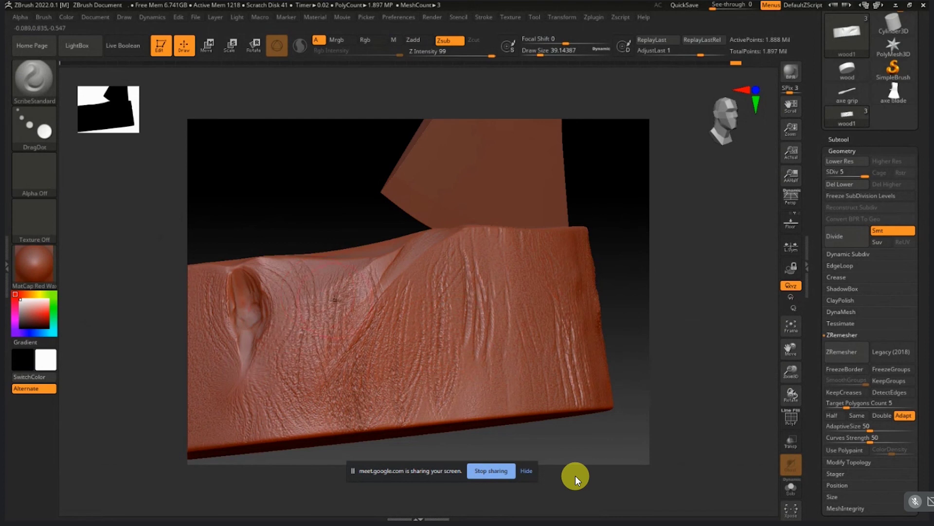
Step: Try a curved groove on the plain end of the wood's side, inspect it from an angle, and undo it
key(f)
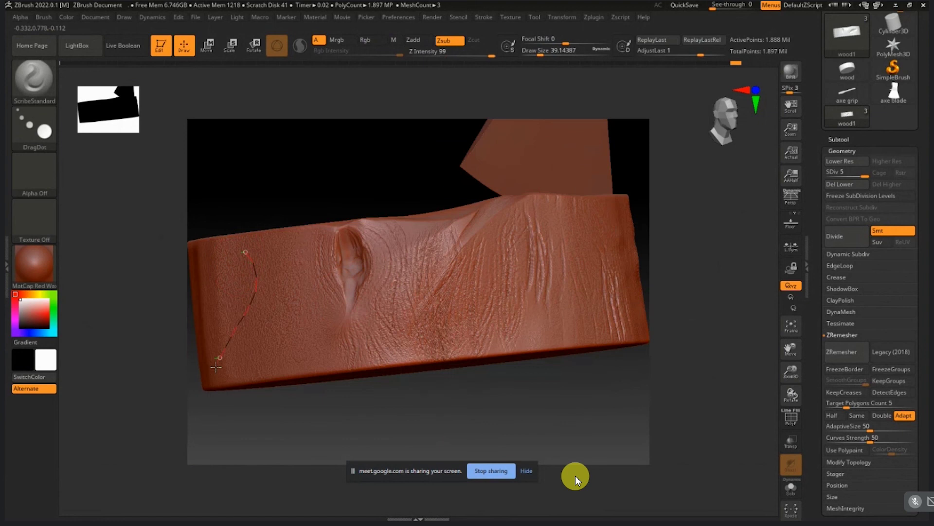
drag(217, 357, 218, 356)
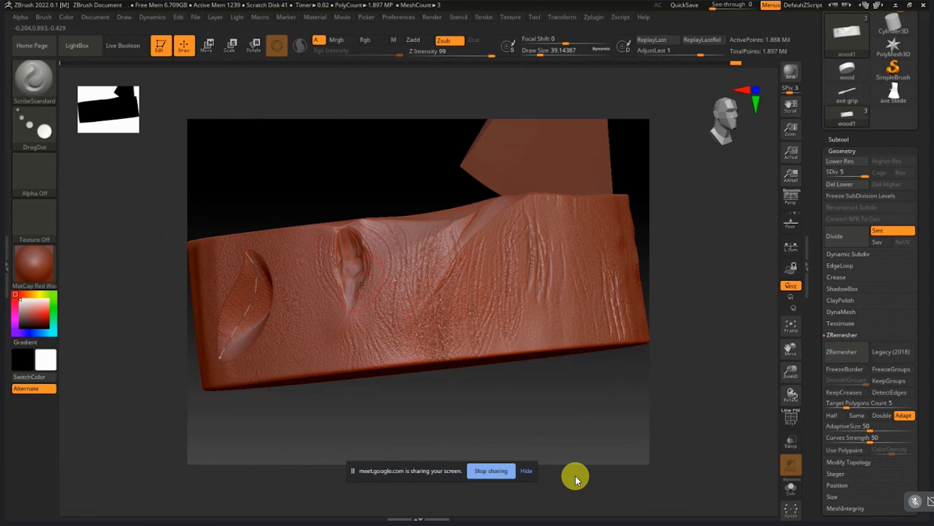
alt+right_drag(347, 340, 411, 327)
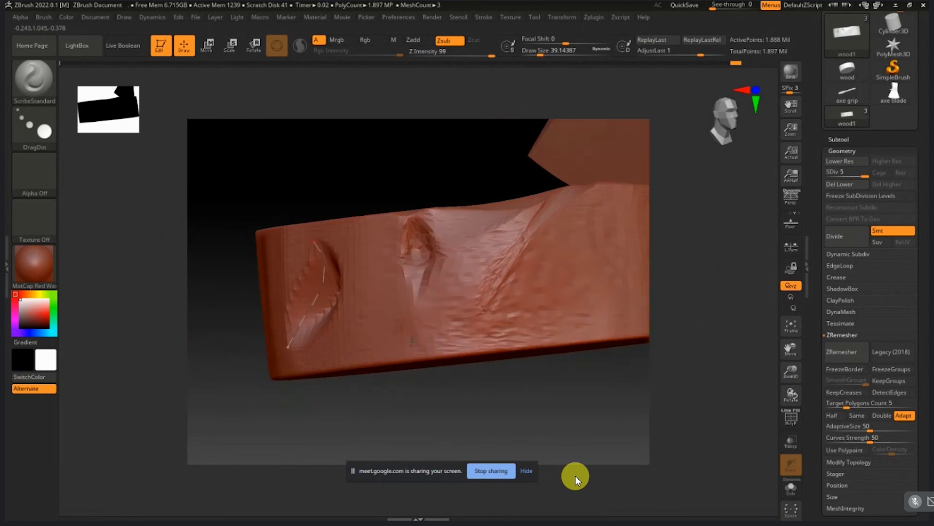
right_drag(341, 209, 359, 275)
shift+drag(281, 215, 306, 250)
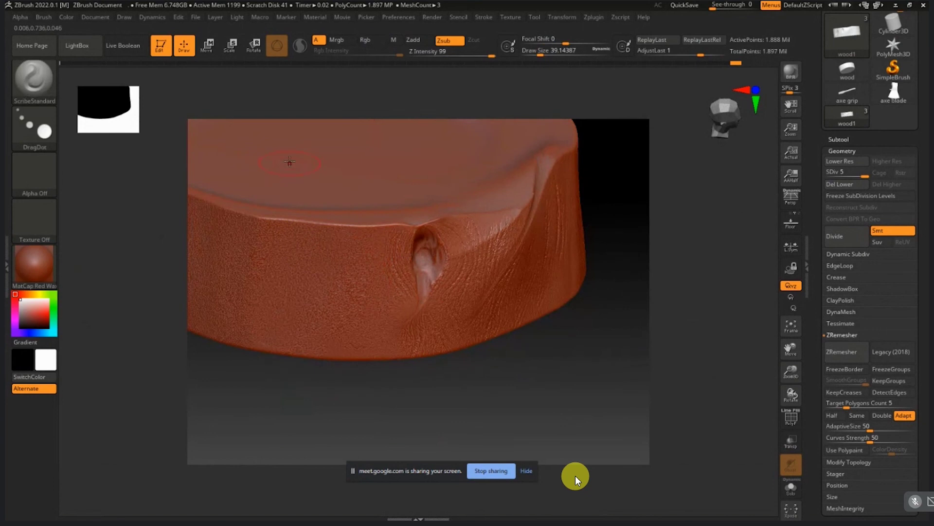
Step: Try a curved groove running from the wood's top face over the edge onto the side, and undo it
drag(301, 191, 285, 251)
click(242, 300)
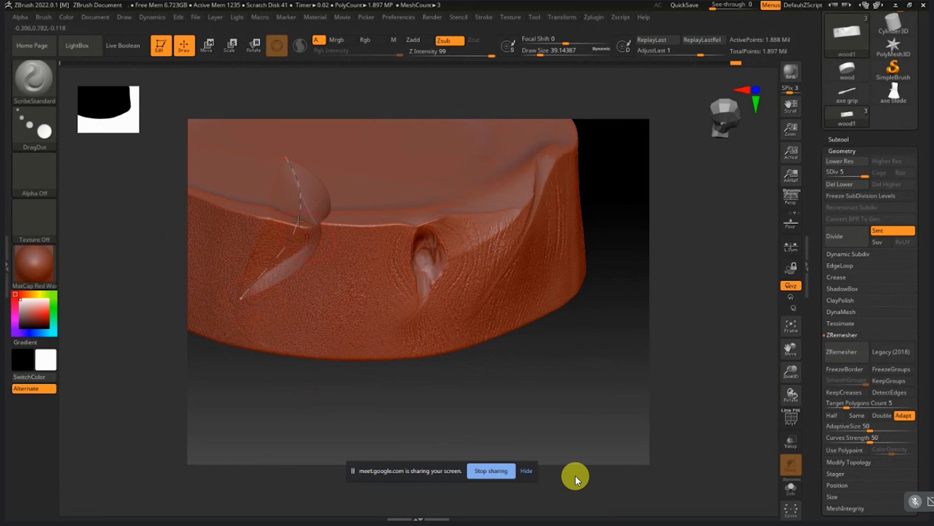
drag(296, 219, 289, 226)
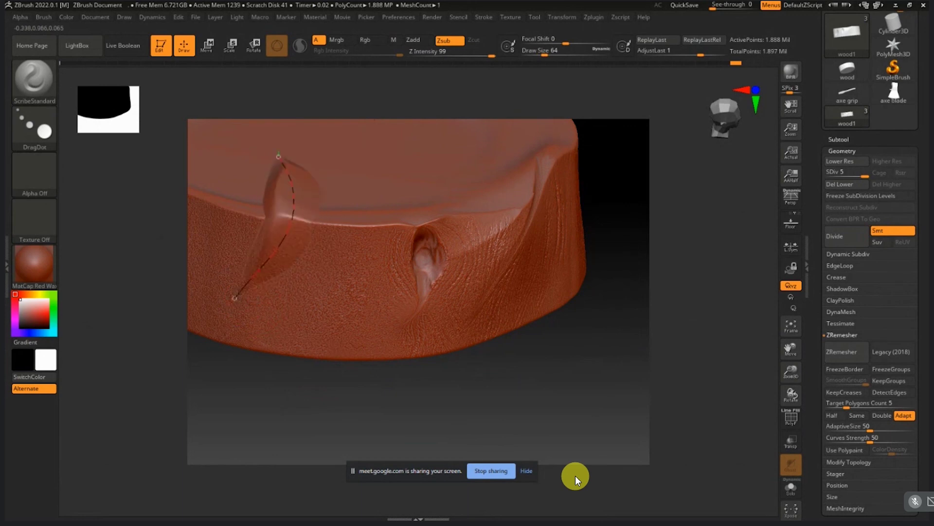
mouse_move(236, 297)
mouse_down()
mouse_move(235, 314)
mouse_move(241, 276)
mouse_up()
key(ctrl)
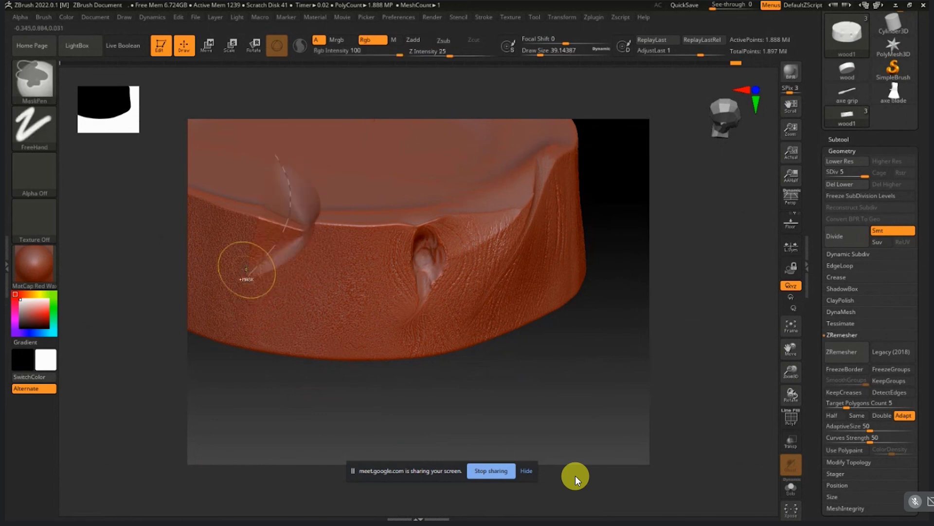
key(ctrl+z)
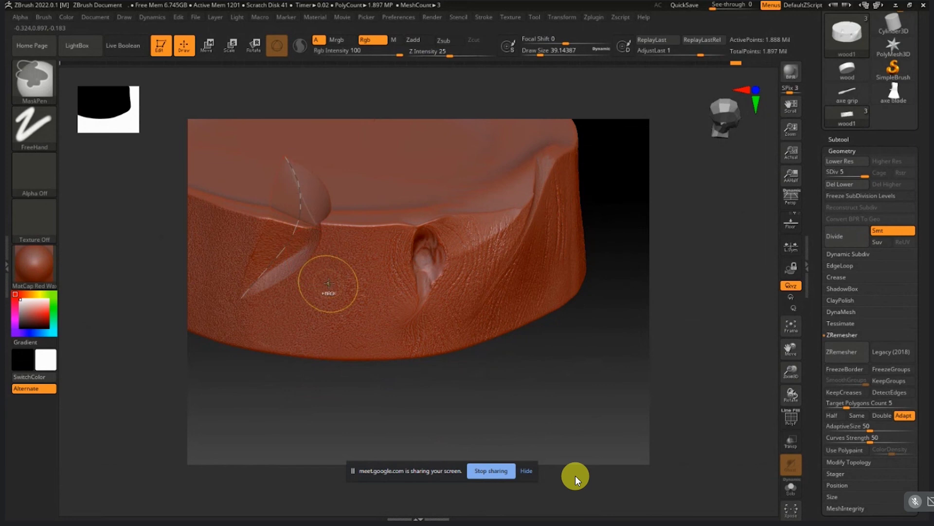
key(ctrl+z)
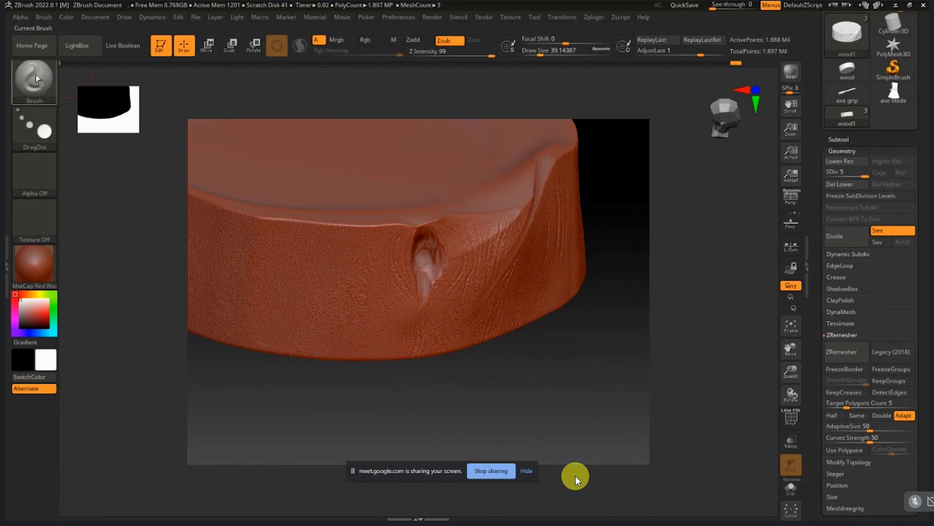
Step: Build up a raised oval ring for a second knot beside the existing one with the ClayBuildup brush
click(29, 76)
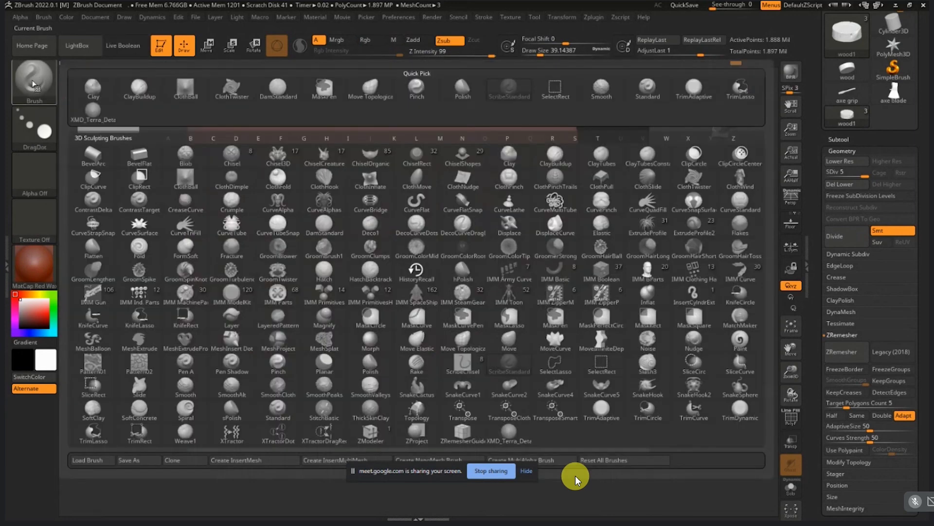
click(31, 86)
click(42, 78)
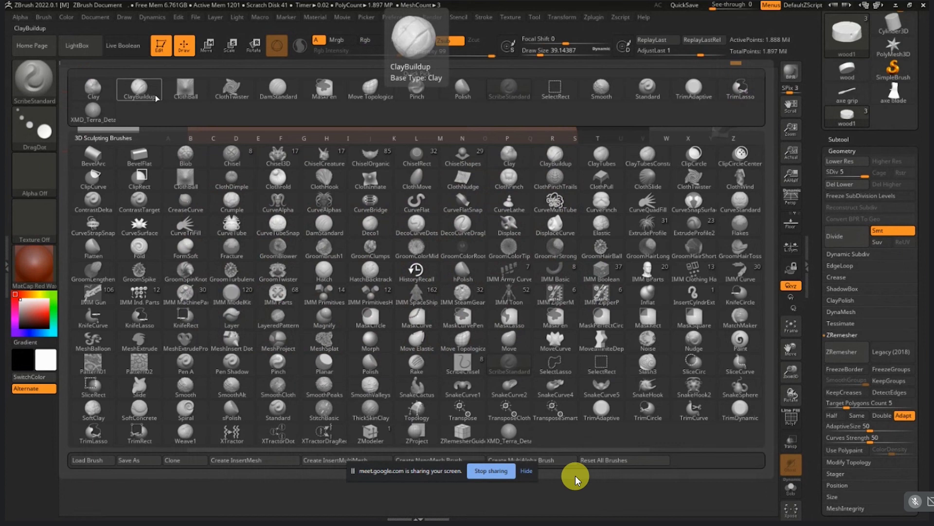
click(140, 90)
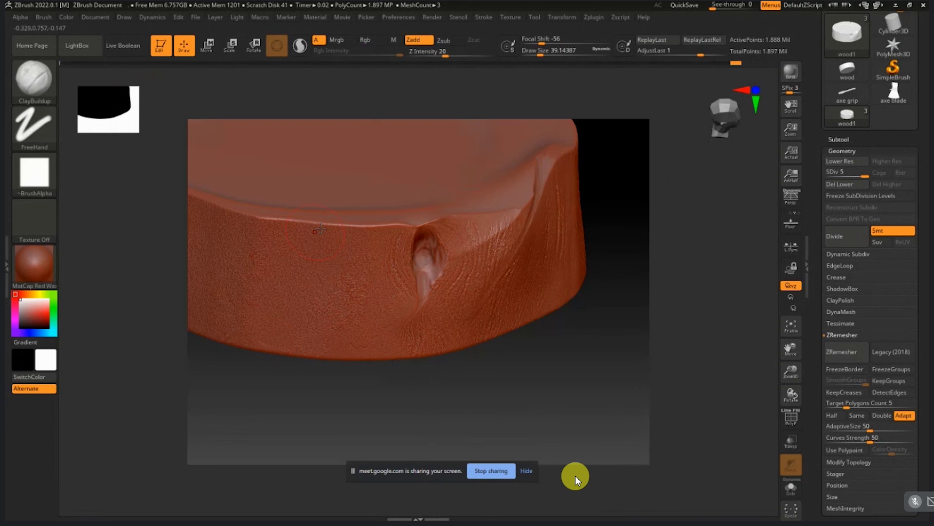
mouse_move(303, 280)
mouse_down()
mouse_move(314, 233)
mouse_move(294, 311)
mouse_up()
drag(336, 261, 313, 292)
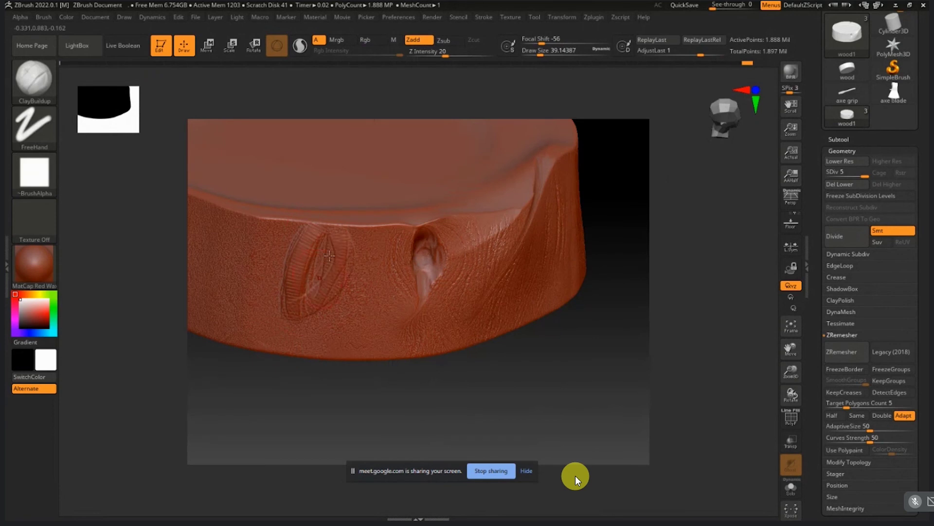
mouse_move(314, 238)
mouse_down()
mouse_move(291, 280)
mouse_move(298, 318)
mouse_up()
Step: Try softening the raised oval ring of the second knot with the Smooth brush
key(shift)
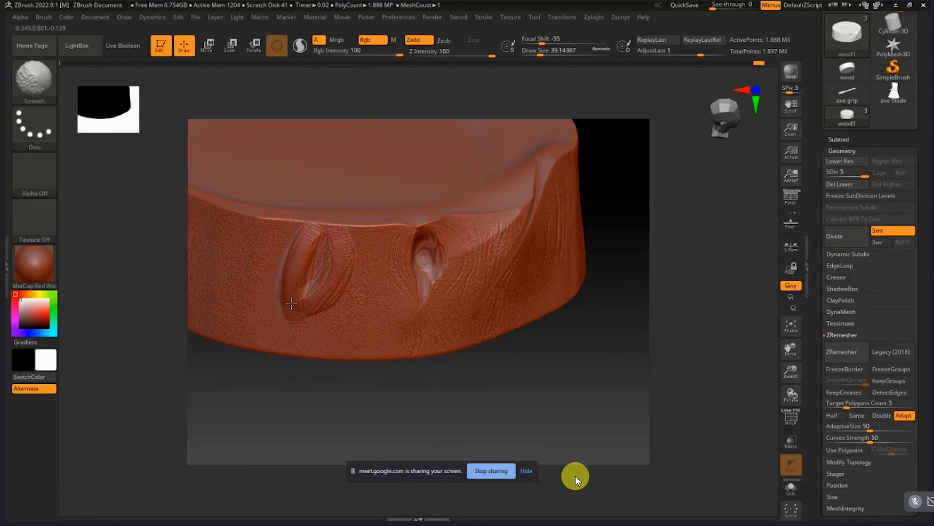
shift+drag(291, 304, 302, 310)
key(ctrl)
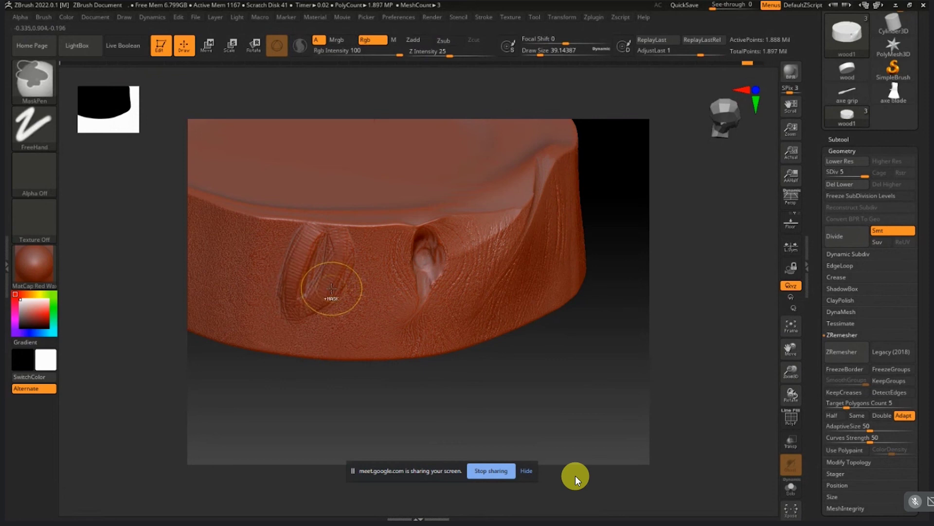
key(ctrl)
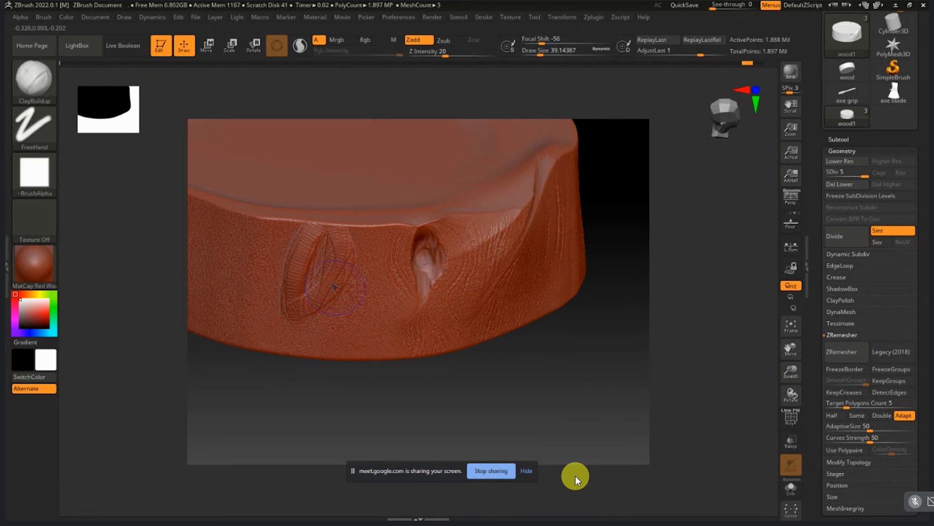
key(shift)
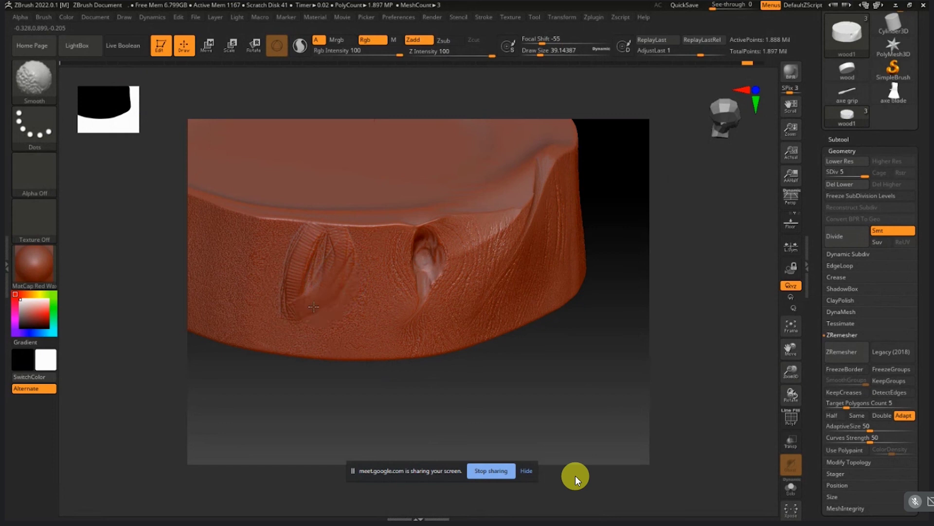
shift+drag(313, 306, 312, 305)
Step: Undo the smoothing and the clay buildup of the second knot, back to the plain textured side
key(ctrl)
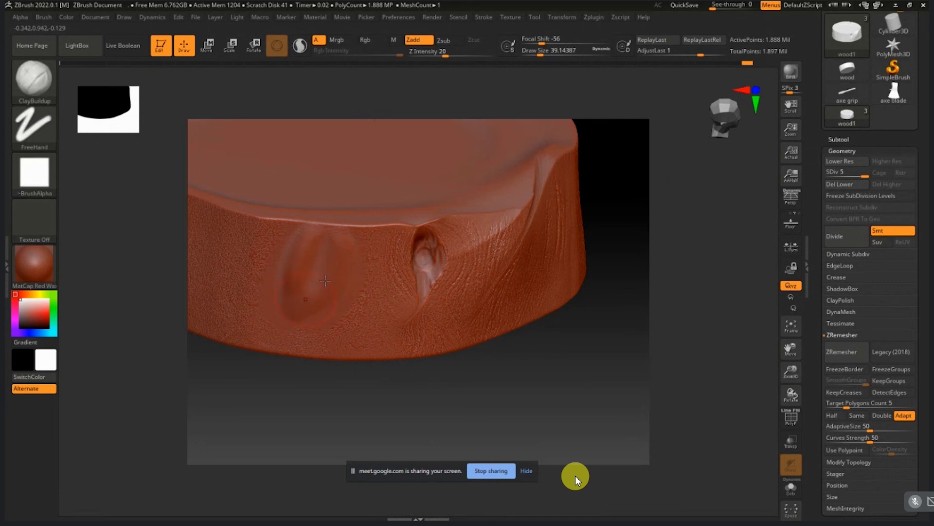
key(ctrl)
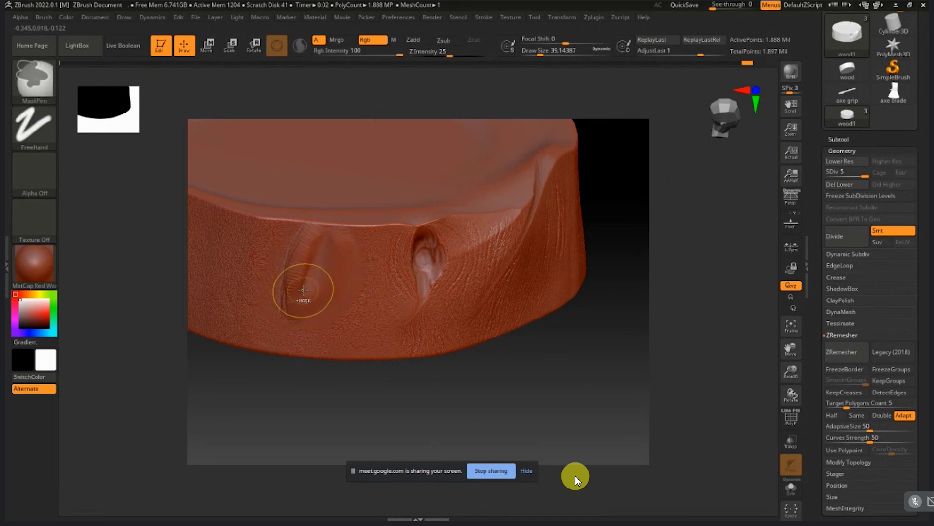
key(ctrl+z)
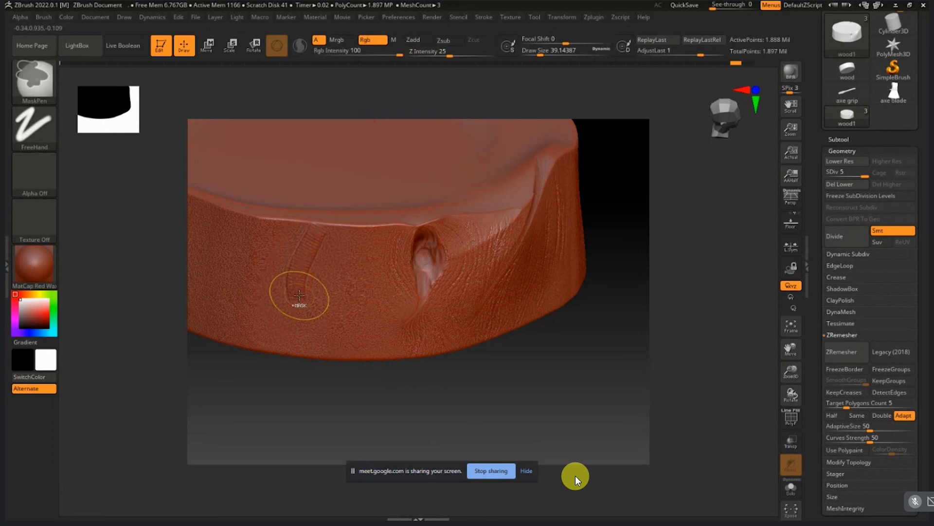
key(ctrl+z)
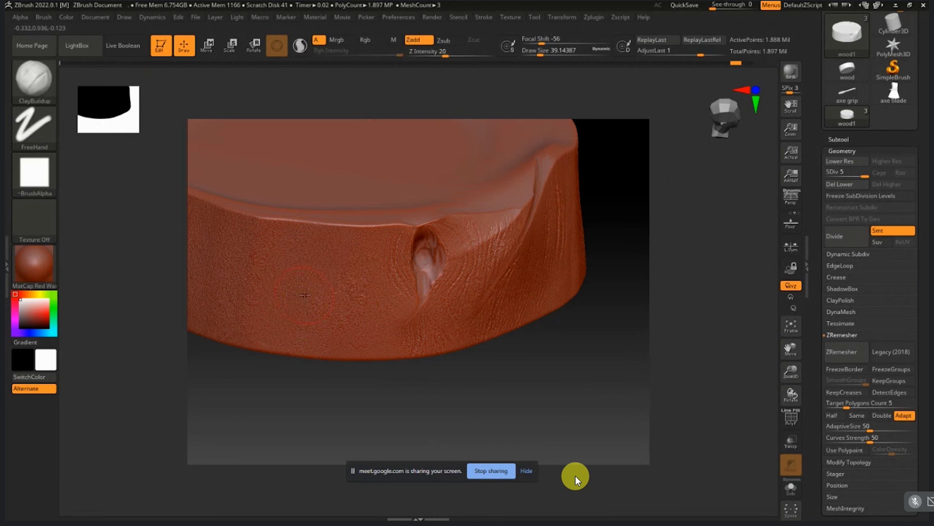
Step: Paint vertical wood grain over the plain side next to the knot using the Standard brush with its grain alpha
click(33, 78)
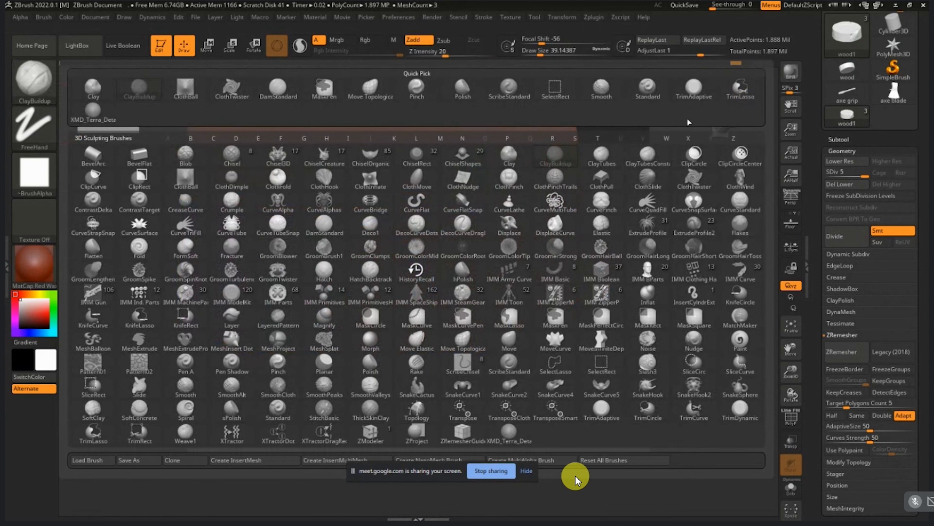
click(648, 88)
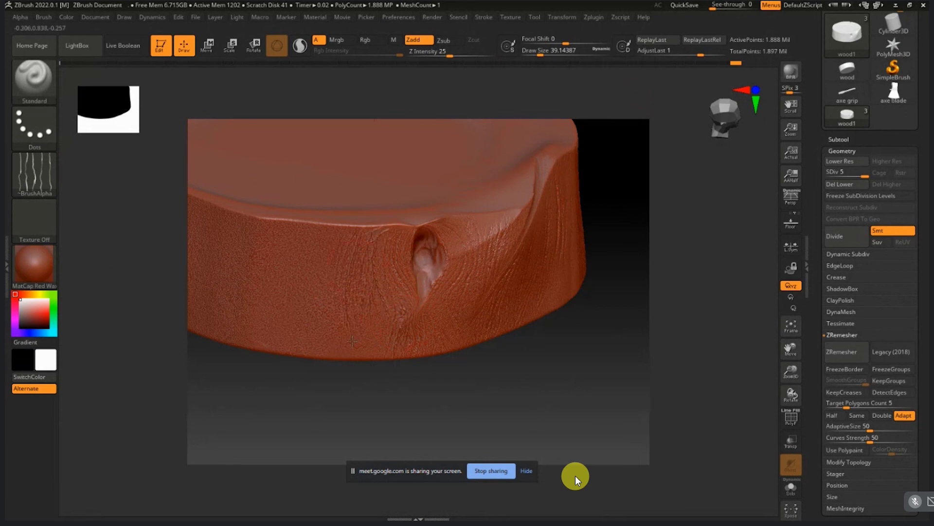
drag(352, 341, 357, 345)
mouse_move(296, 338)
mouse_down()
mouse_move(288, 316)
mouse_move(293, 282)
mouse_up()
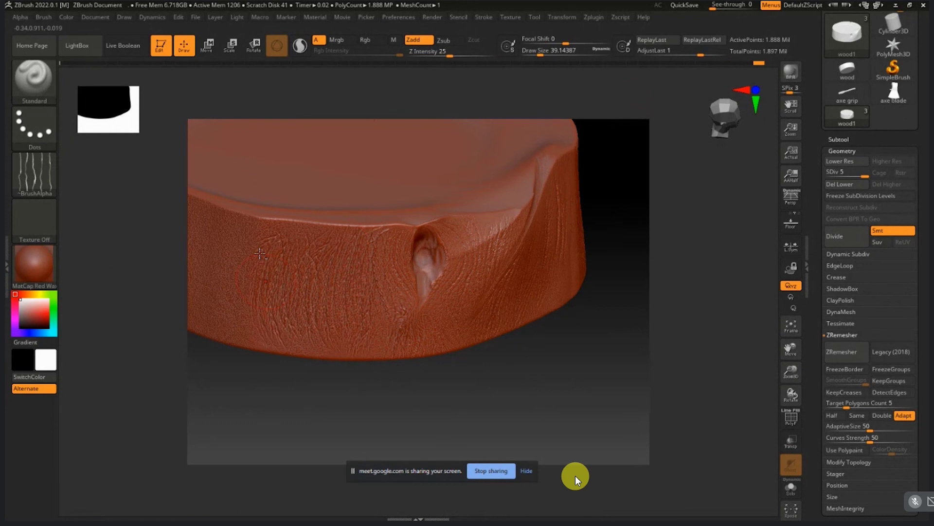
mouse_move(234, 246)
mouse_down()
mouse_move(231, 337)
mouse_move(263, 324)
mouse_up()
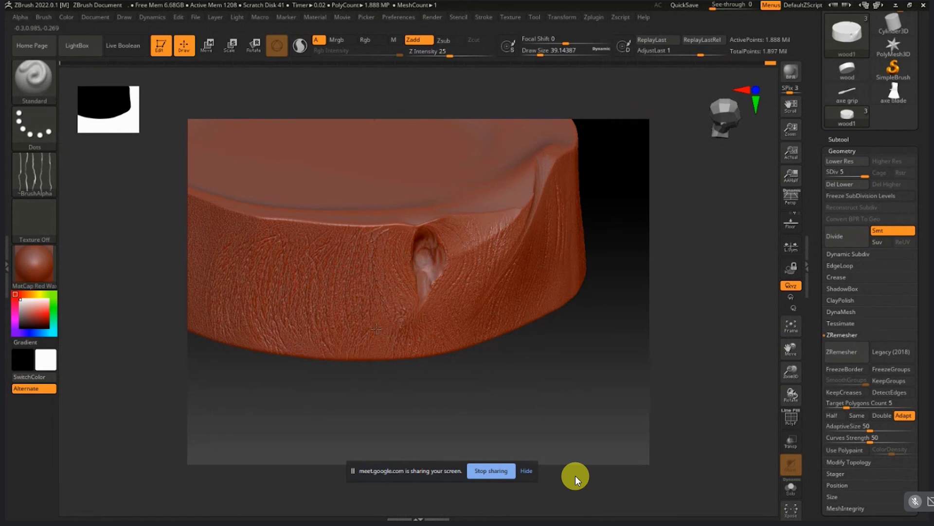
Step: Extend the grain strokes along the neighbouring section of the wood's side at a draw size of about 23
mouse_move(381, 309)
alt+right_down()
mouse_move(531, 334)
mouse_move(378, 271)
alt+right_up()
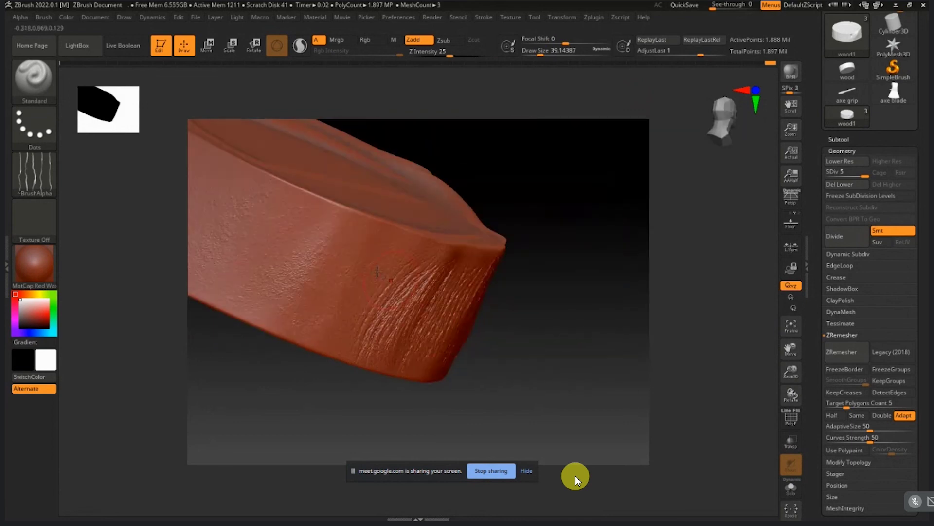
key(ctrl+z)
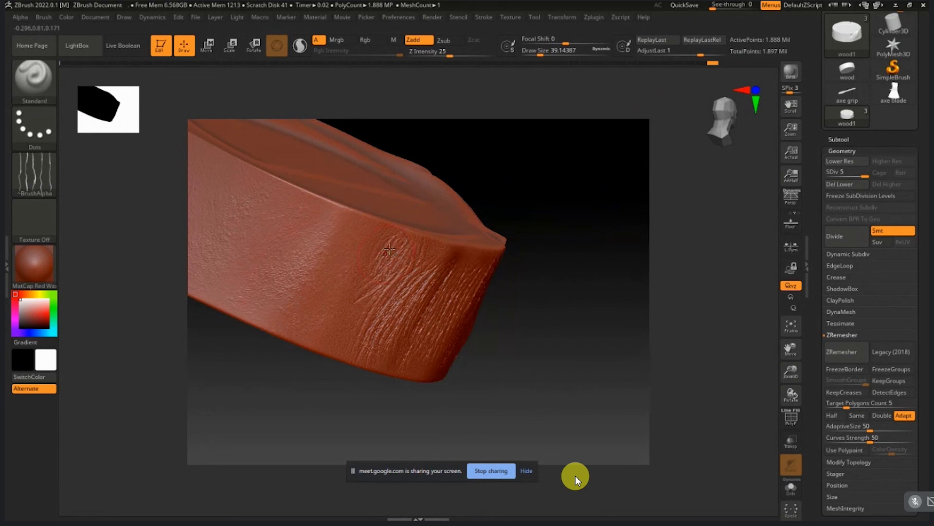
key(ctrl+shift+z)
key(s)
drag(365, 312, 361, 312)
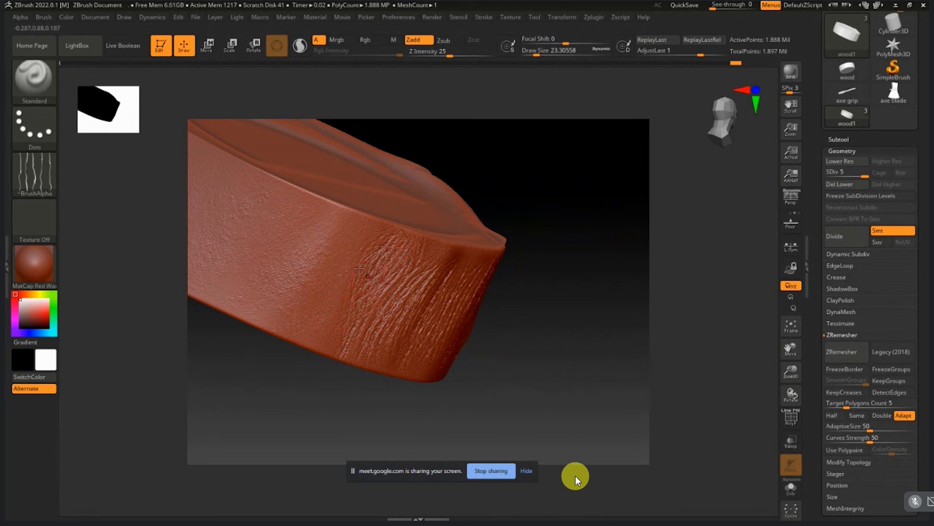
drag(341, 279, 345, 237)
drag(334, 284, 320, 292)
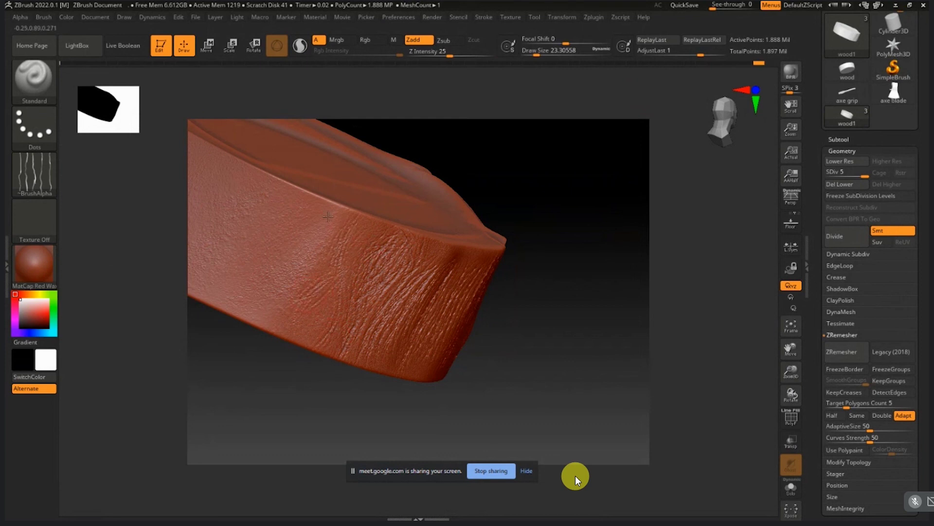
drag(314, 208, 323, 279)
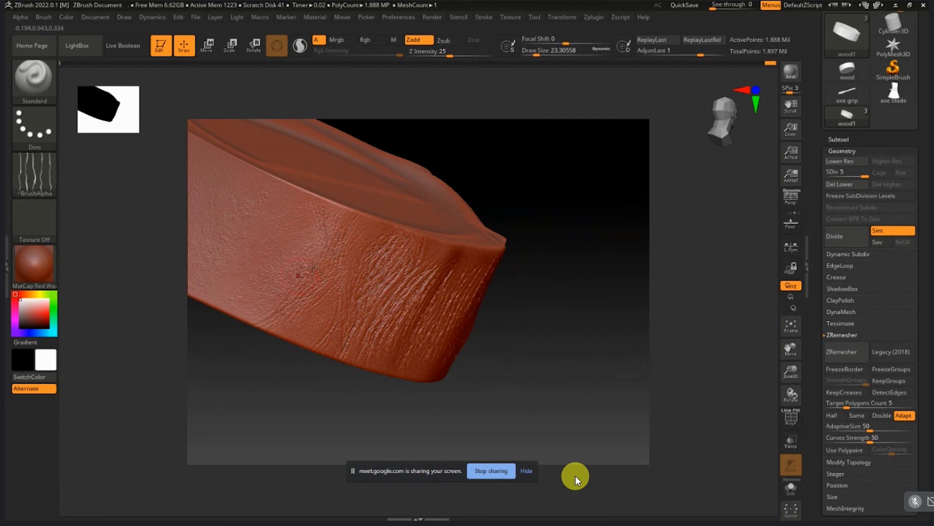
drag(329, 294, 301, 343)
key(ctrl+z)
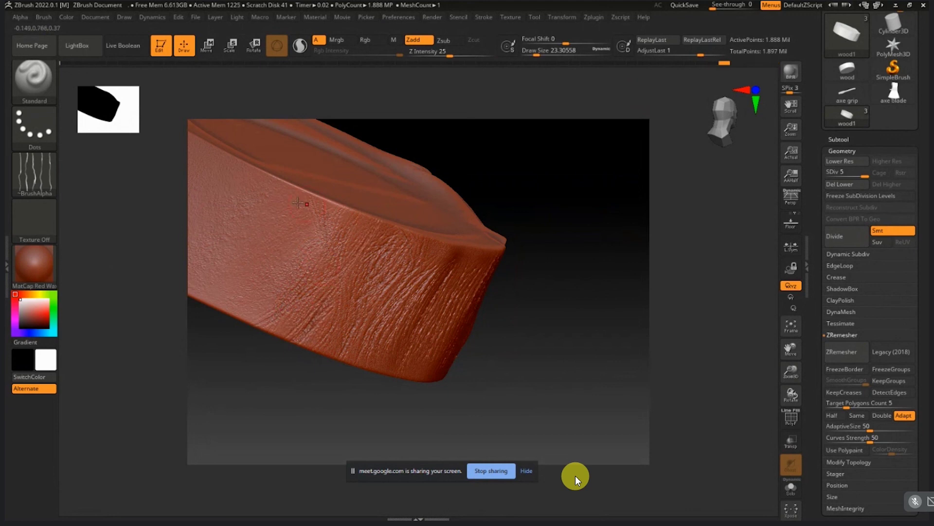
drag(305, 194, 265, 278)
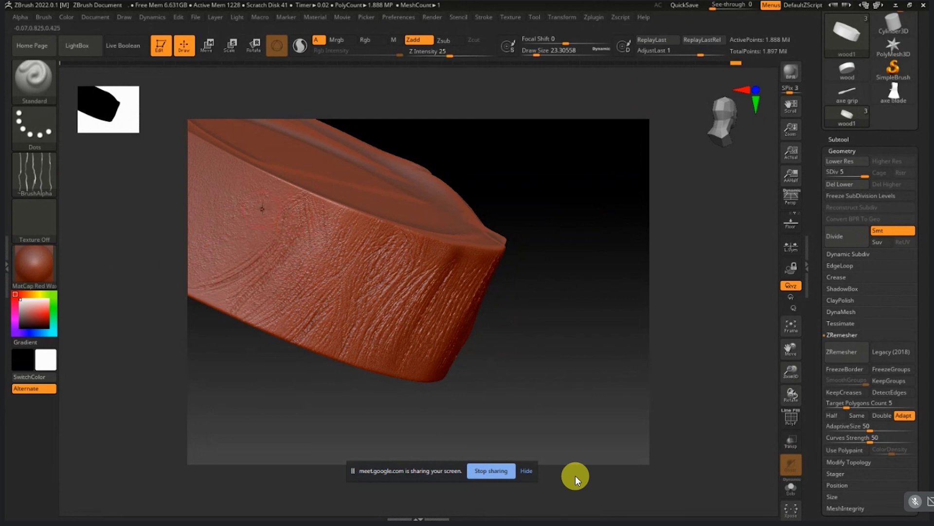
Step: Add curved grain strokes farther along the same side with the draw size raised to about 41
key(s)
drag(262, 209, 272, 209)
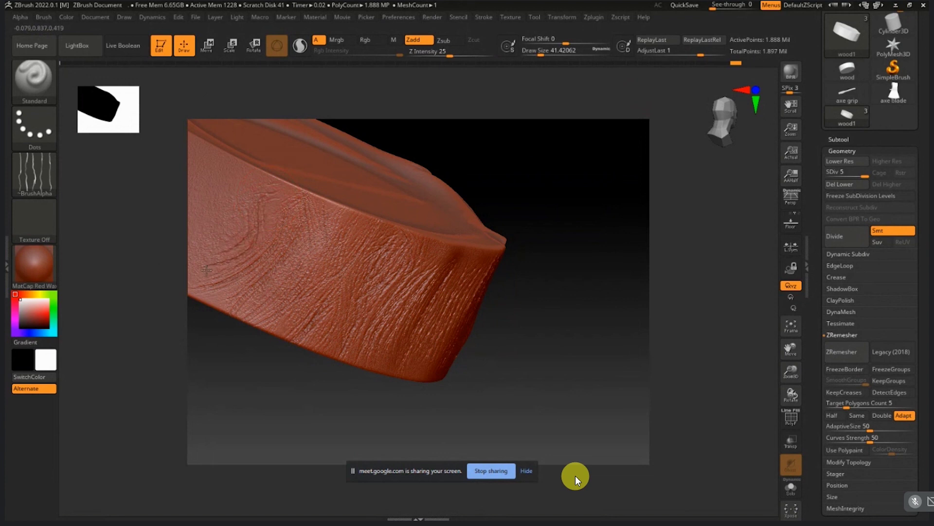
mouse_move(206, 270)
mouse_down()
mouse_move(236, 243)
mouse_move(241, 199)
mouse_move(214, 249)
mouse_move(202, 237)
mouse_up()
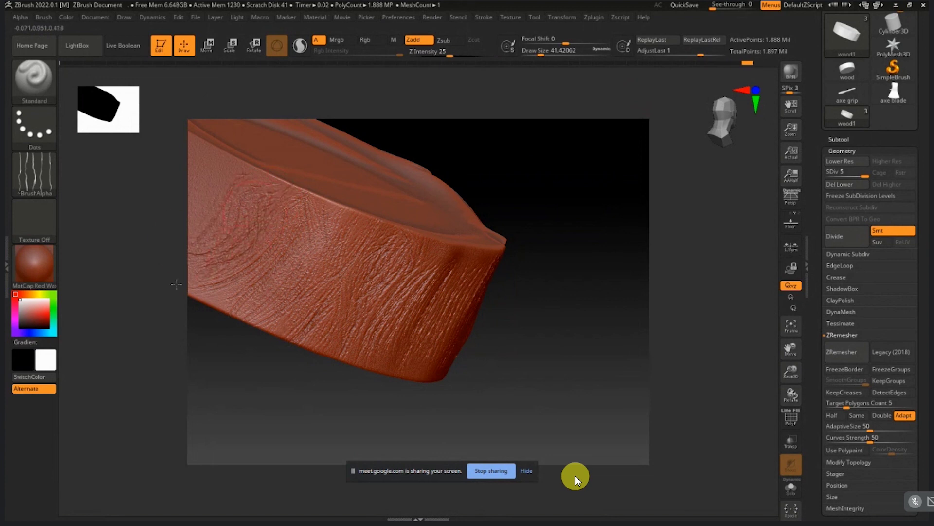
drag(176, 284, 336, 335)
Step: Paint long vertical grain strokes on the plain area beside the curved grain at draw size 62
key(f)
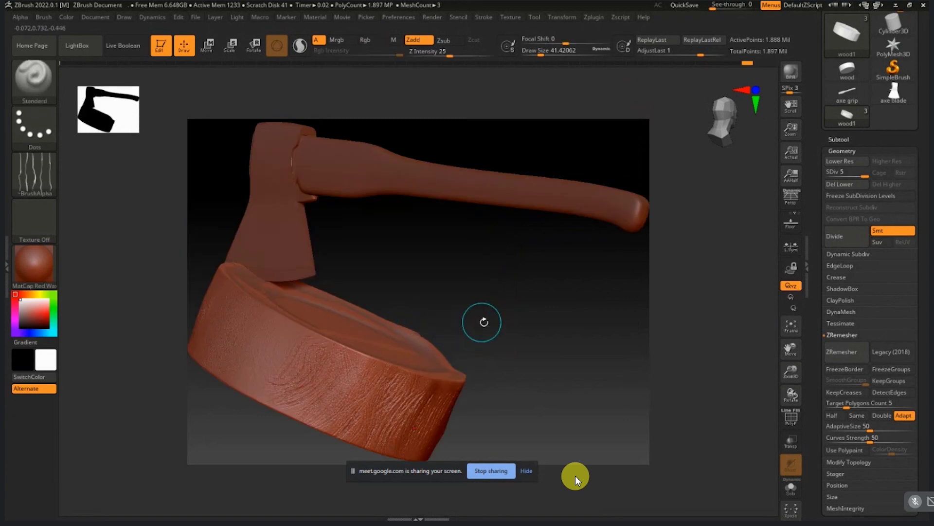
shift+drag(482, 321, 493, 322)
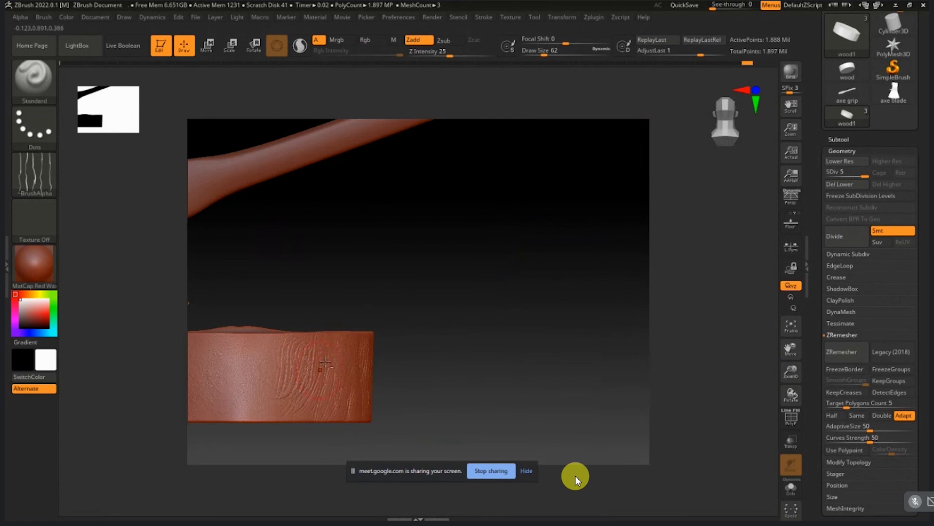
alt+drag(378, 364, 473, 270)
drag(378, 333, 349, 323)
alt+right_drag(402, 318, 535, 340)
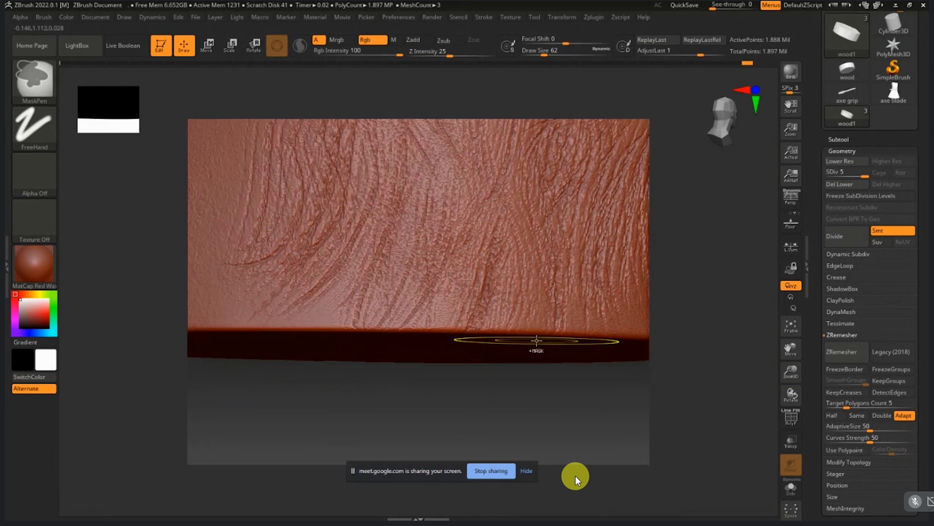
alt+right_drag(435, 334, 482, 385)
mouse_move(341, 176)
mouse_down()
mouse_move(316, 341)
mouse_move(306, 345)
mouse_up()
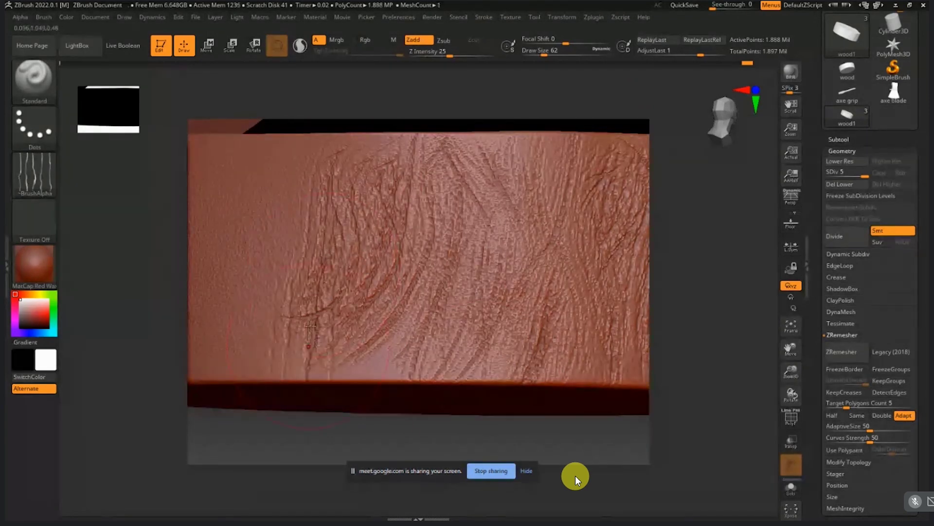
drag(272, 154, 295, 341)
drag(269, 171, 270, 207)
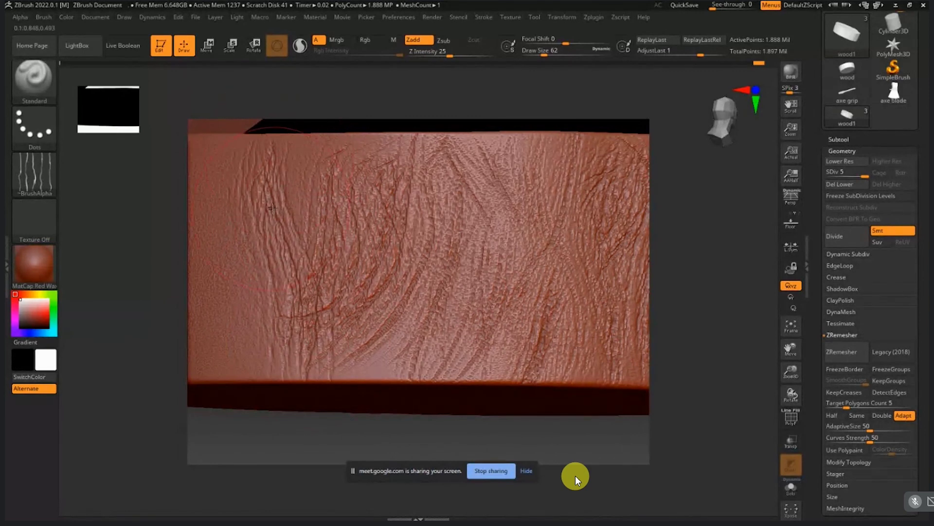
Step: Fill the gaps between the vertical and curved grain with finer strokes at a draw size of about 37
key(s)
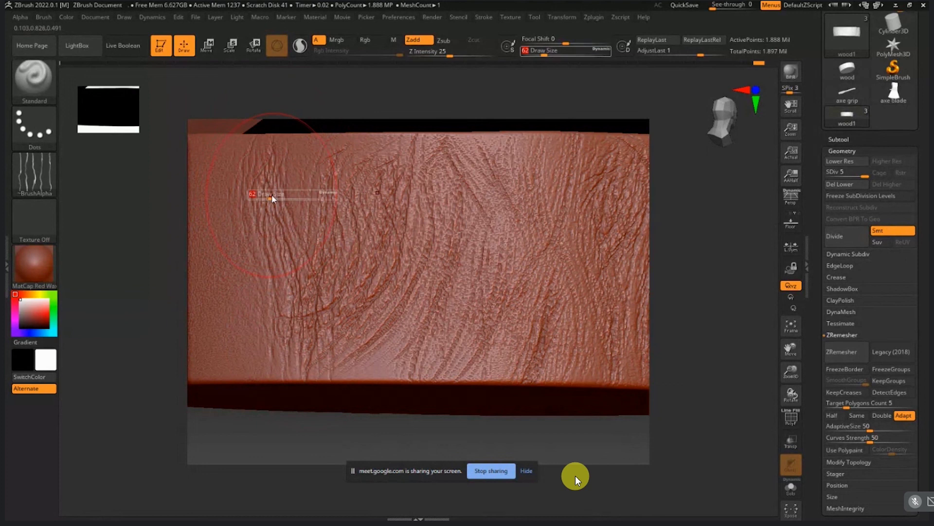
drag(266, 195, 267, 195)
drag(256, 158, 280, 258)
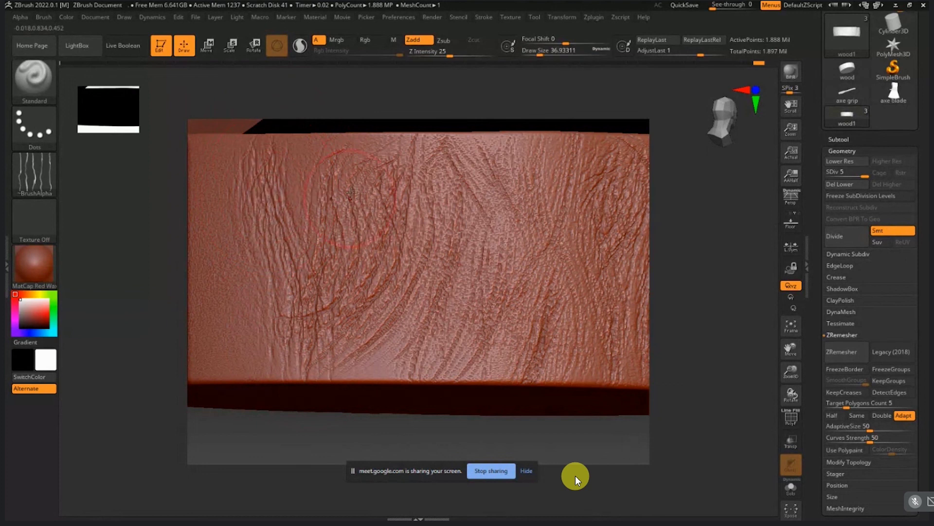
drag(325, 178, 314, 222)
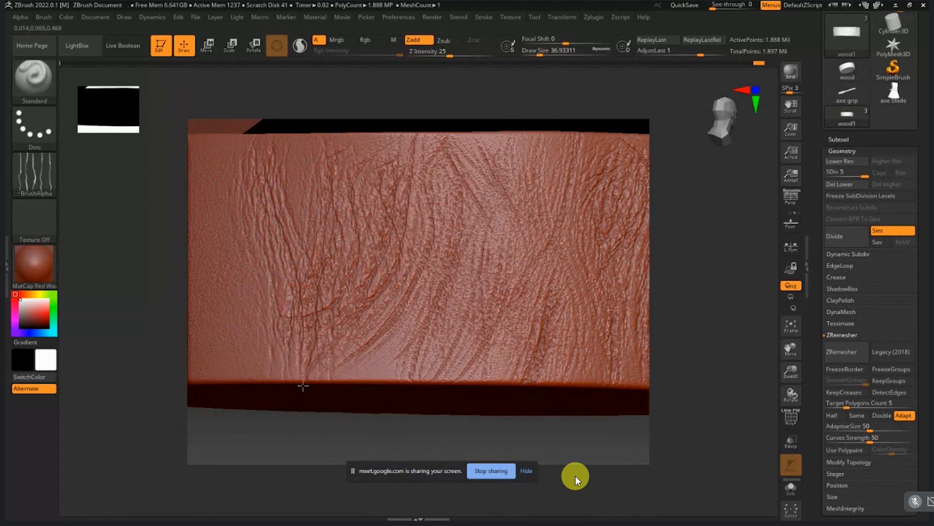
drag(412, 280, 365, 359)
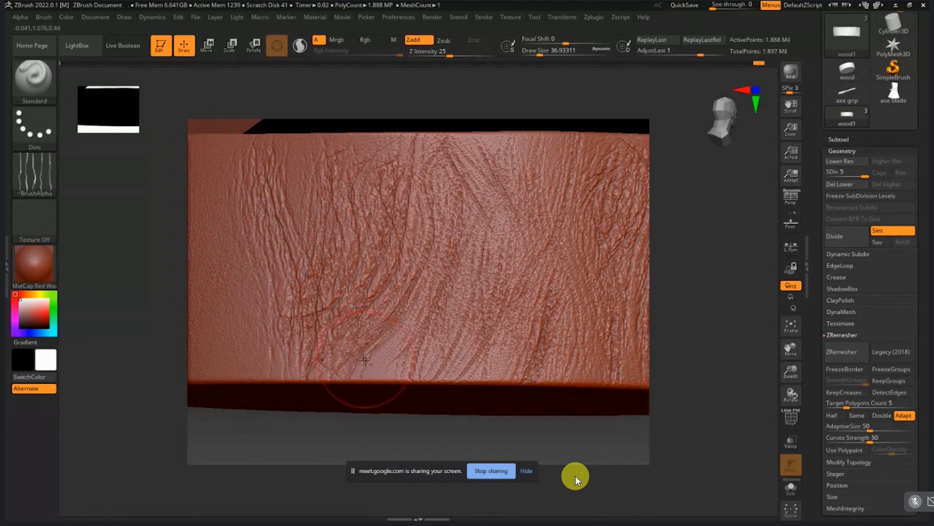
drag(403, 325, 369, 377)
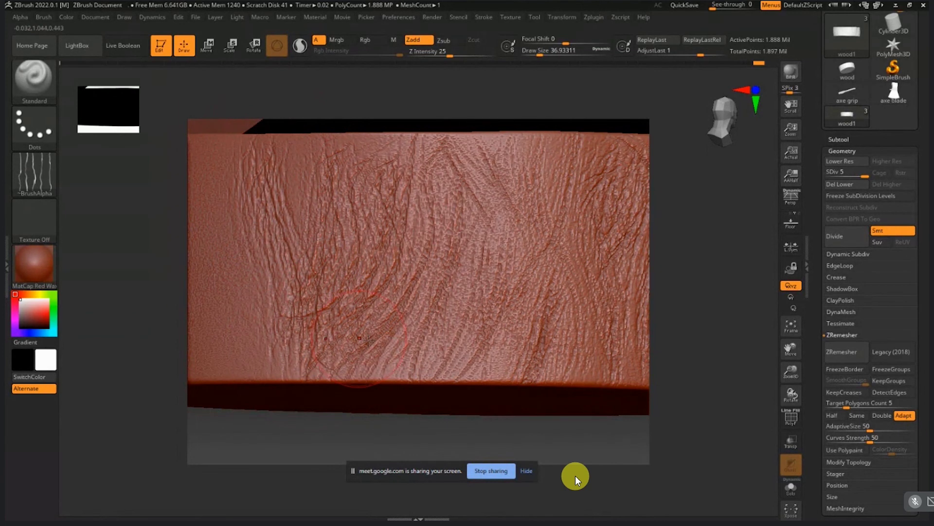
Step: Carry the vertical grain from the wood's upper edge down the plain side below the axe blade
alt+right_drag(365, 337, 449, 364)
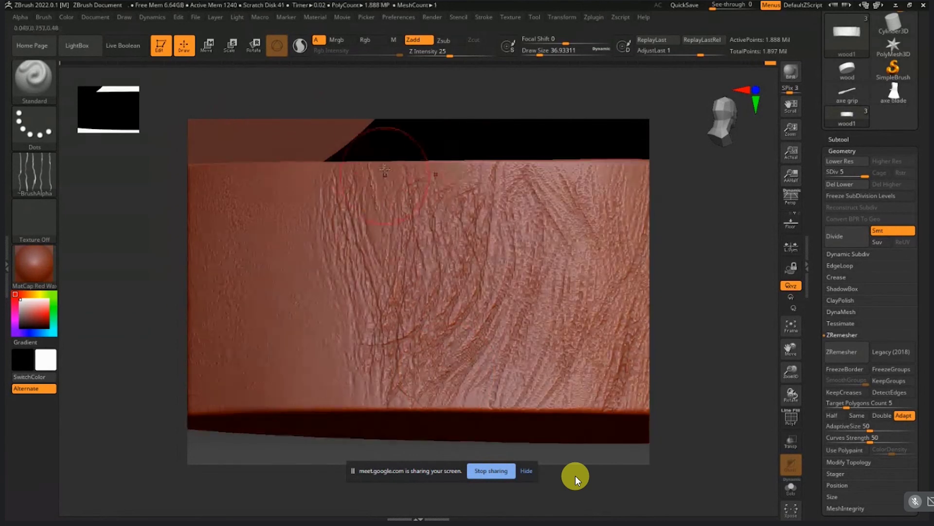
right_drag(377, 193, 294, 241)
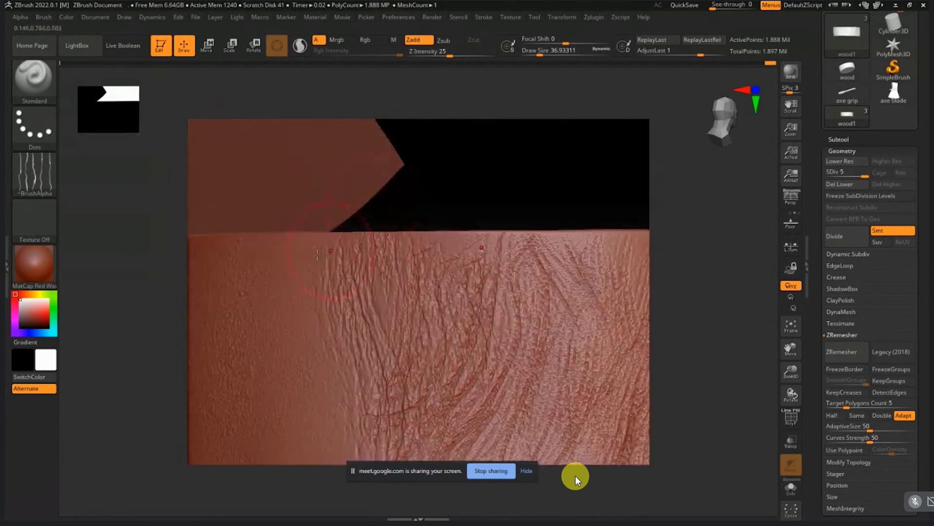
mouse_move(295, 240)
mouse_down()
mouse_move(295, 400)
mouse_move(334, 409)
mouse_move(302, 428)
mouse_move(319, 423)
mouse_up()
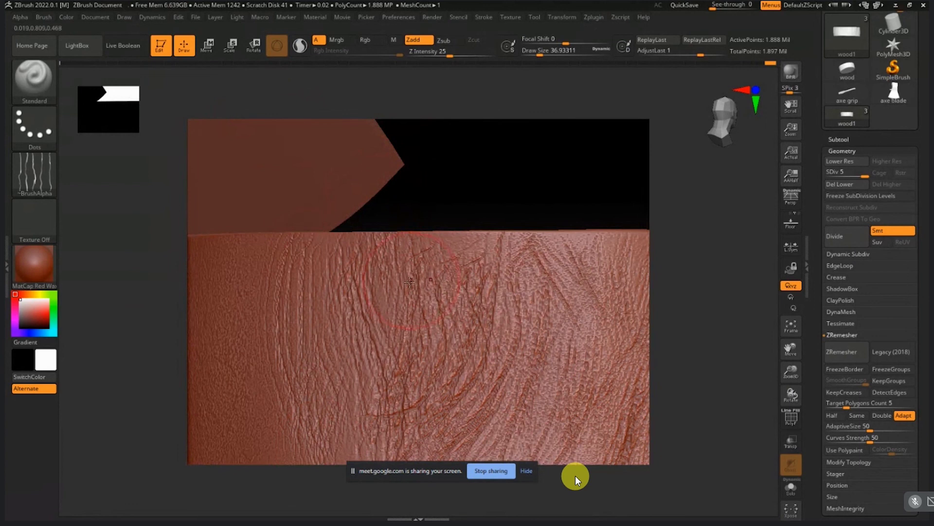
right_drag(410, 282, 390, 317)
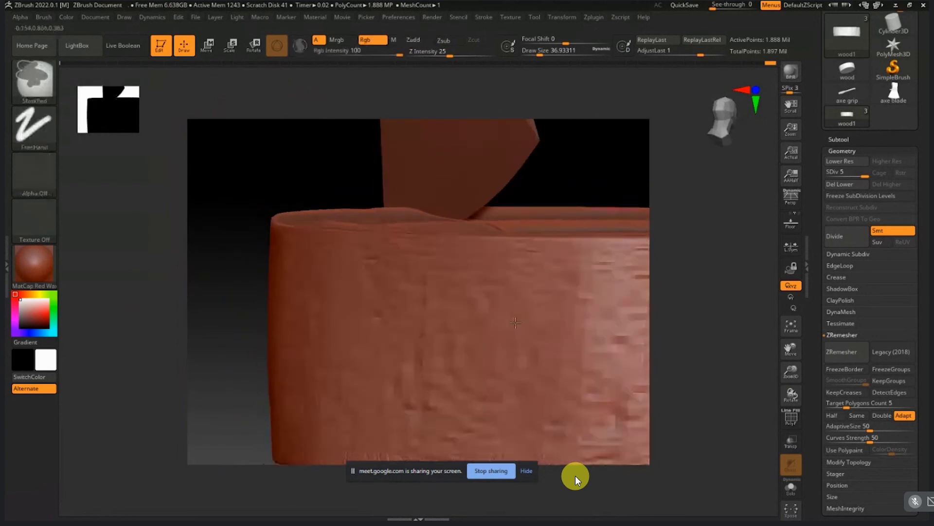
Step: Try to paint curved growth-ring grain across the wood's top face at a draw size of about 97
mouse_move(529, 333)
right_down()
mouse_move(451, 330)
mouse_move(440, 351)
mouse_move(448, 340)
mouse_move(328, 265)
mouse_move(292, 311)
mouse_move(314, 336)
mouse_move(350, 278)
mouse_move(340, 308)
mouse_move(331, 298)
right_up()
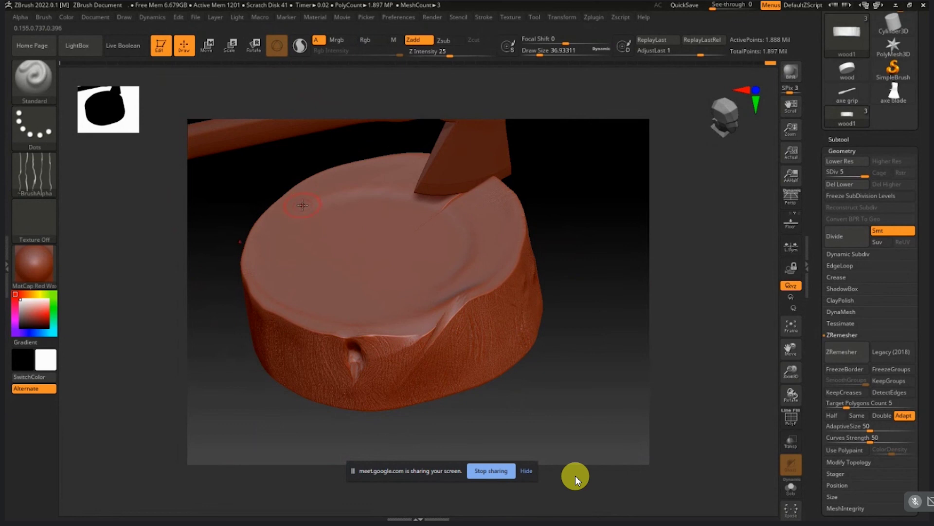
key(s)
drag(303, 209, 381, 176)
drag(463, 198, 486, 246)
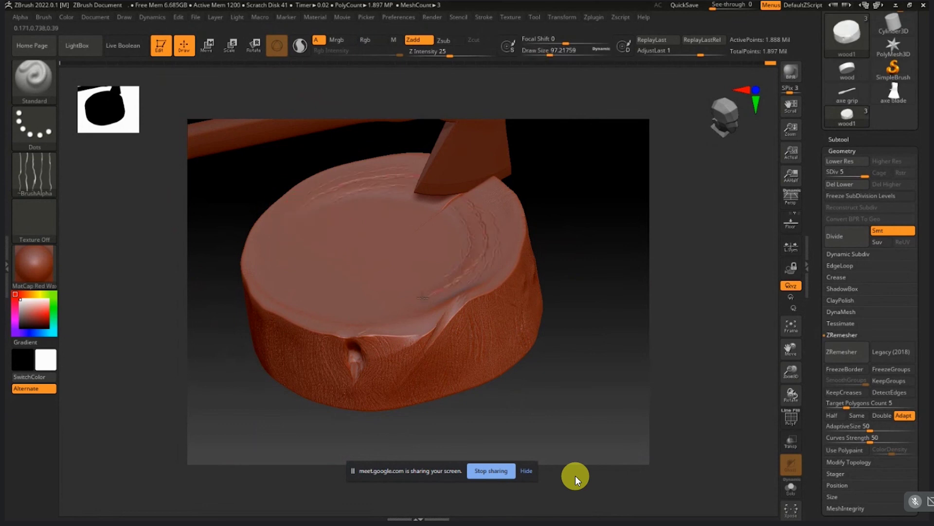
mouse_move(423, 297)
mouse_down()
mouse_move(314, 244)
mouse_move(378, 304)
mouse_move(331, 314)
mouse_up()
key(ctrl)
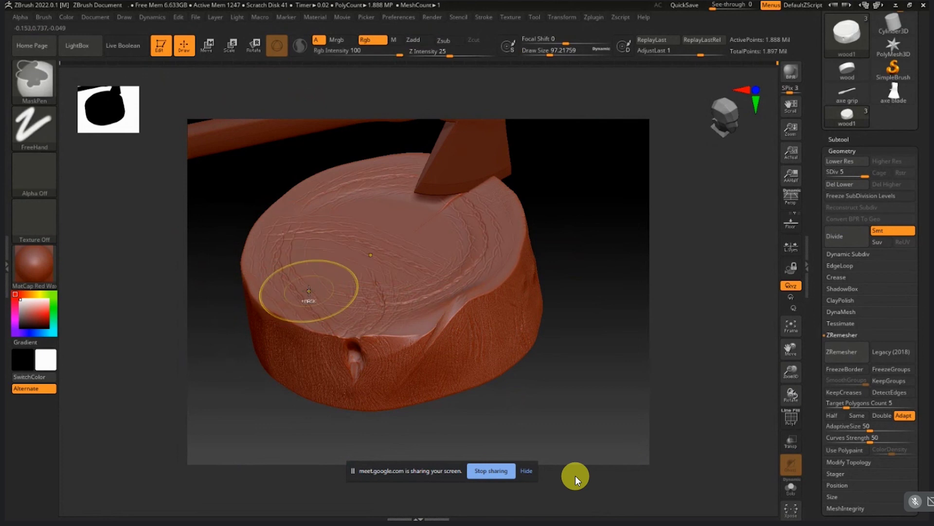
key(ctrl+z)
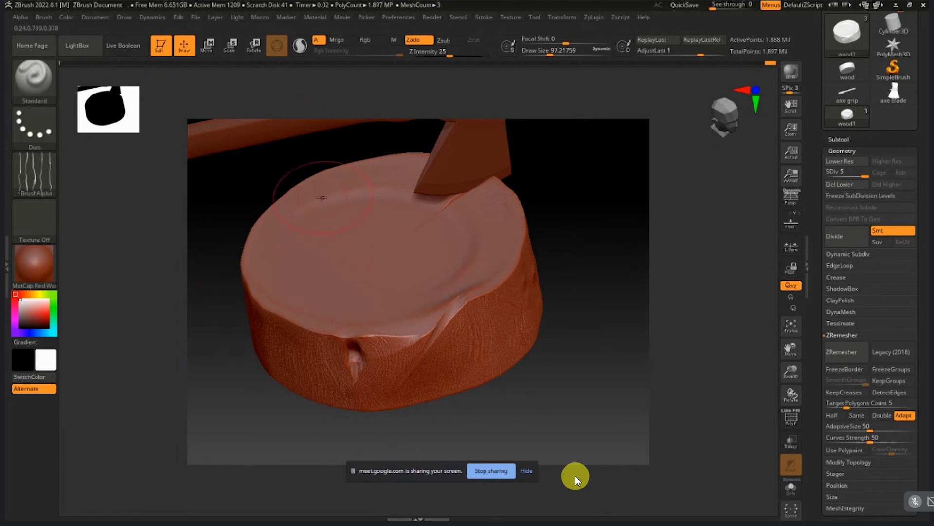
Step: Try again to paint concentric grain strokes around the outer band of the wood's top face, and undo them
mouse_move(322, 196)
mouse_down()
mouse_move(380, 173)
mouse_move(452, 181)
mouse_move(482, 217)
mouse_move(408, 297)
mouse_move(387, 295)
mouse_up()
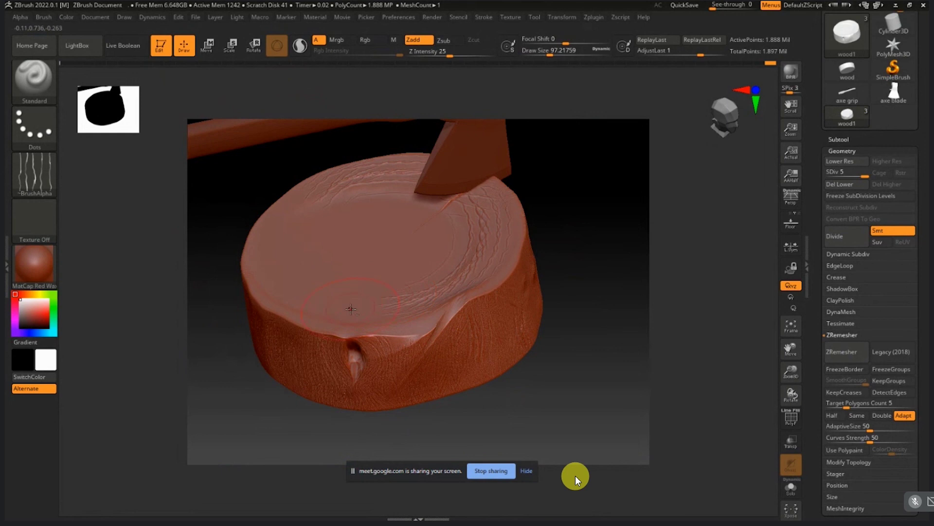
key(ctrl+z)
mouse_move(385, 321)
mouse_down()
mouse_move(448, 304)
mouse_move(495, 230)
mouse_move(481, 194)
mouse_up()
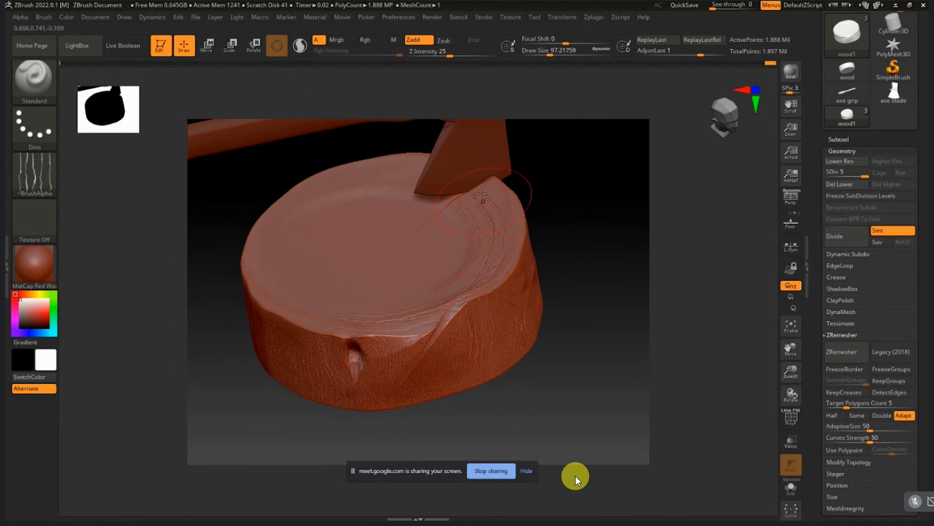
key(ctrl)
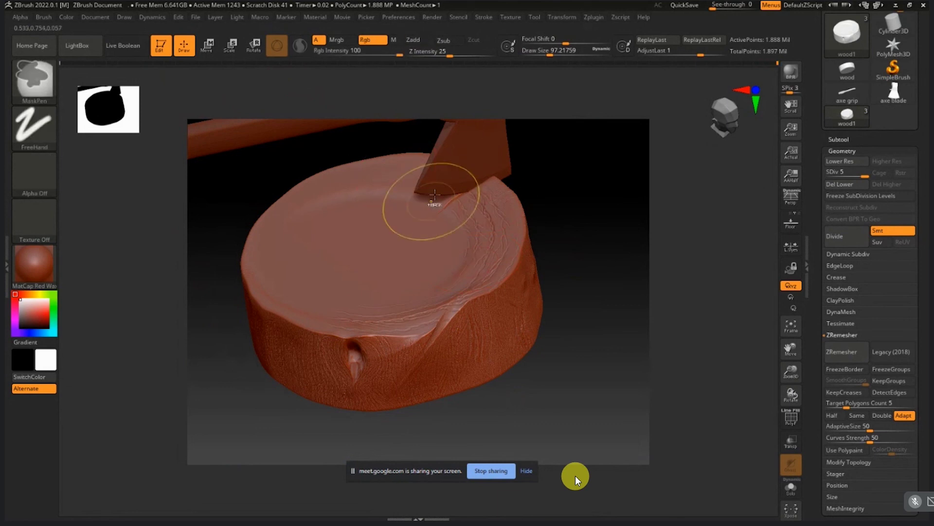
key(ctrl+z)
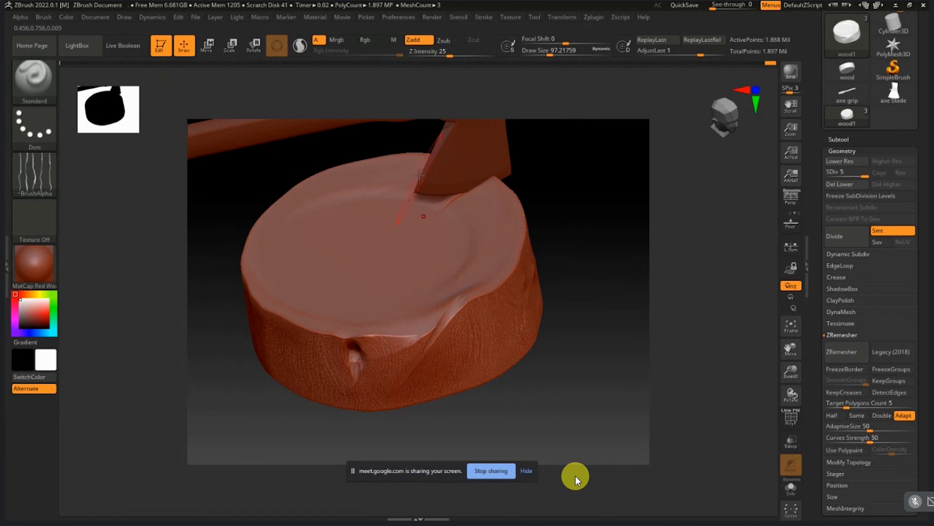
Step: Paint radial grain strokes between the centre and the rim of the wood's top face at a draw size of about 97
drag(409, 164, 389, 223)
drag(423, 242, 427, 250)
drag(431, 241, 467, 265)
mouse_move(373, 272)
mouse_down()
mouse_move(382, 275)
mouse_move(325, 274)
mouse_move(286, 291)
mouse_up()
Step: Refine the radial grain around the centre of the wood's top face with finer strokes at a draw size of about 27
key(s)
drag(390, 228, 391, 228)
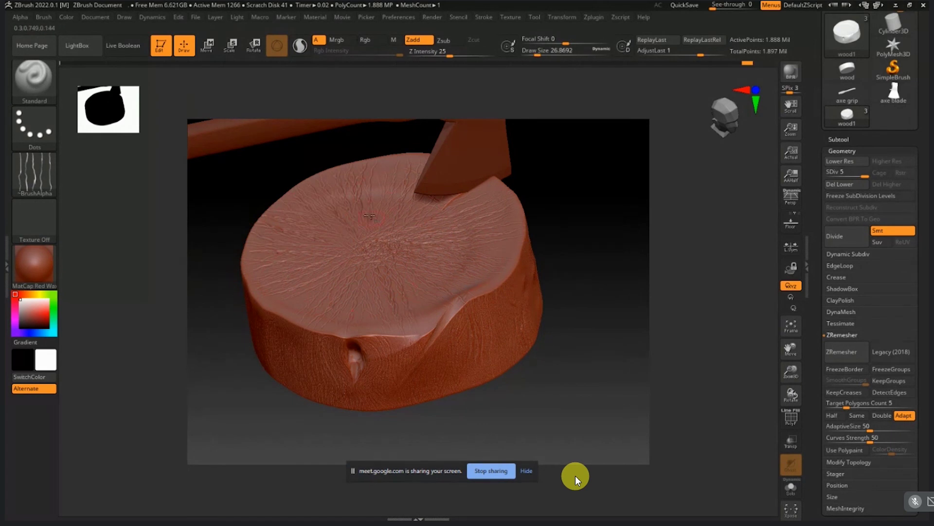
drag(353, 255, 362, 251)
key(b)
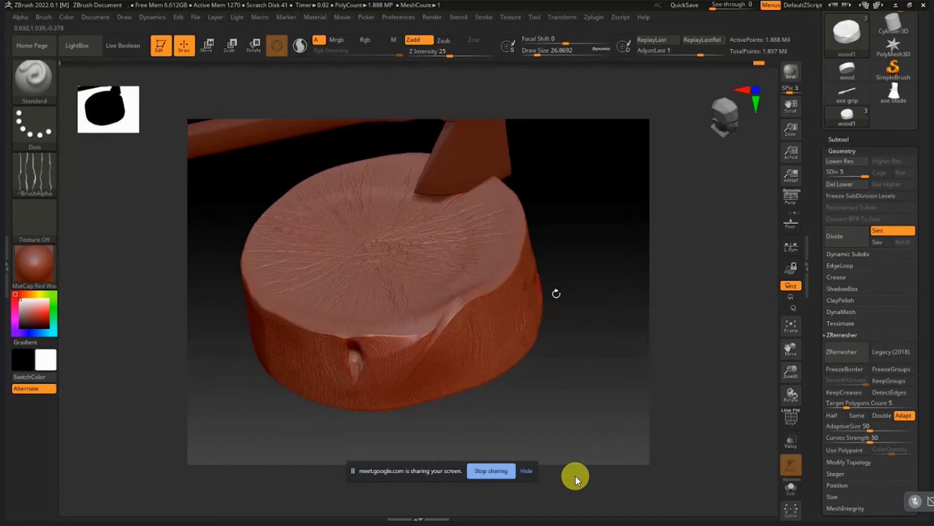
Step: Make the axe blade subtool active and frame the whole blade for detailing
mouse_move(556, 292)
mouse_down()
mouse_move(587, 249)
mouse_move(575, 255)
mouse_up()
mouse_move(592, 221)
right_down()
mouse_move(500, 338)
mouse_move(498, 319)
mouse_move(484, 313)
mouse_move(563, 299)
mouse_move(542, 323)
mouse_move(548, 265)
mouse_move(655, 296)
right_up()
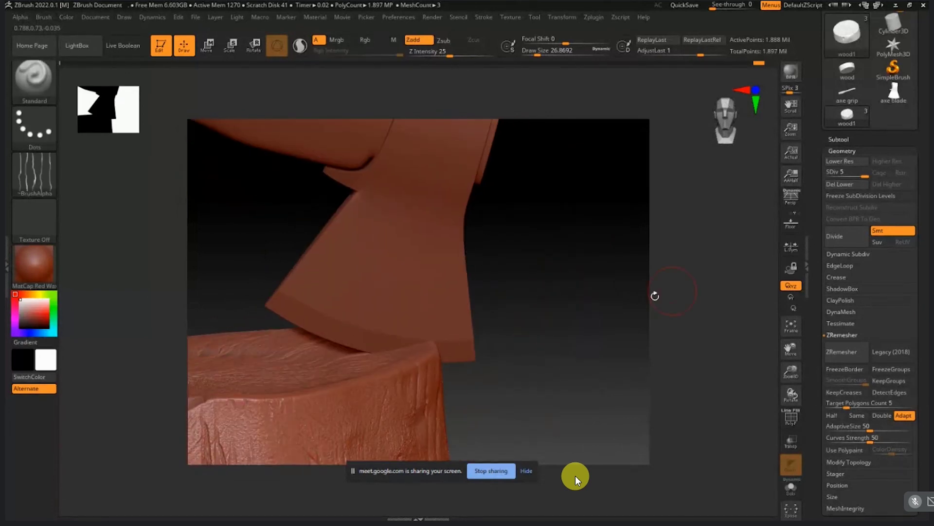
click(839, 139)
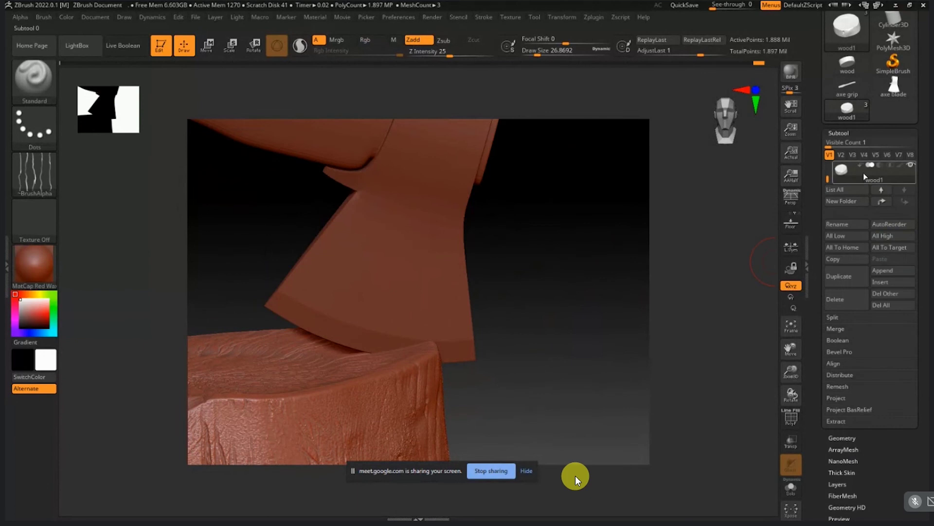
scroll(835, 181, down, 2)
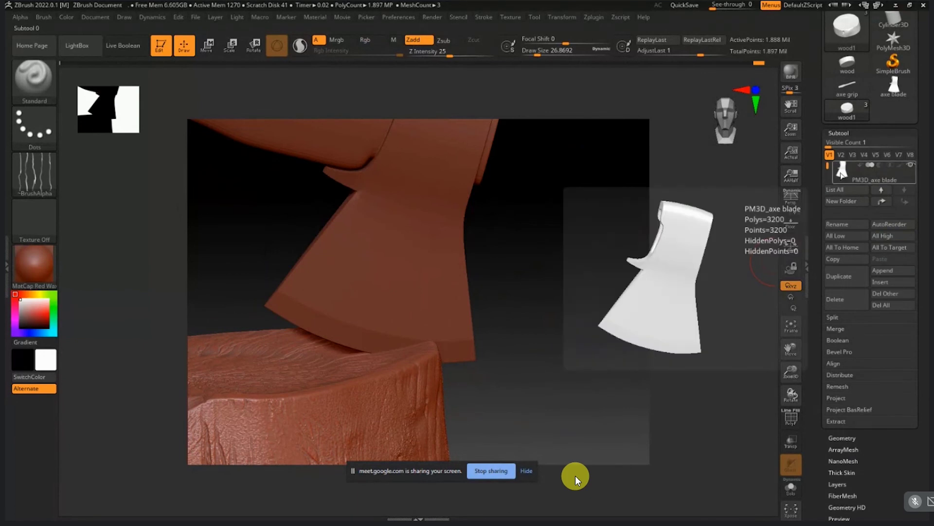
click(847, 177)
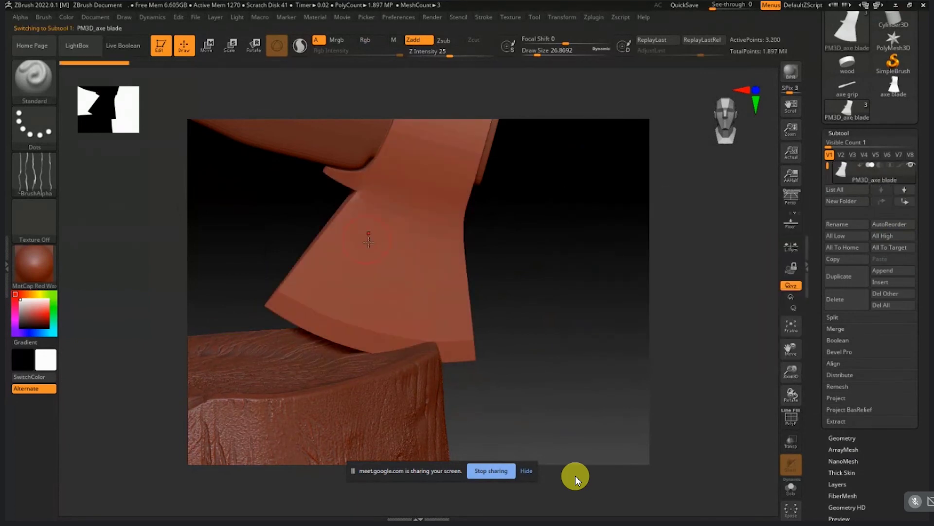
alt+right_drag(521, 252, 545, 283)
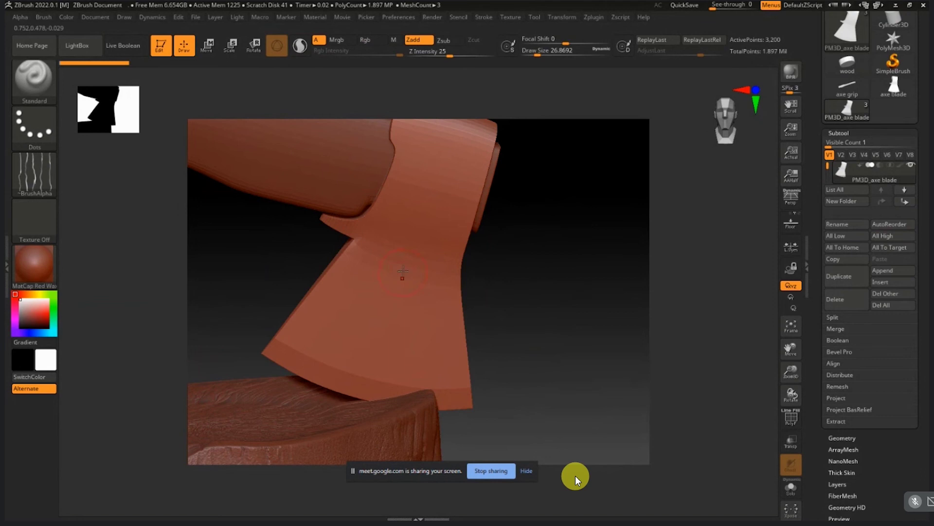
Step: Subdivide the axe blade twice and open its geometry settings
key(ctrl)
key(ctrl+d)
key(ctrl+d)
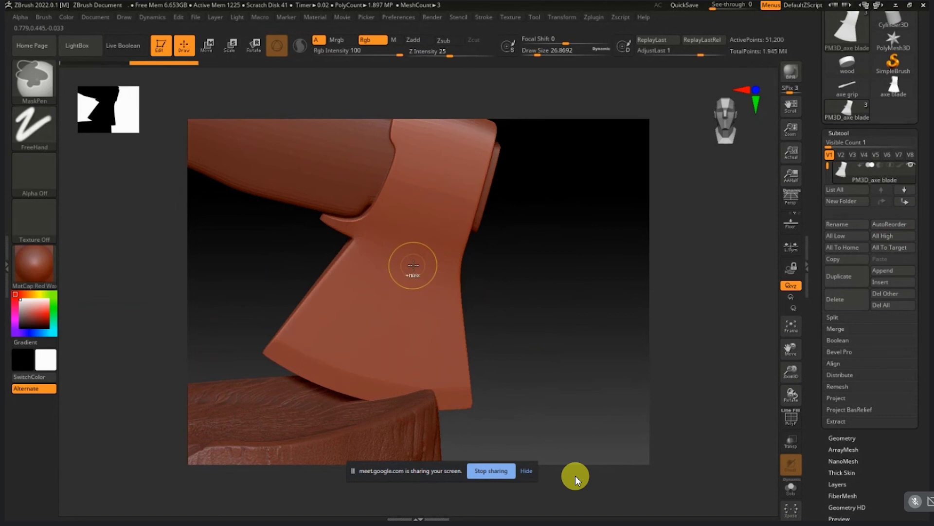
mouse_move(435, 257)
right_down()
mouse_move(475, 250)
mouse_move(462, 267)
mouse_move(435, 264)
right_up()
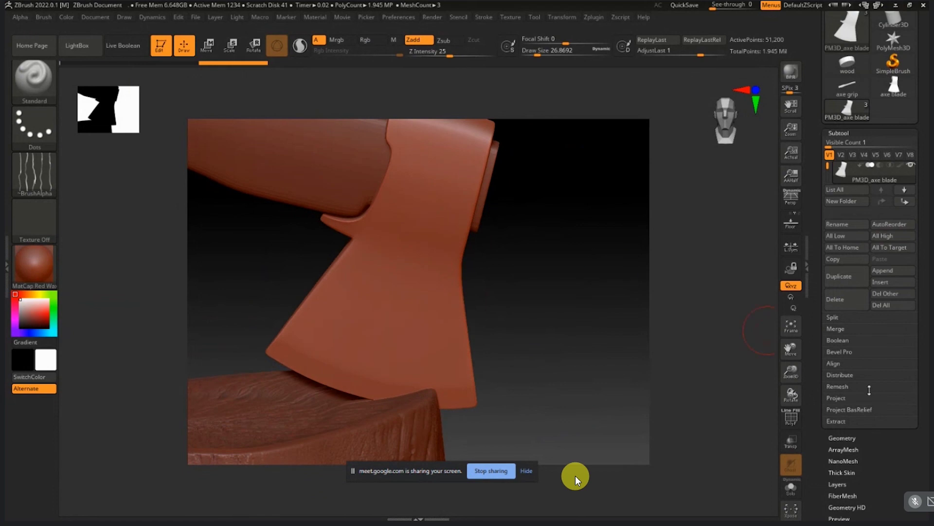
scroll(928, 337, down, 5)
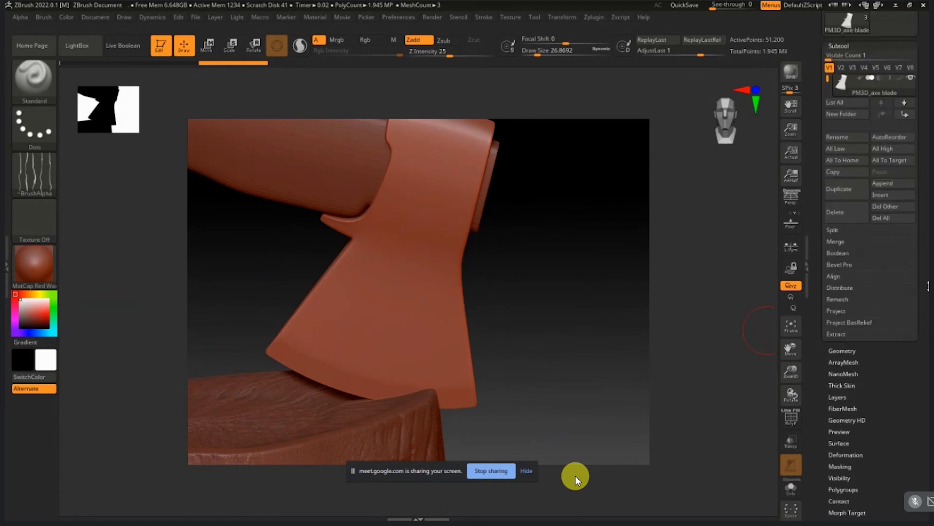
click(844, 349)
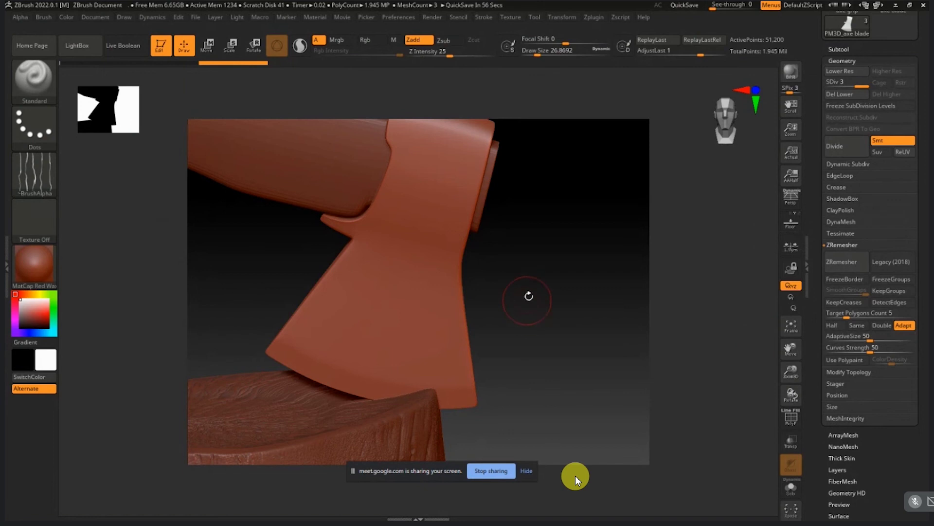
Step: Enlarge the draw size to about 62 for detailing the flat face of the axe blade
mouse_move(500, 292)
mouse_down()
mouse_move(484, 271)
mouse_move(504, 265)
mouse_move(484, 250)
mouse_move(488, 308)
mouse_move(488, 298)
mouse_up()
mouse_move(488, 298)
ctrl+right_down()
mouse_move(501, 308)
mouse_move(488, 296)
ctrl+right_up()
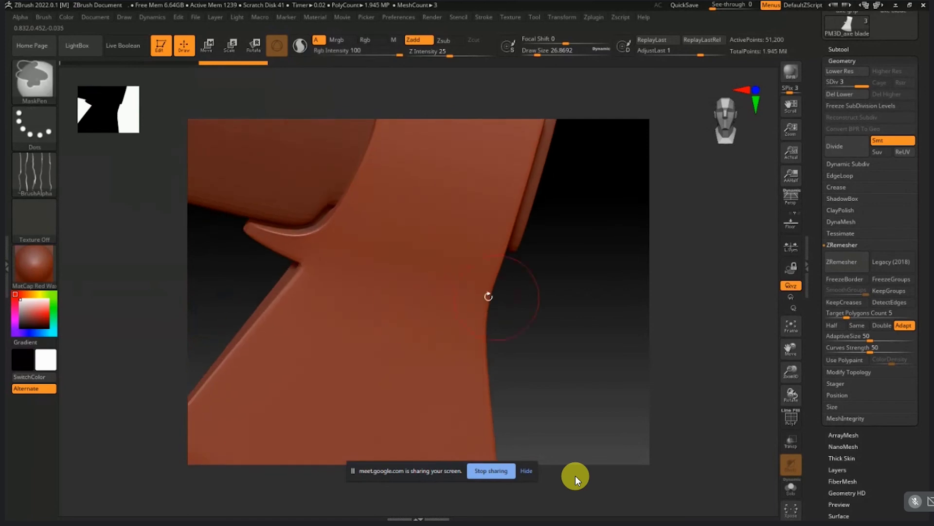
right_drag(415, 309, 442, 305)
key(space)
mouse_move(430, 305)
mouse_down()
mouse_move(455, 302)
mouse_move(436, 279)
mouse_up()
mouse_move(265, 350)
alt+right_down()
mouse_move(279, 299)
mouse_move(313, 255)
alt+right_up()
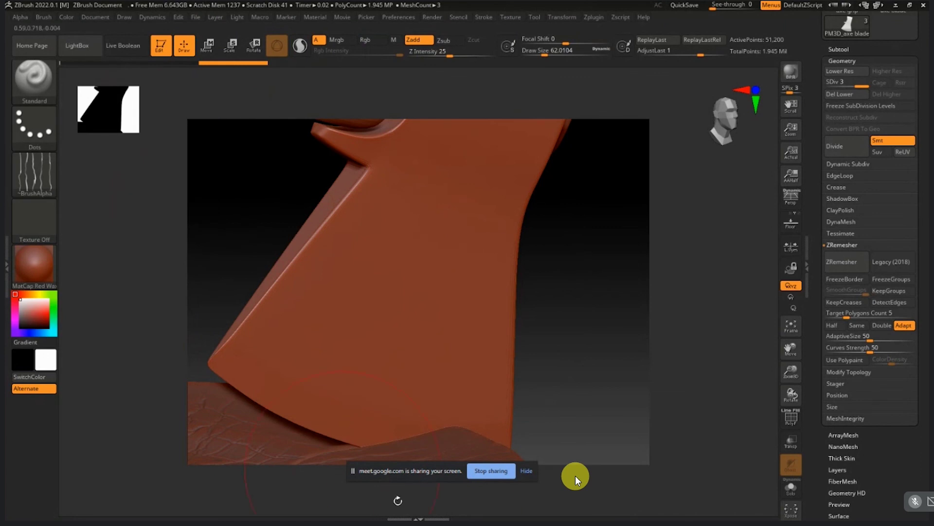
Step: Switch to File Explorer, look through the zBrush brushes folder, and return to ZBrush
key(alt+Tab)
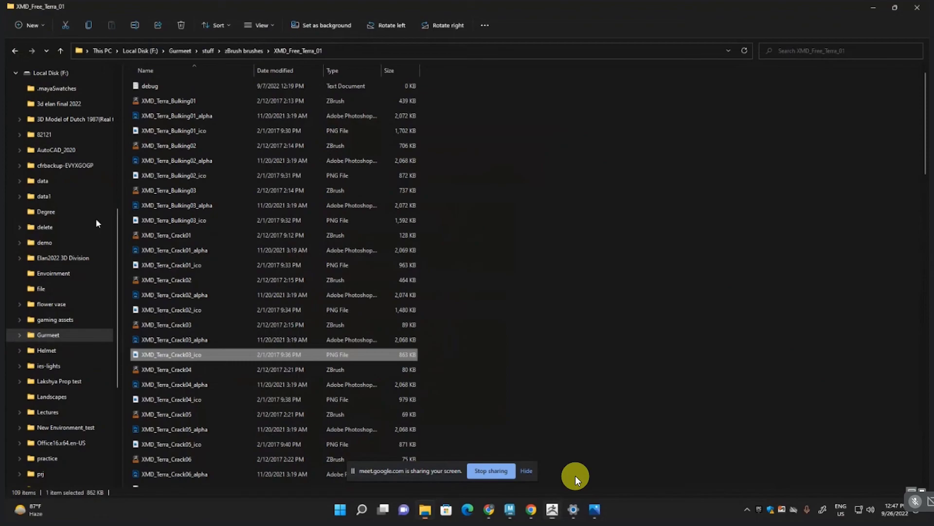
click(15, 51)
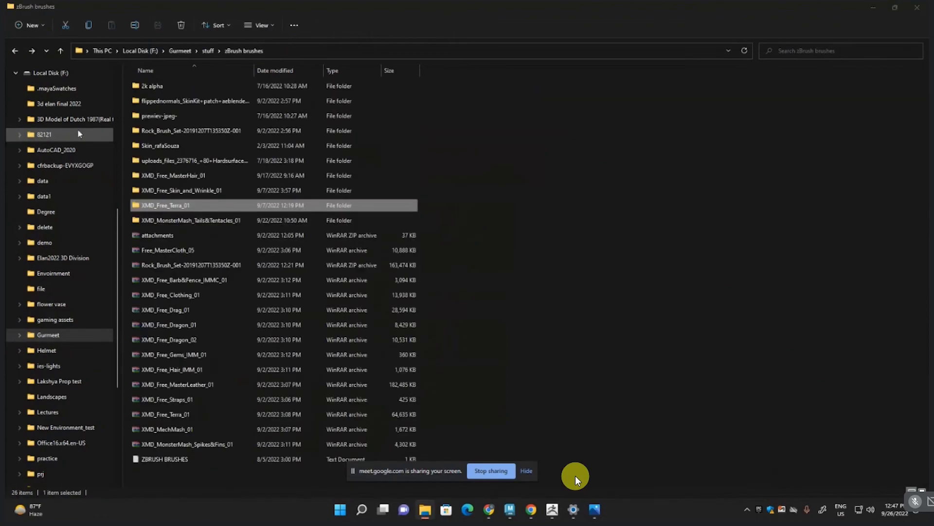
key(alt+Tab)
click(60, 142)
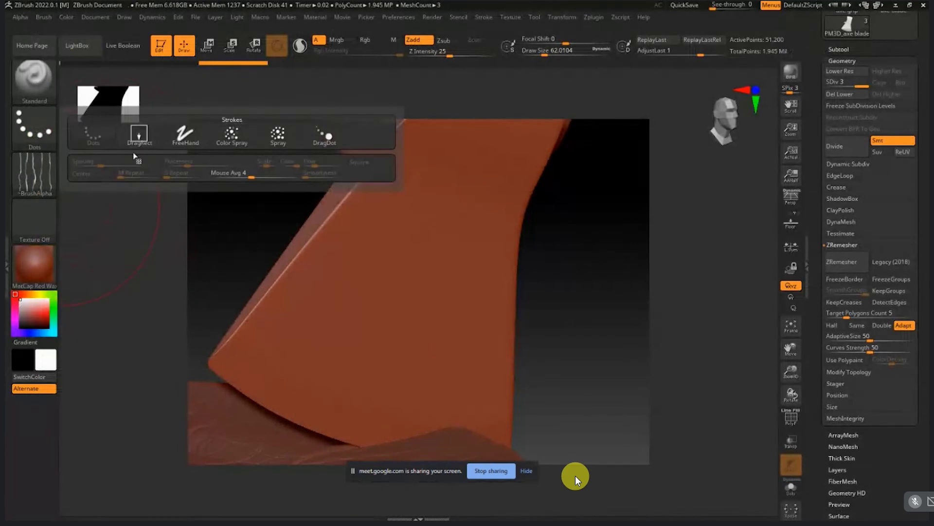
click(232, 135)
drag(231, 141, 164, 189)
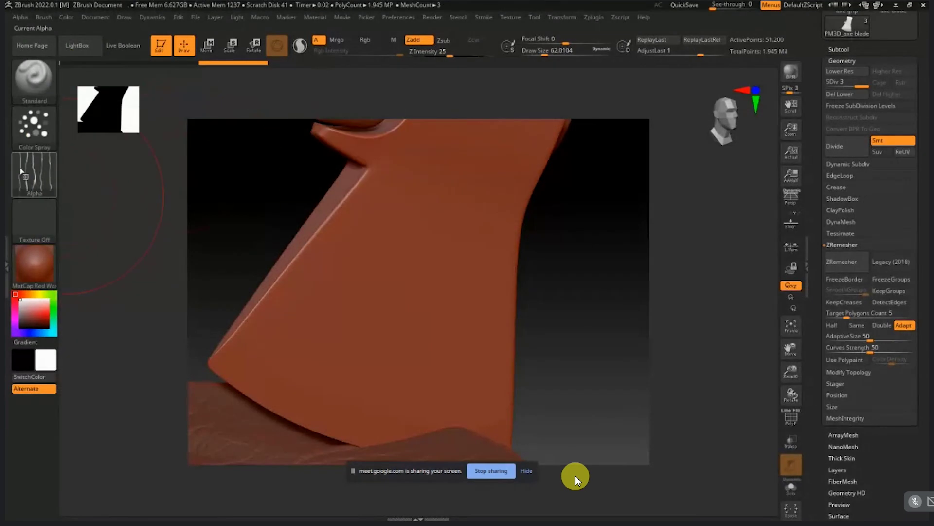
Step: Set the Standard brush to the DragRect stroke with Alpha 07
click(37, 146)
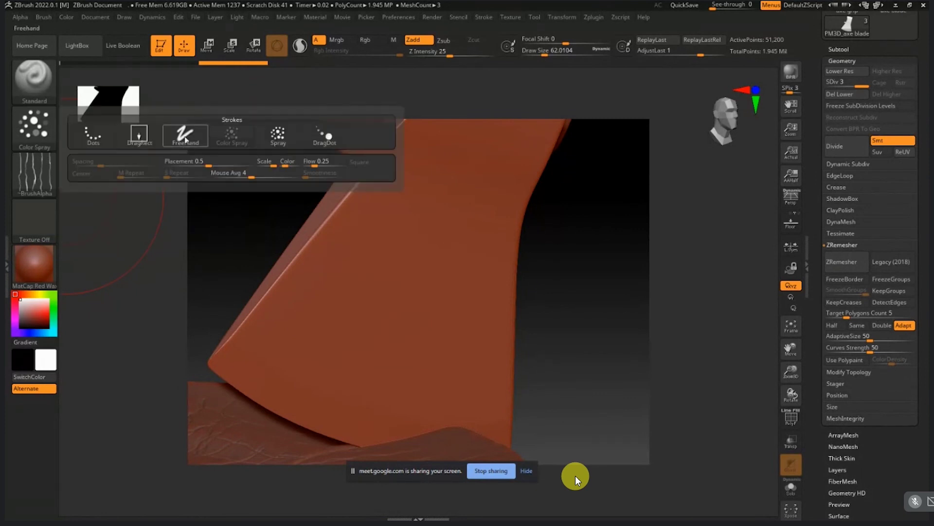
click(139, 135)
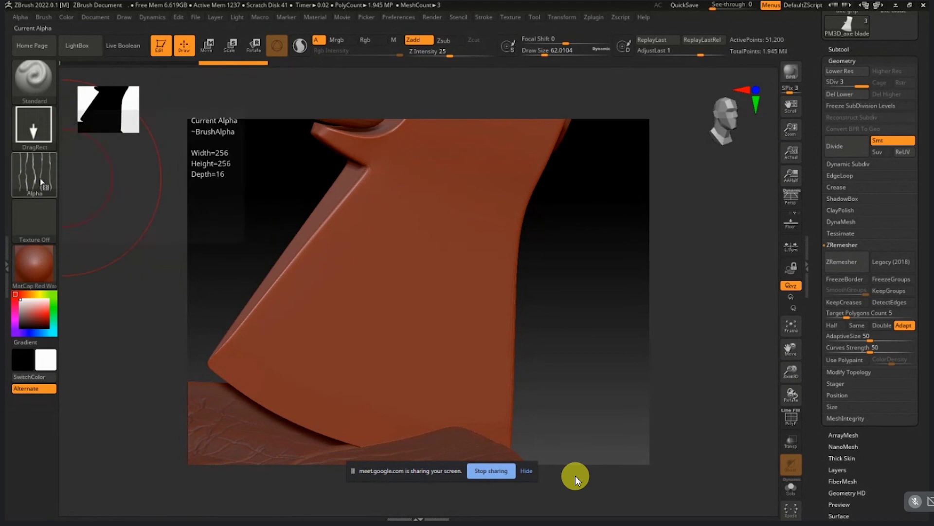
click(36, 178)
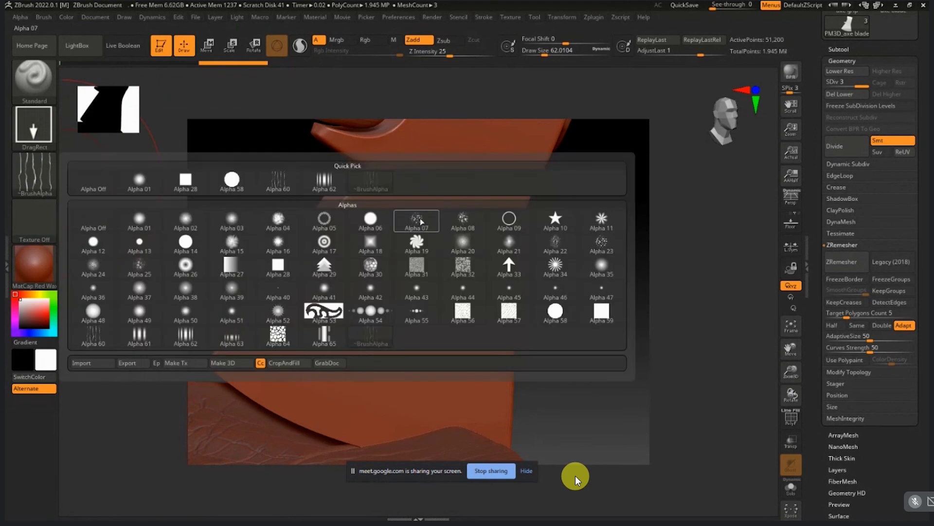
mouse_move(424, 224)
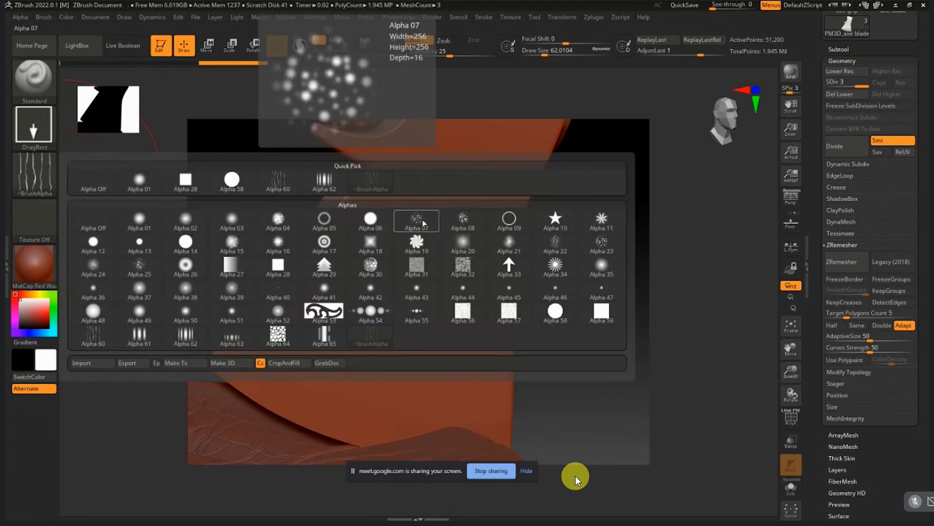
click(423, 222)
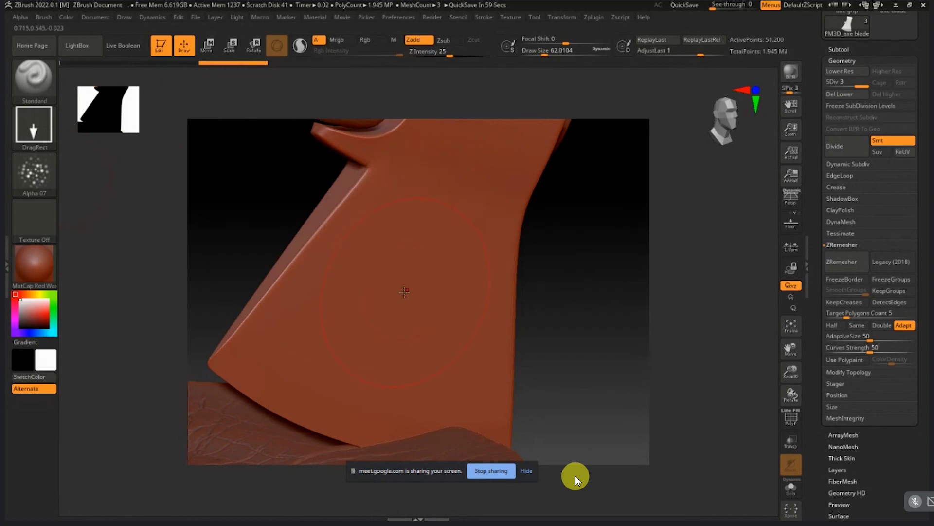
Step: Try stamping the speckled alpha onto the axe blade's face, first raised and then recessed, undoing each stamp
drag(403, 288, 468, 379)
key(ctrl+z)
alt+drag(424, 293, 497, 388)
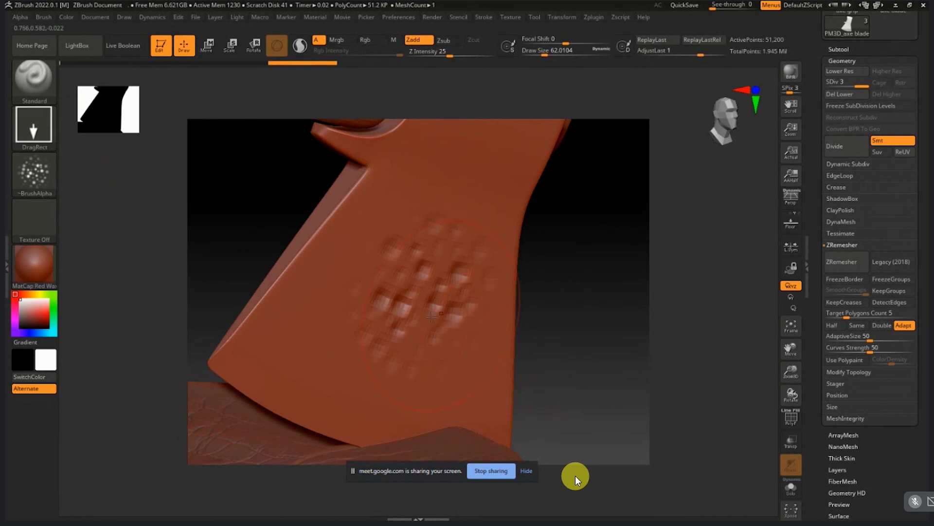
key(ctrl+z)
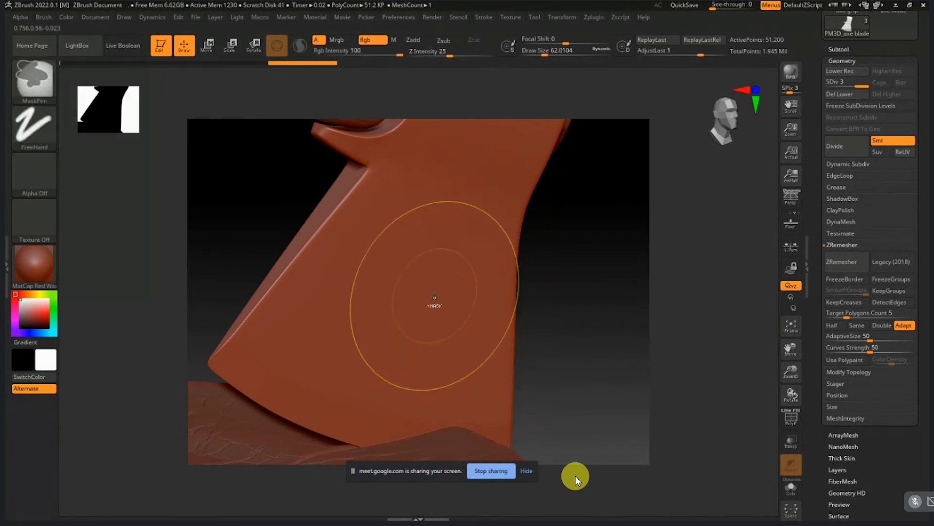
Step: Display the polygon wireframe on the axe blade to inspect its mesh density and look through its tool settings
key(shift+f)
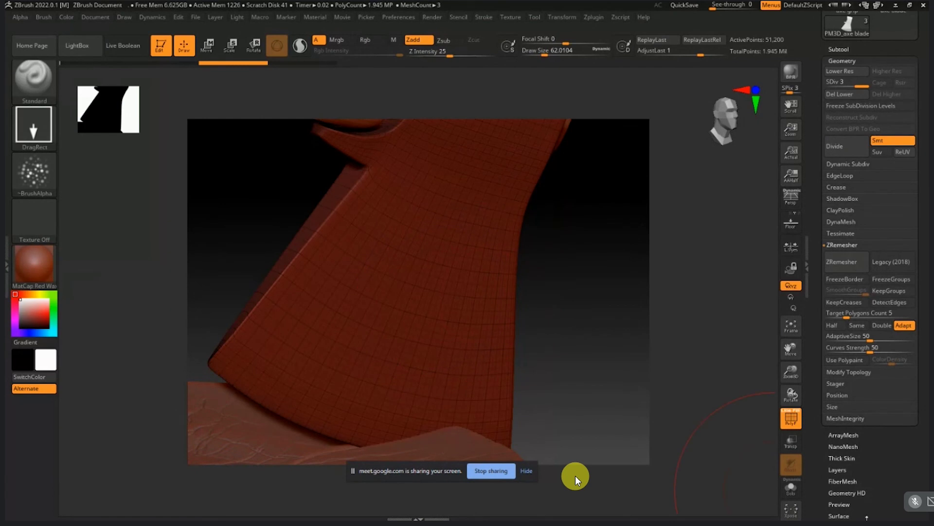
scroll(867, 517, down, 5)
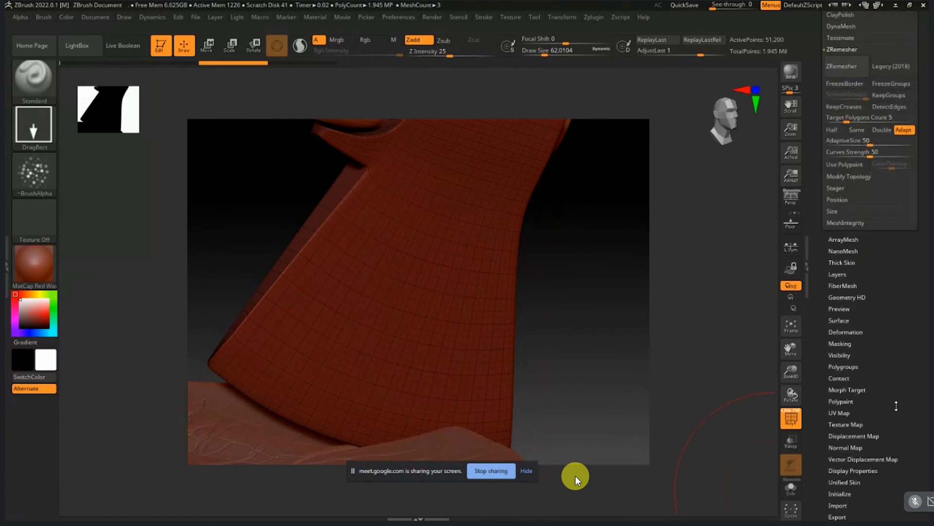
scroll(897, 406, up, 3)
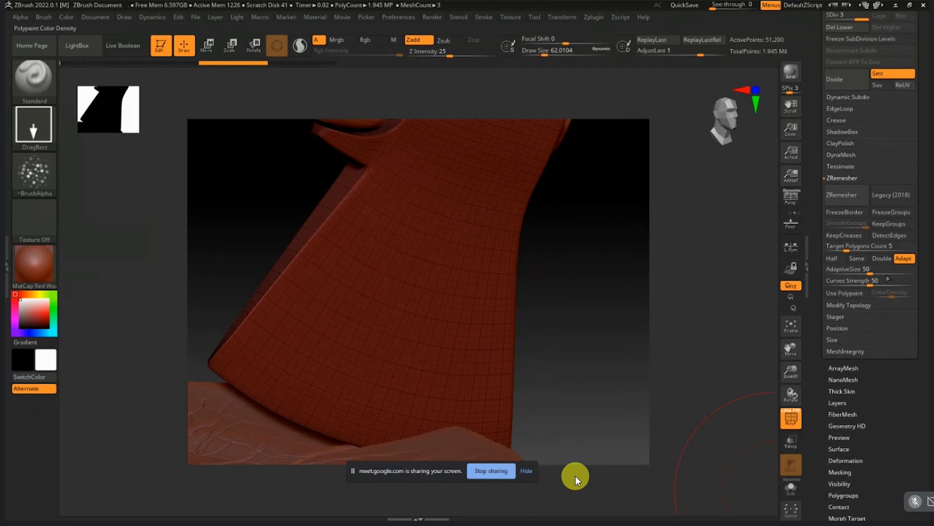
Step: Remesh the axe blade with ZRemesher at a target polygon count of 5, subdivide it to level 2, and hide the wireframe
click(848, 197)
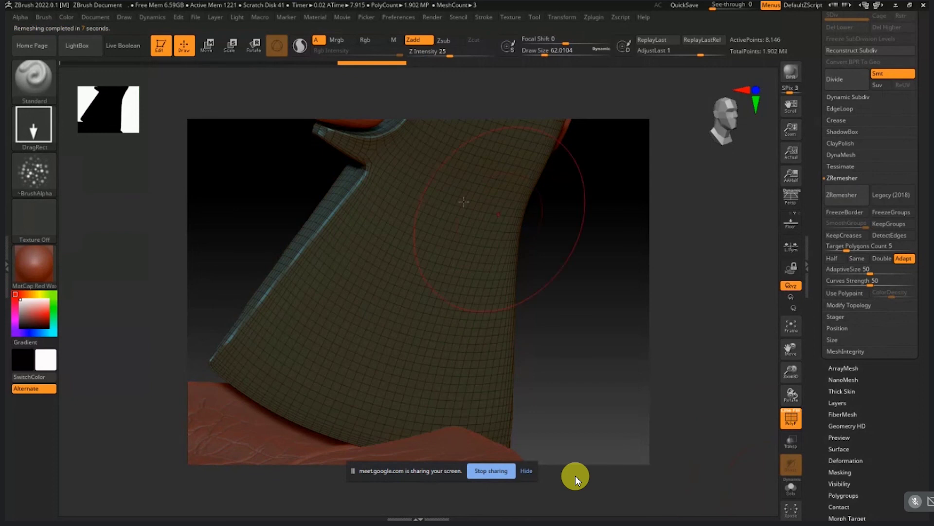
alt+right_drag(447, 242, 391, 301)
drag(391, 301, 354, 286)
key(ctrl+d)
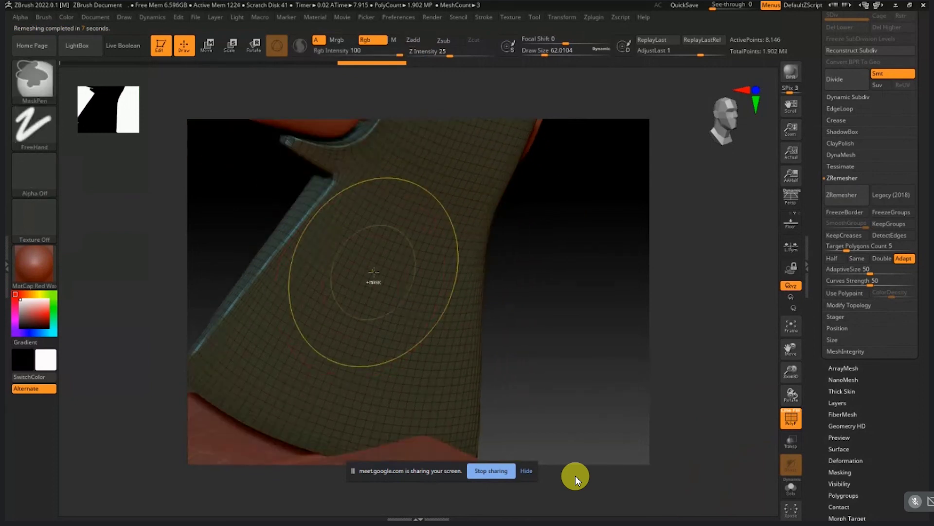
key(shift+f)
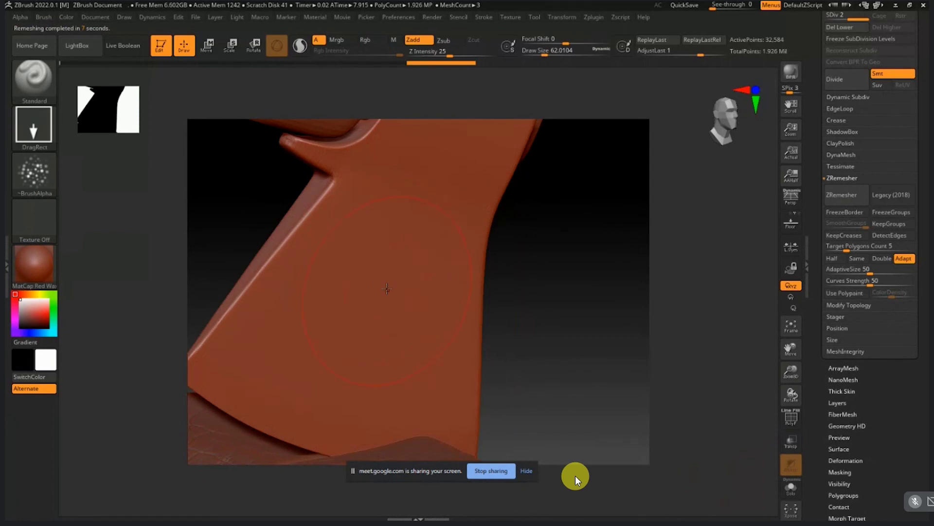
Step: Subdivide the axe blade to level 3, testing a speckled alpha stamp on its face at each level and undoing both stamps
drag(408, 382, 414, 346)
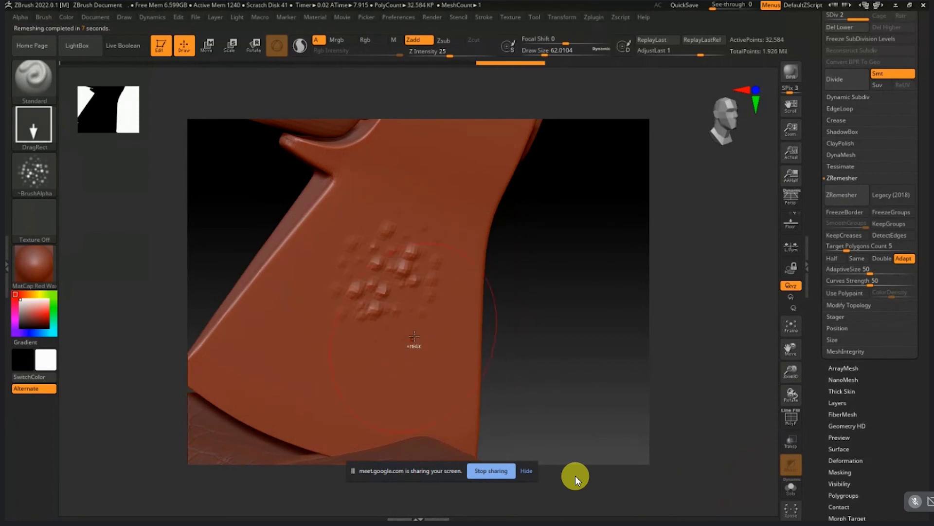
key(ctrl+z)
key(ctrl+d)
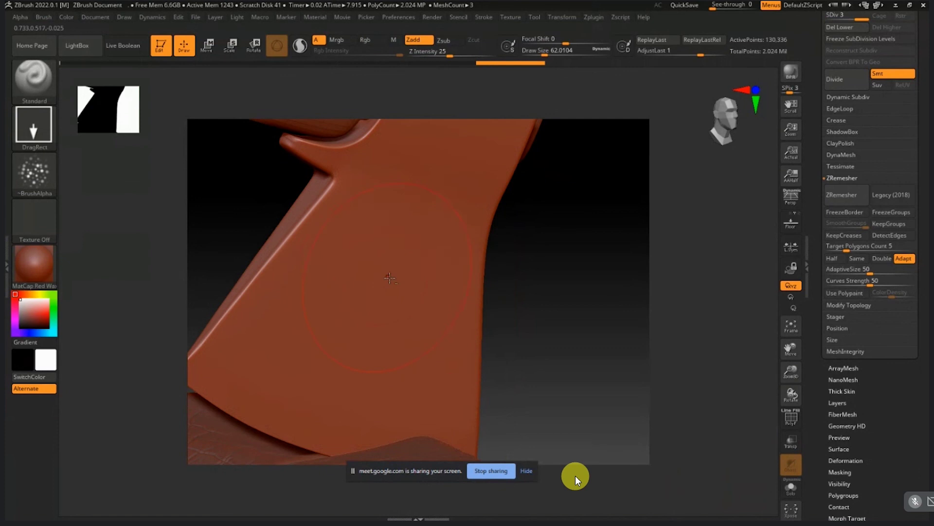
mouse_move(379, 265)
mouse_down()
mouse_move(415, 399)
mouse_move(418, 361)
mouse_up()
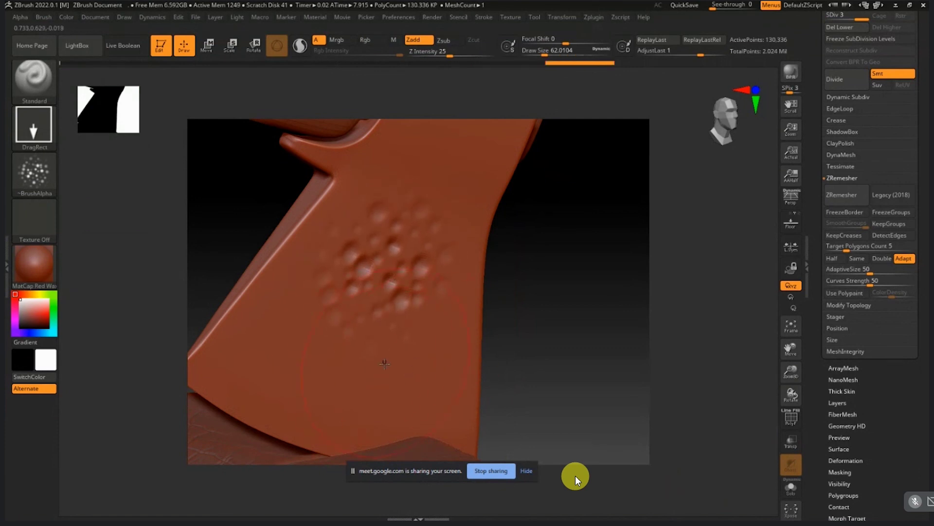
key(ctrl+z)
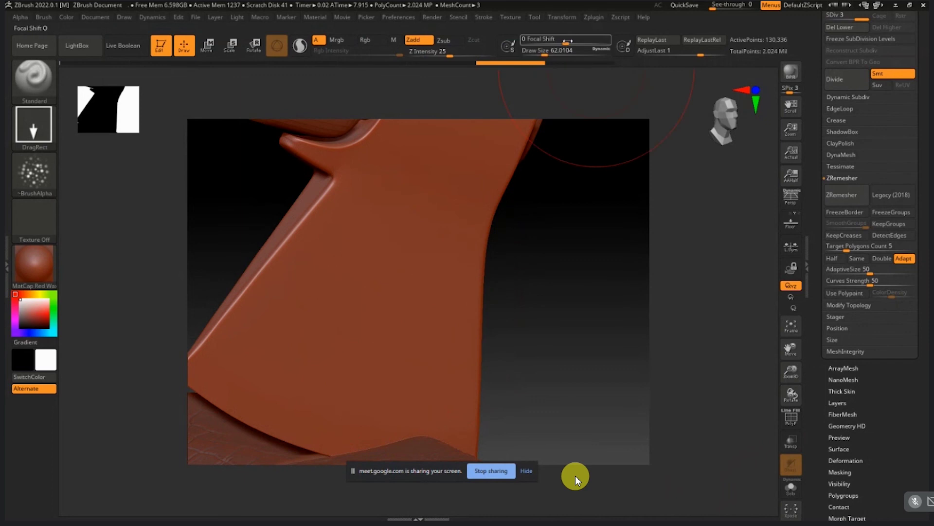
Step: Try stamping the speckled alpha at several sizes across the blade's face with Focal Shift 89, and undo all the stamps
drag(605, 43, 601, 43)
drag(362, 291, 392, 374)
key(ctrl+z)
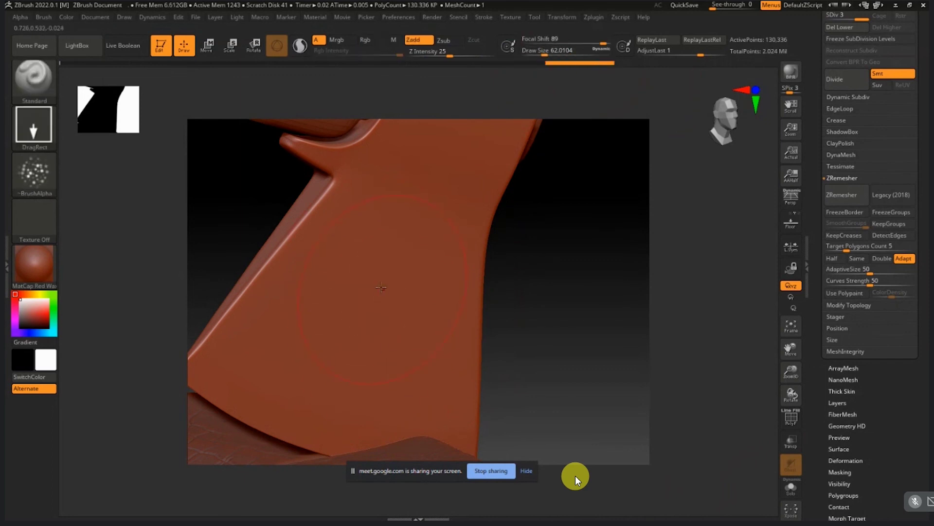
drag(375, 272, 359, 419)
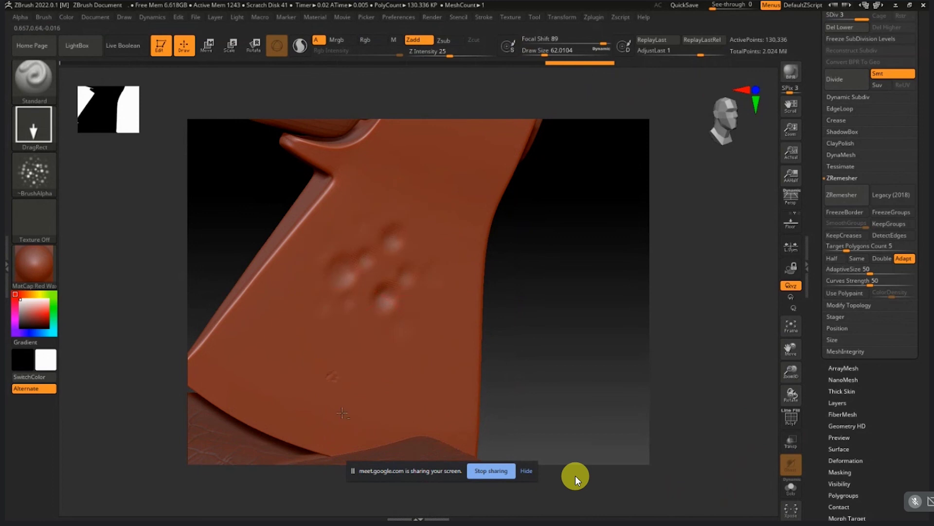
drag(413, 357, 448, 446)
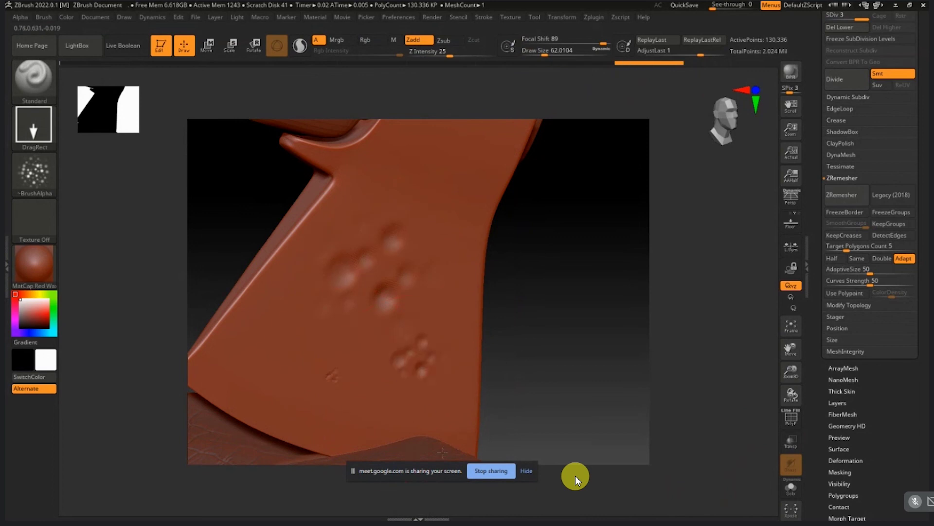
drag(265, 311, 315, 379)
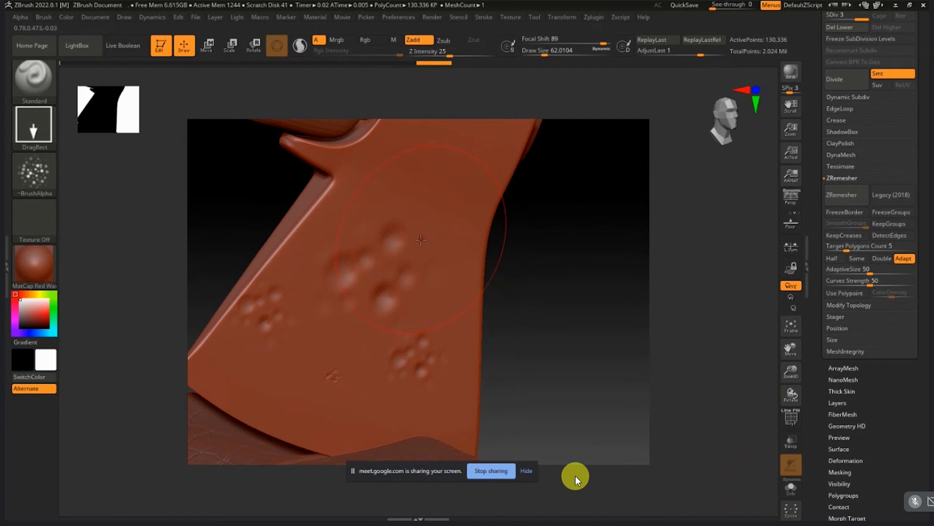
key(ctrl)
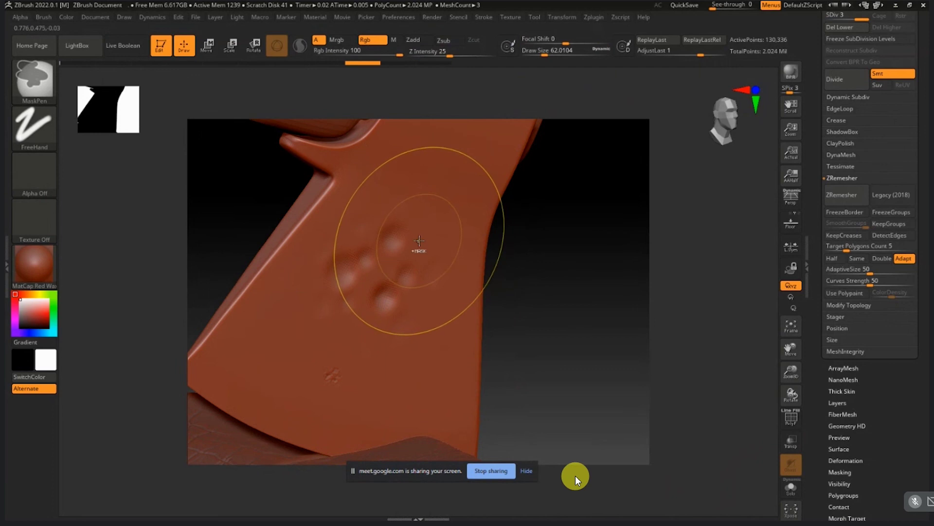
key(ctrl+z)
key(ctrl+z)
key(ctrl+z)
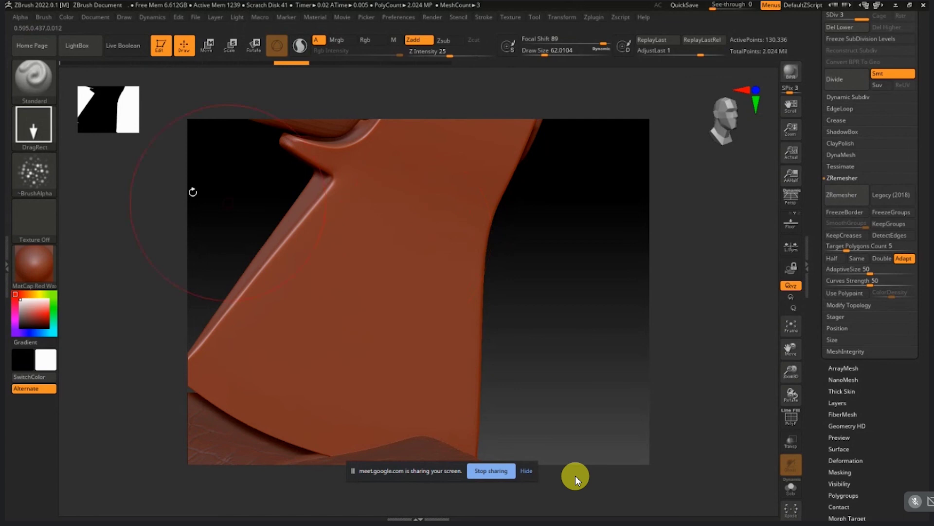
Step: Switch the Standard brush to Alpha 08 with the FreeHand stroke
click(34, 173)
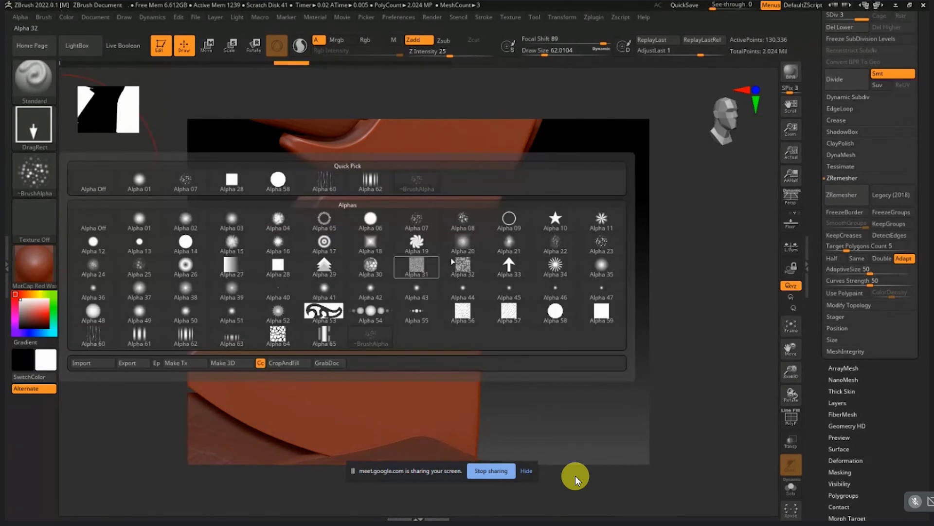
click(463, 223)
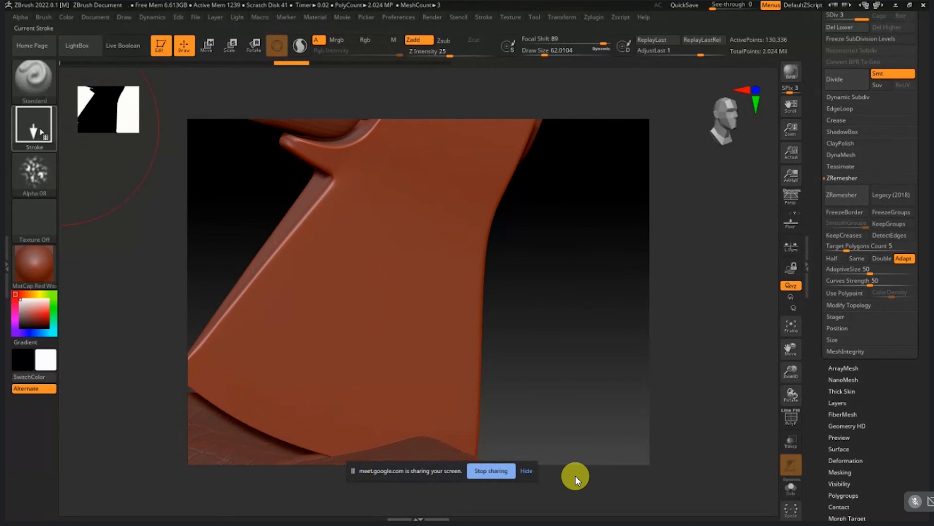
click(34, 127)
click(183, 132)
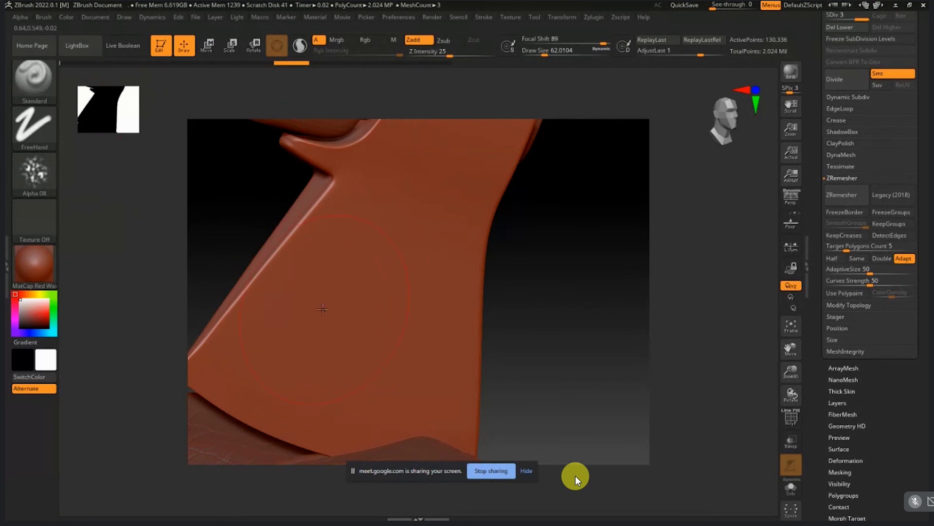
Step: Try freehand Alpha 08 strokes on the blade's face, enlarging the draw size to about 280, and undo the strokes
mouse_move(323, 306)
mouse_down()
mouse_move(415, 253)
mouse_move(417, 293)
mouse_up()
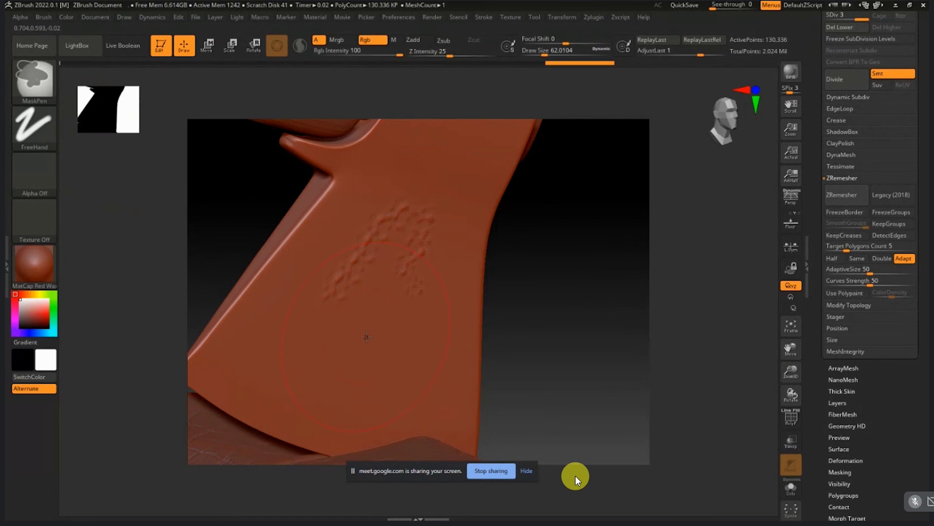
key(ctrl+z)
key(s)
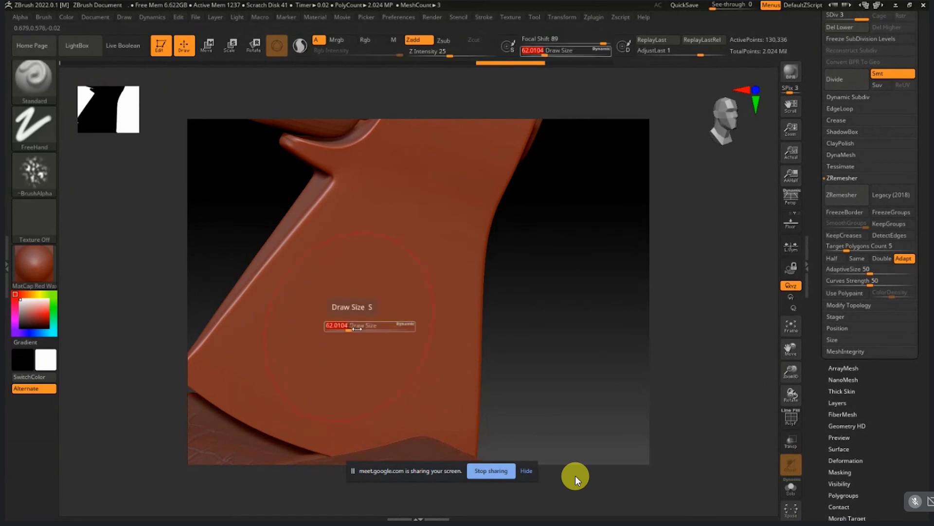
key(ctrl)
ctrl+drag(375, 324, 359, 329)
key(ctrl+z)
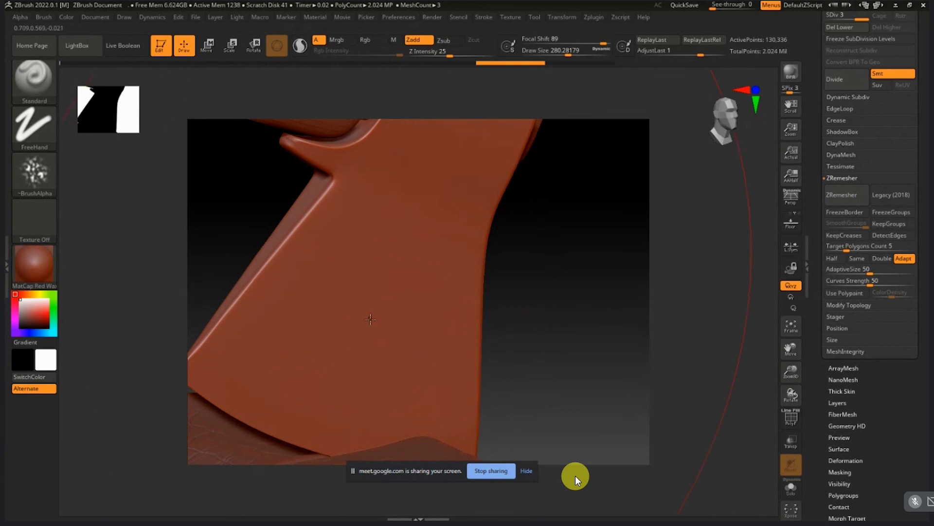
Step: Set the brush to a draw size of about 128, Focal Shift -11 and Z Intensity 8
key(s)
click(554, 52)
drag(571, 44, 560, 46)
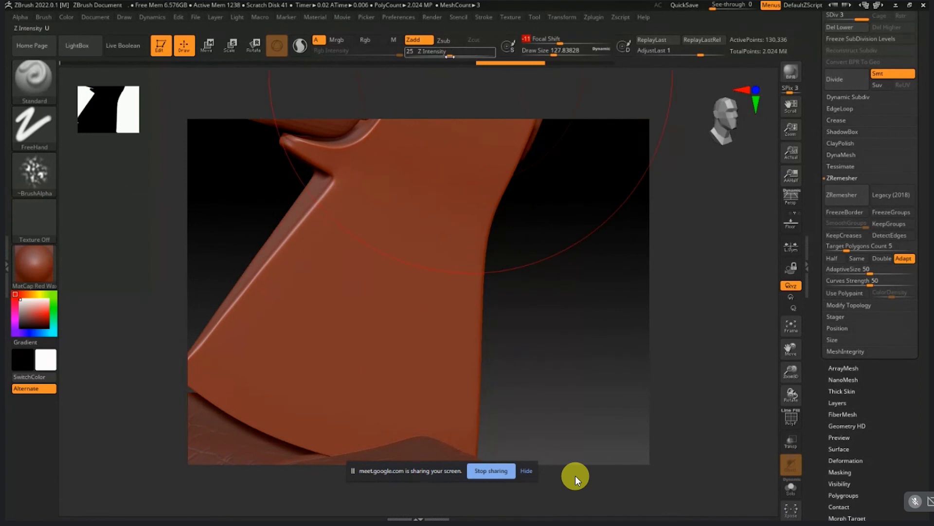
text(8)
key(Return)
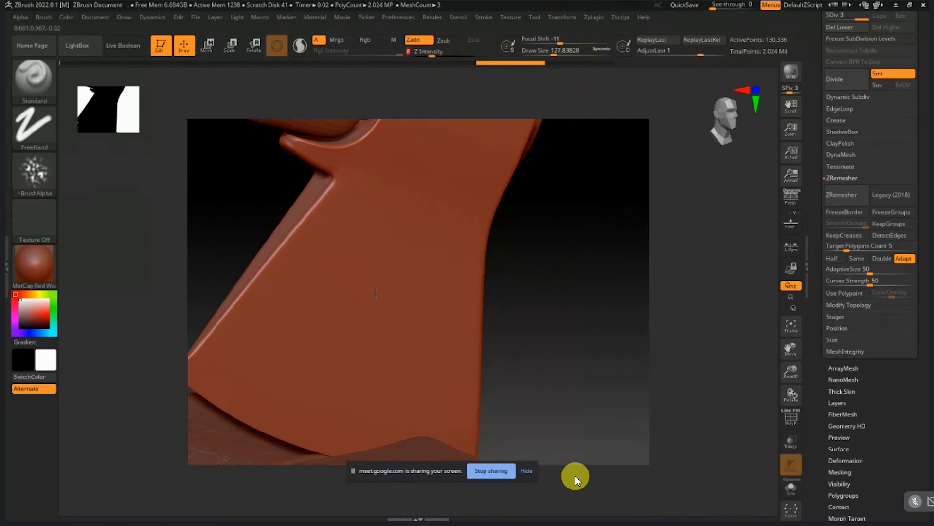
Step: Undo the test stroke on the blade and try another with the draw size raised to about 280
key(ctrl)
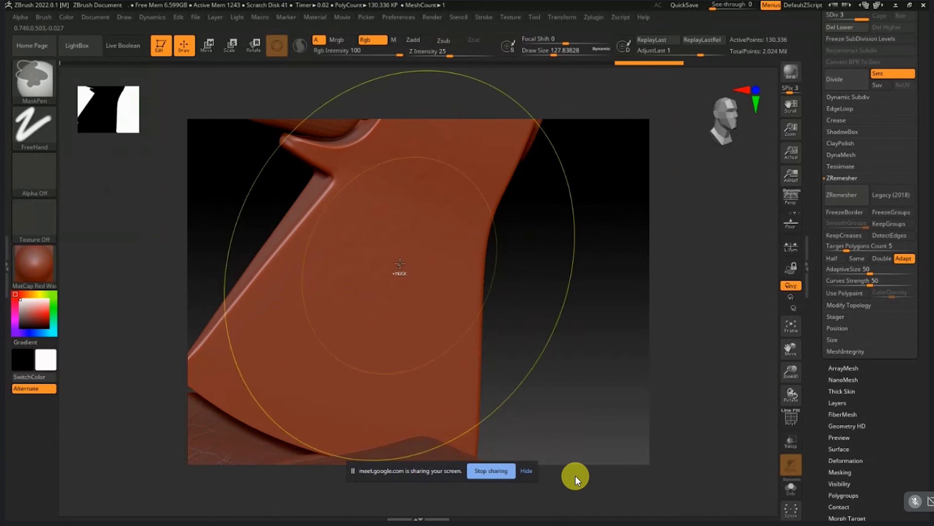
key(s)
drag(367, 287, 389, 288)
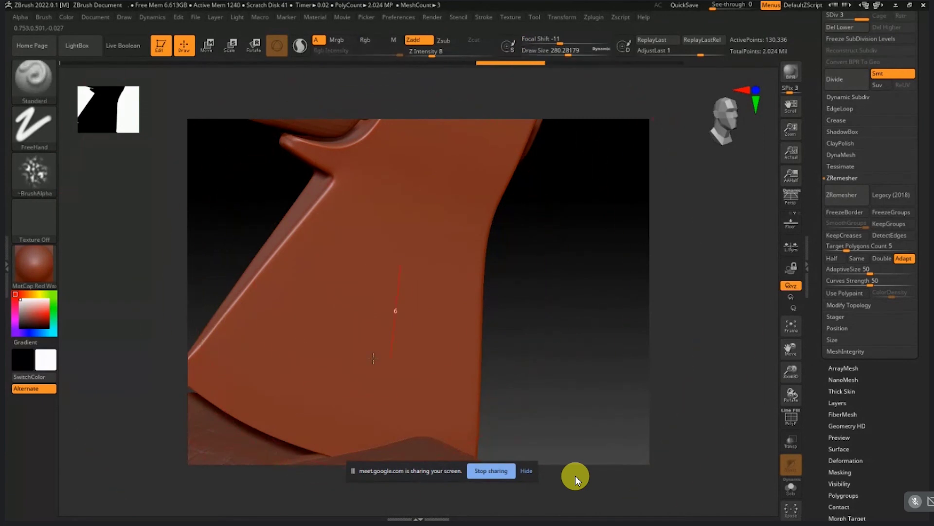
Step: Lower the blade to subdivision level 2, try light strokes at a draw size of about 167, and undo them
key(shift+d)
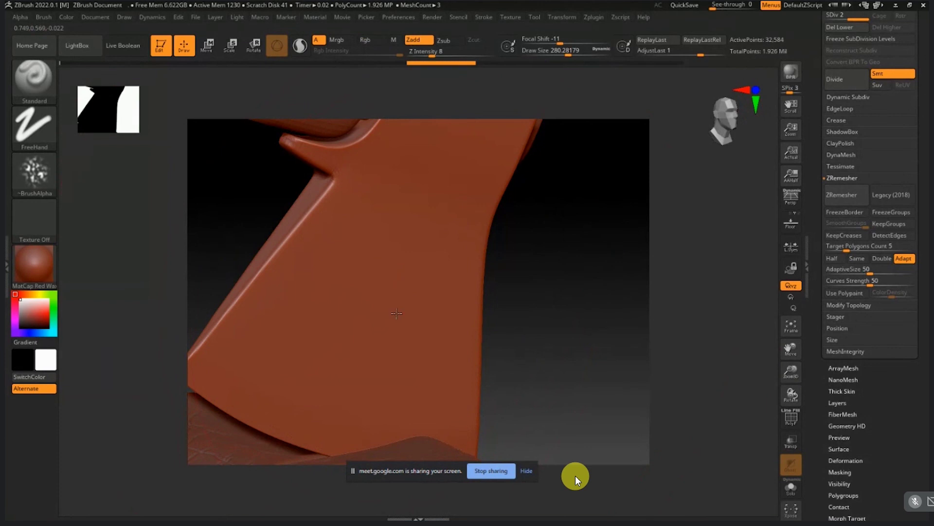
key(s)
drag(398, 312, 368, 303)
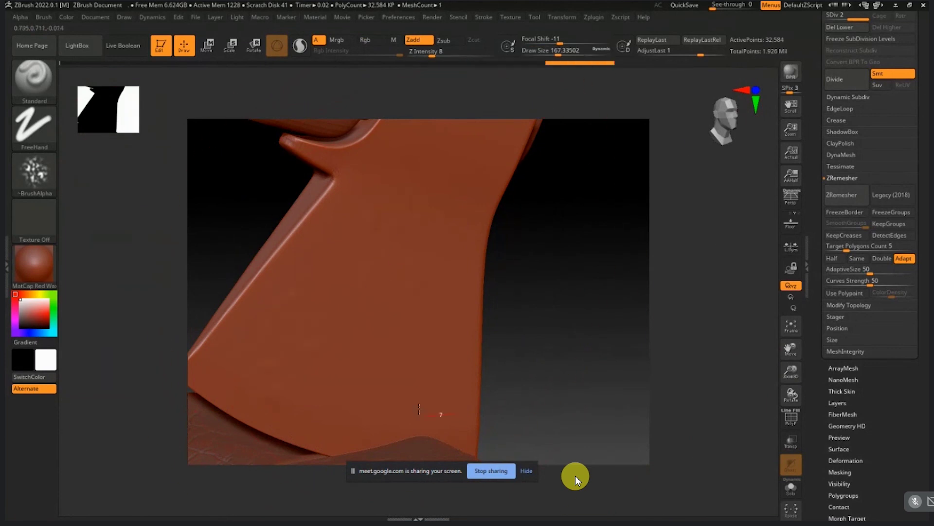
ctrl+right_drag(495, 313, 431, 246)
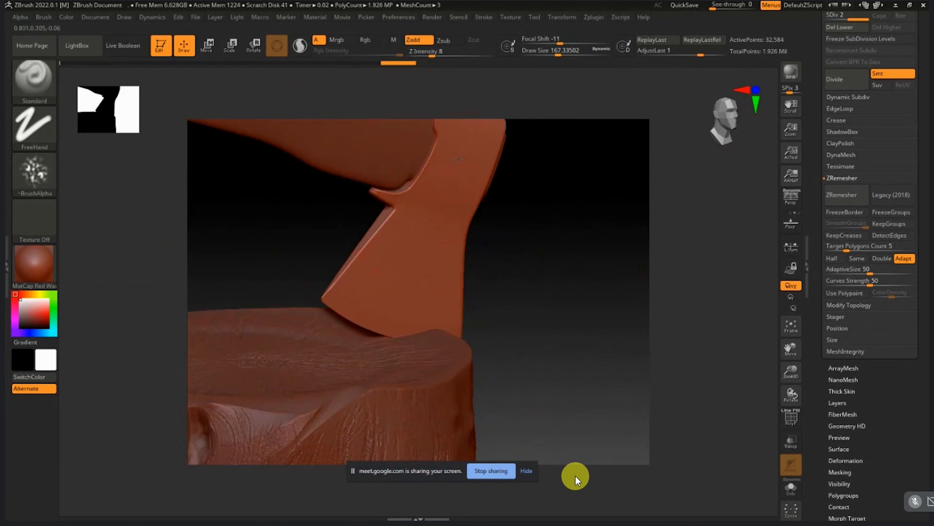
key(ctrl+shift+z)
key(ctrl)
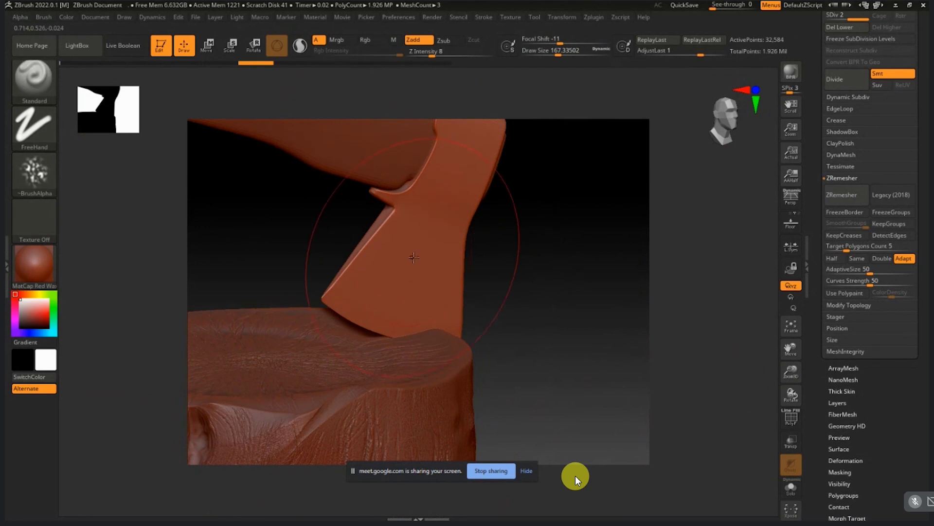
Step: Set the draw size to about 311, try broad mottling strokes over the blade, and undo them
key(s)
mouse_move(412, 265)
mouse_down()
mouse_move(422, 264)
mouse_move(373, 287)
mouse_move(389, 279)
mouse_up()
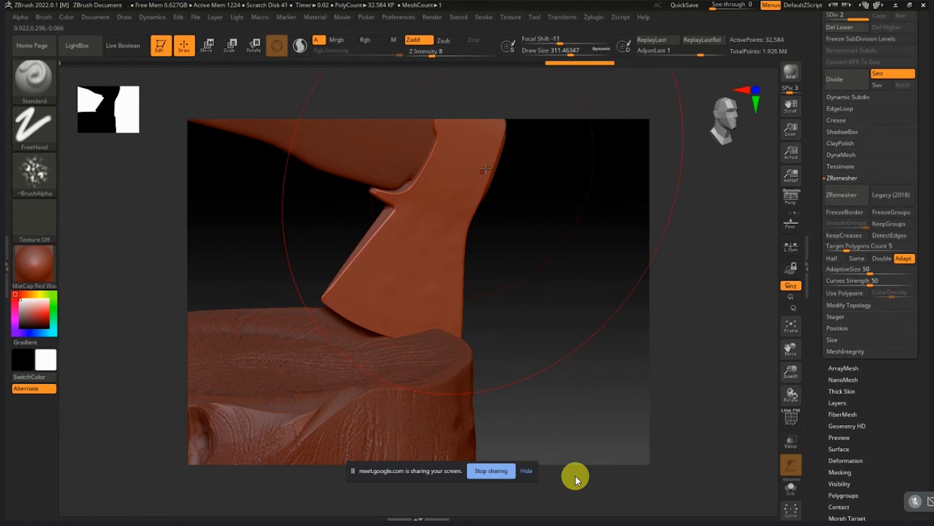
drag(526, 296, 384, 229)
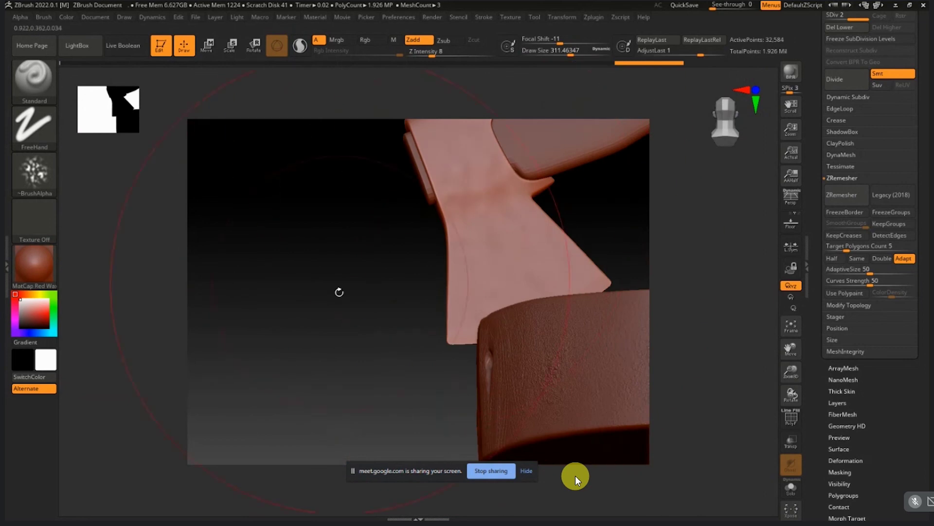
mouse_move(339, 292)
mouse_down()
mouse_move(436, 280)
mouse_move(392, 296)
mouse_move(630, 277)
mouse_up()
key(ctrl)
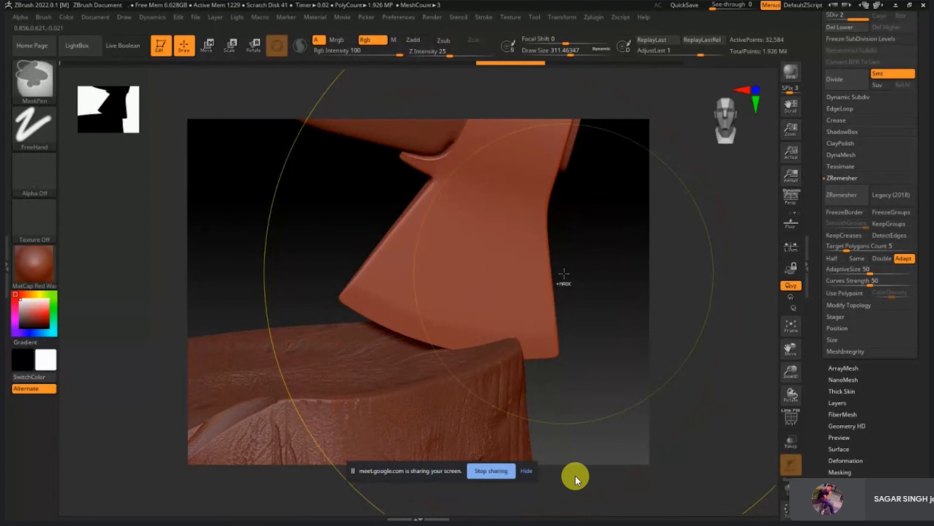
key(ctrl+z)
key(ctrl+z)
Step: Brush subtle surface unevenness over both faces of the axe blade at subdivision level 1 with Z Intensity 6
drag(433, 55, 428, 55)
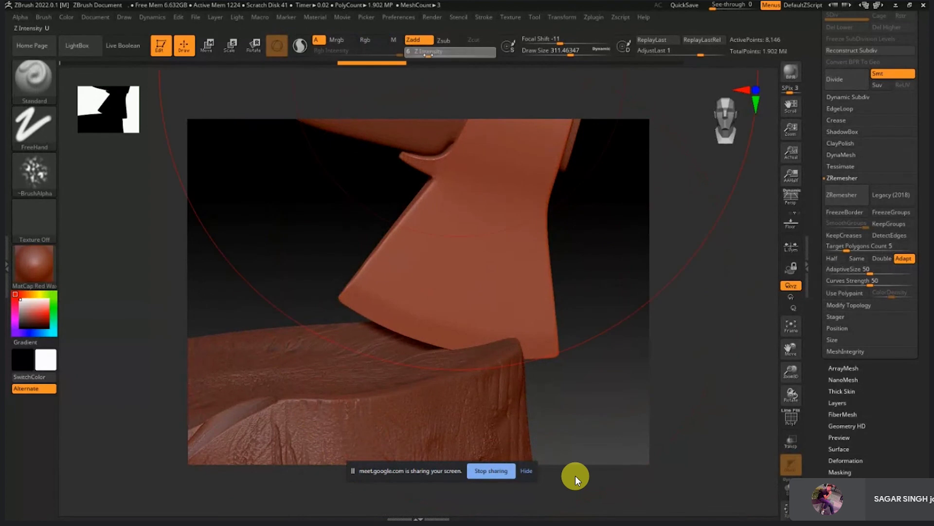
key(Return)
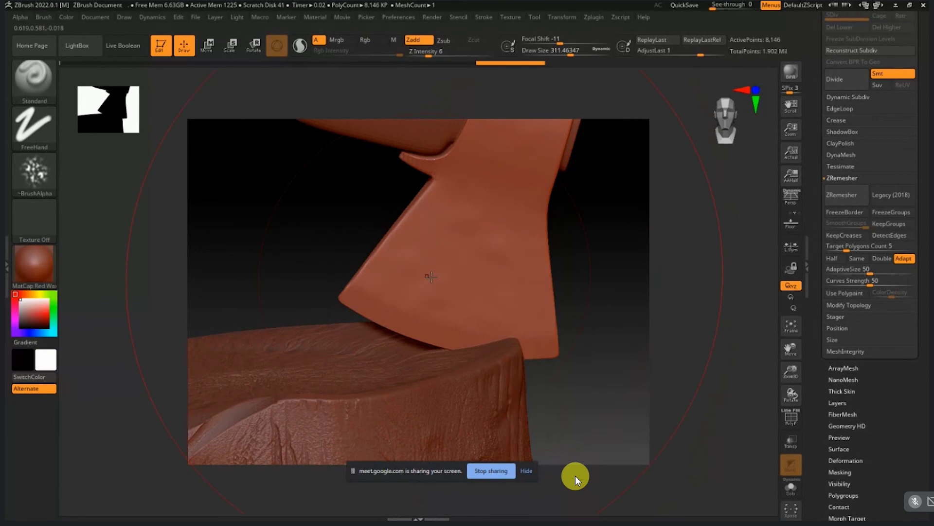
mouse_move(608, 272)
mouse_down()
mouse_move(559, 261)
mouse_move(492, 185)
mouse_move(476, 150)
mouse_up()
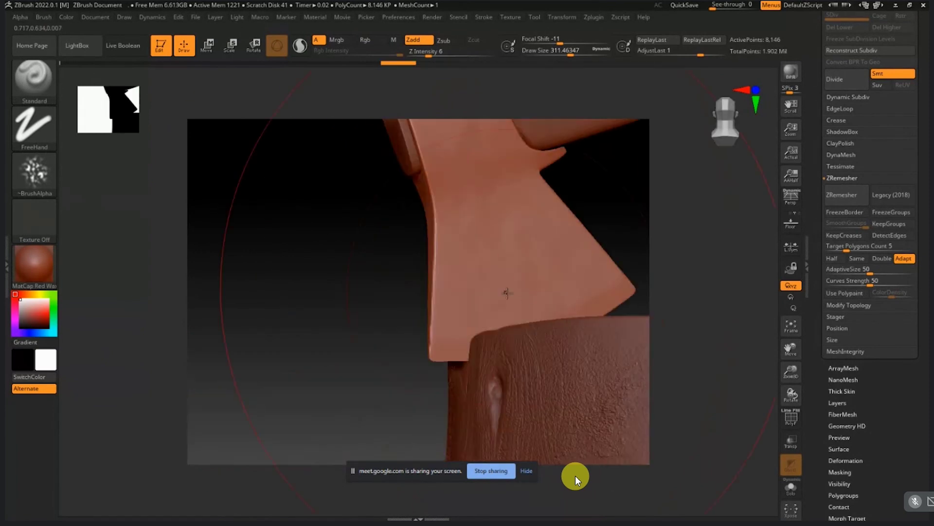
drag(354, 270, 445, 272)
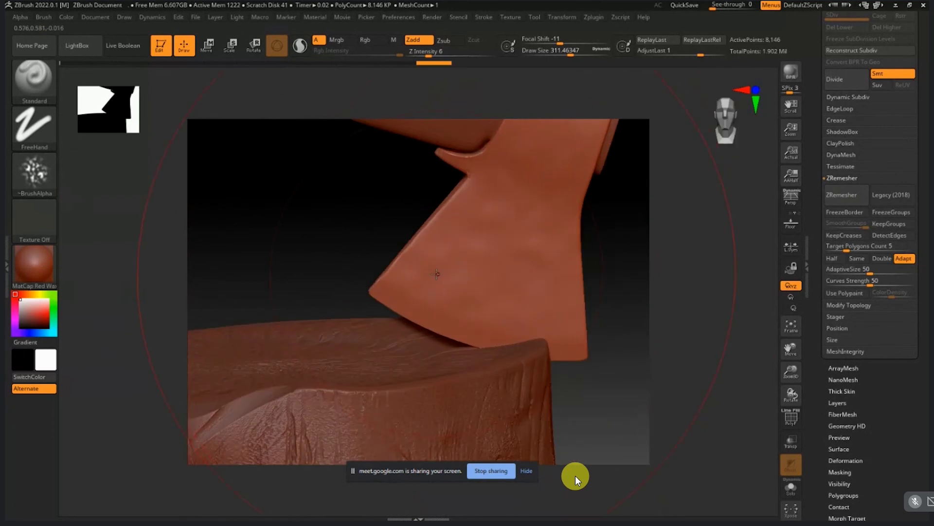
mouse_move(438, 273)
right_down()
mouse_move(365, 340)
mouse_move(548, 247)
mouse_move(438, 264)
mouse_move(463, 276)
mouse_move(542, 265)
mouse_move(571, 235)
right_up()
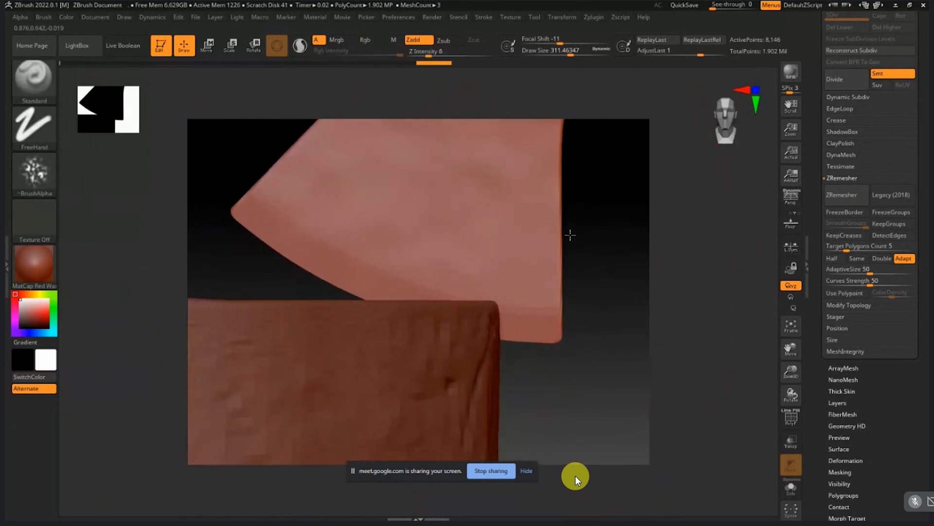
Step: Try a DamStandard stroke along the axe blade's bevel line at a draw size of about 25, and undo it
click(33, 77)
click(33, 77)
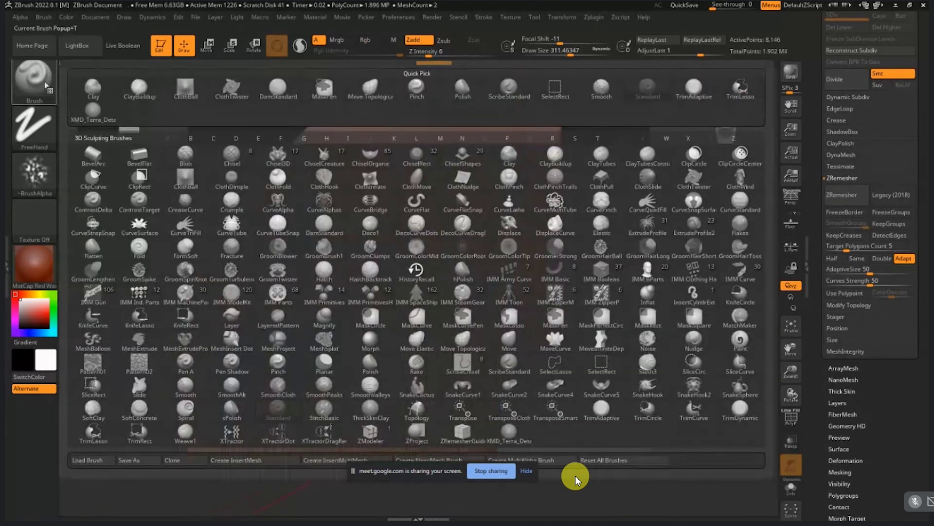
click(285, 98)
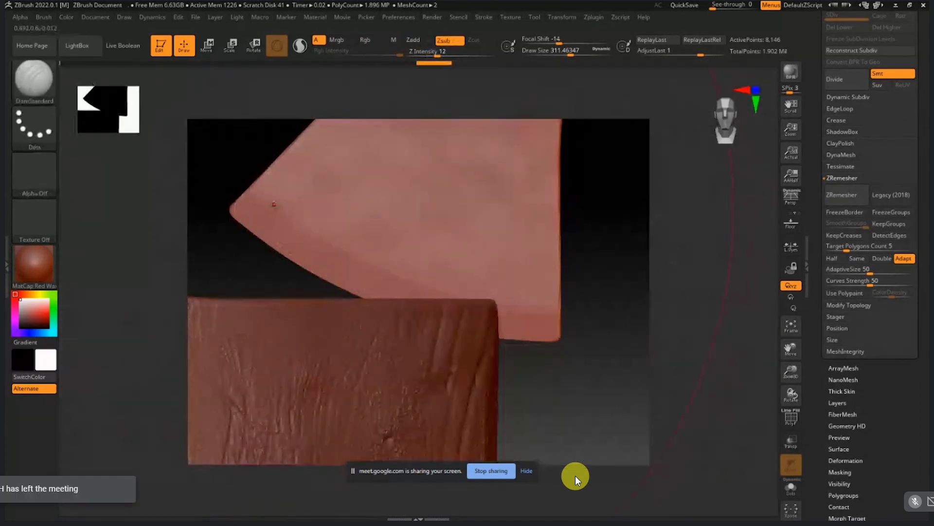
key(s)
drag(312, 229, 271, 226)
mouse_move(254, 194)
mouse_down()
mouse_move(281, 225)
mouse_move(348, 268)
mouse_up()
key(ctrl+z)
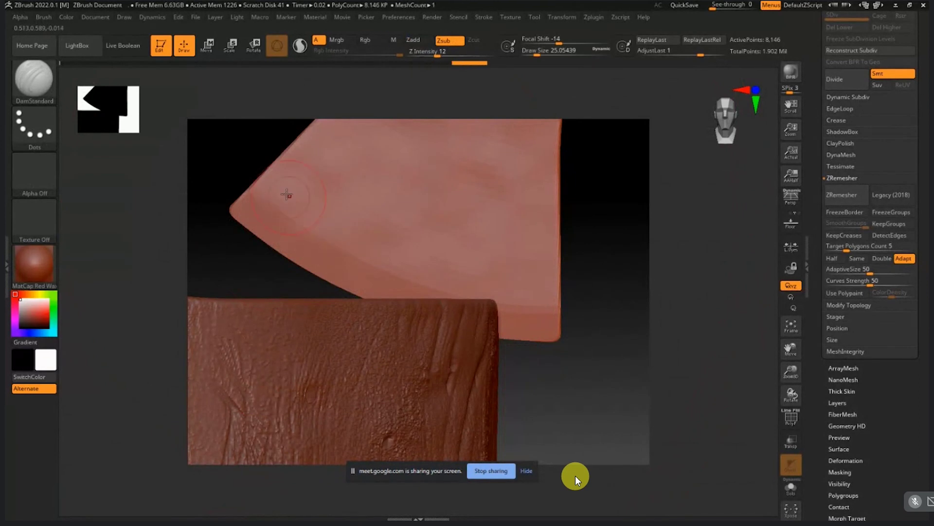
Step: Divide the axe blade mesh twice to reach subdivision level 3
key(ctrl+d)
key(ctrl+d)
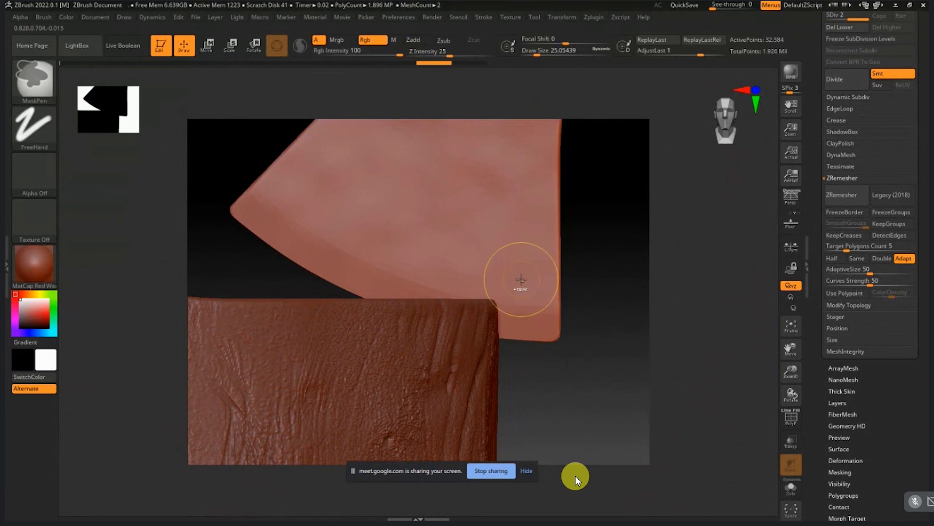
Step: Try a DamStandard groove with light smoothing along the bevel of the subdivided blade, and undo it
drag(250, 194, 401, 297)
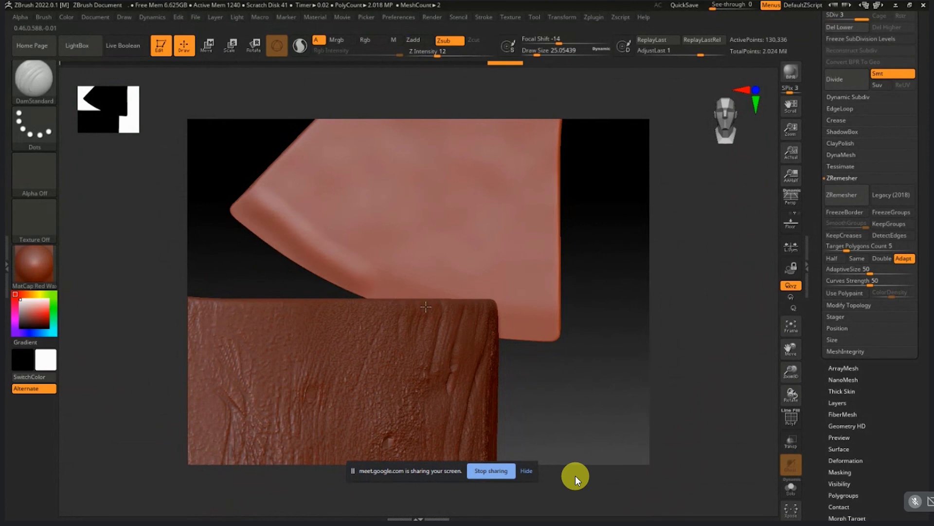
mouse_move(367, 269)
shift+mouse_down()
mouse_move(298, 211)
mouse_move(375, 276)
shift+mouse_up()
key(s)
key(ctrl+z)
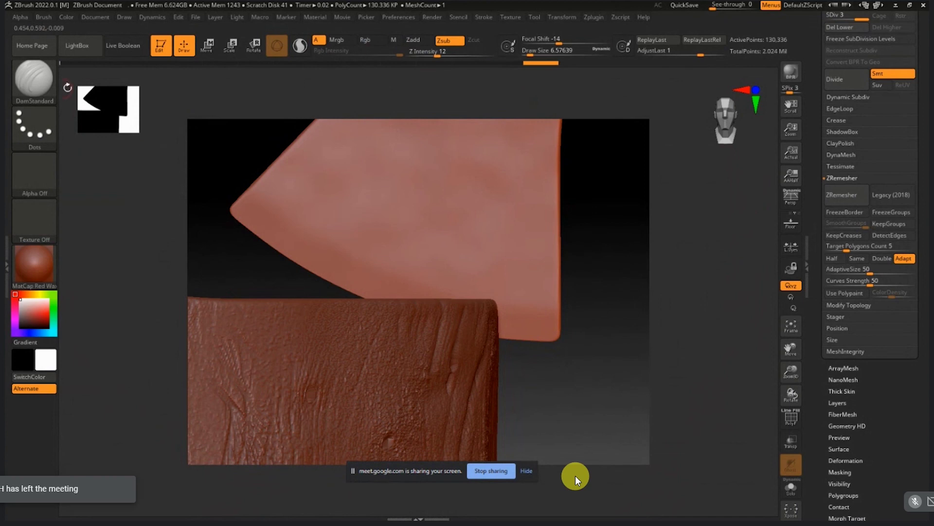
Step: Switch to the Pinch brush, try strokes along the blade's bevel line at a draw size of about 29, and undo them
click(33, 80)
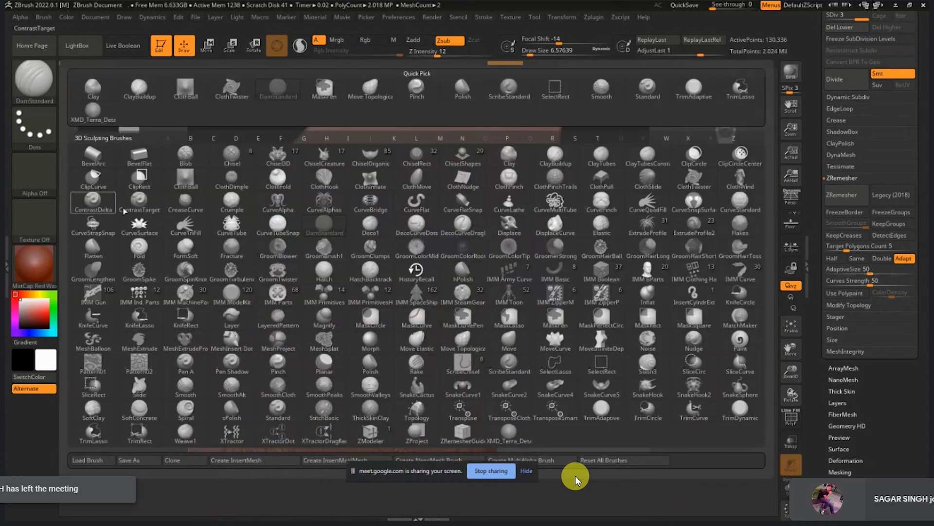
click(506, 139)
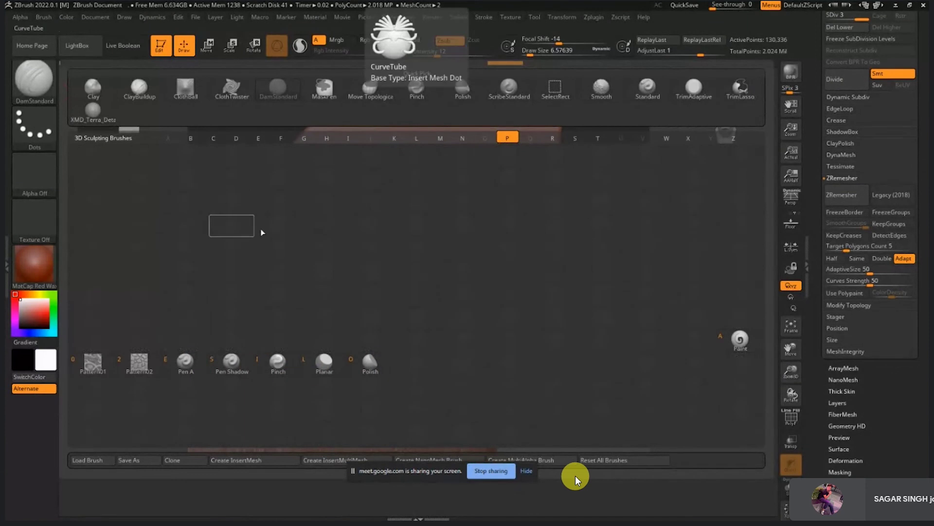
click(278, 361)
key(s)
mouse_move(310, 219)
mouse_down()
mouse_move(318, 219)
mouse_move(274, 213)
mouse_up()
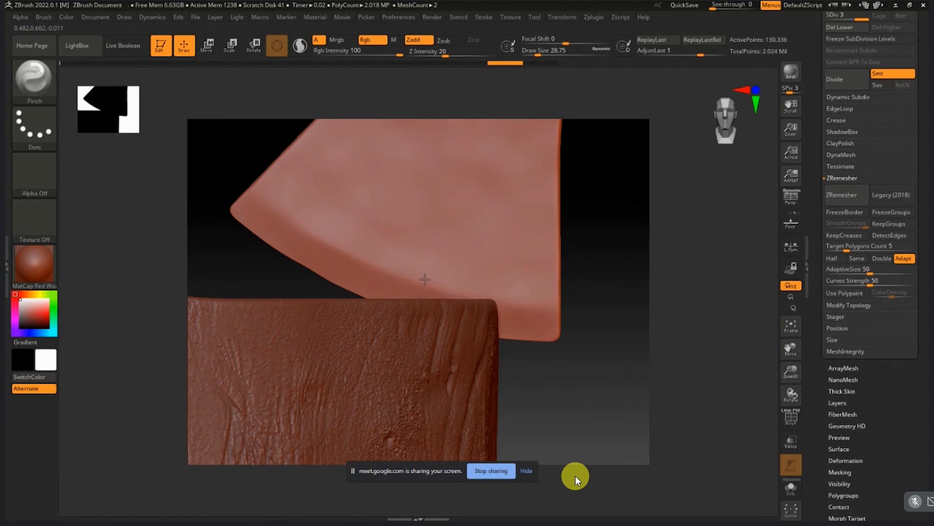
drag(291, 220, 263, 200)
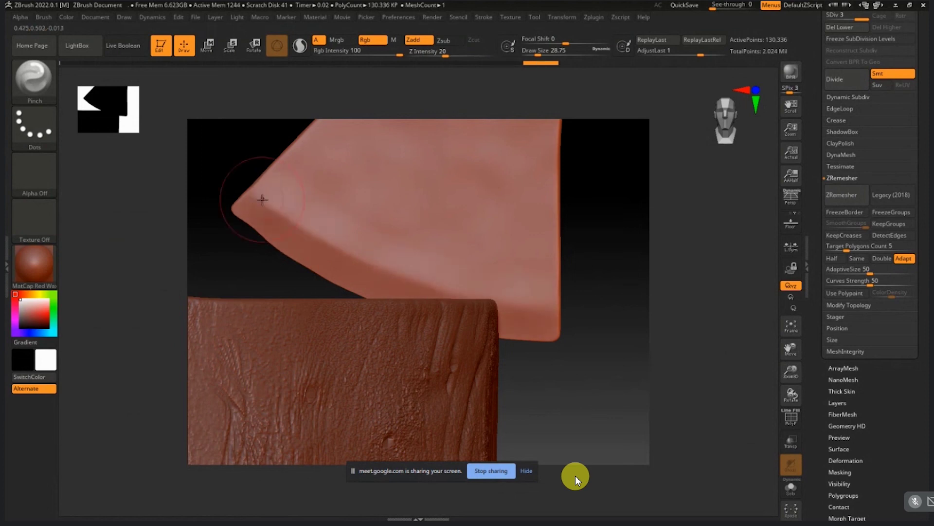
key(ctrl+z)
Step: Sharpen the blade's bevel line with the Pinch brush at a draw size of about 13, raising Z Intensity to 68
key(s)
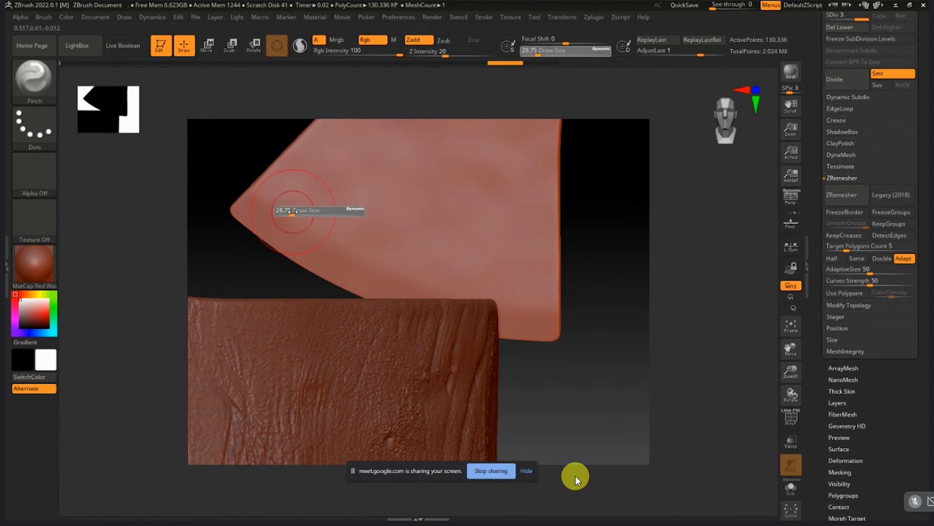
drag(292, 214, 259, 198)
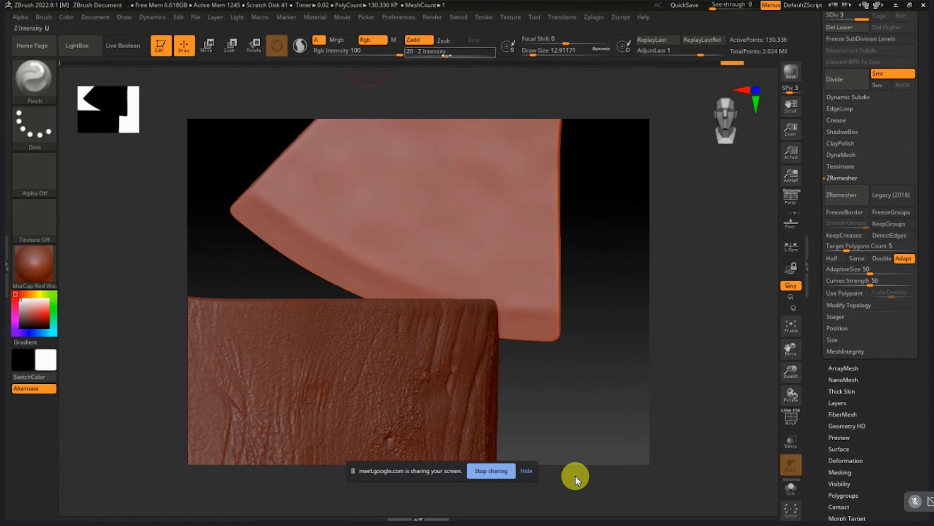
drag(445, 55, 461, 57)
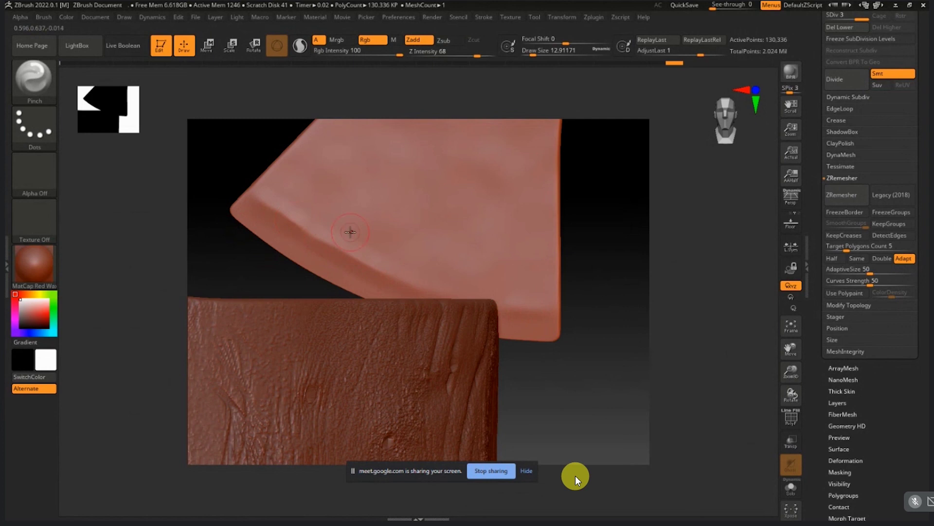
key(ctrl)
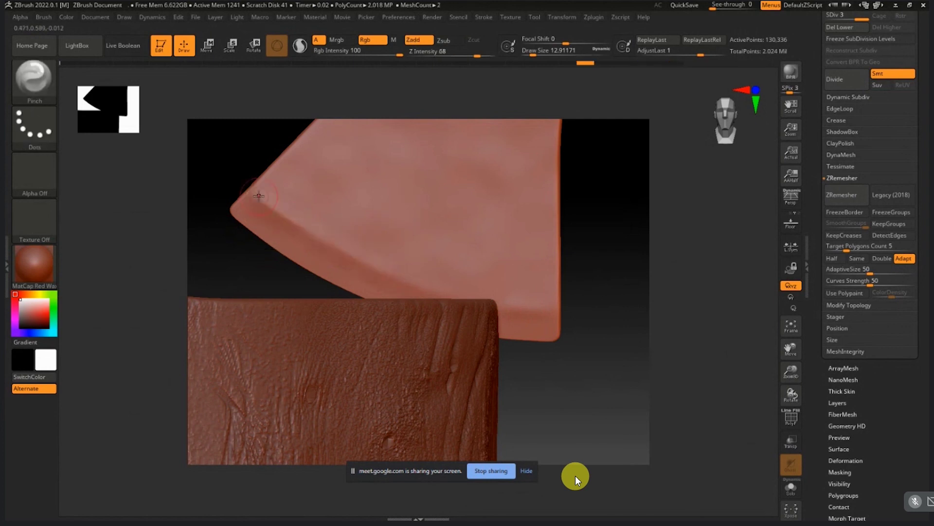
mouse_move(271, 206)
mouse_down()
mouse_move(404, 281)
mouse_move(522, 304)
mouse_up()
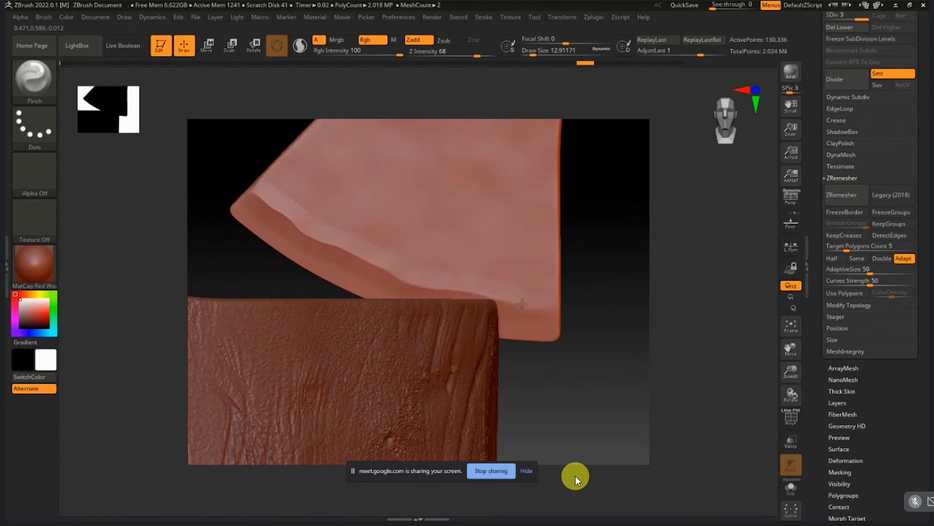
key(ctrl+z)
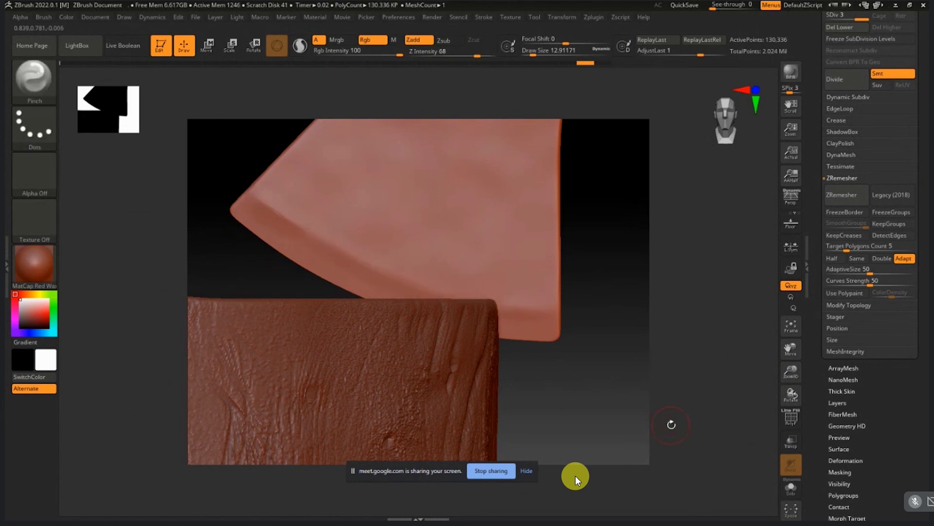
drag(243, 180, 427, 281)
right_drag(427, 281, 435, 284)
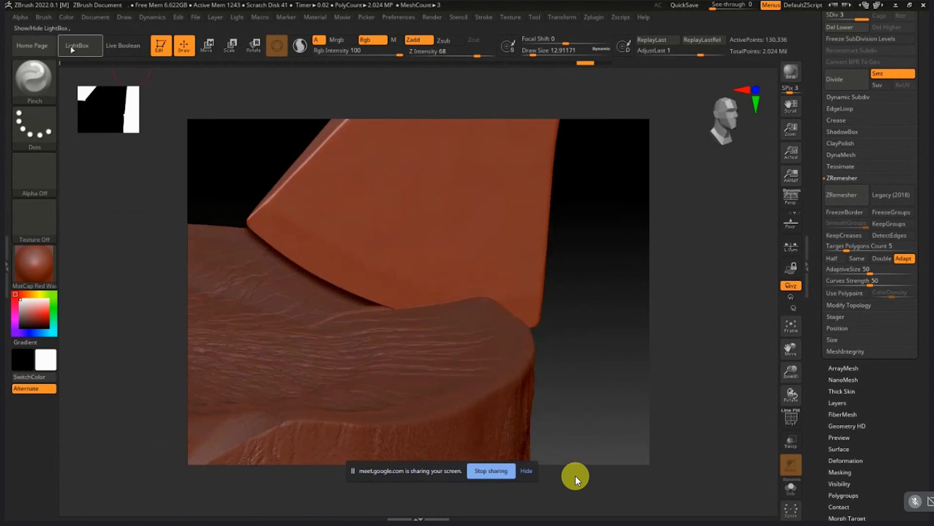
Step: Flatten the blade's cutting-edge bevel above the wood block with the TrimDynamic brush at draw size 28.75 and Z Intensity 84
click(35, 77)
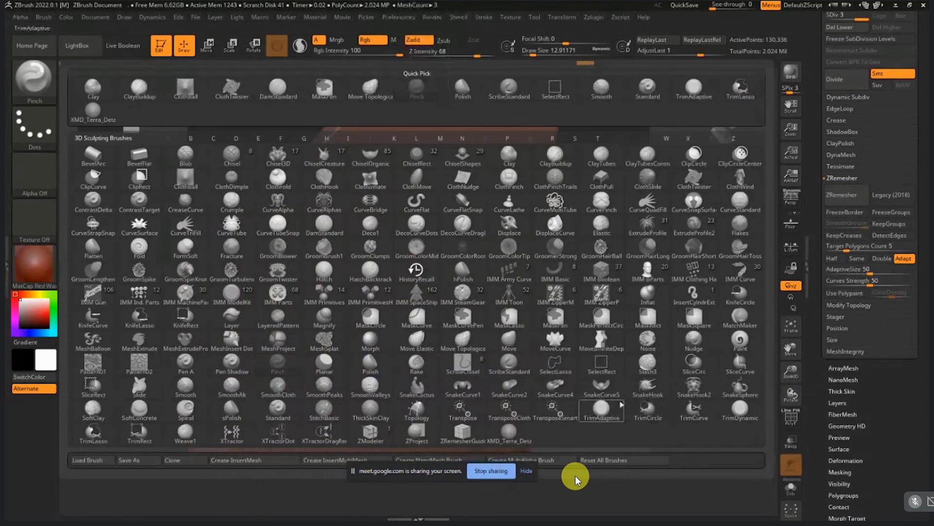
click(740, 410)
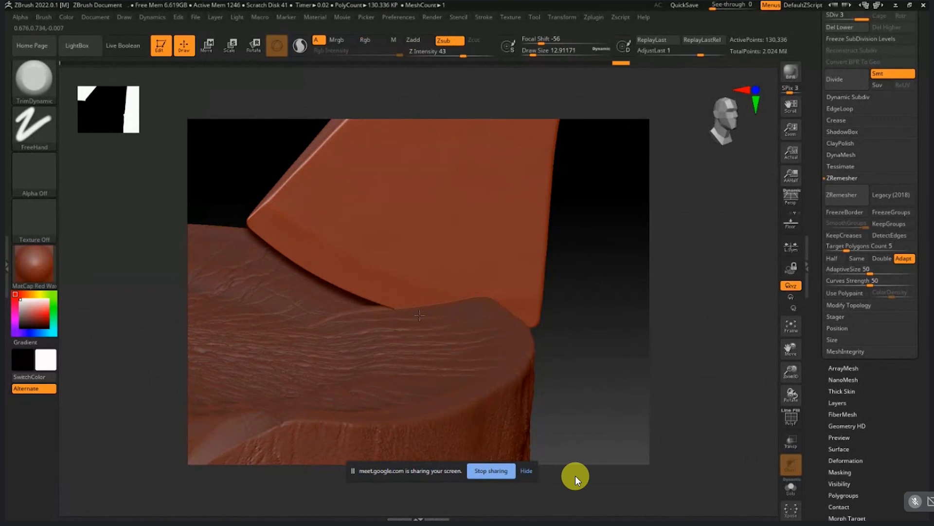
right_drag(420, 315, 387, 280)
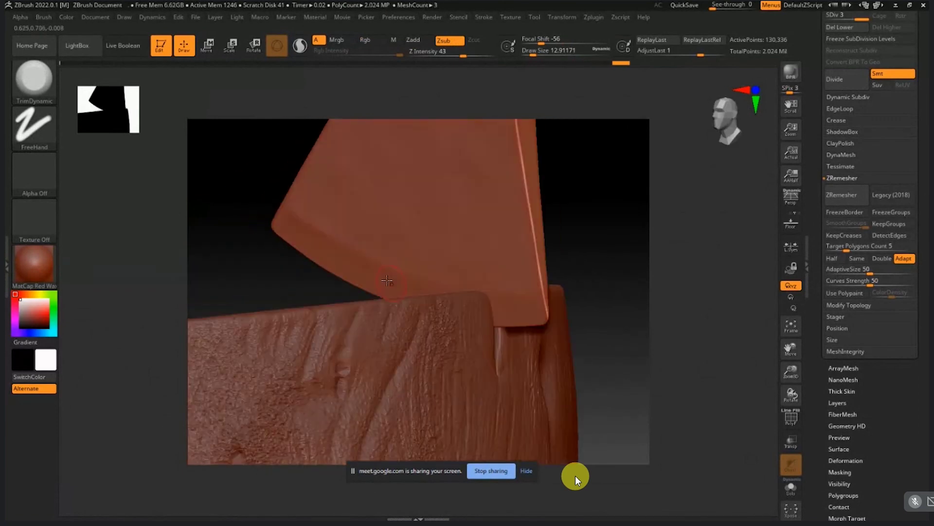
key(s)
drag(337, 261, 347, 262)
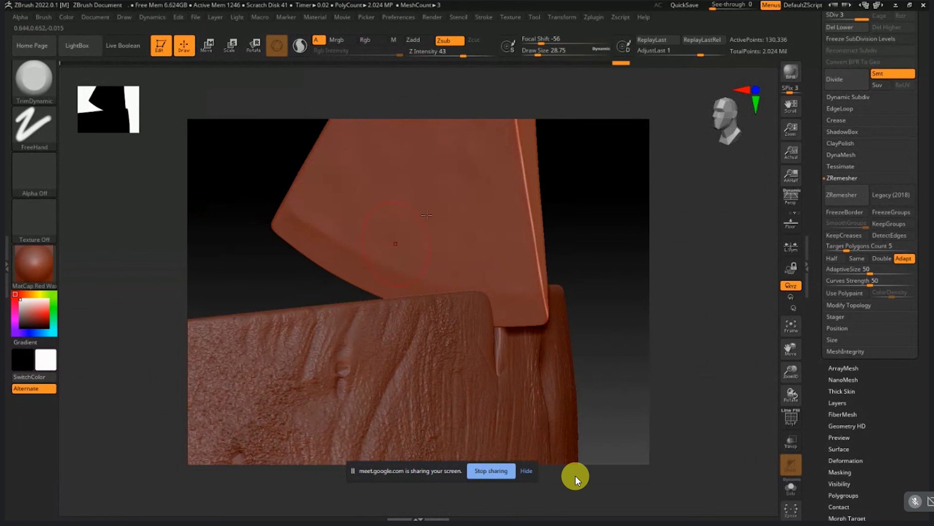
drag(463, 56, 485, 62)
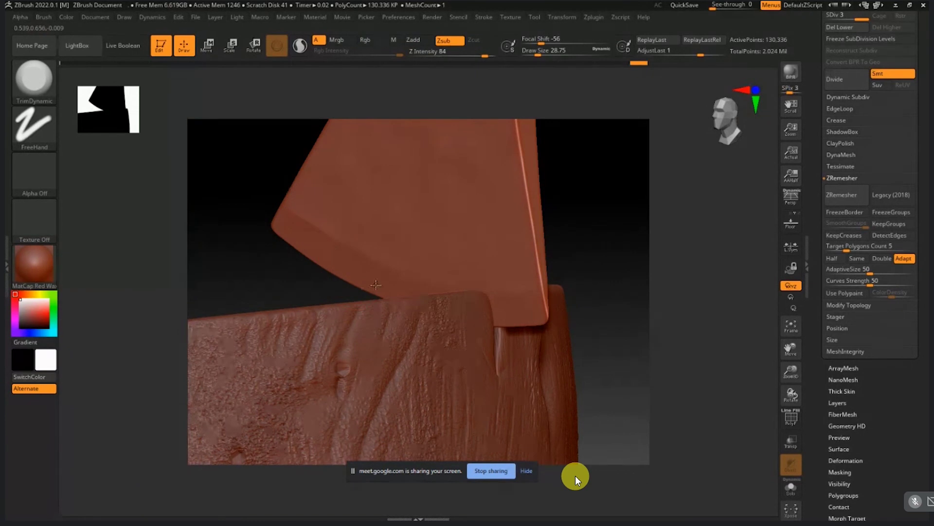
drag(375, 285, 397, 282)
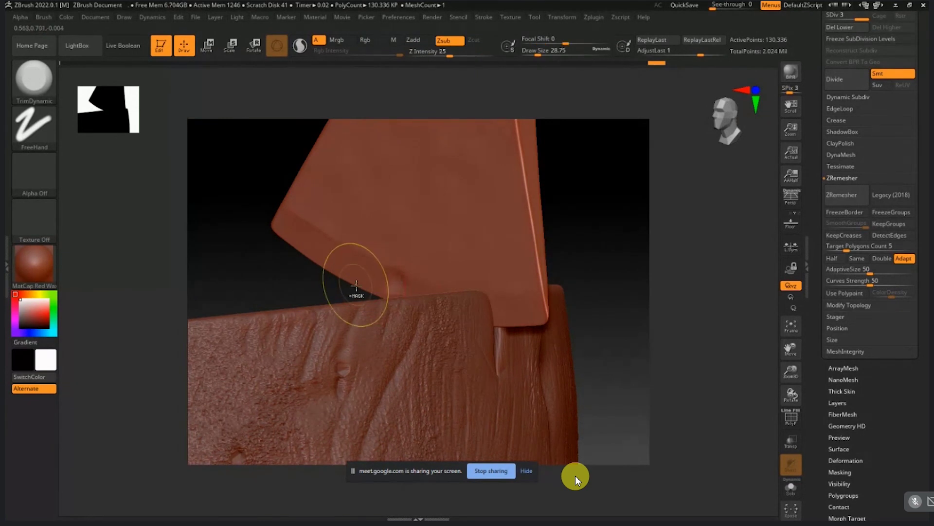
drag(334, 294, 394, 285)
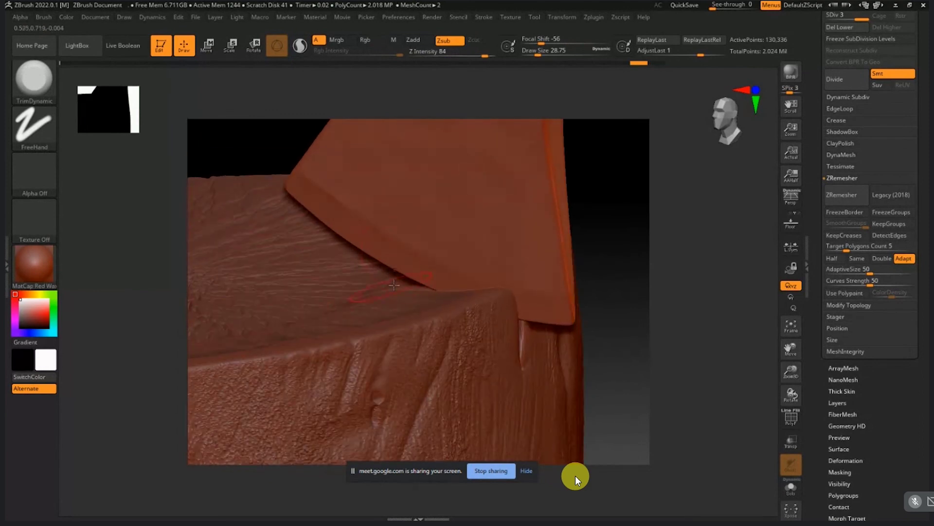
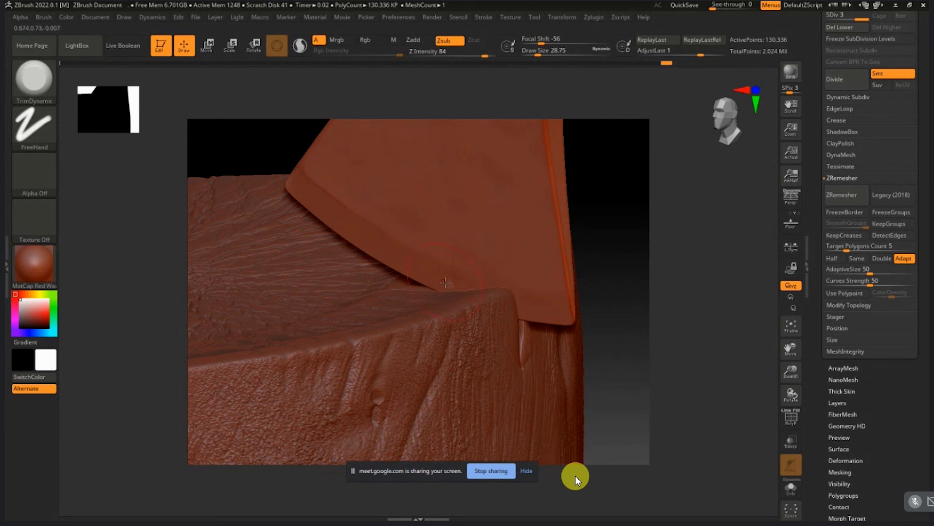
key(ctrl)
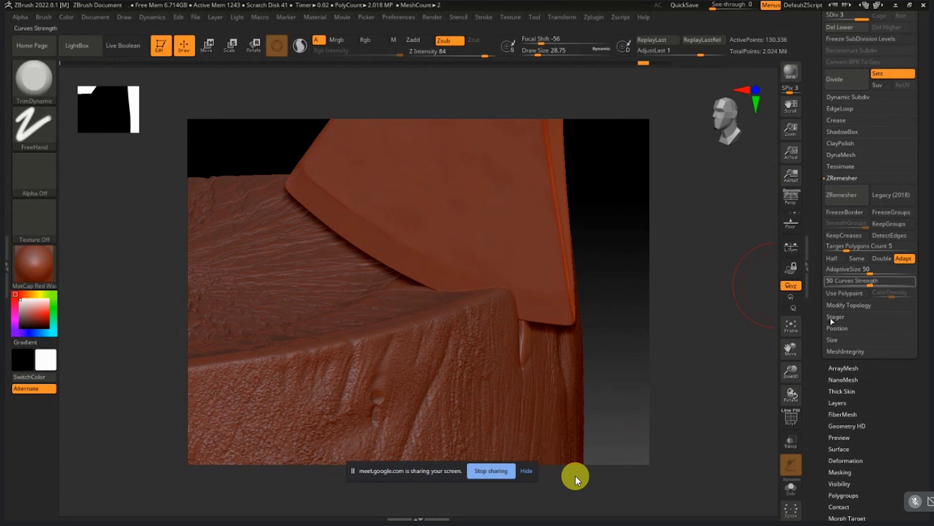
Step: Hide the wood1 subtool so the whole cutting edge of the axe blade is exposed
scroll(874, 402, up, 3)
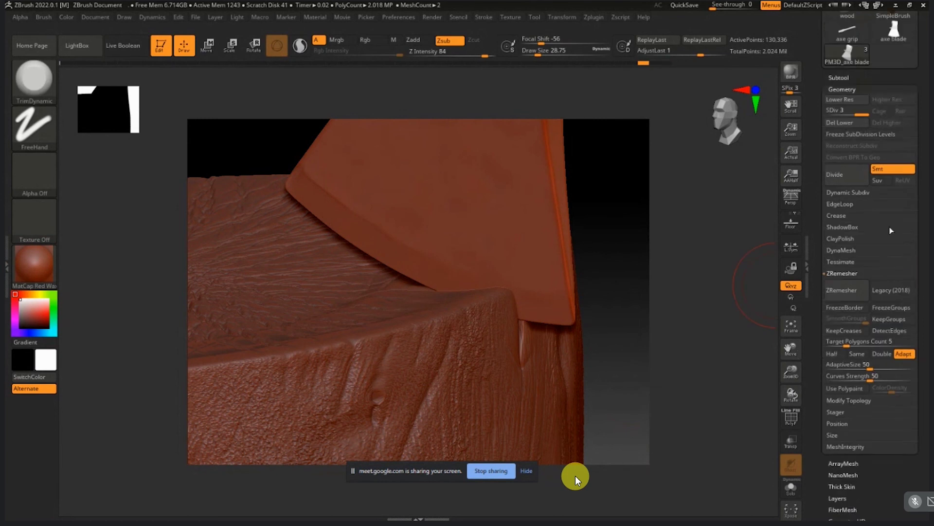
click(839, 78)
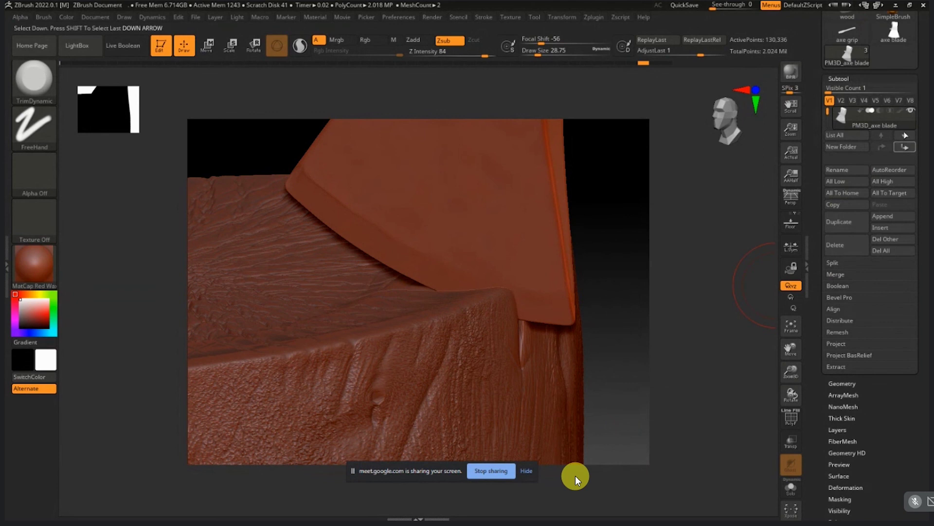
drag(826, 112, 826, 120)
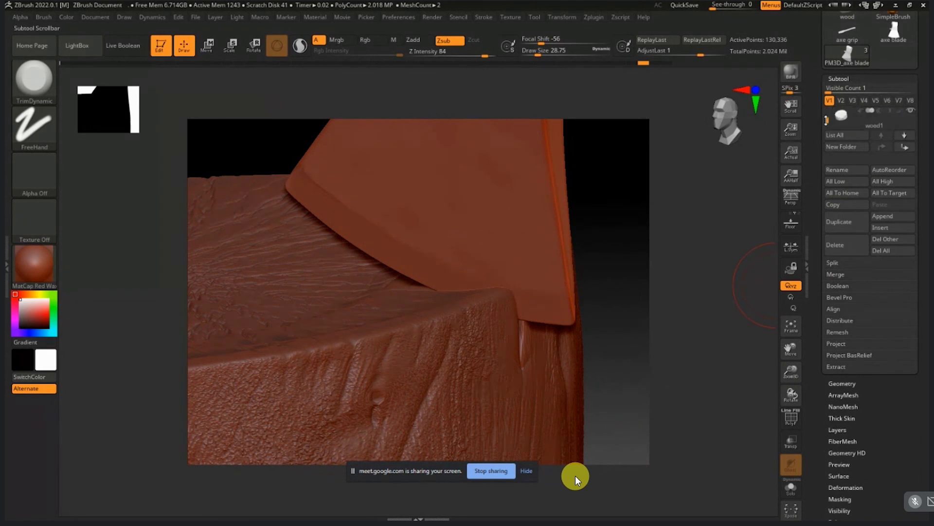
click(911, 111)
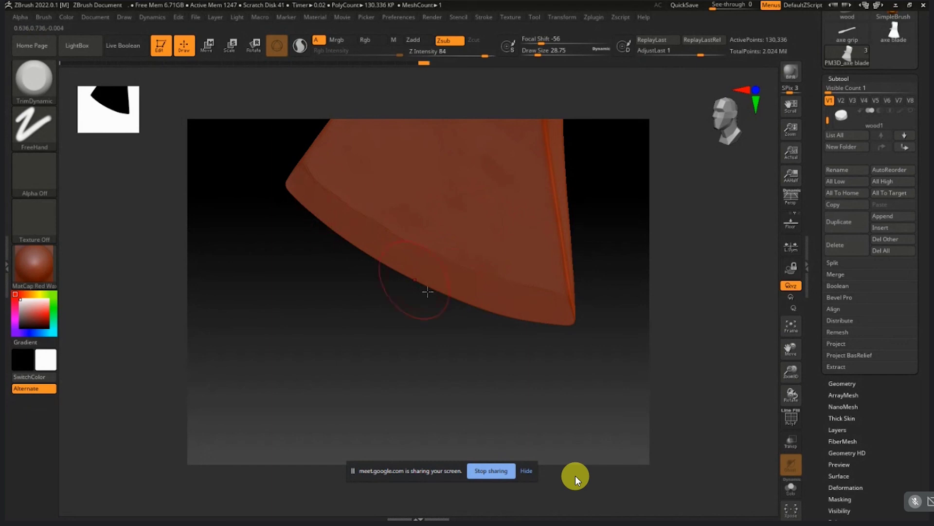
Step: Trim the rest of the cutting-edge bevel flat with TrimDynamic strokes along the exposed lower part of the blade
mouse_move(484, 336)
mouse_down()
mouse_move(436, 344)
mouse_move(433, 313)
mouse_move(417, 312)
mouse_up()
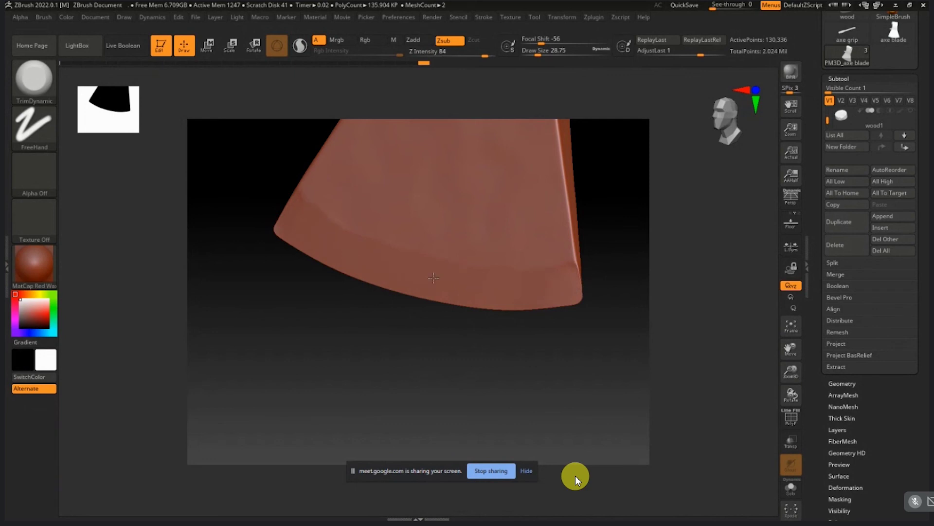
drag(532, 304, 428, 274)
drag(477, 289, 384, 270)
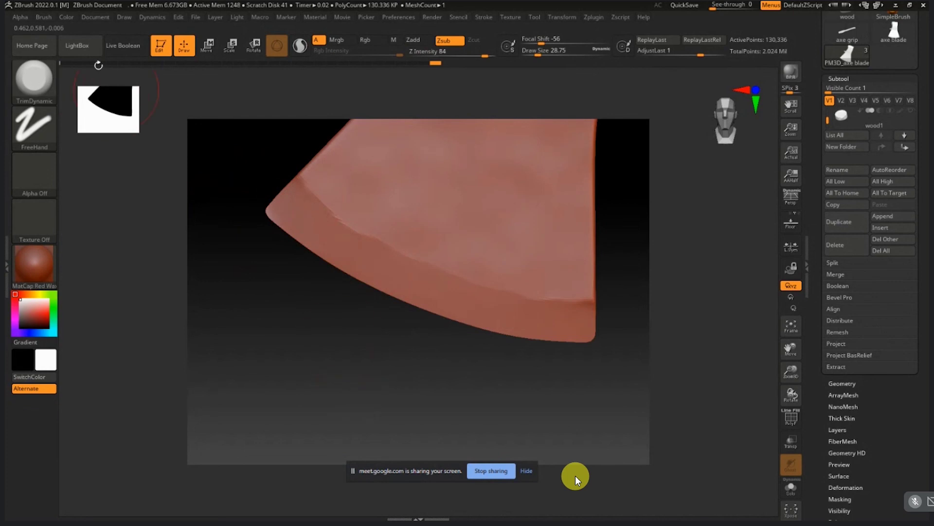
Step: Crisp up the line between the blade face and bevel with the Pinch brush, reducing the draw size to about 13
click(51, 74)
click(417, 87)
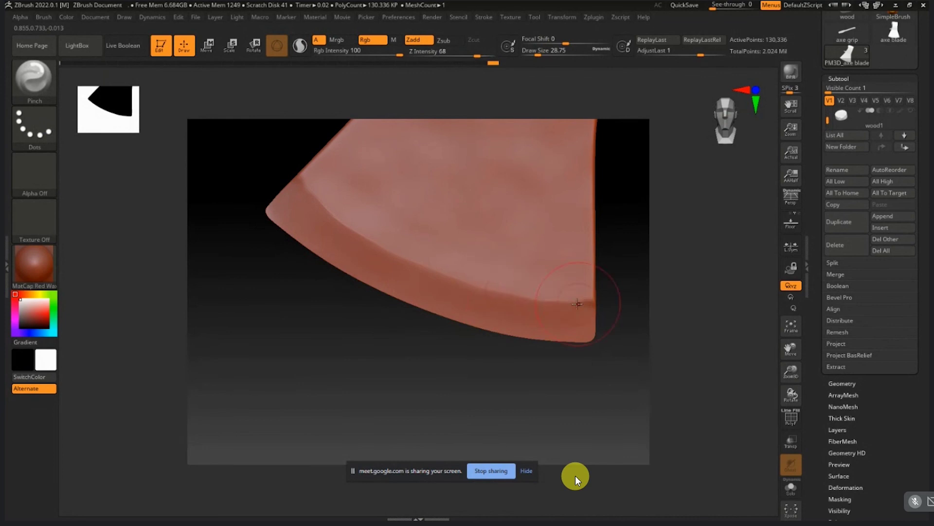
key(s)
click(314, 202)
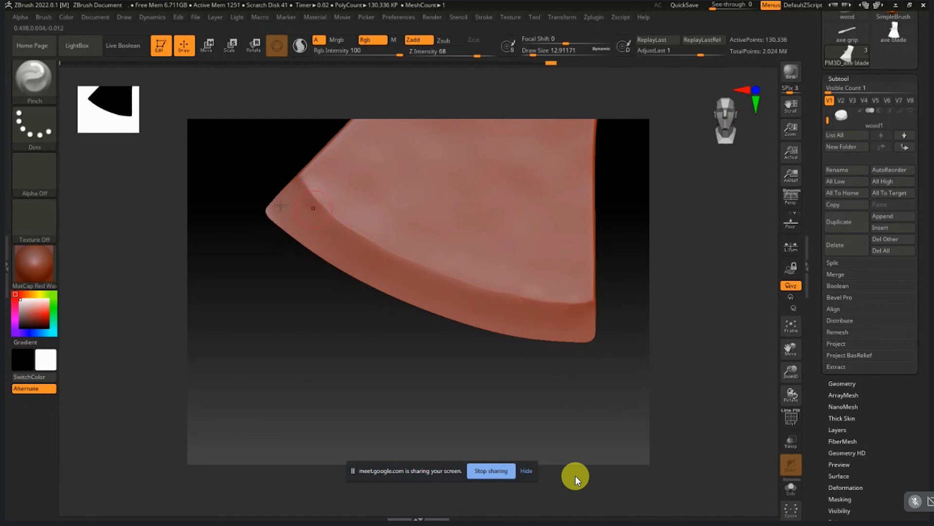
Step: Choose the DamStandard brush for sculpting on the axe blade
click(48, 70)
click(47, 71)
click(35, 79)
click(33, 78)
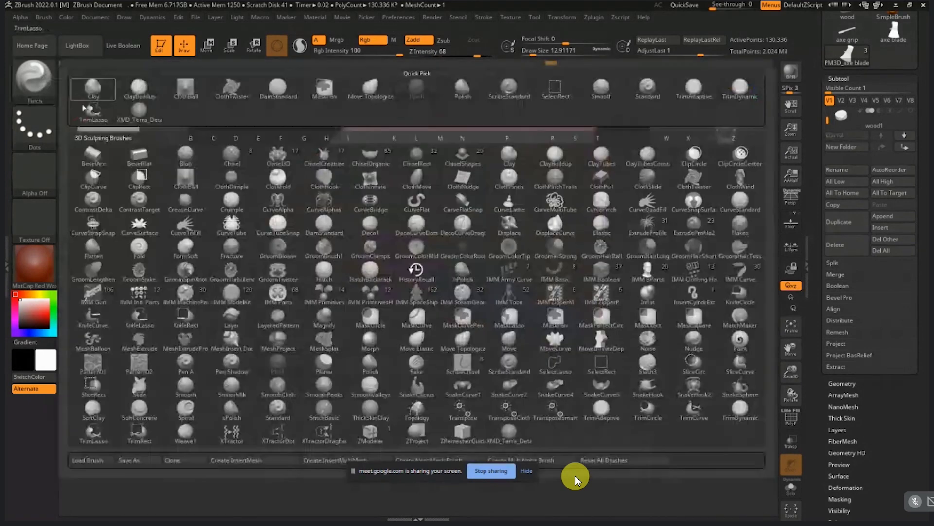
click(287, 102)
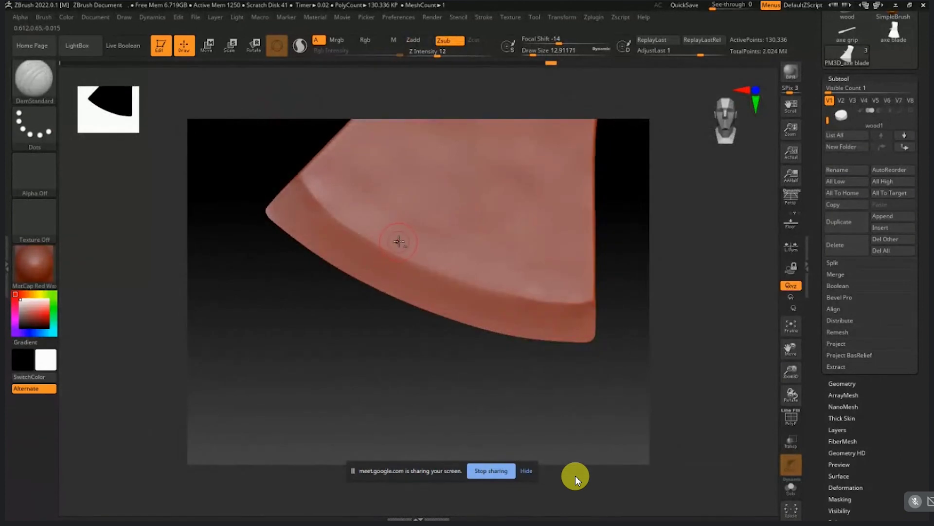
drag(399, 241, 400, 241)
Step: Minimize ZBrush and the brushes folder window, and launch Paint
click(897, 6)
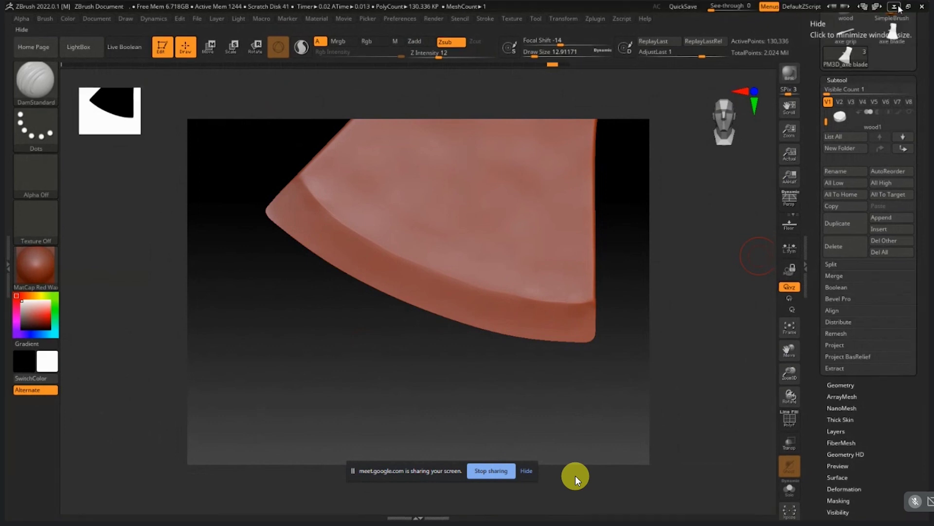
click(892, 9)
click(874, 7)
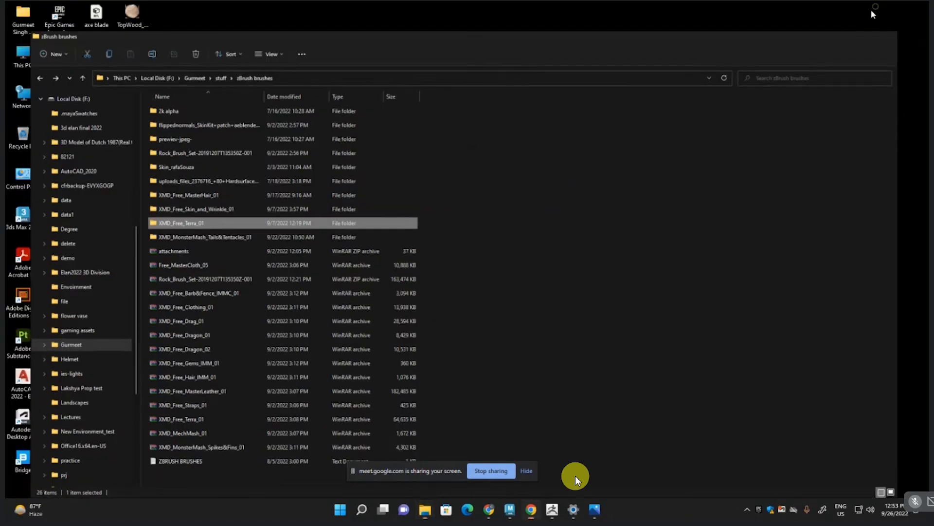
key(super)
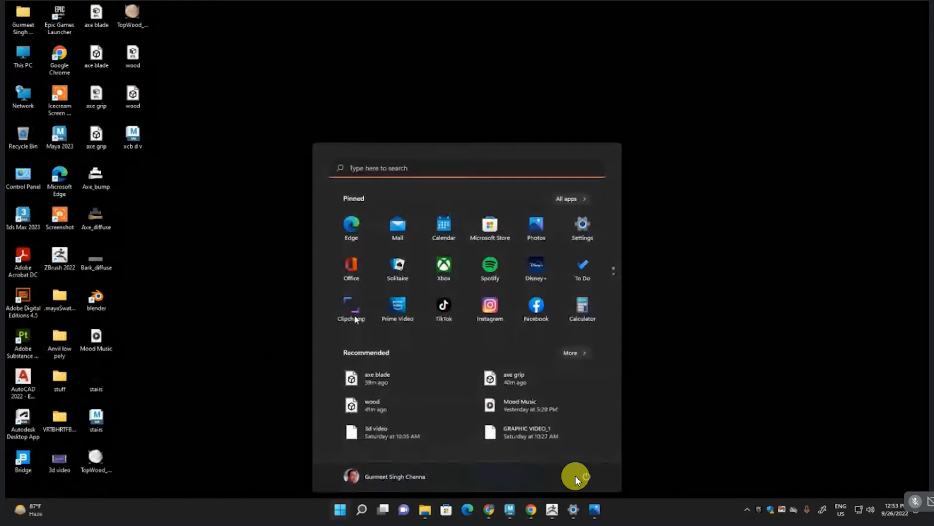
text(paint)
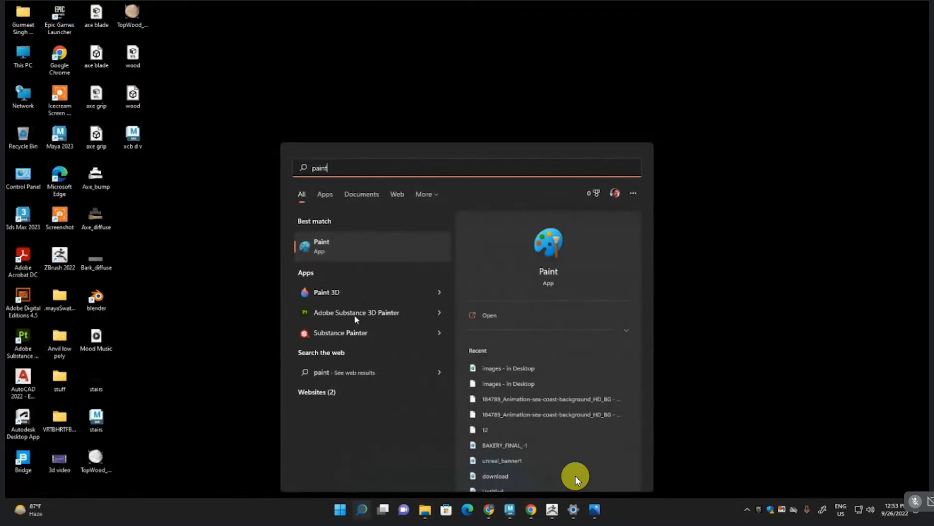
key(Return)
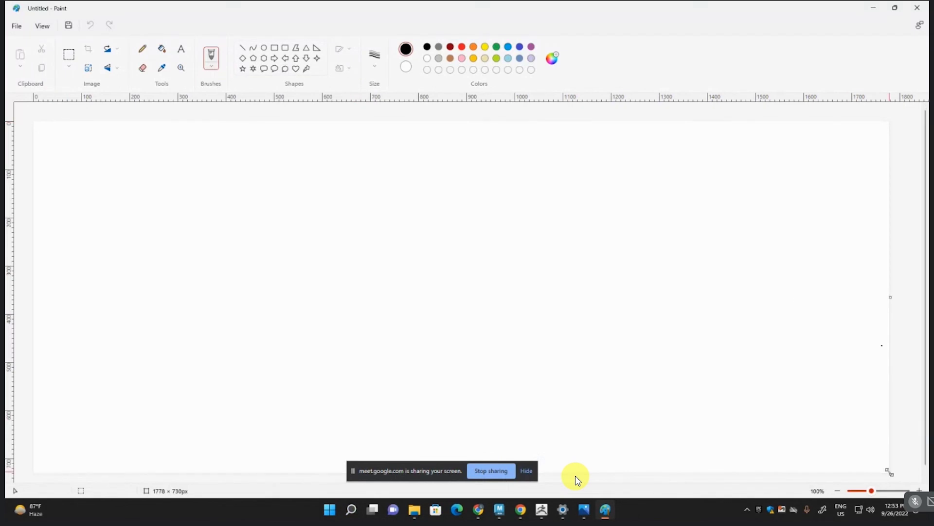
Step: Shrink the blank canvas to about 254 × 230 px and fill it with black
drag(890, 473, 154, 231)
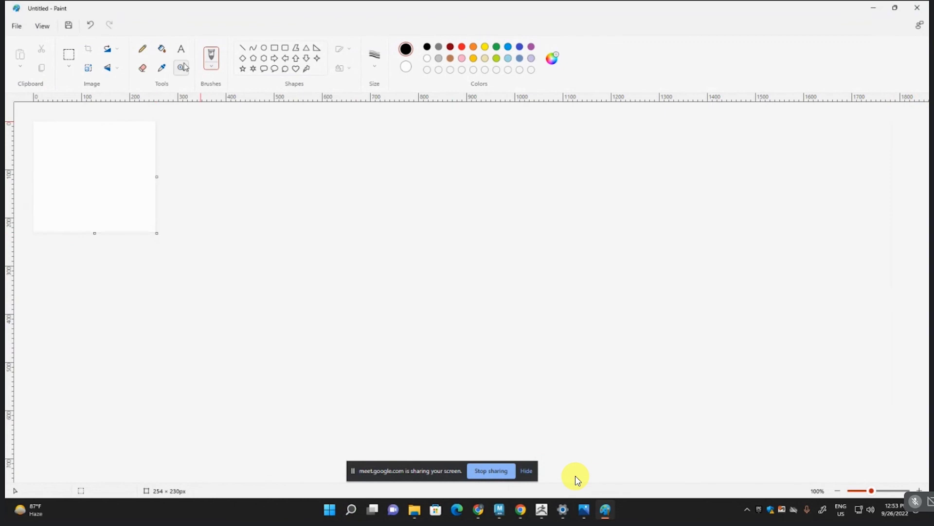
click(162, 48)
click(114, 167)
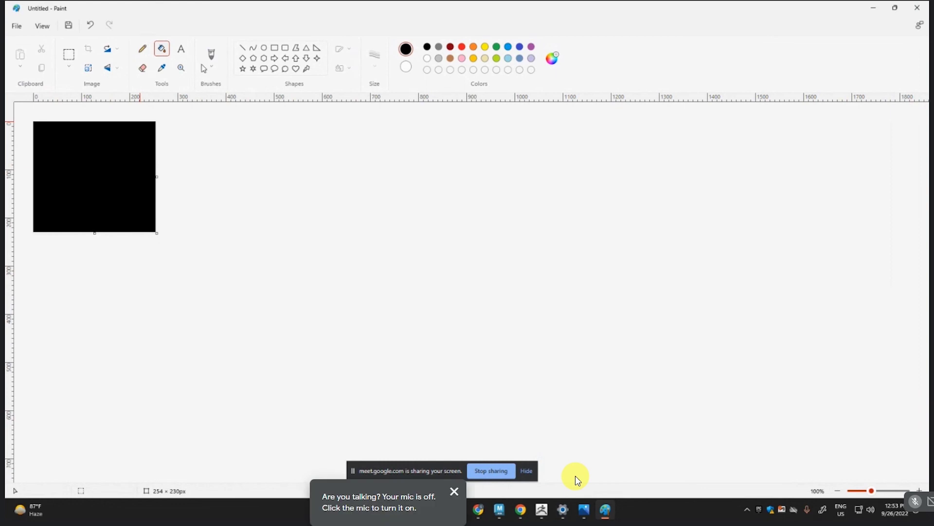
Step: Set the primary drawing colour to white and activate the brush
click(243, 59)
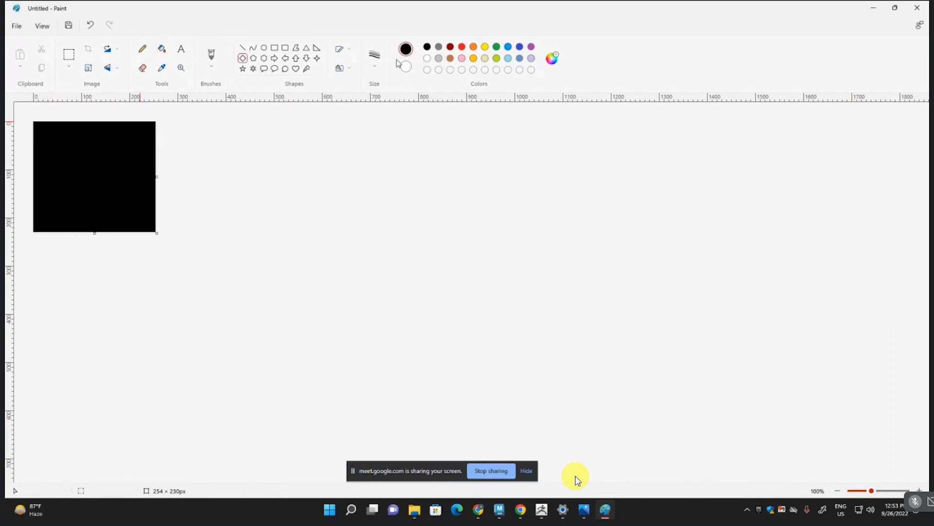
click(427, 59)
click(217, 57)
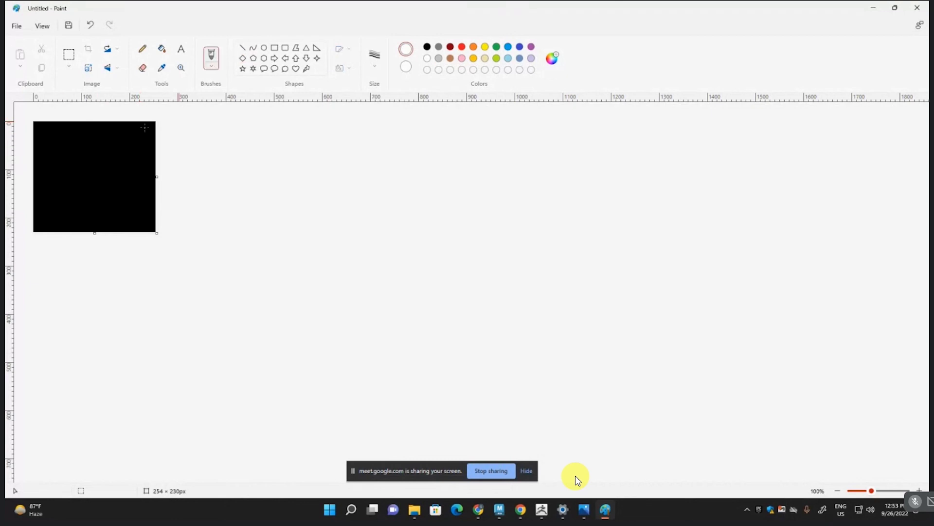
Step: Try drawing a tall white diamond outline freehand on the black canvas and filling its inside with white
mouse_move(87, 139)
mouse_down()
mouse_move(78, 174)
mouse_move(97, 215)
mouse_move(108, 174)
mouse_move(87, 137)
mouse_up()
click(123, 146)
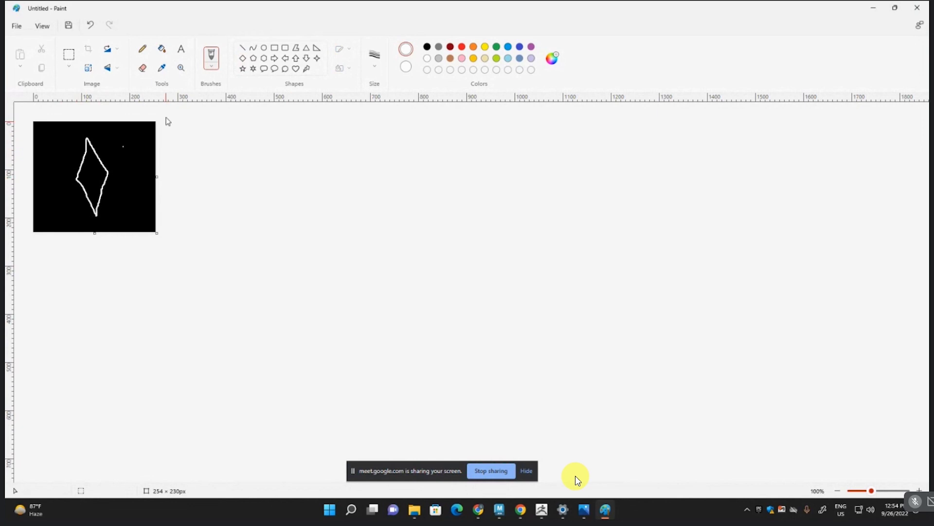
click(163, 49)
click(100, 177)
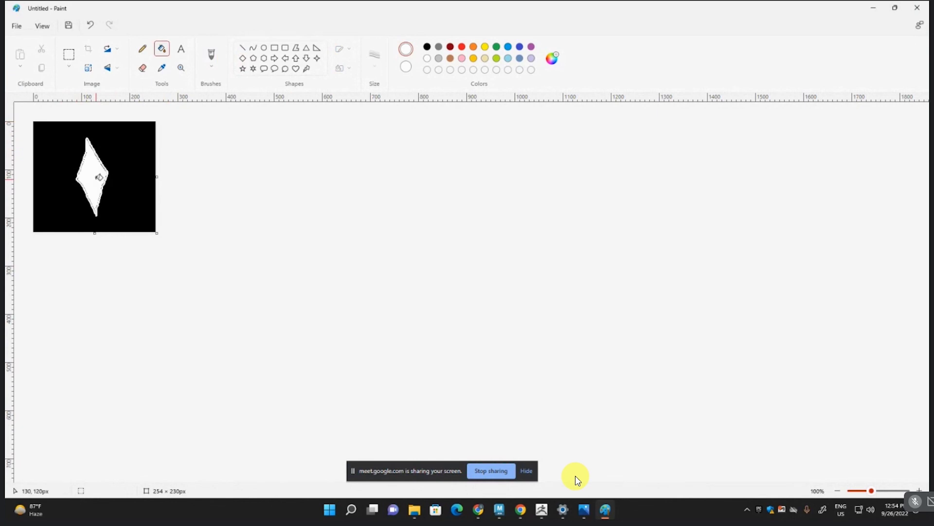
key(ctrl+z)
key(ctrl+z)
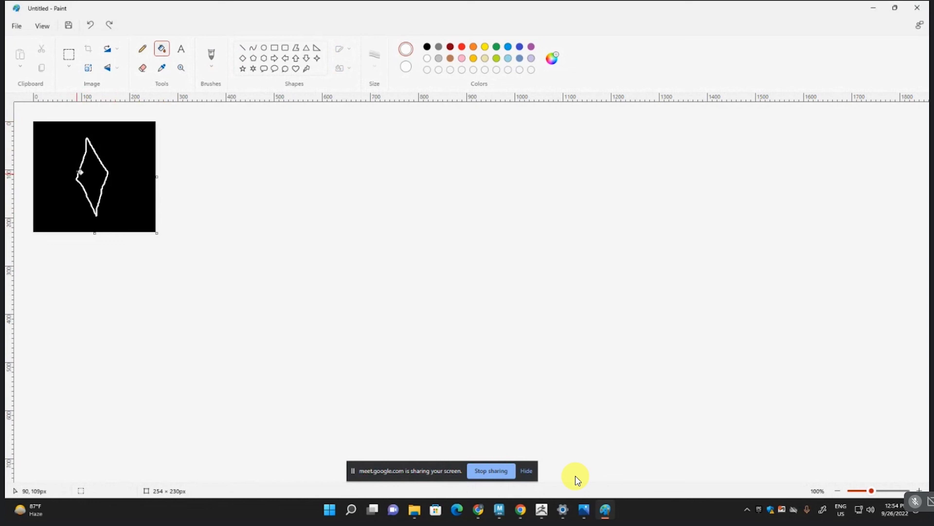
click(80, 173)
key(ctrl+z)
click(96, 168)
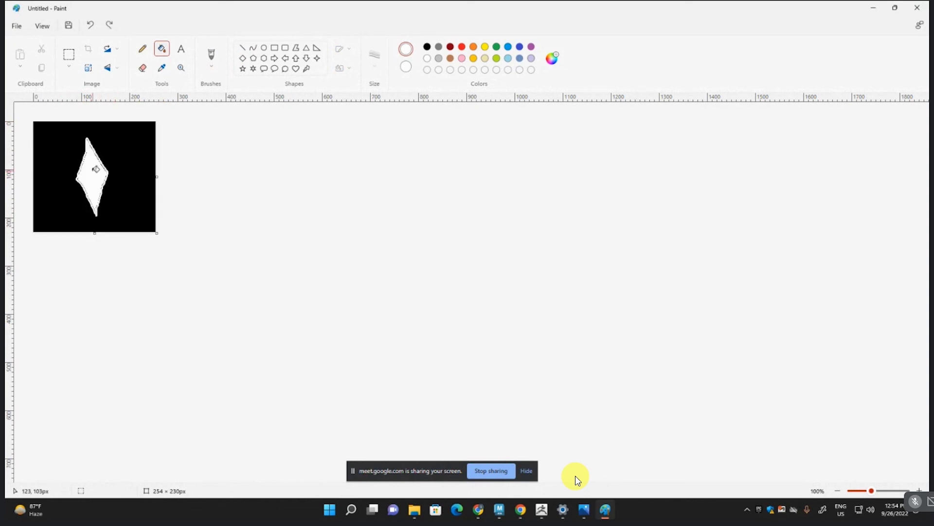
Step: Check the fill along the diamond's edges up close, and undo the diamond's fill and outline
click(181, 67)
click(70, 198)
click(79, 188)
click(146, 219)
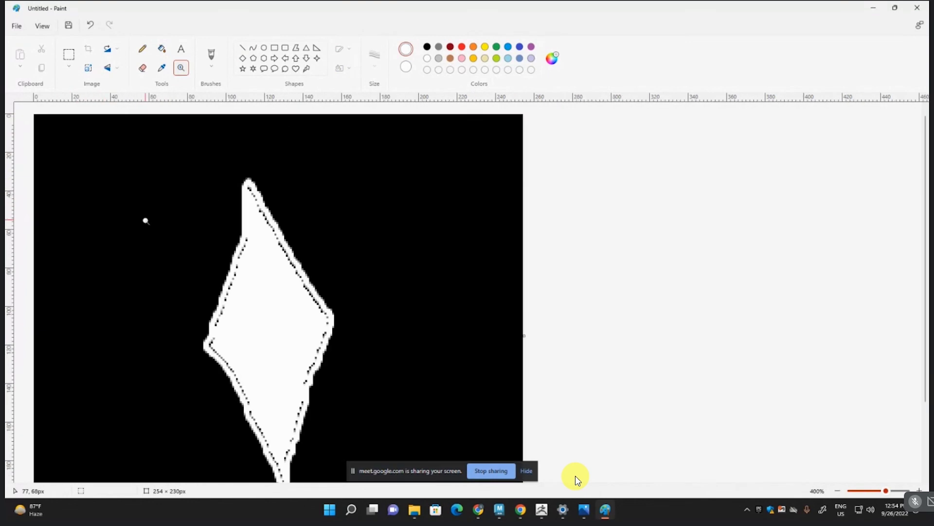
click(238, 267)
key(ctrl+z)
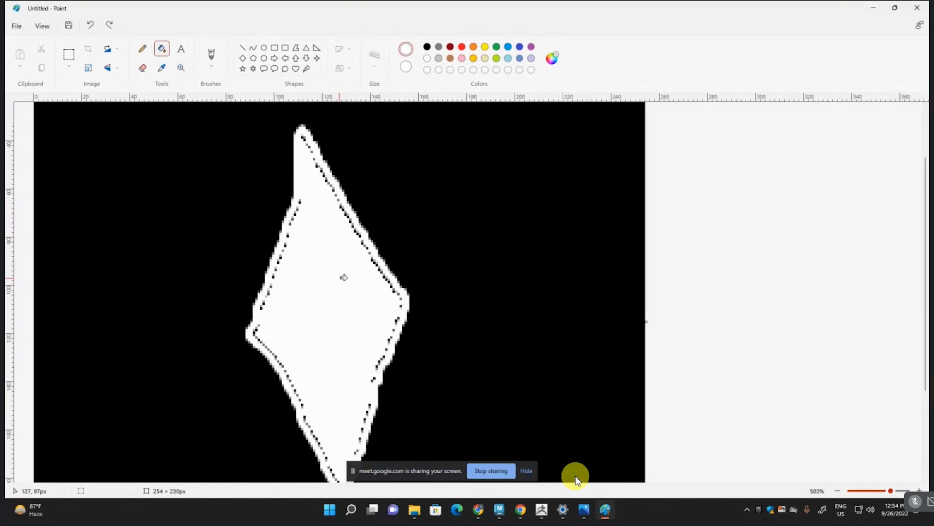
click(344, 277)
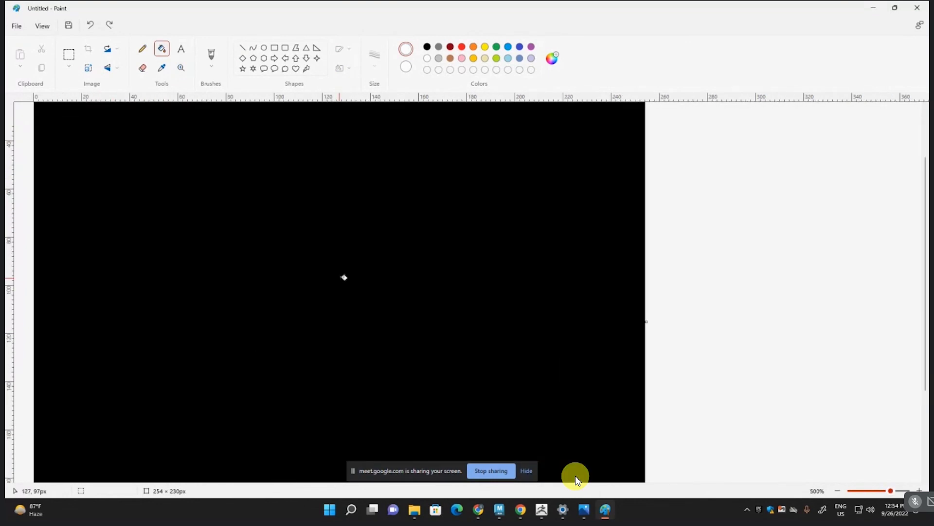
Step: Set the secondary colour to black and draw a closed white diamond outline about 56 × 130 px with the Pencil
click(406, 67)
click(427, 49)
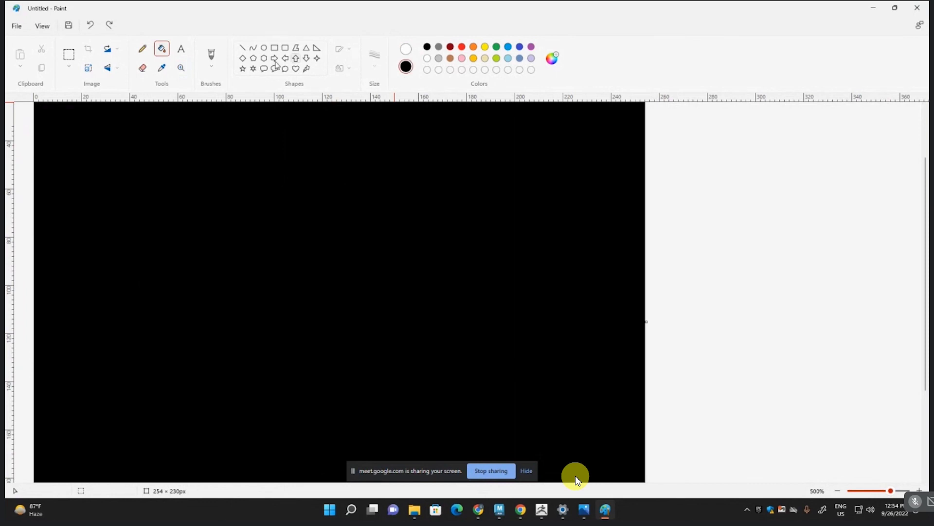
click(143, 49)
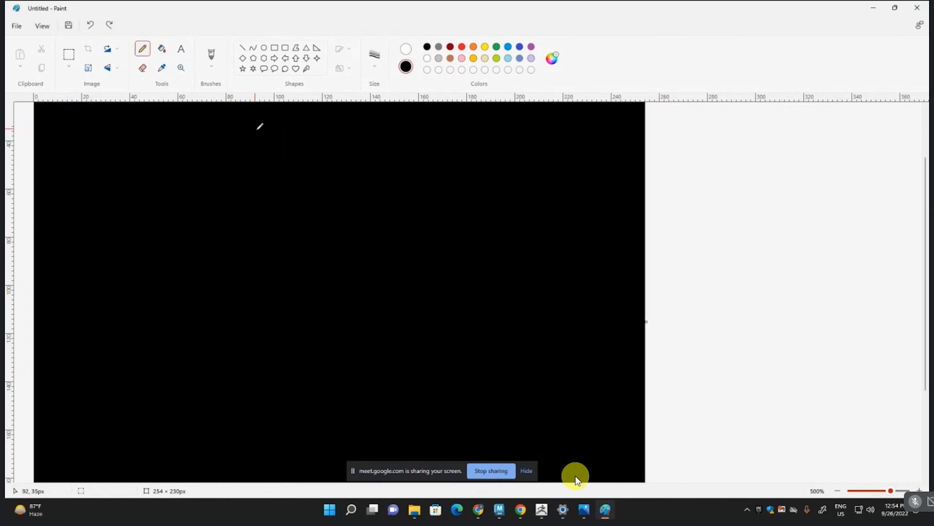
mouse_move(302, 136)
mouse_down()
mouse_move(246, 328)
mouse_move(337, 447)
mouse_move(374, 262)
mouse_move(302, 137)
mouse_up()
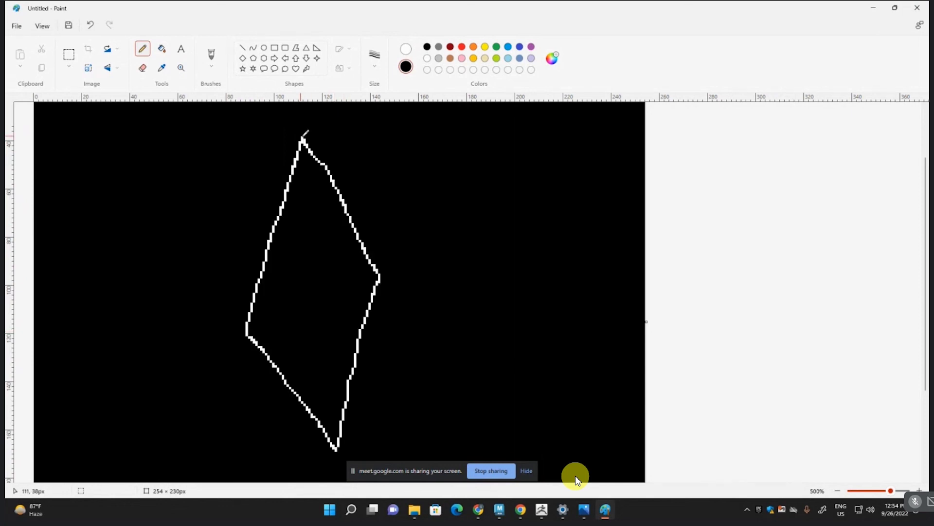
Step: Fill the inside of the pencil-drawn diamond with solid white
click(162, 48)
click(278, 213)
key(ctrl+z)
click(300, 235)
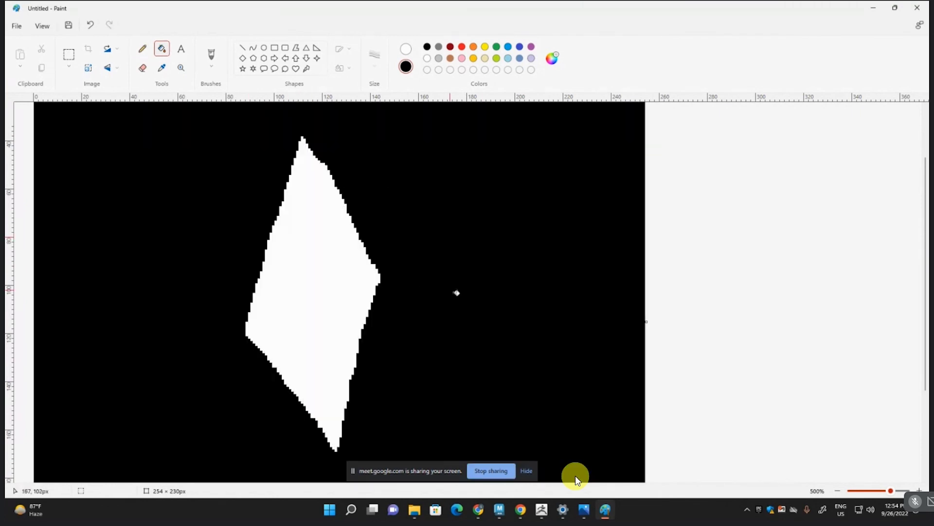
Step: Save the image to the Desktop as a JPEG picture named crack
click(17, 25)
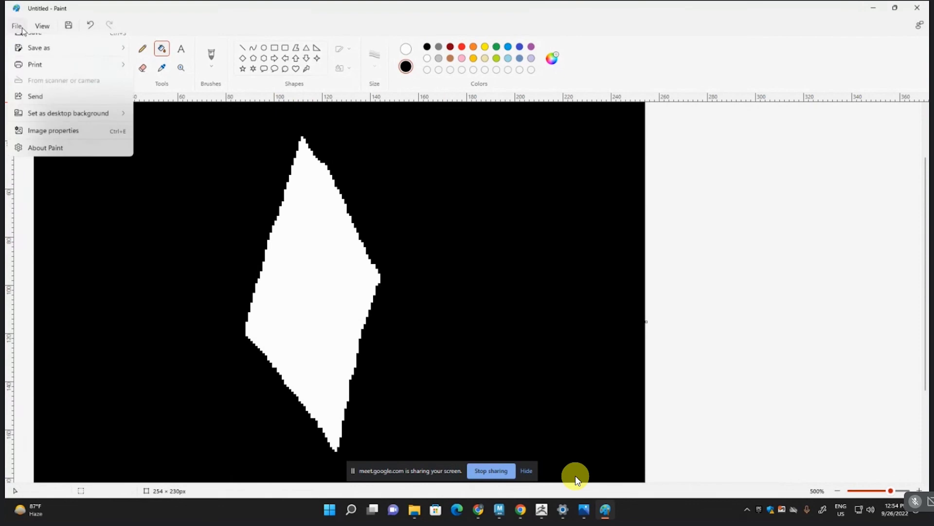
mouse_move(41, 110)
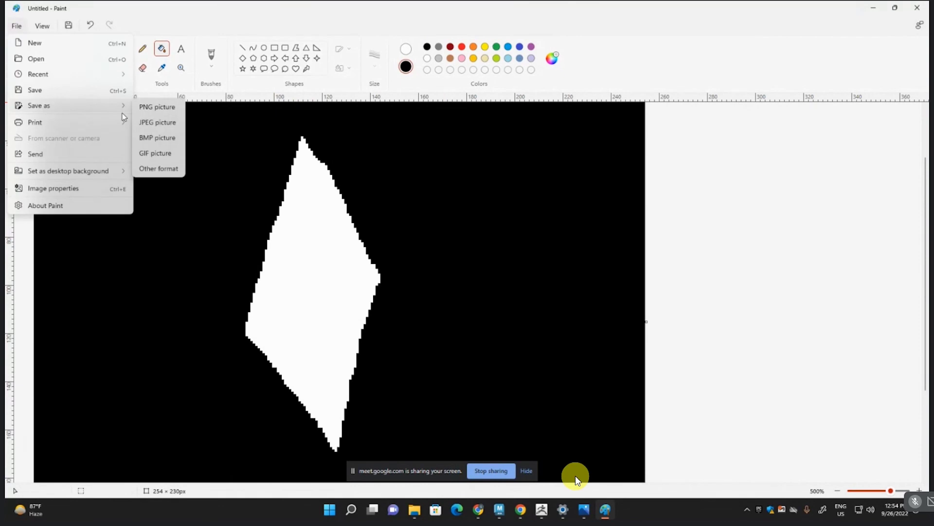
click(155, 123)
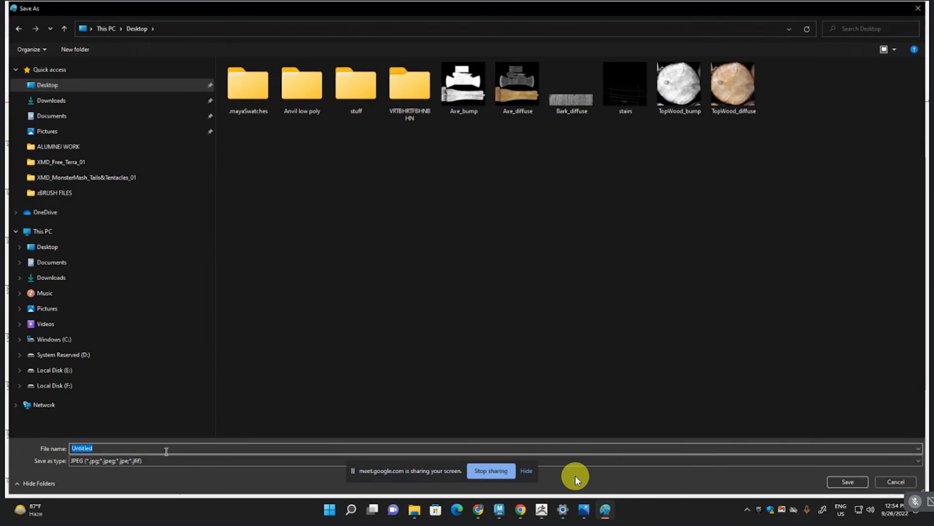
text(crack)
key(Return)
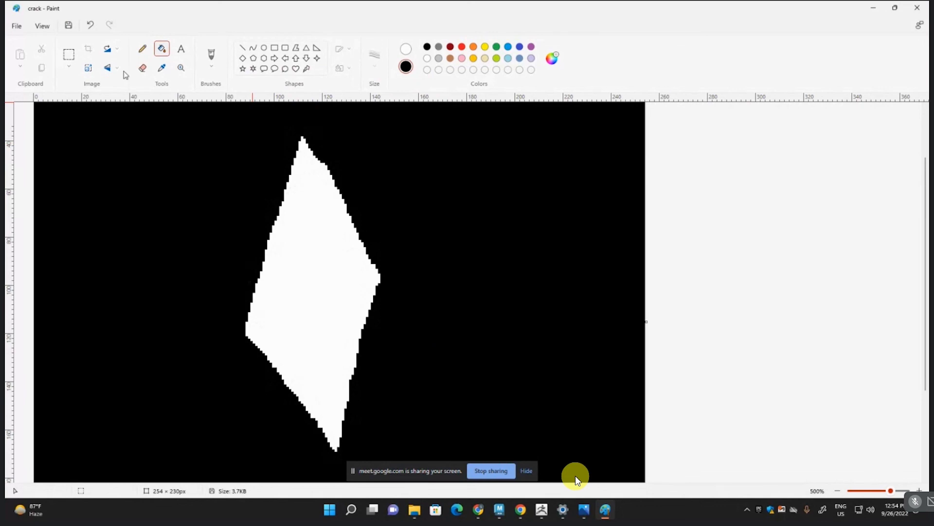
Step: Extend the diamond's upper and lower tips with thin white Pencil tails, filling the gaps inside the lower tail
click(179, 66)
right_click(198, 155)
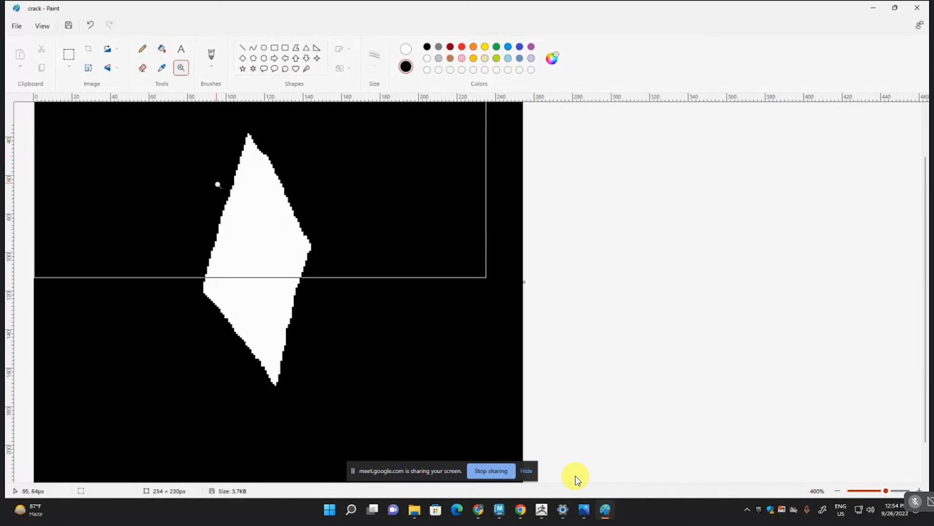
click(142, 48)
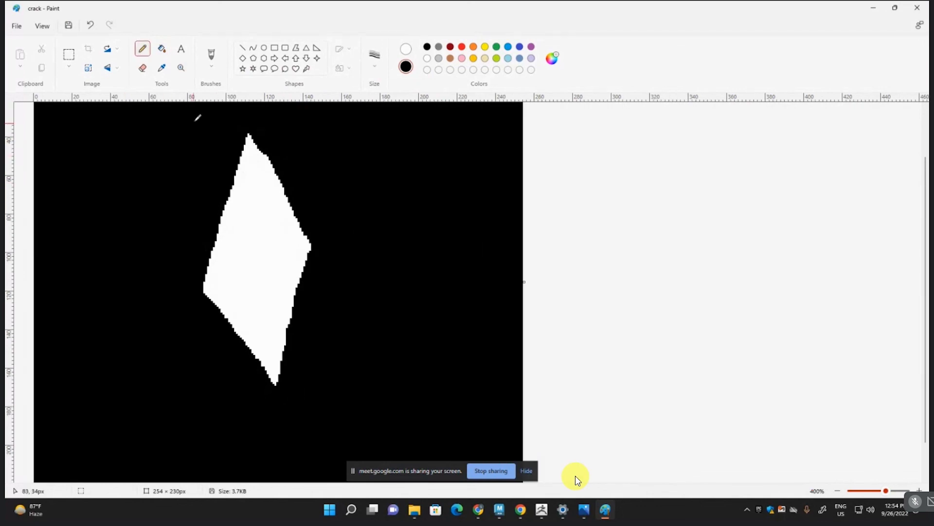
drag(276, 381, 288, 453)
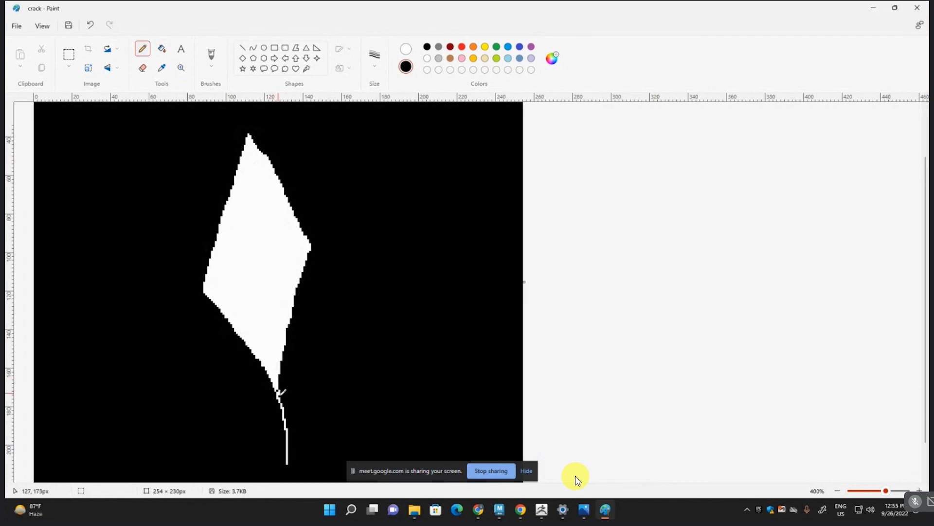
drag(280, 388, 282, 386)
mouse_move(250, 138)
mouse_down()
mouse_move(253, 111)
mouse_move(252, 145)
mouse_up()
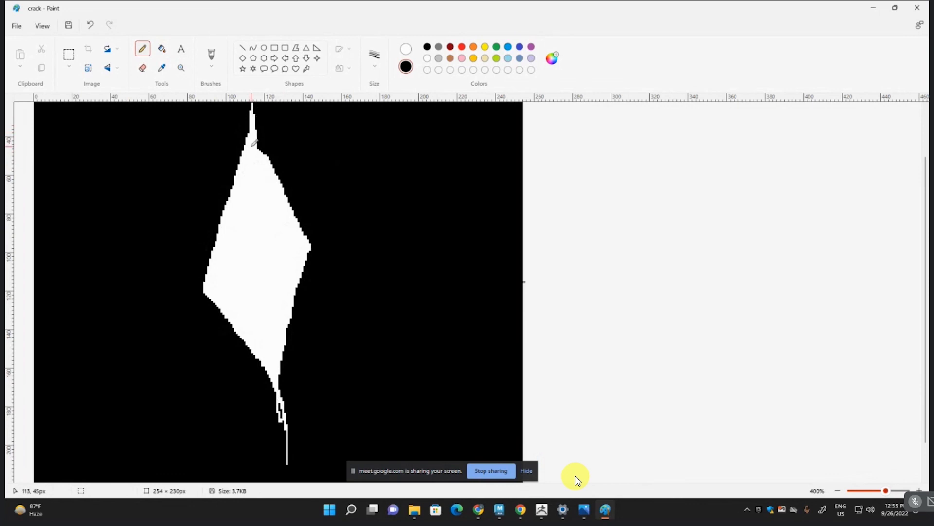
mouse_move(281, 389)
mouse_down()
mouse_move(285, 454)
mouse_move(287, 426)
mouse_up()
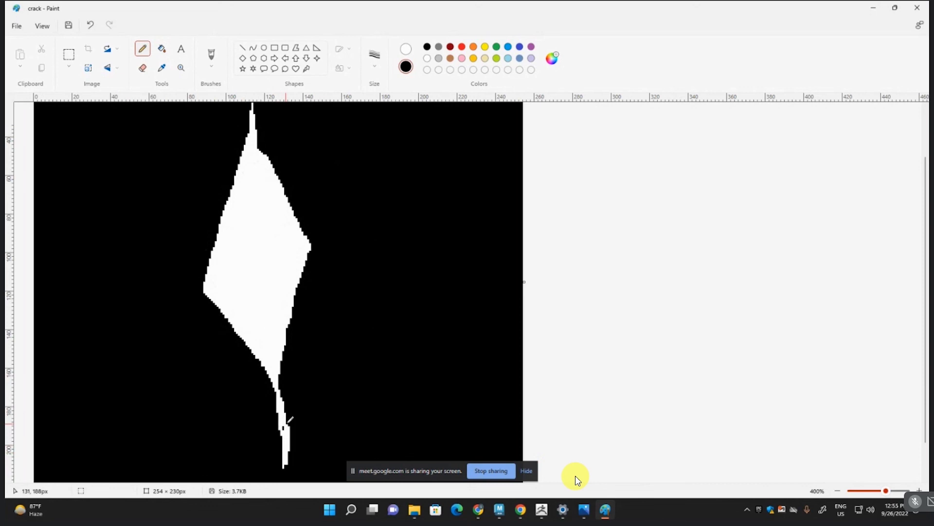
click(16, 26)
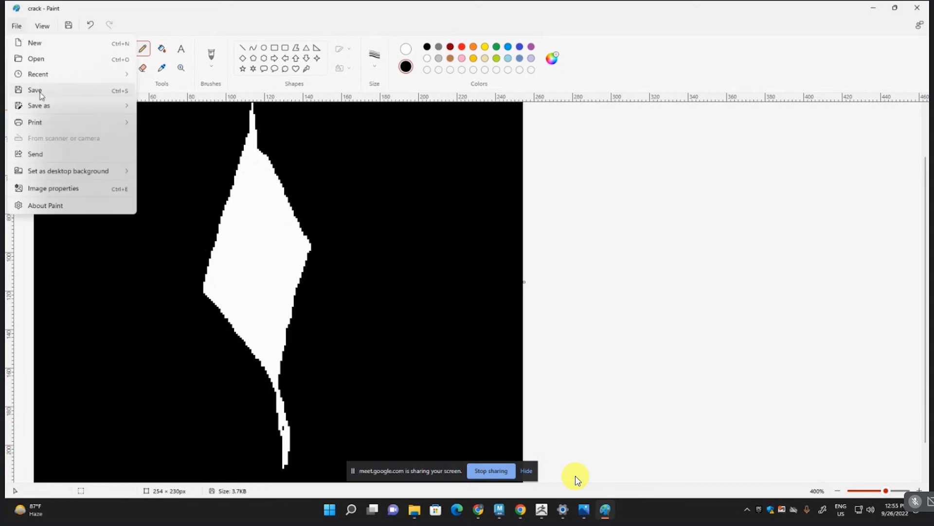
click(286, 422)
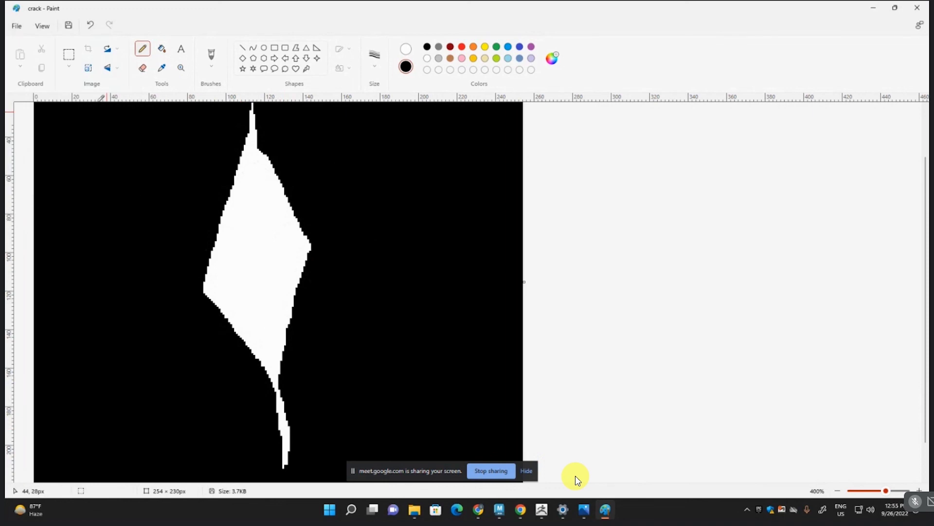
Step: Save the changes to the crack image and minimize Paint
click(17, 26)
mouse_move(40, 107)
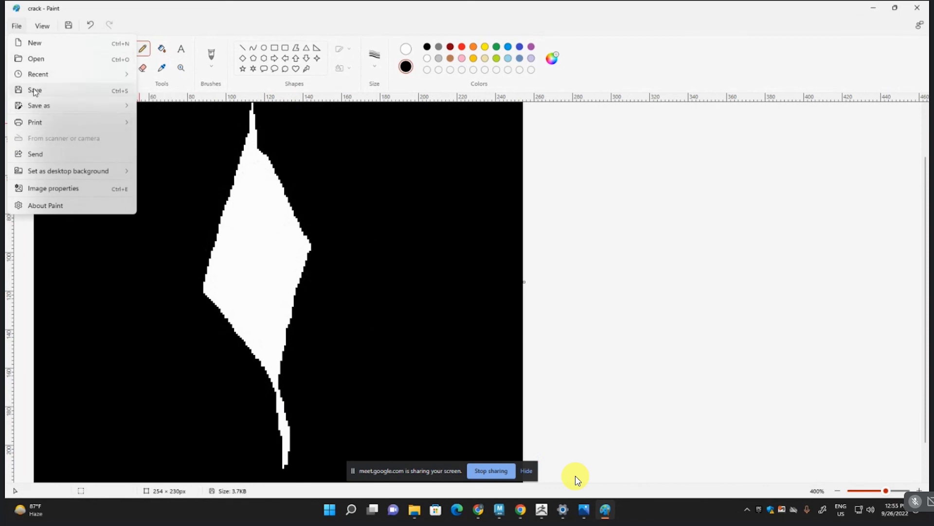
click(35, 91)
click(874, 8)
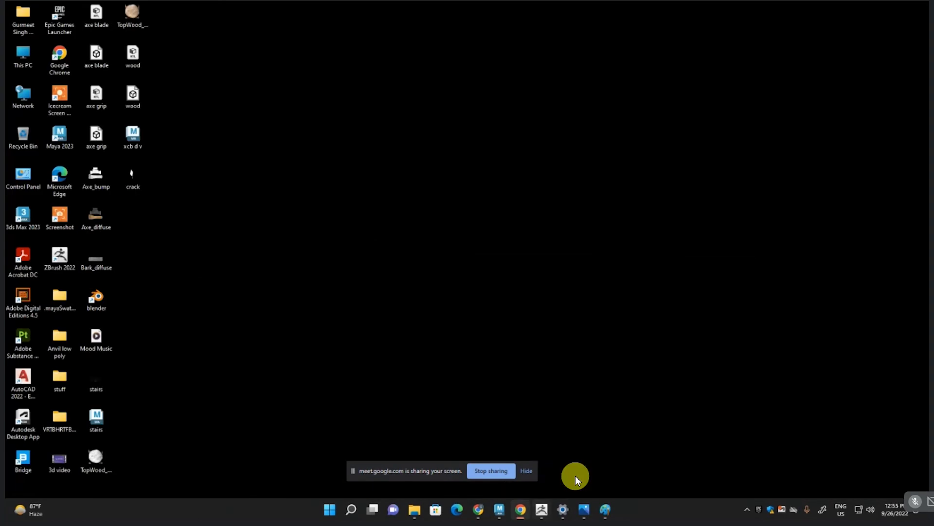
Step: Switch to ZBrush and import the crack image from the Desktop as the brush alpha
click(542, 514)
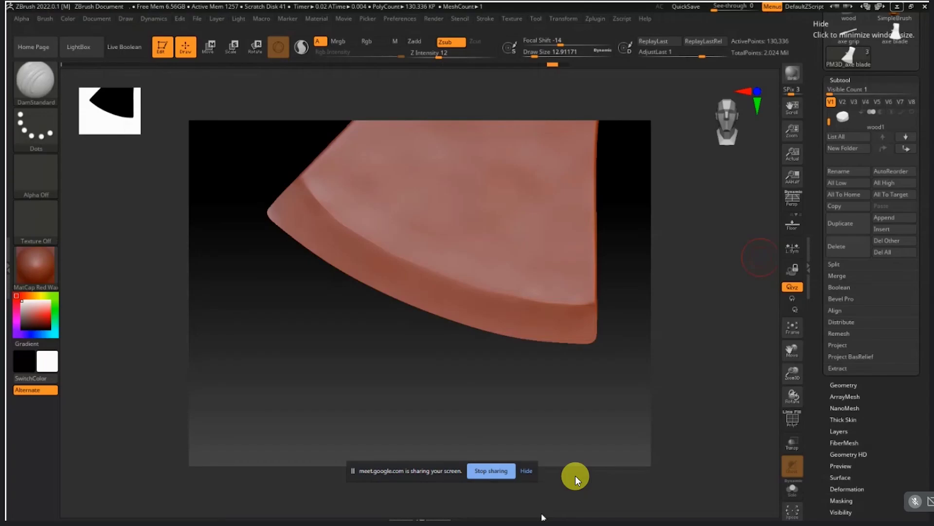
click(49, 182)
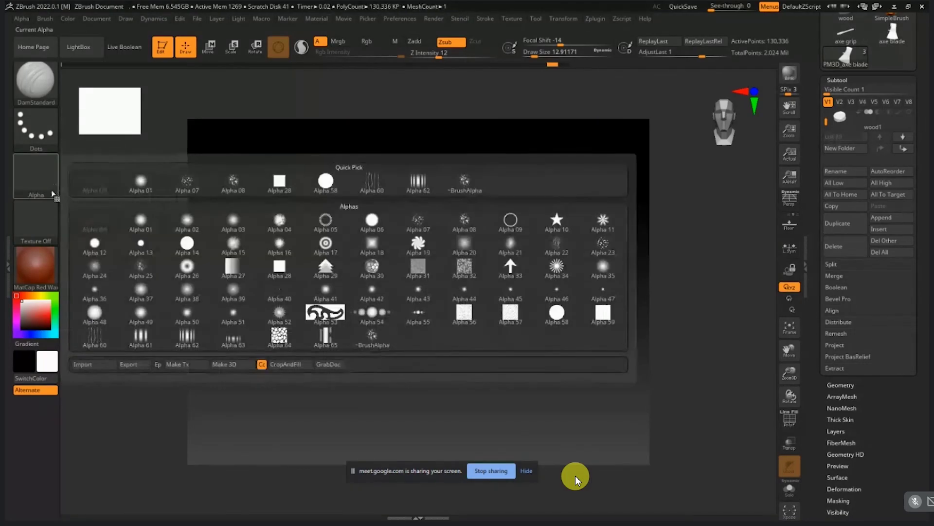
click(105, 364)
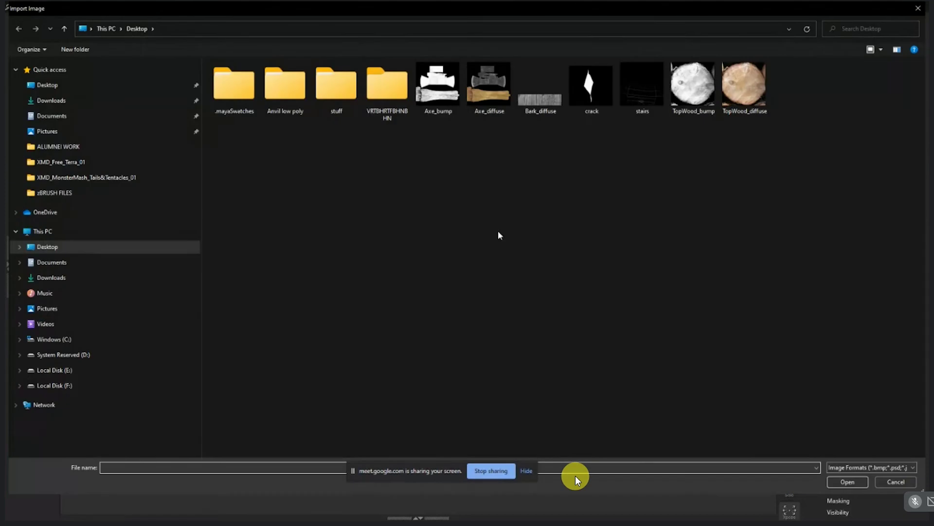
double_click(594, 85)
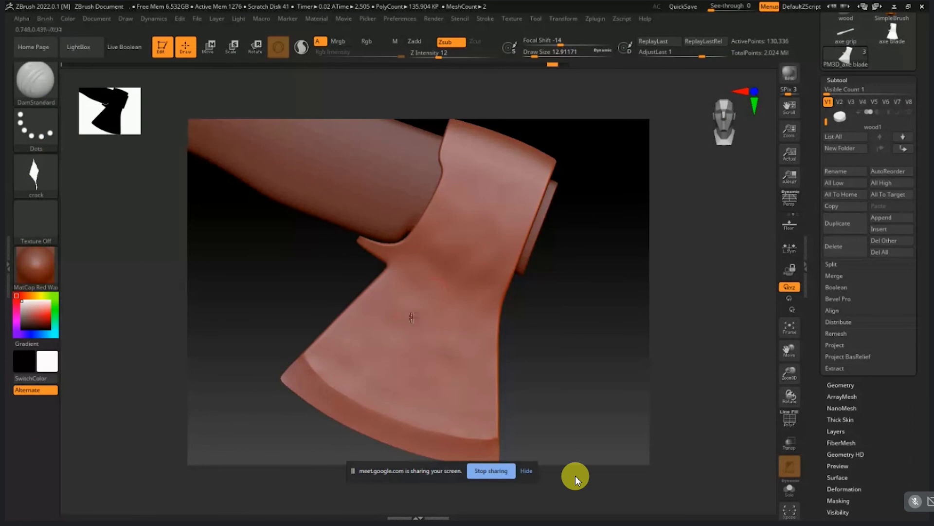
Step: Undo a test stroke on the axe blade and set the DamStandard brush's stroke type to DragRect
drag(414, 332, 462, 445)
key(ctrl+z)
click(36, 129)
click(141, 141)
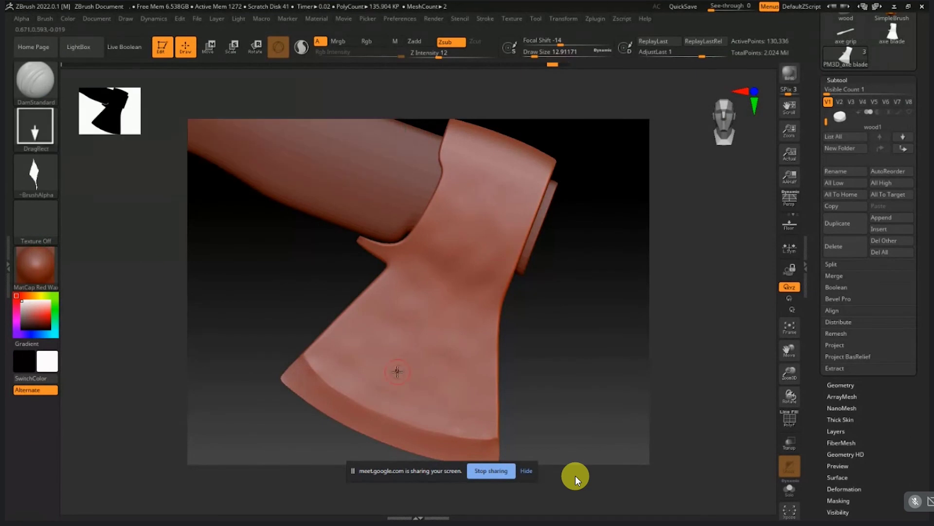
Step: Try stamping the crack alpha at various sizes on the axe head, undoing each stamp
mouse_move(396, 375)
mouse_down()
mouse_move(448, 461)
mouse_move(389, 468)
mouse_move(346, 508)
mouse_up()
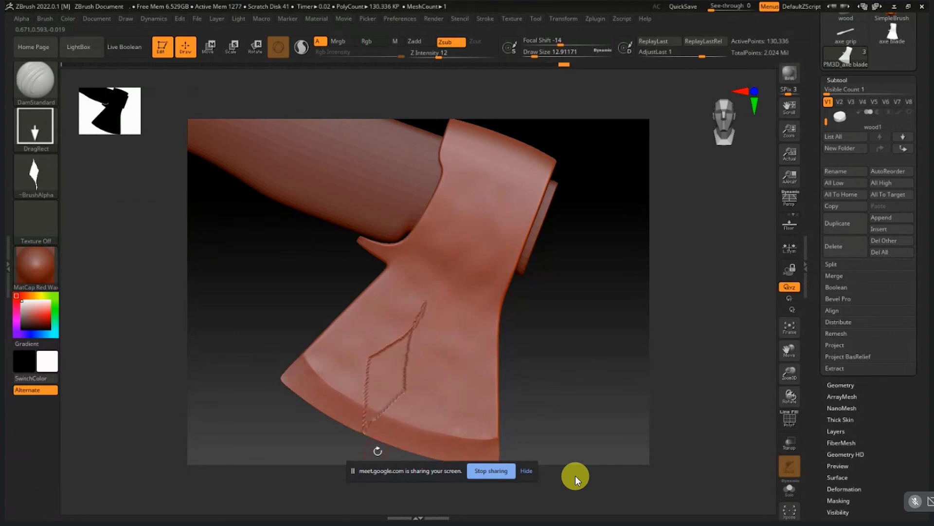
key(ctrl+z)
drag(478, 272, 445, 381)
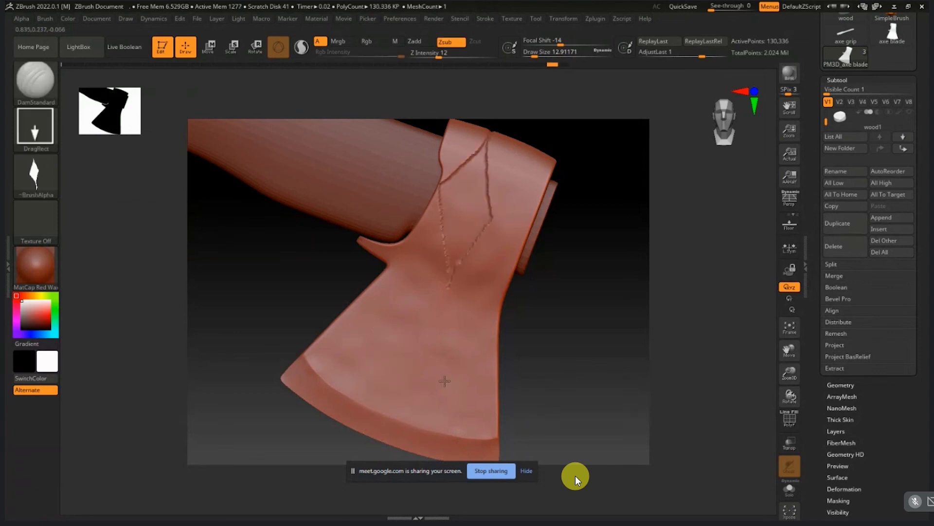
key(ctrl+z)
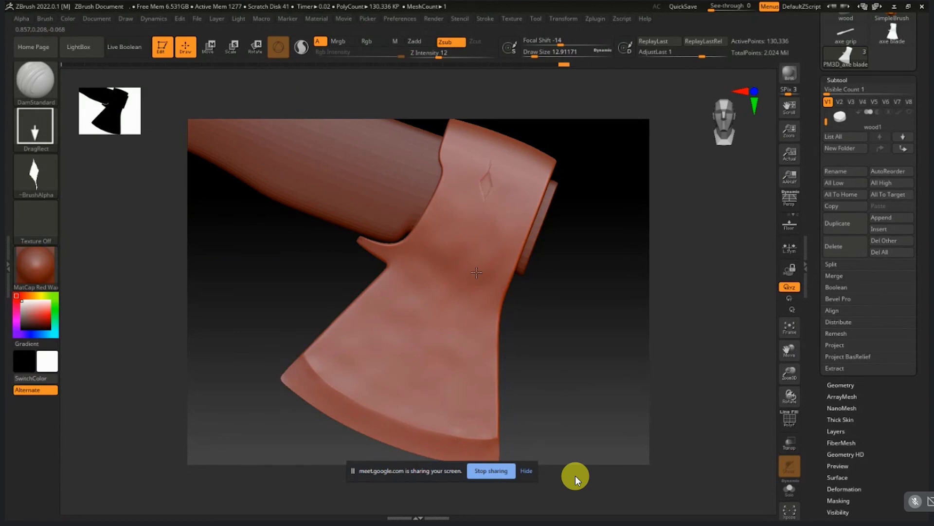
drag(477, 273, 457, 322)
key(ctrl+z)
mouse_move(430, 325)
mouse_down()
mouse_move(420, 406)
mouse_move(428, 387)
mouse_up()
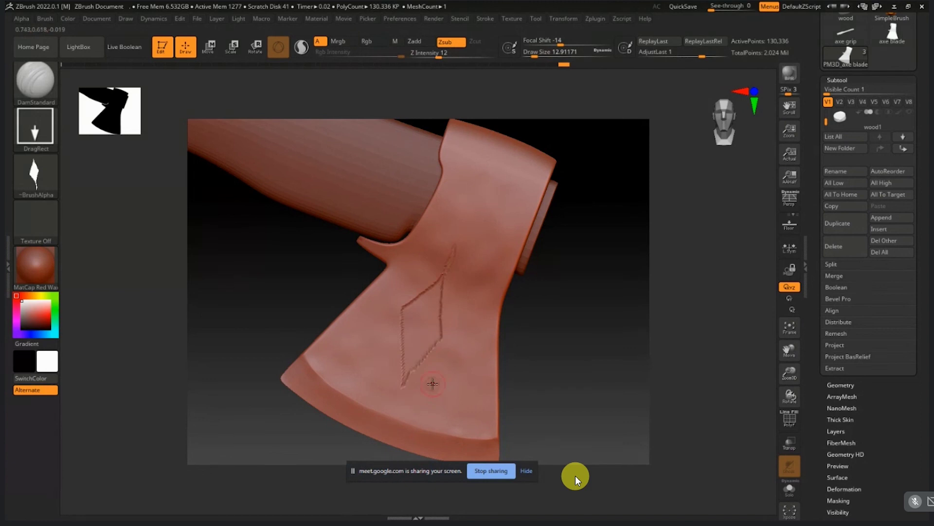
key(ctrl+z)
drag(419, 322, 343, 485)
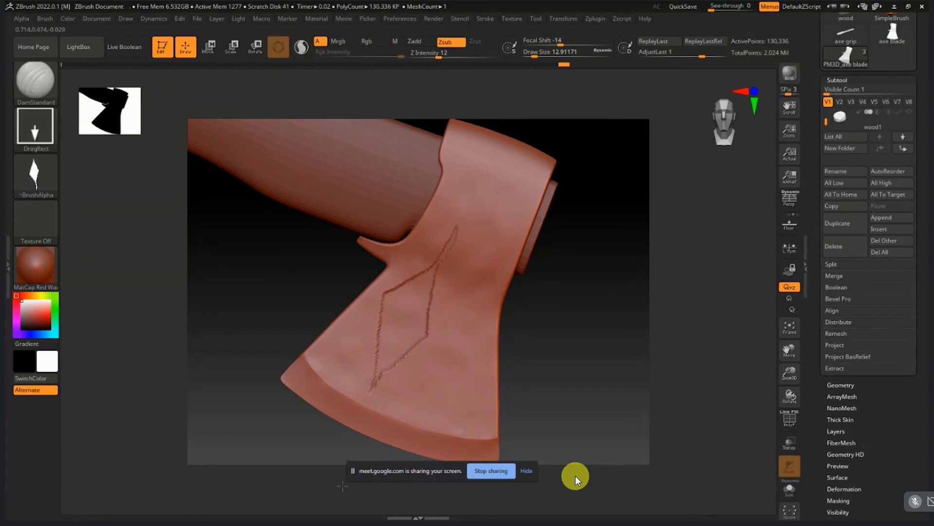
key(ctrl+z)
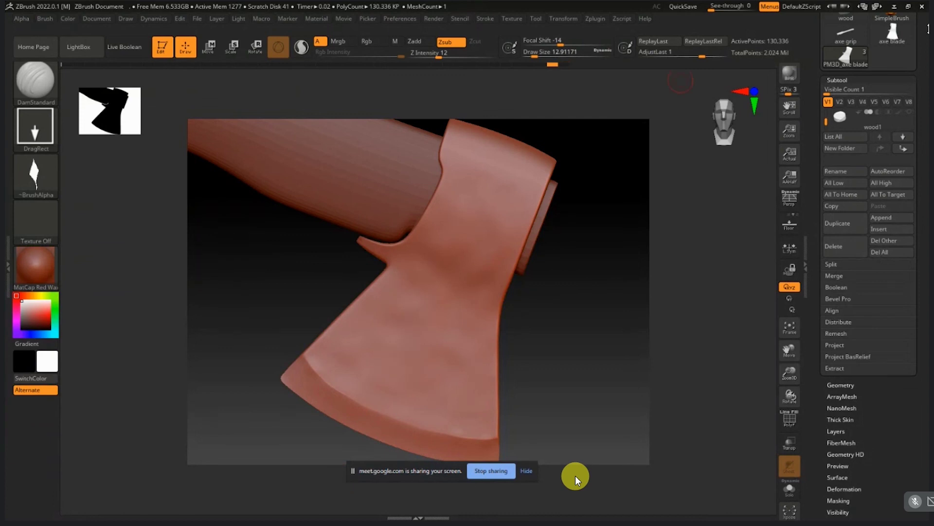
Step: Switch to File Explorer and look inside the 2k alpha folder of the zBrush brushes collection
click(893, 7)
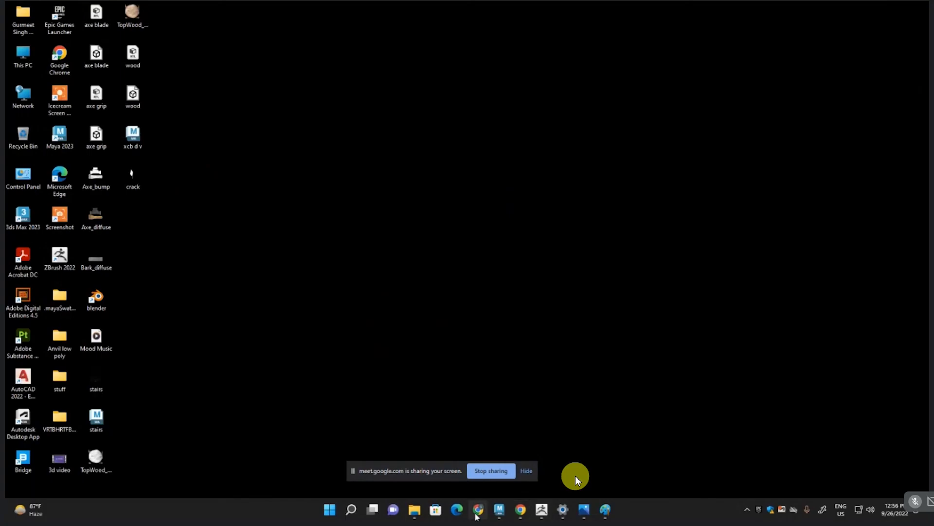
click(415, 508)
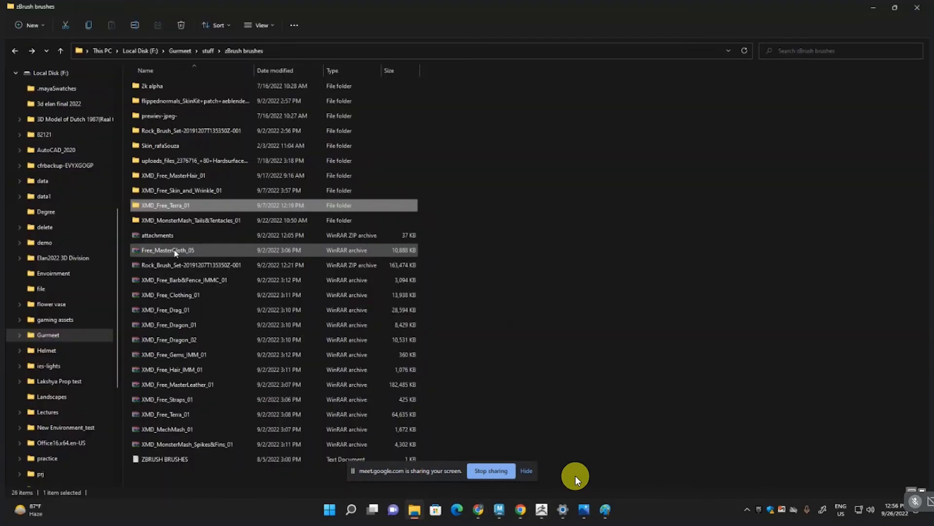
click(170, 191)
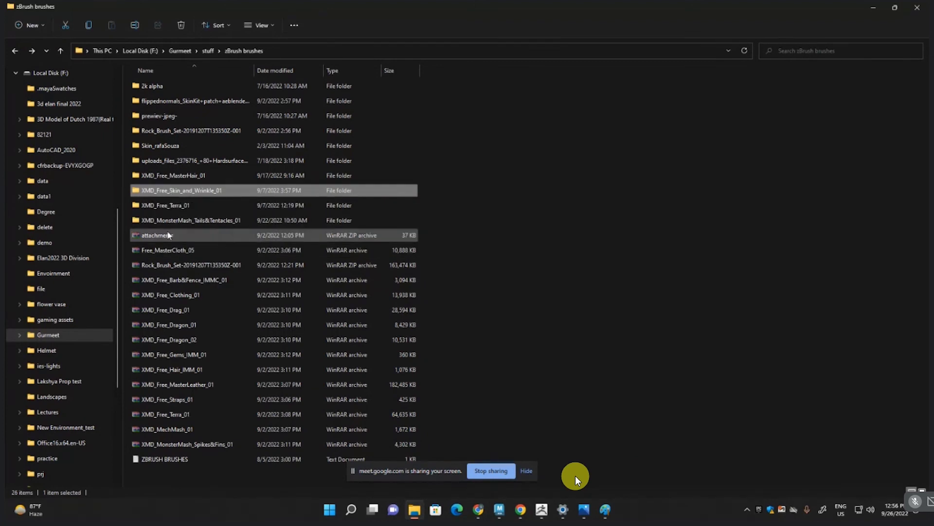
double_click(147, 86)
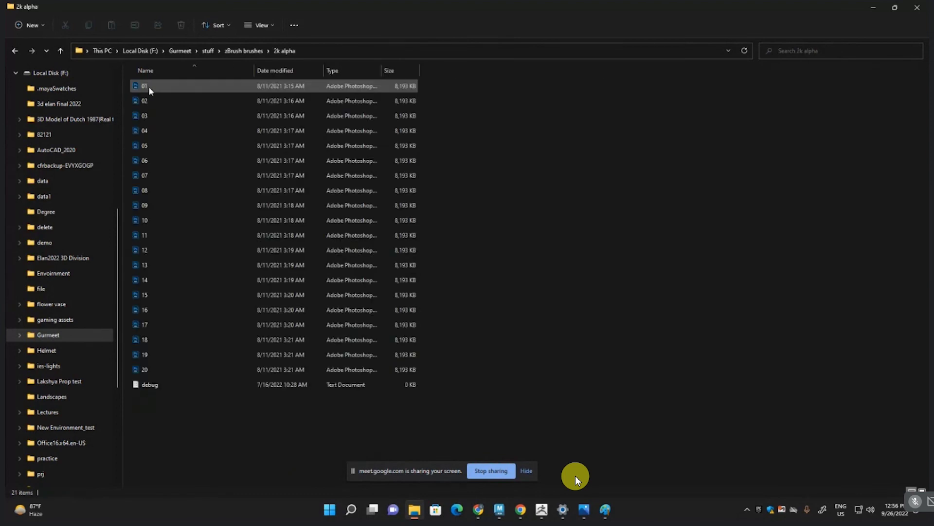
click(14, 50)
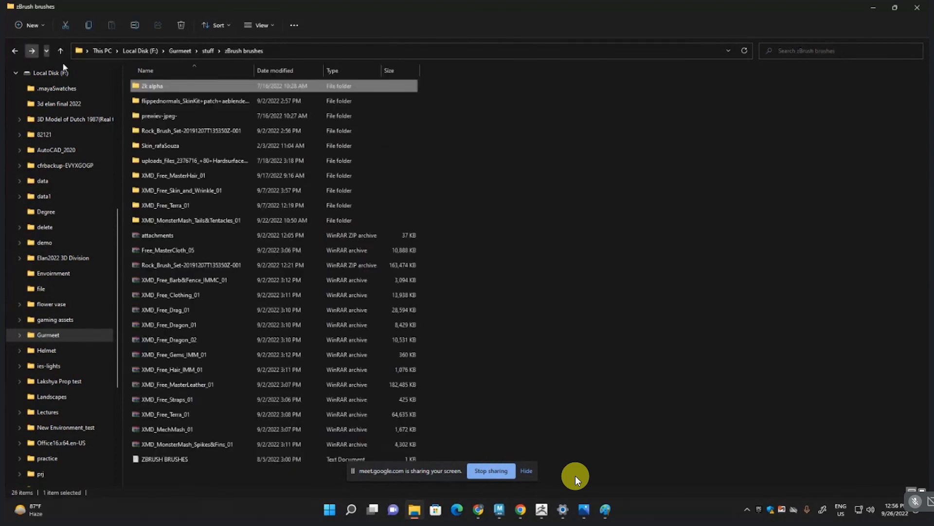
Step: Look through the flippednormals SkinKit materials and the tif tileable texture maps, then return to the zBrush brushes folder
double_click(142, 99)
double_click(139, 88)
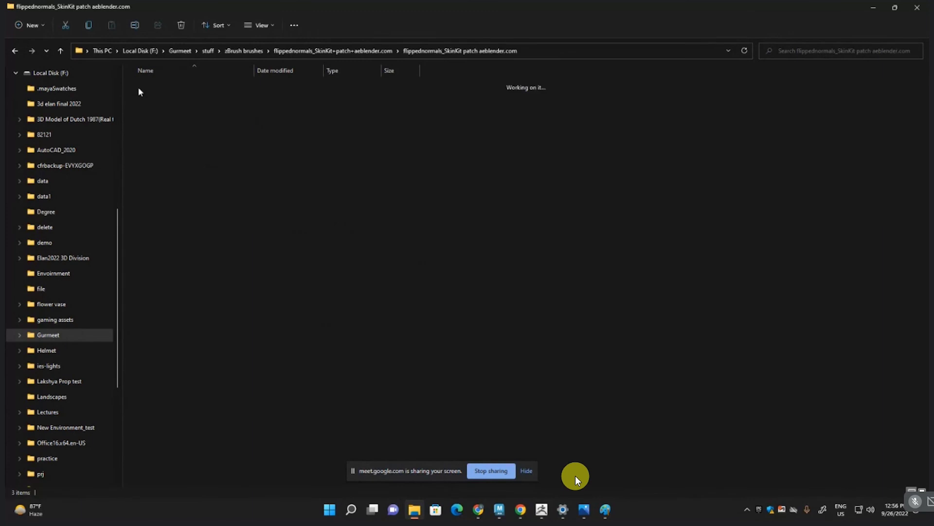
double_click(142, 89)
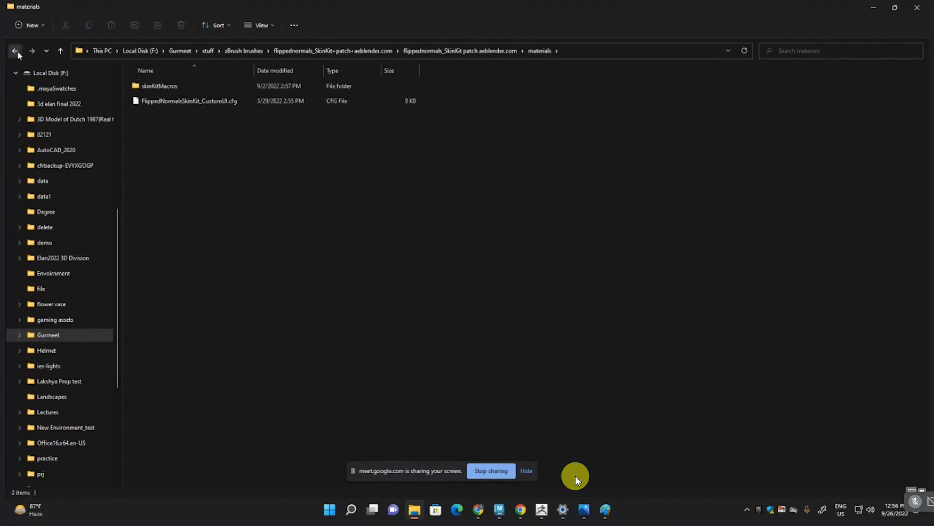
click(18, 54)
double_click(138, 102)
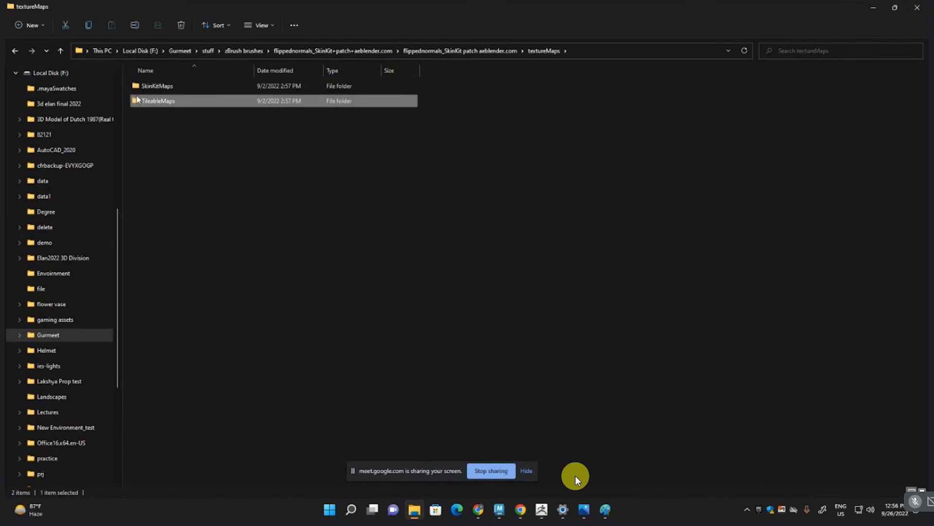
double_click(139, 102)
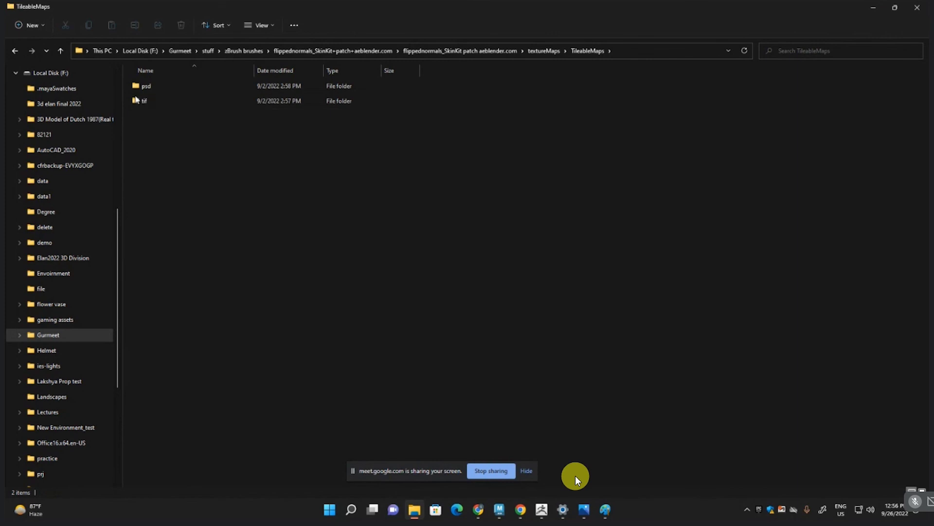
double_click(137, 101)
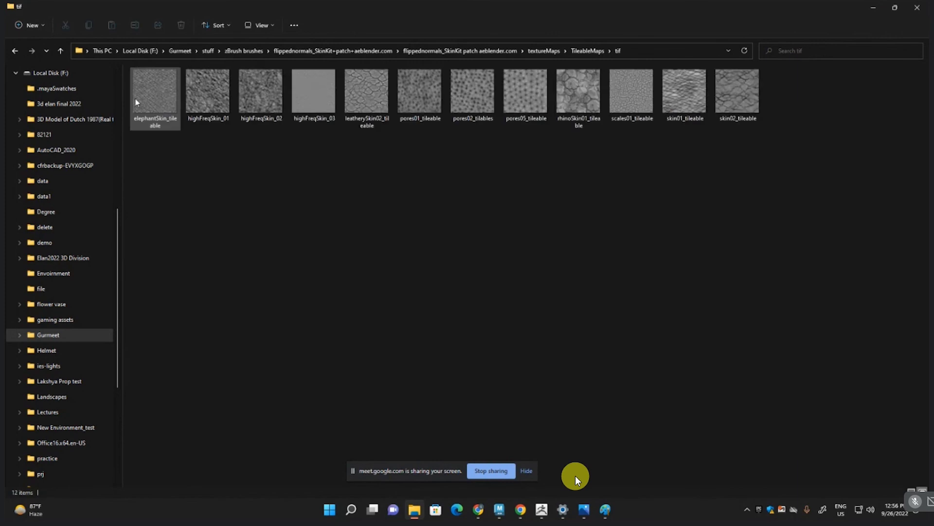
click(19, 51)
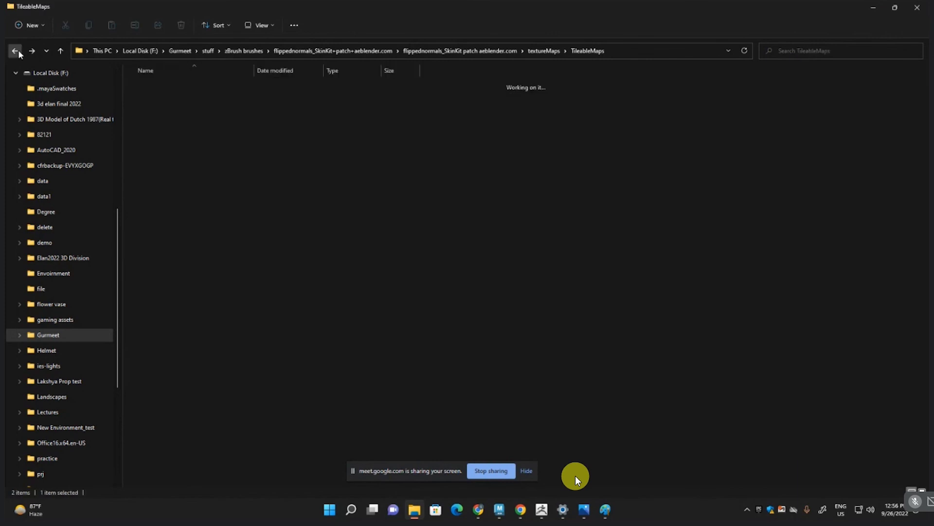
click(19, 51)
click(19, 51)
click(18, 51)
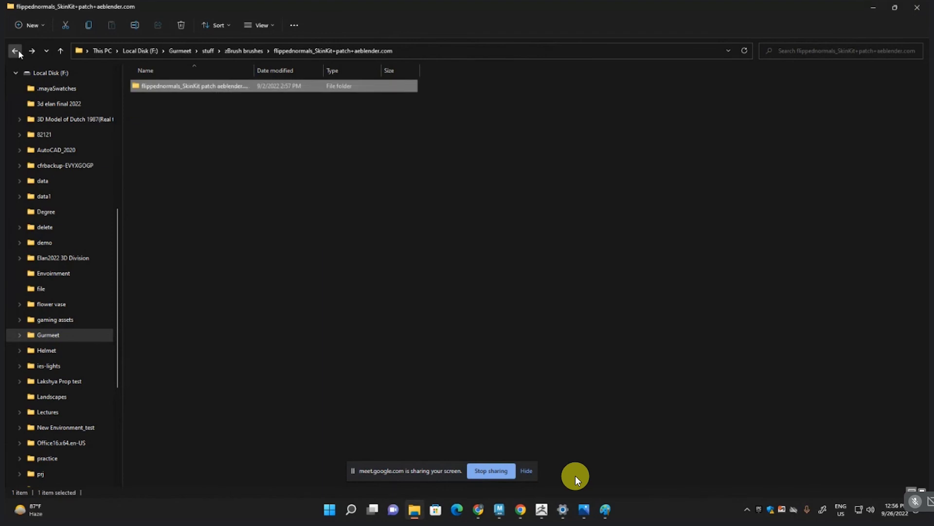
click(18, 51)
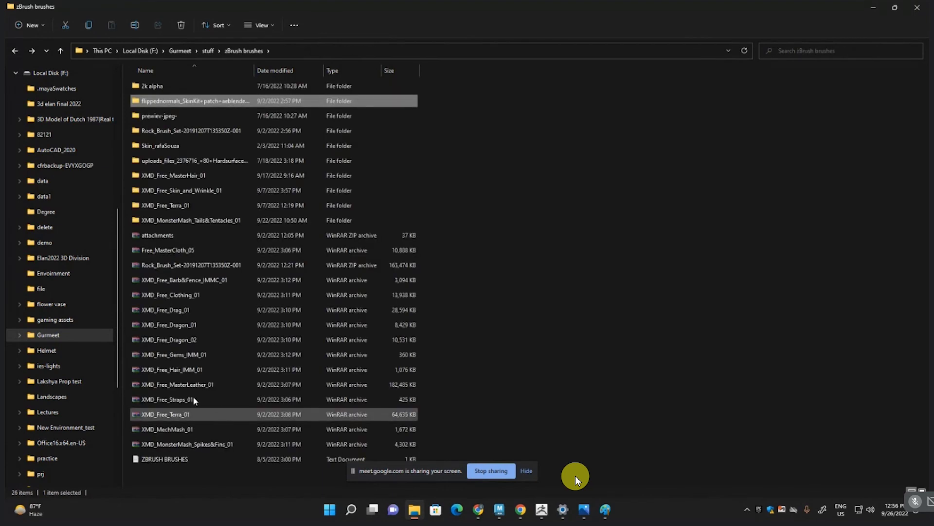
Step: Open the XMD_Free_Terra_01 folder and view the XMD_Terra_Bulking01_ico preview image
click(162, 237)
click(165, 220)
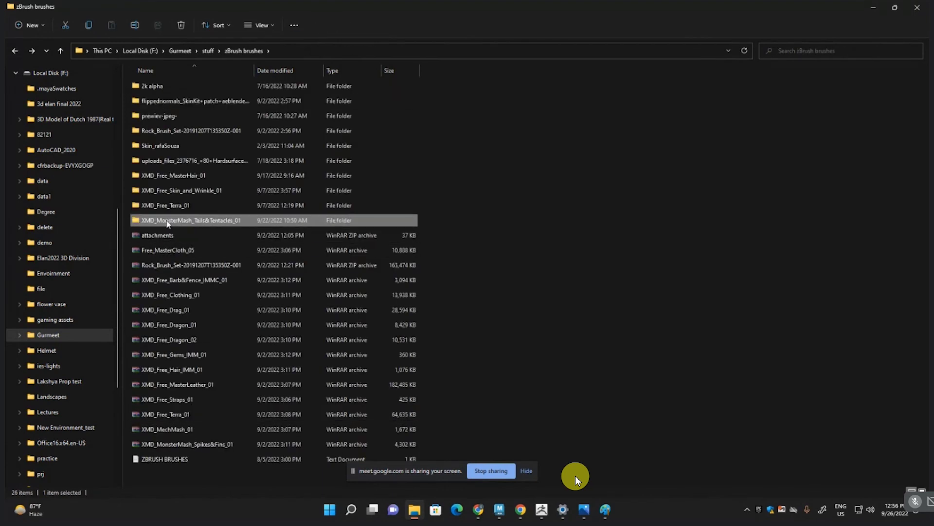
double_click(166, 208)
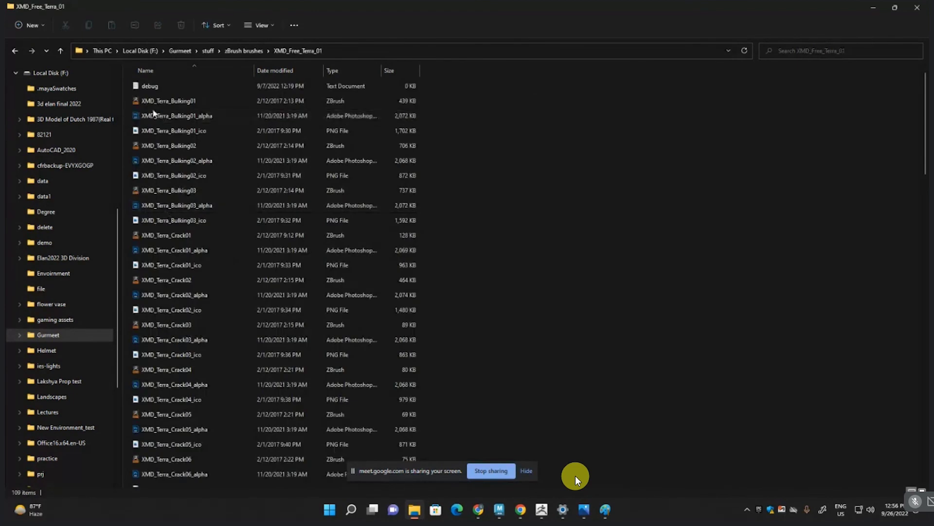
double_click(152, 131)
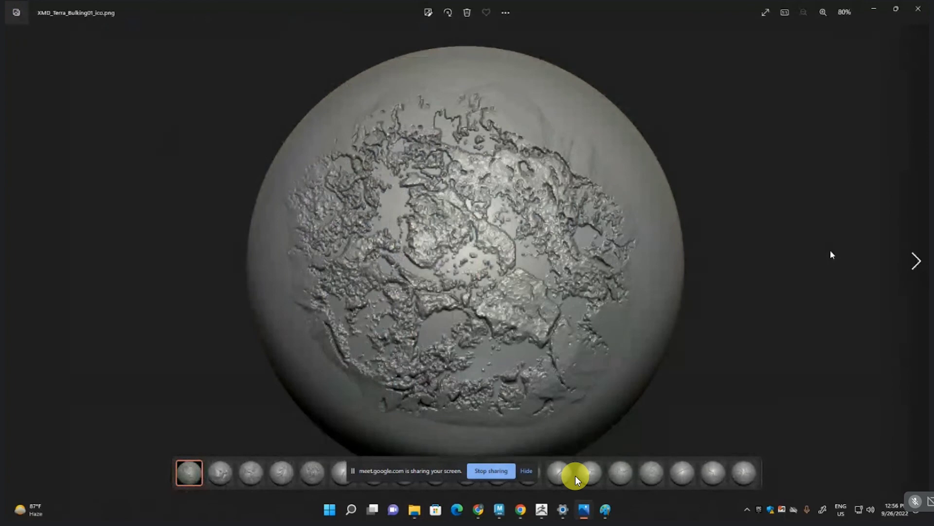
Step: Examine the XMD Terra bulking and crack brush previews one after another, up to XMD_Terra_Crack17_ico
click(916, 260)
click(917, 261)
click(916, 261)
click(916, 261)
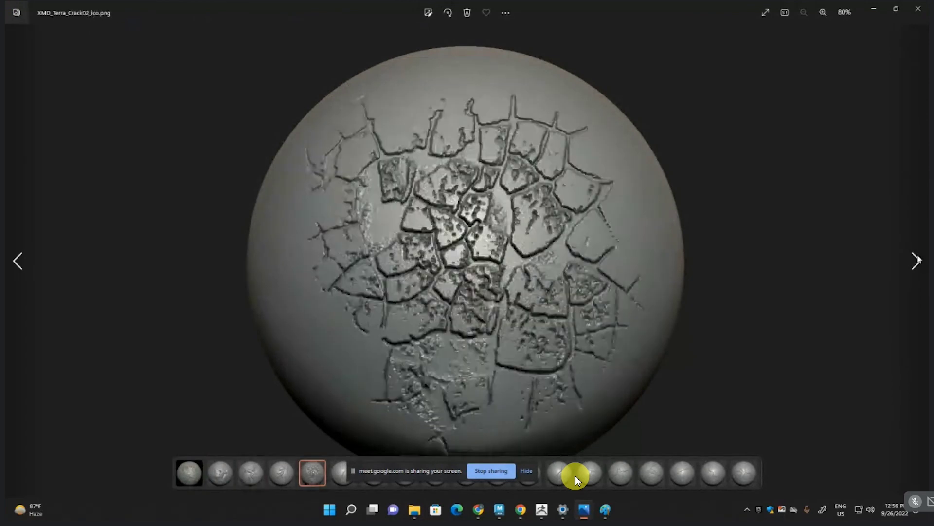
click(917, 261)
click(916, 261)
click(916, 260)
click(916, 260)
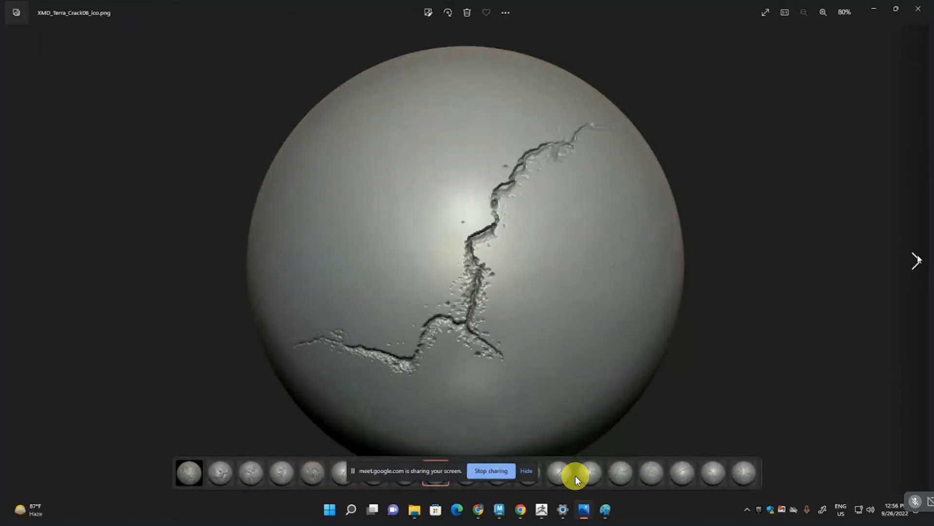
key(Left)
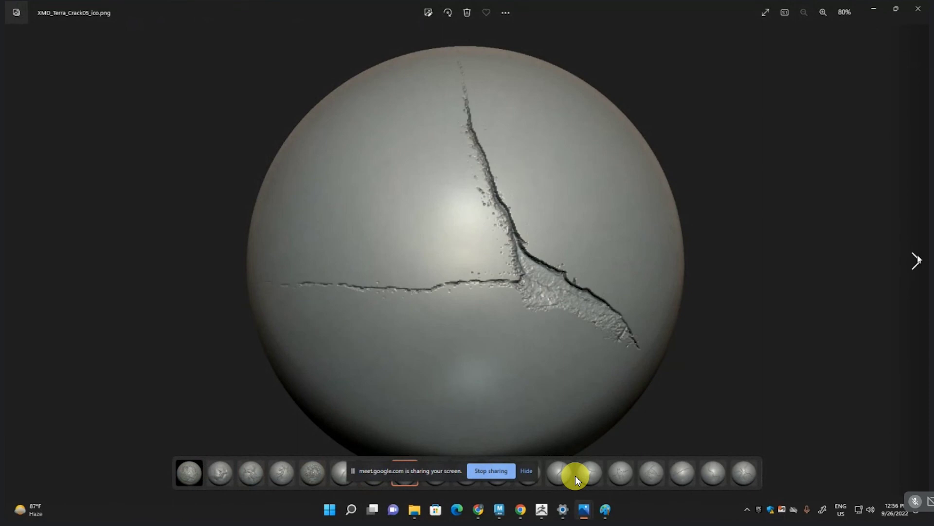
key(Right)
key(Right)
key(Right)
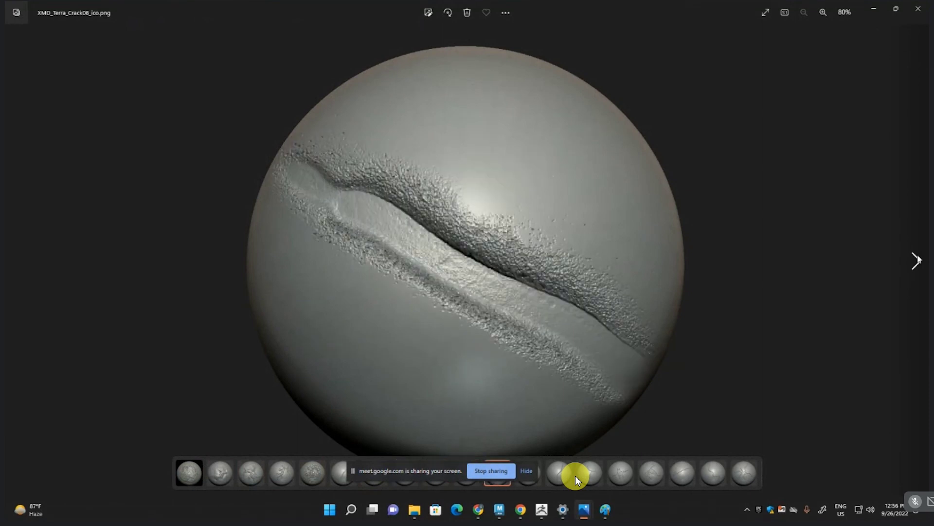
key(Right)
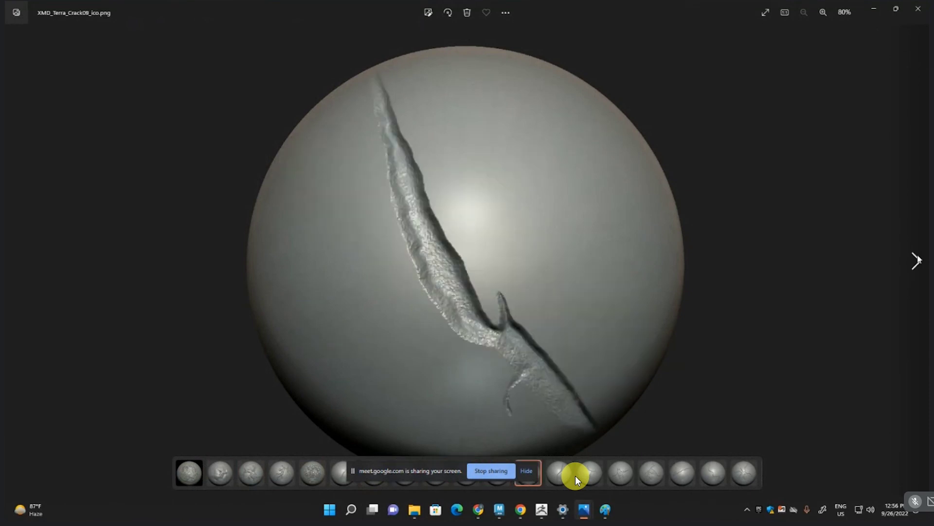
key(Right)
key(Right)
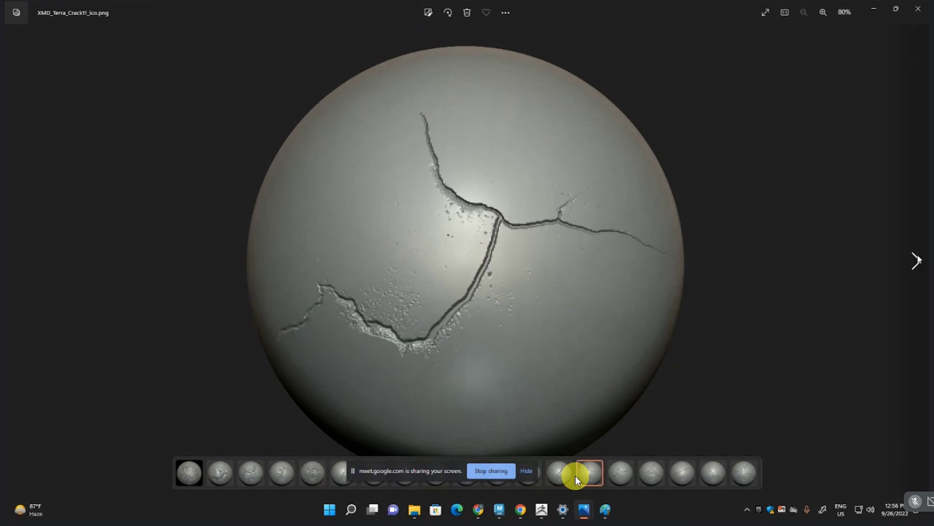
key(Right)
key(Right)
key(Right)
key(Right)
key(Right)
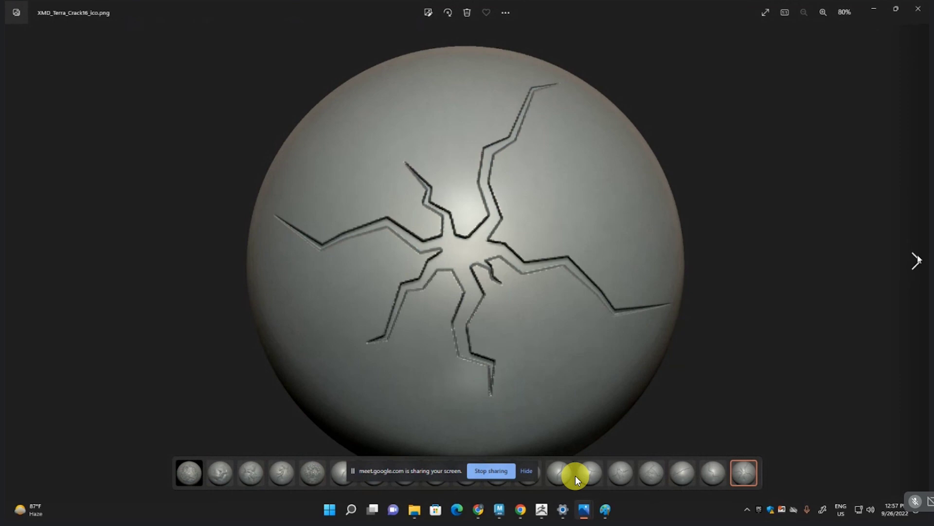
key(Right)
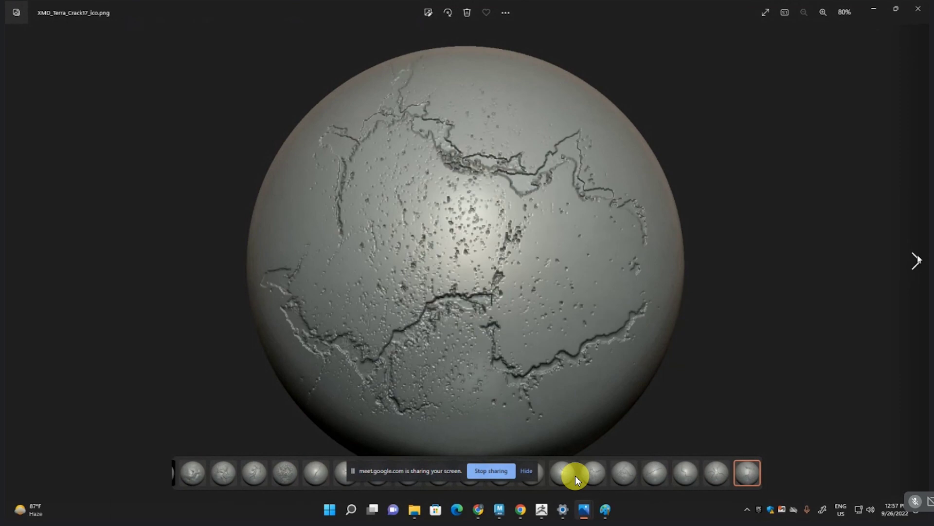
Step: Examine the remaining XMD Terra crack, detail and grunge brush previews, continuing as far as XMD_Terra_Rock01_ico
key(Right)
key(Right)
key(Right)
key(Right)
key(Right)
key(Right)
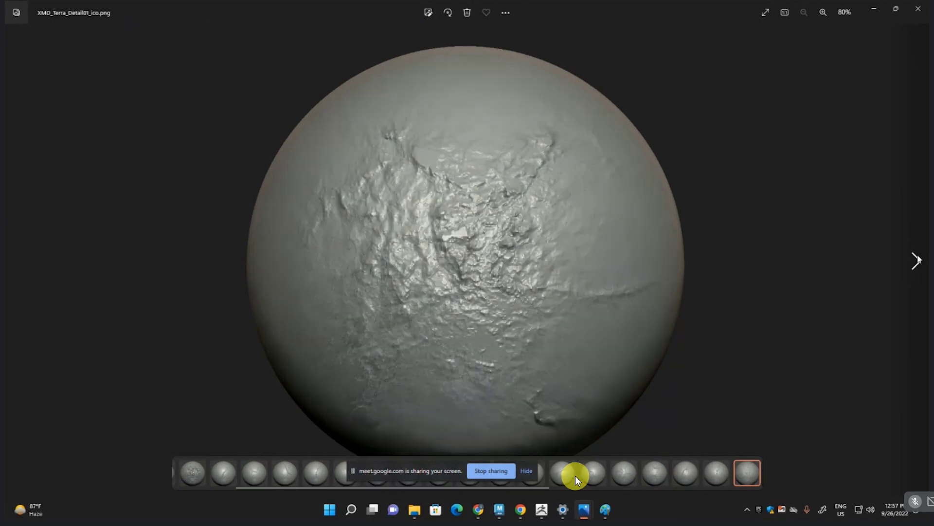
key(Right)
key(Right)
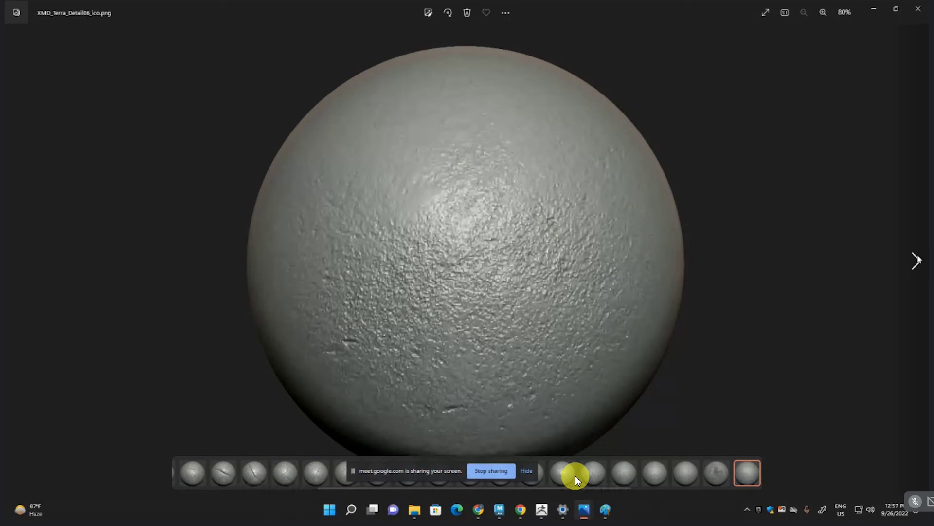
key(Right)
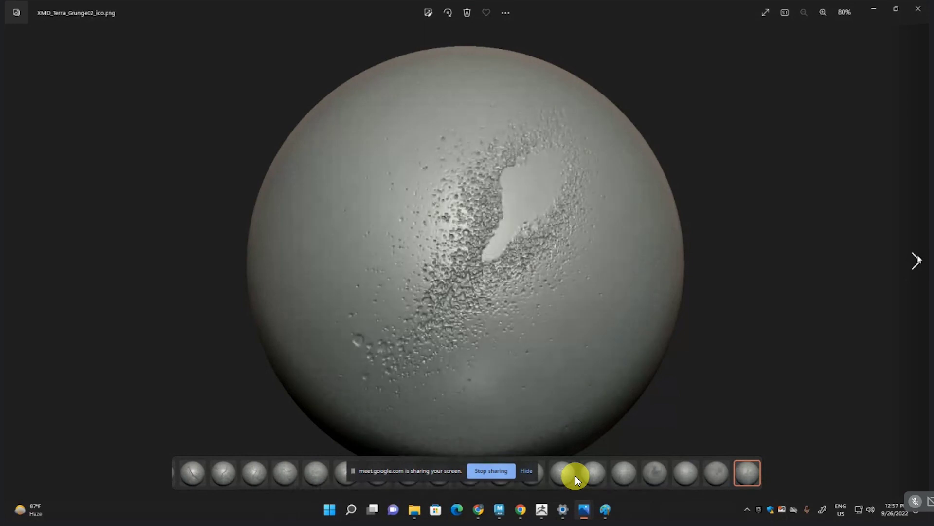
key(Right)
key(Right)
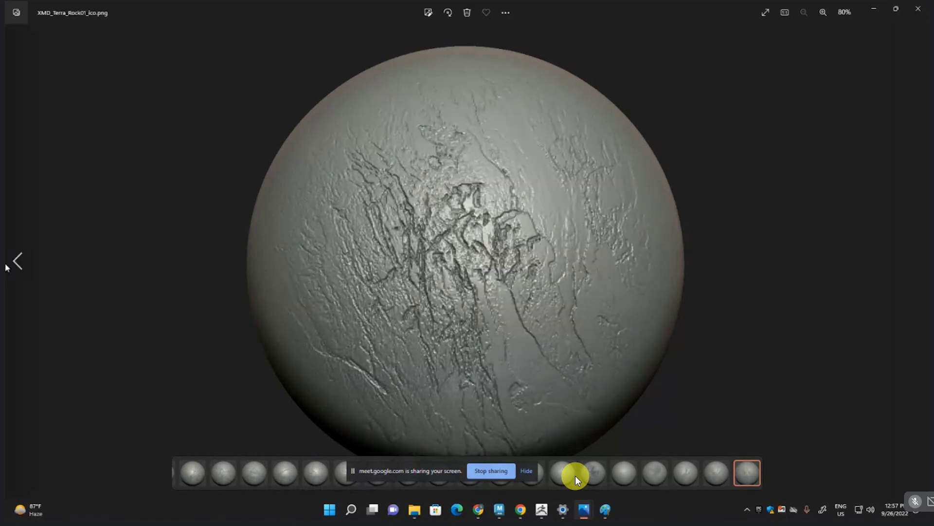
Step: Go back through the grunge and detail previews to compare them, ending on XMD_Terra_Detail05_ico
key(Left)
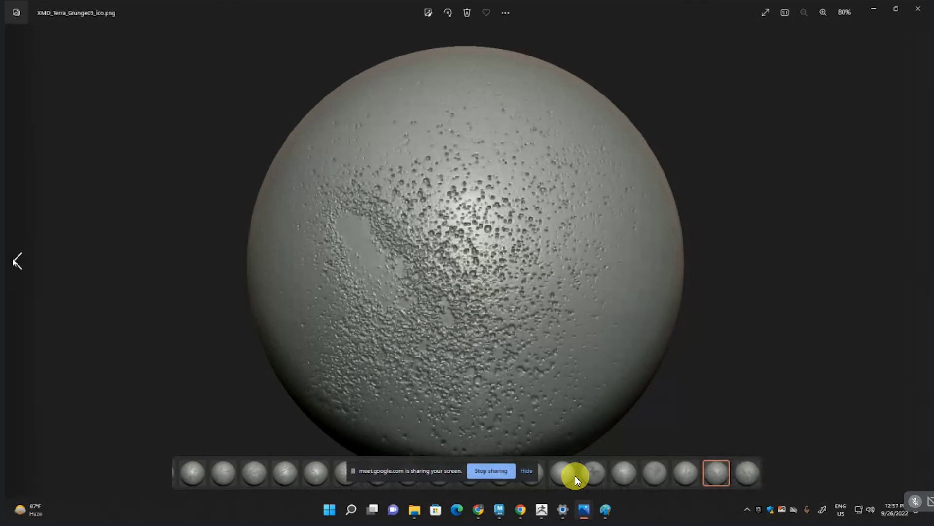
key(Left)
key(Left)
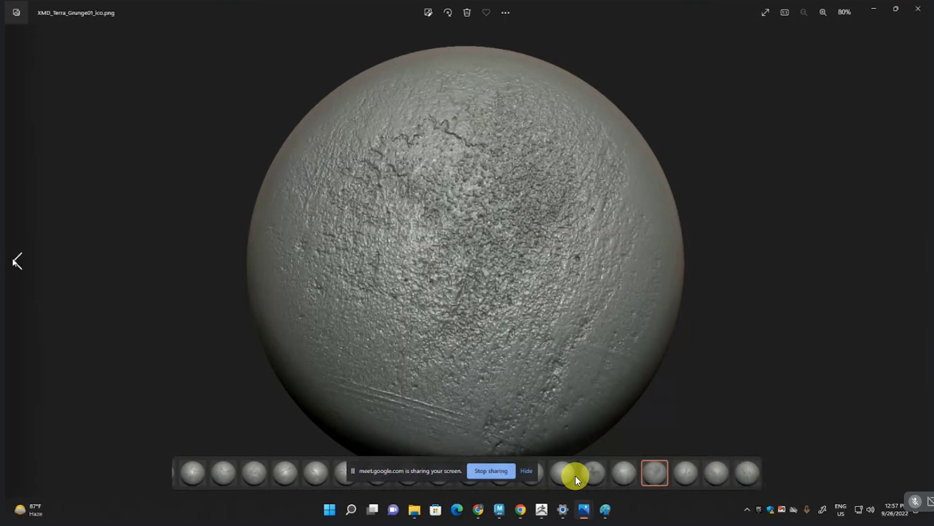
key(Left)
key(Left)
key(Left)
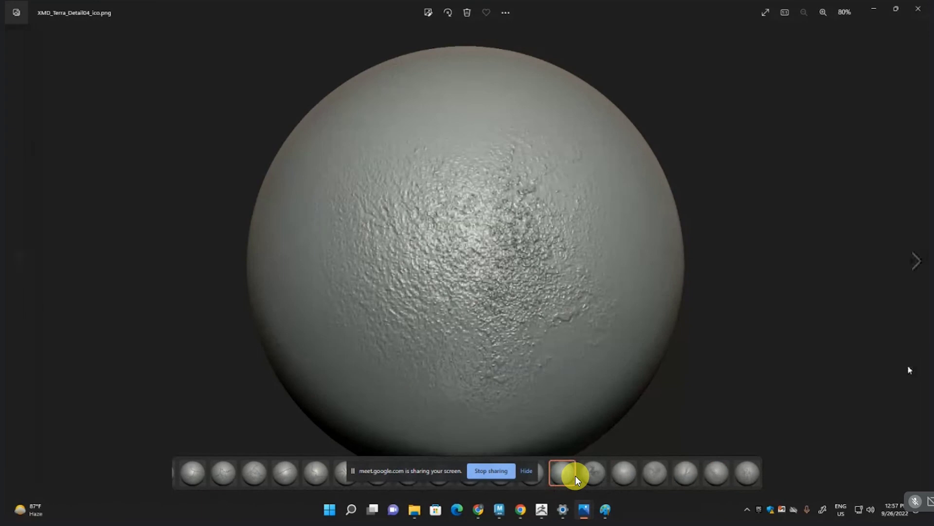
click(916, 261)
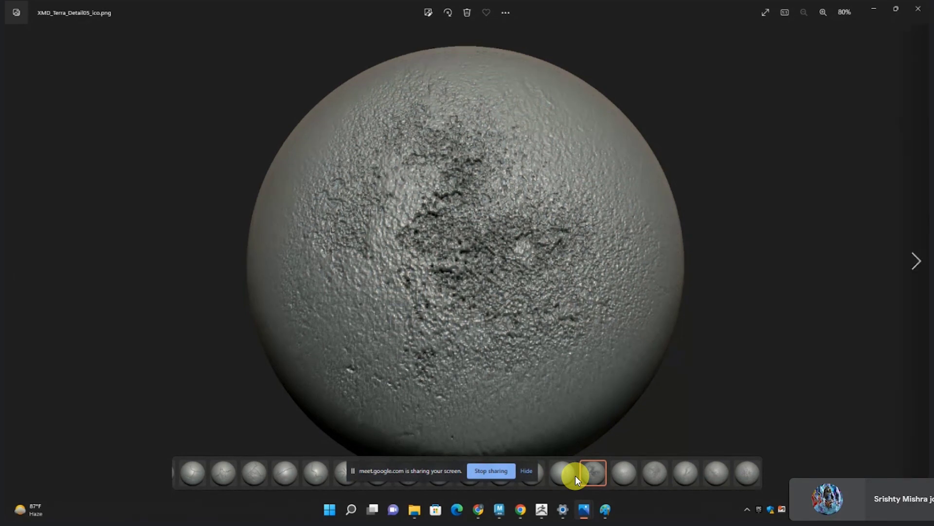
Step: Close the image preview and load the XMD_Terra_Detail05 brush from the XMD_Free_Terra_01 folder into ZBrush
click(920, 10)
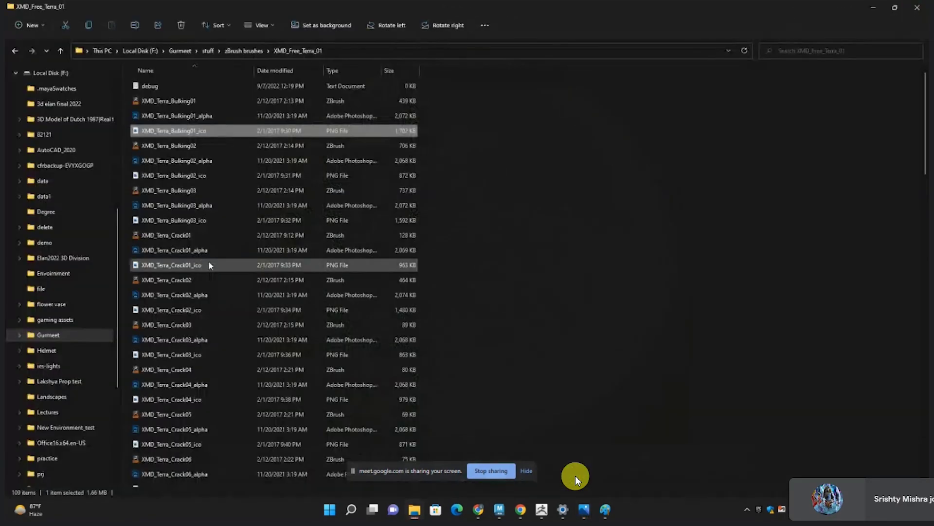
scroll(210, 272, down, 3)
scroll(211, 305, down, 8)
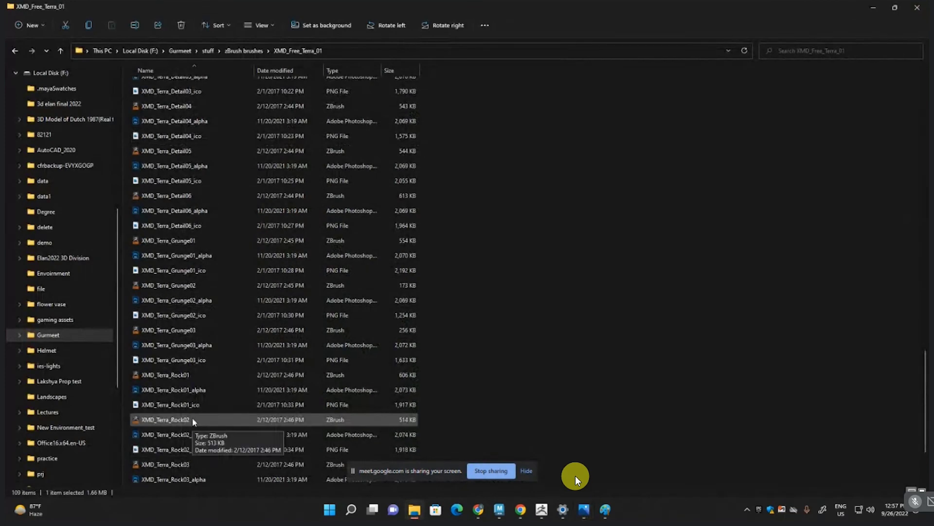
scroll(290, 386, down, 2)
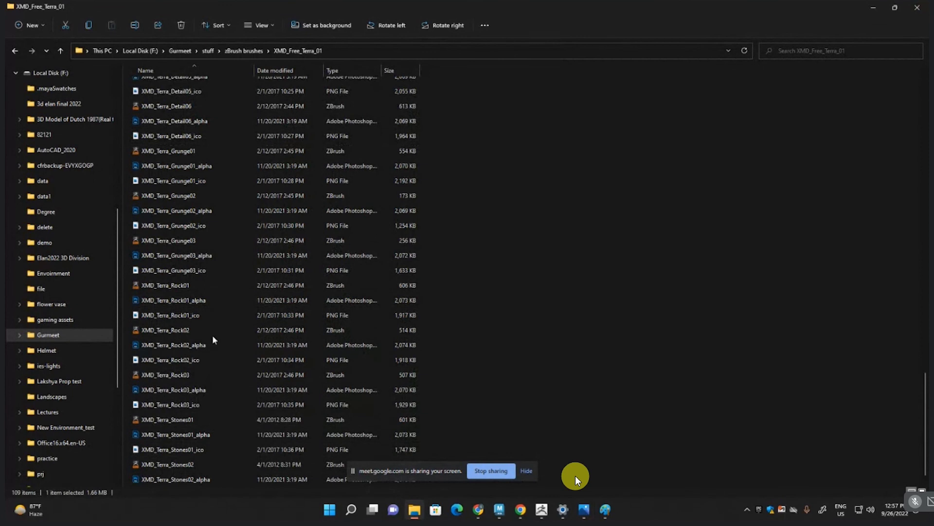
scroll(212, 335, up, 2)
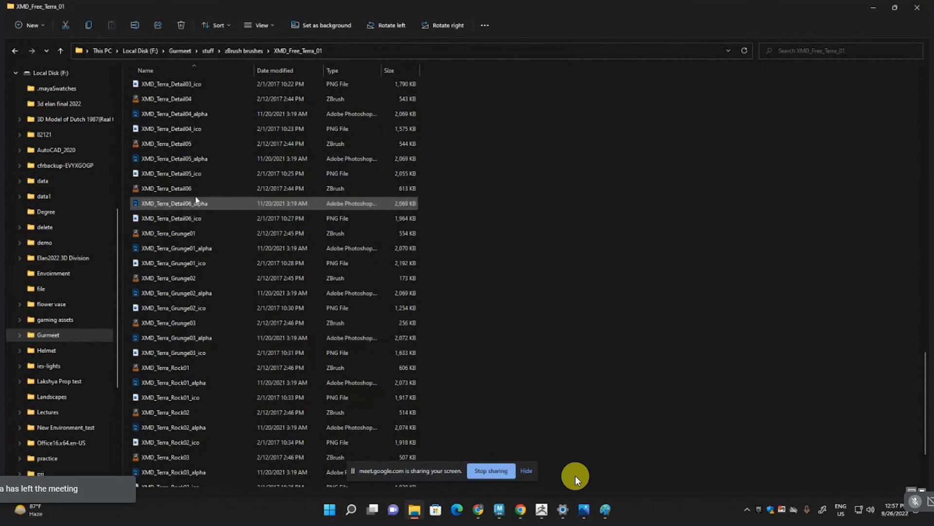
double_click(181, 144)
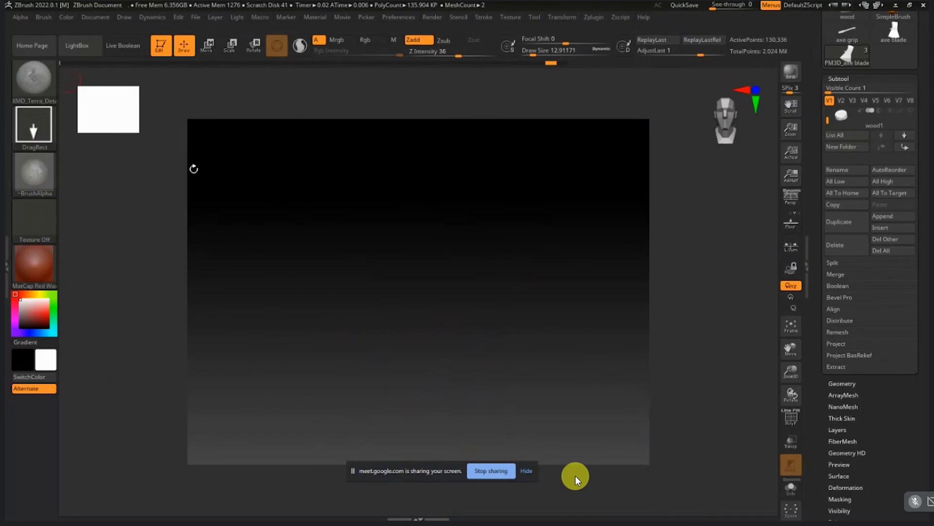
click(322, 290)
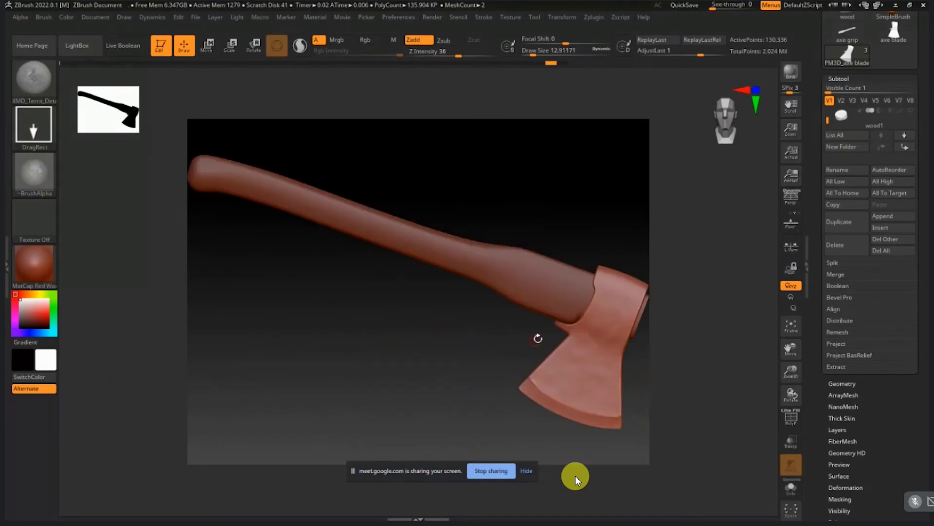
Step: Try a stamp of the Detail05 texture on the blade's neck below the handle, then undo it
alt+drag(538, 338, 399, 312)
ctrl+right_drag(453, 311, 604, 309)
mouse_move(444, 340)
ctrl+right_down()
mouse_move(444, 329)
mouse_move(477, 321)
mouse_move(470, 312)
ctrl+right_up()
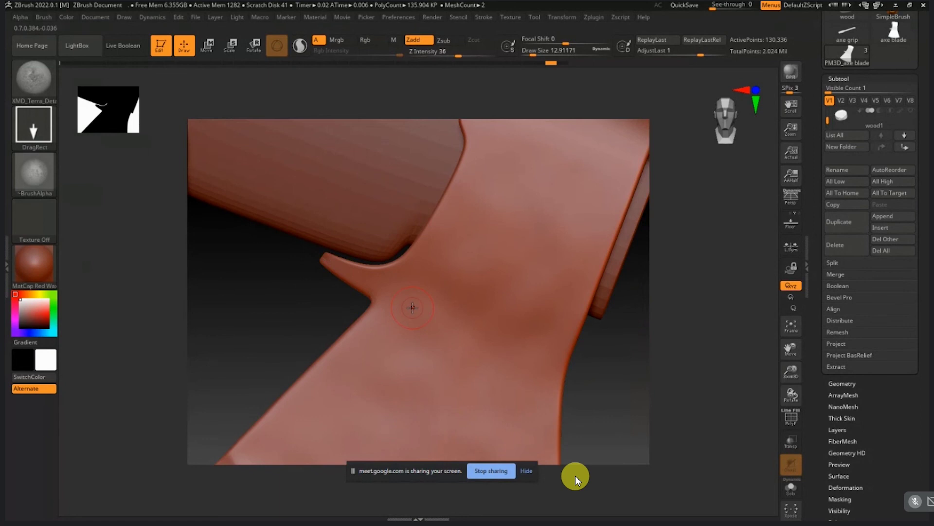
mouse_move(417, 296)
mouse_down()
mouse_move(427, 313)
mouse_move(483, 327)
mouse_up()
key(ctrl)
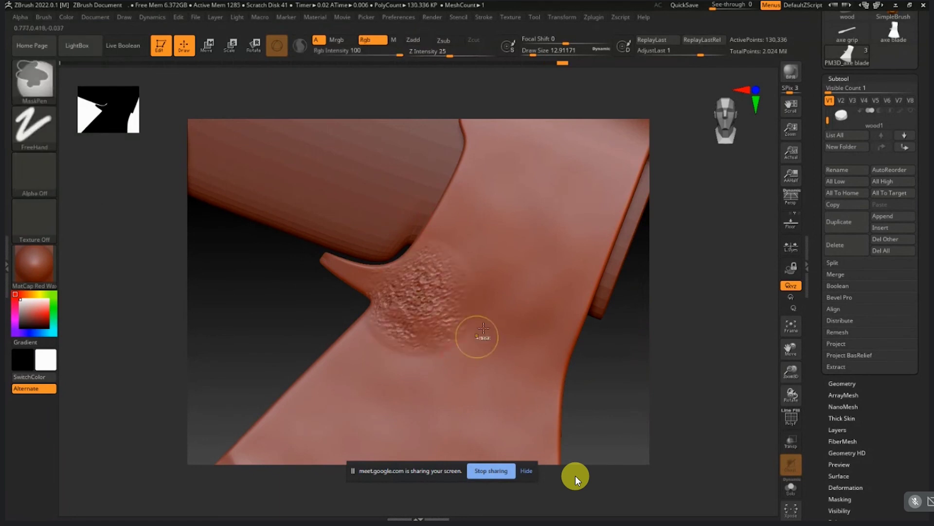
key(ctrl+z)
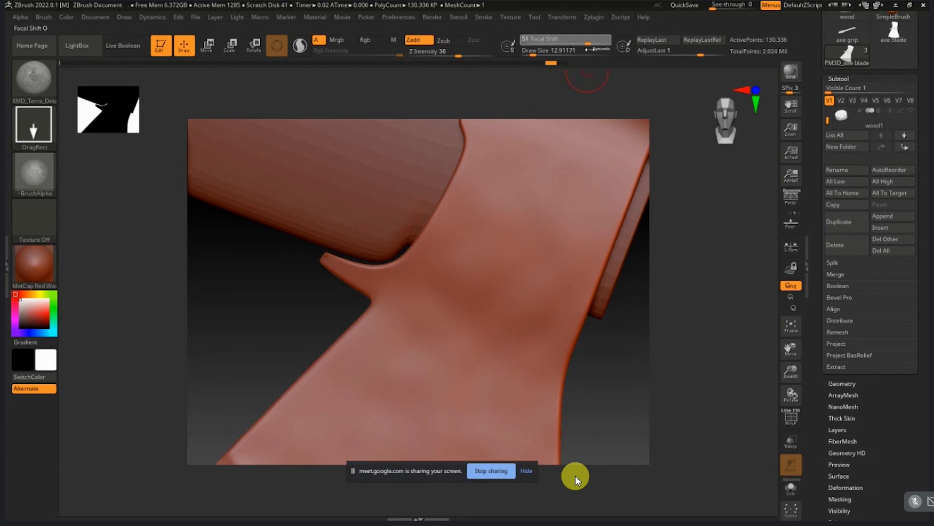
Step: Set the brush's Focal Shift to 83 and Z Intensity to 21, undoing the test stamp made on the blade's neck
drag(587, 43, 602, 43)
drag(423, 309, 490, 406)
key(ctrl)
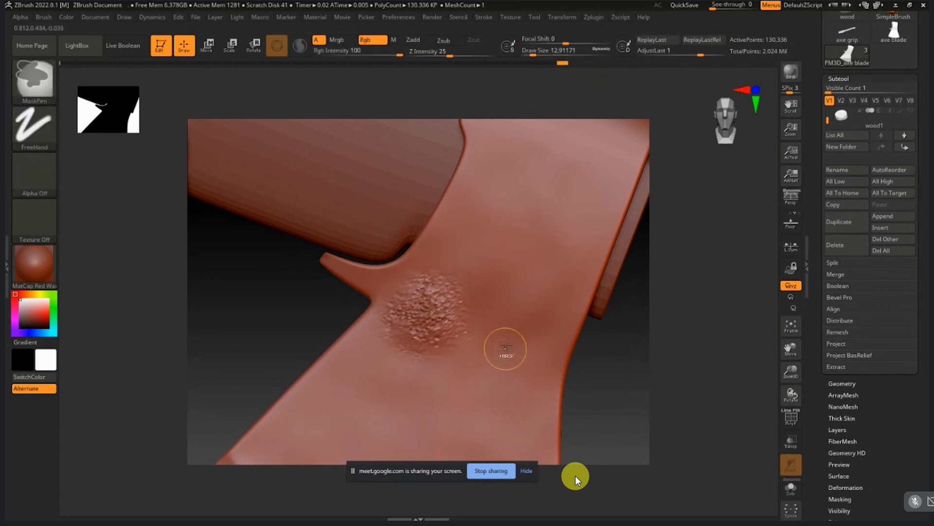
key(ctrl+z)
drag(451, 54, 447, 57)
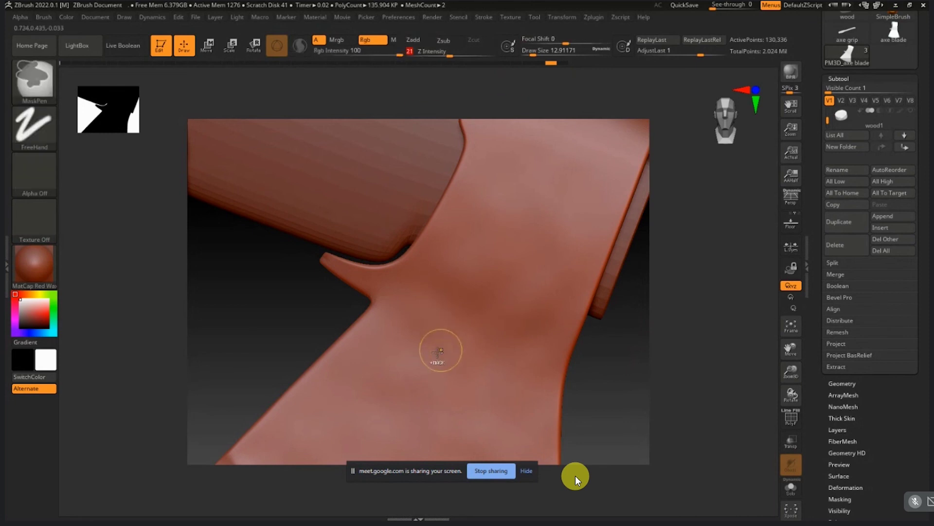
Step: Subdivide the axe blade one more level and stamp the Detail05 texture across its neck
key(ctrl+d)
drag(411, 317, 486, 396)
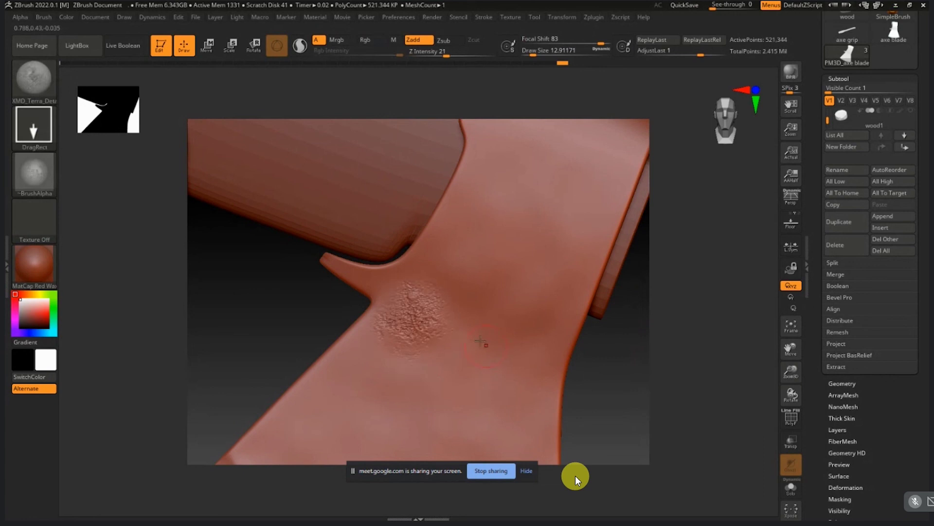
drag(466, 344, 528, 398)
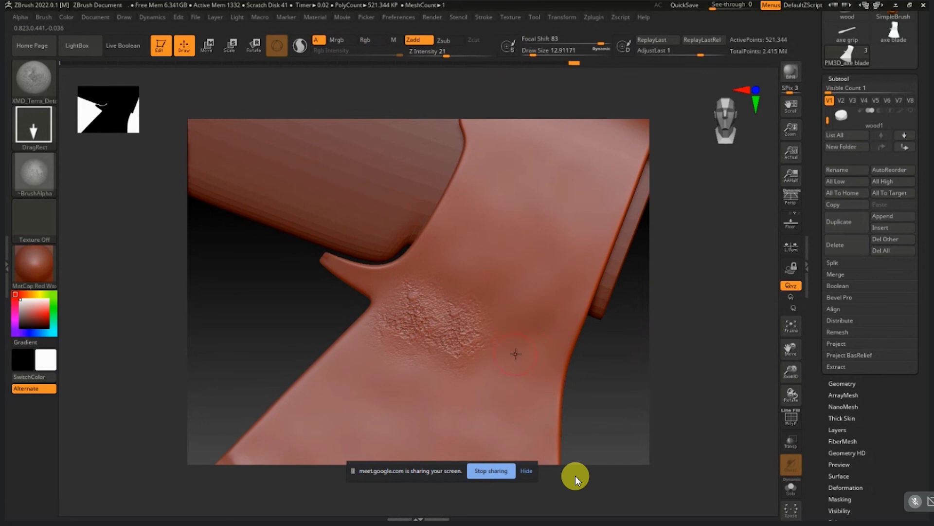
drag(479, 322, 386, 297)
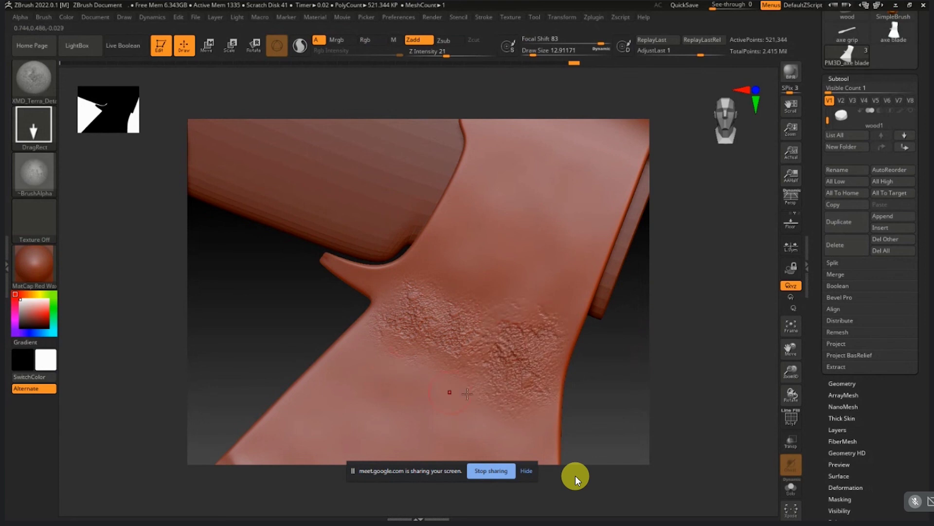
drag(442, 303, 468, 315)
Step: Stamp the texture onto the back edge of the blade's neck and around the notch beside the handle
right_drag(484, 337, 454, 326)
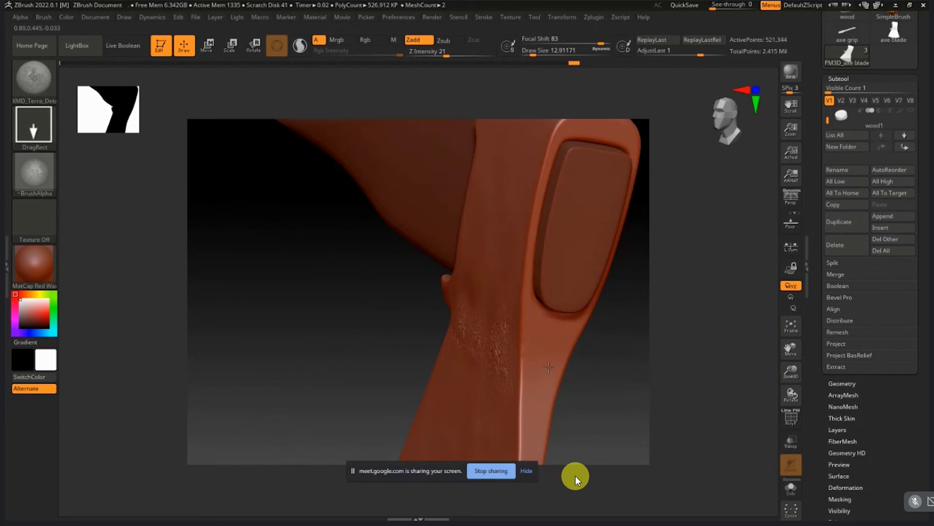
drag(548, 367, 652, 414)
drag(364, 335, 482, 350)
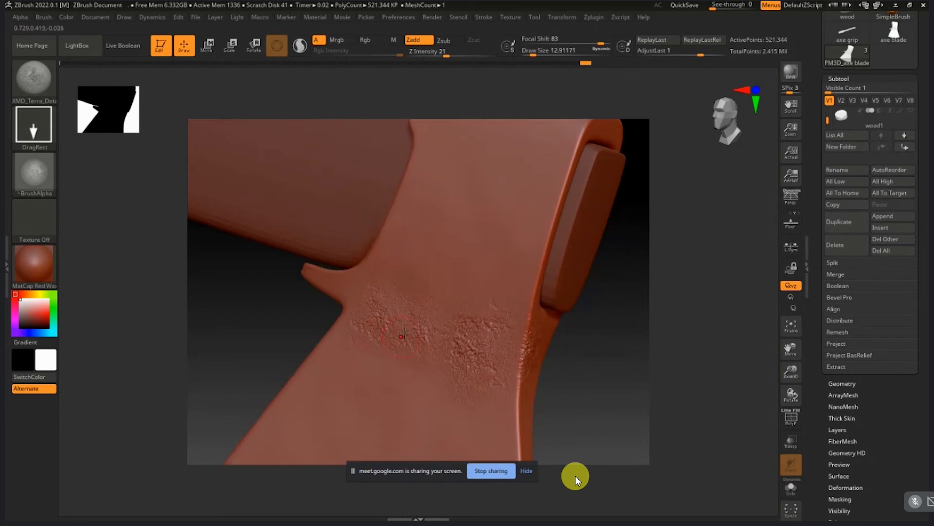
drag(273, 321, 356, 312)
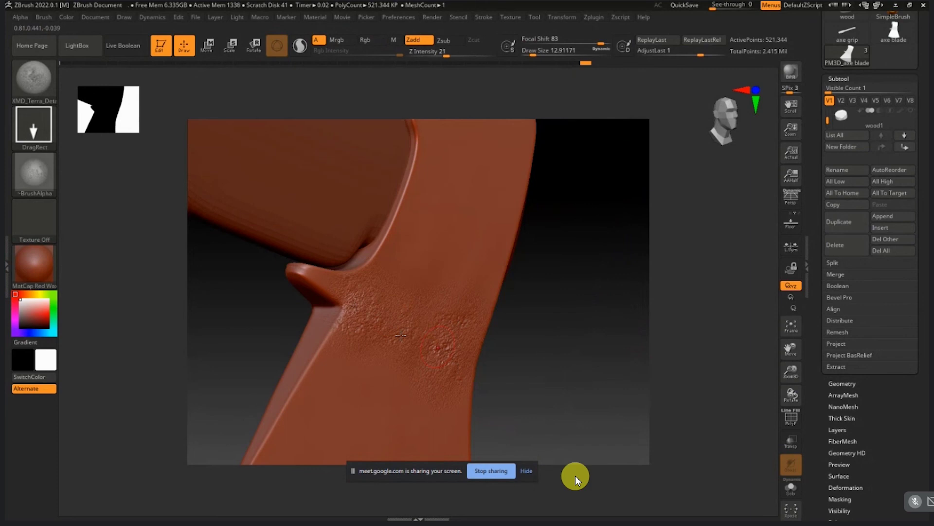
key(ctrl+z)
key(ctrl+shift+z)
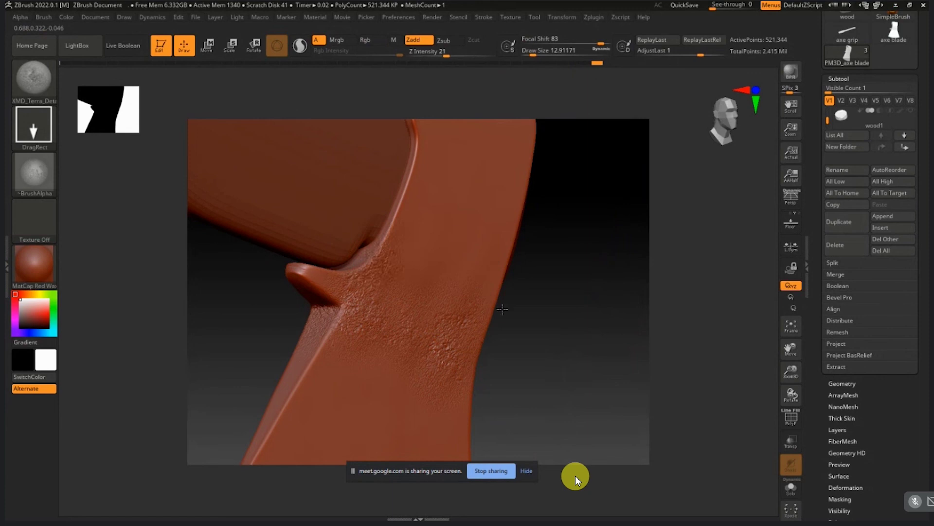
Step: Extend the stamped texture up the axe head along the edge that meets the handle
drag(451, 237, 520, 277)
shift+drag(543, 264, 533, 259)
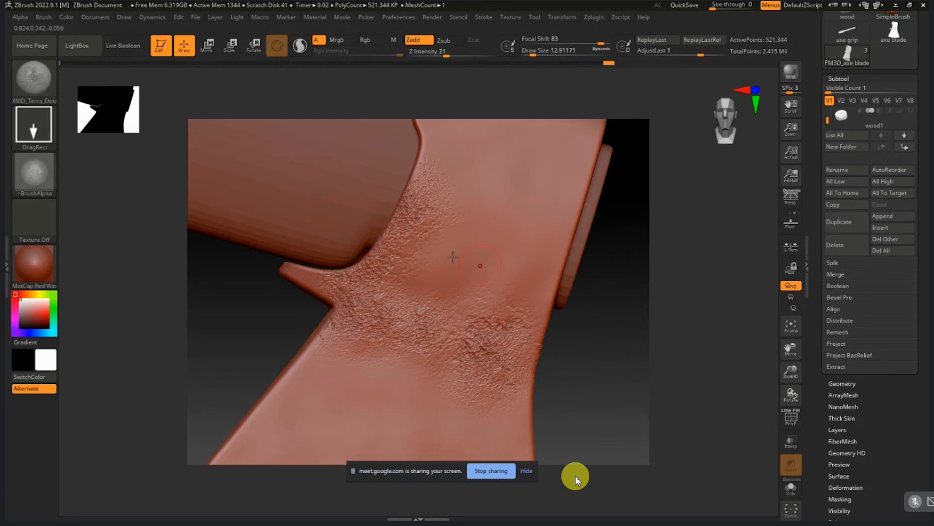
drag(429, 145, 440, 243)
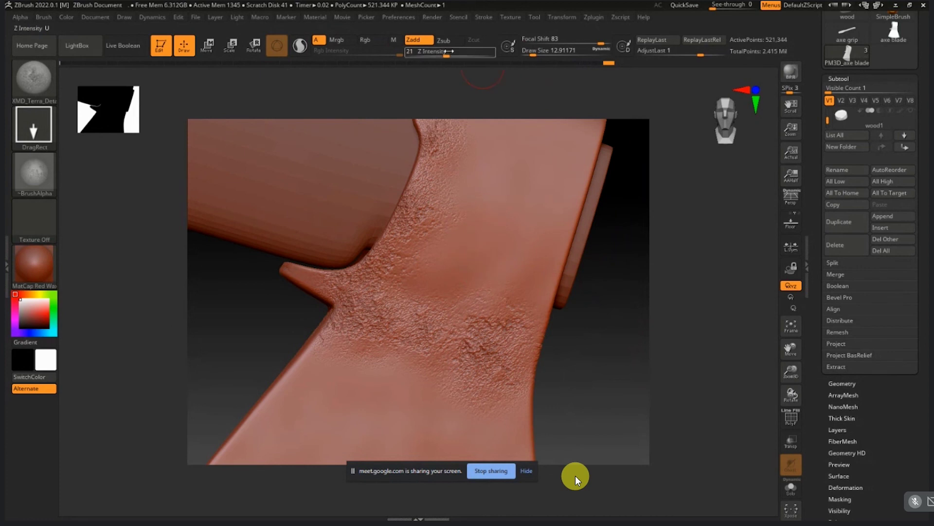
Step: Lower the brush's Z Intensity to 9 and stamp fainter texture over the bare upper part of the axe head
drag(446, 51, 434, 55)
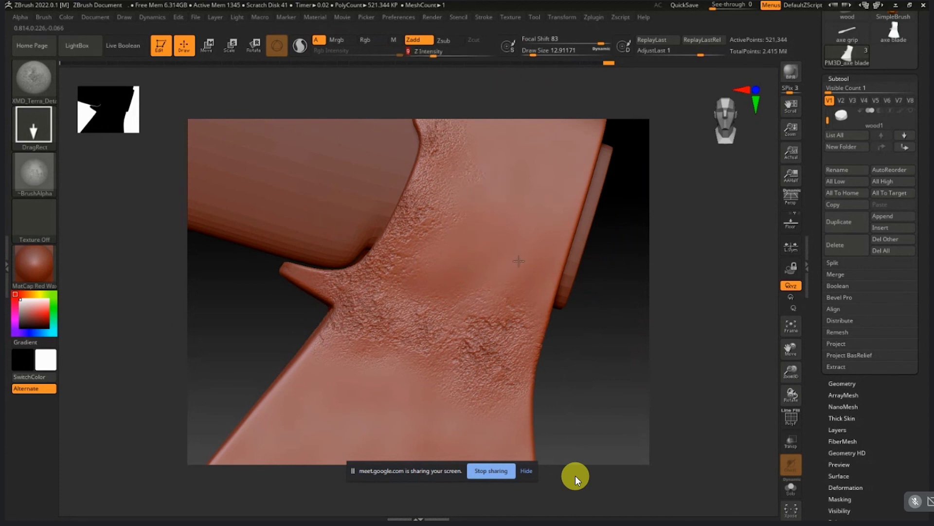
mouse_move(489, 218)
mouse_down()
mouse_move(511, 284)
mouse_move(586, 387)
mouse_move(529, 337)
mouse_up()
drag(467, 295, 484, 281)
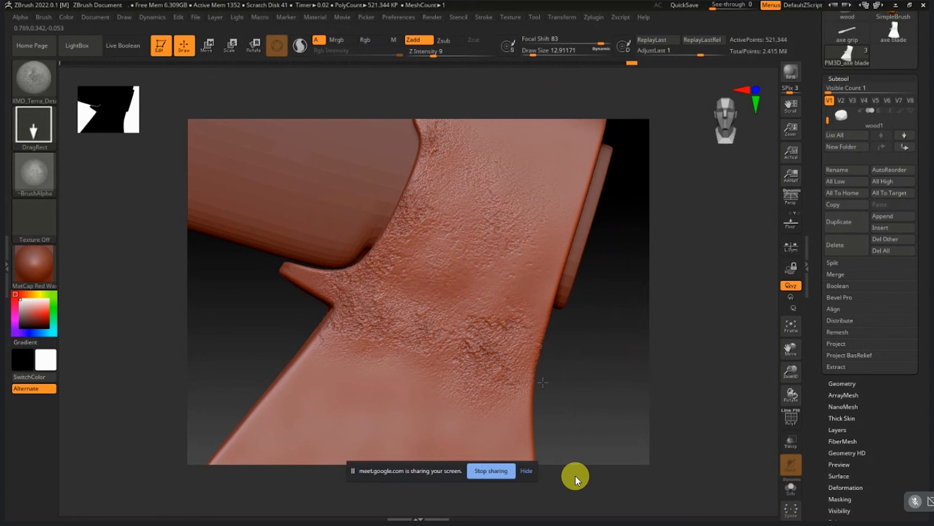
mouse_move(535, 128)
right_down()
mouse_move(559, 198)
mouse_move(522, 132)
right_up()
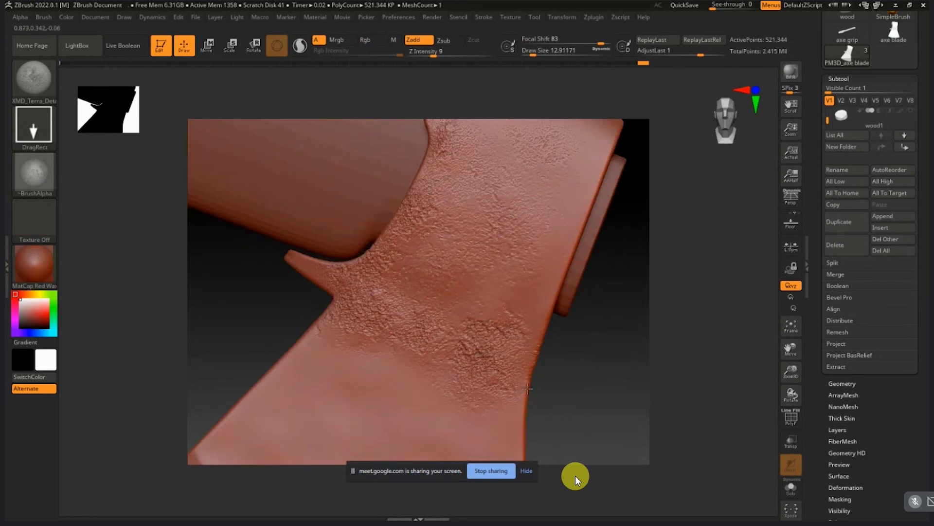
Step: Stamp the faint Detail05 texture over the lower face of the blade, down towards the cutting bevel
click(421, 396)
ctrl+right_drag(421, 397, 412, 393)
alt+drag(519, 401, 553, 328)
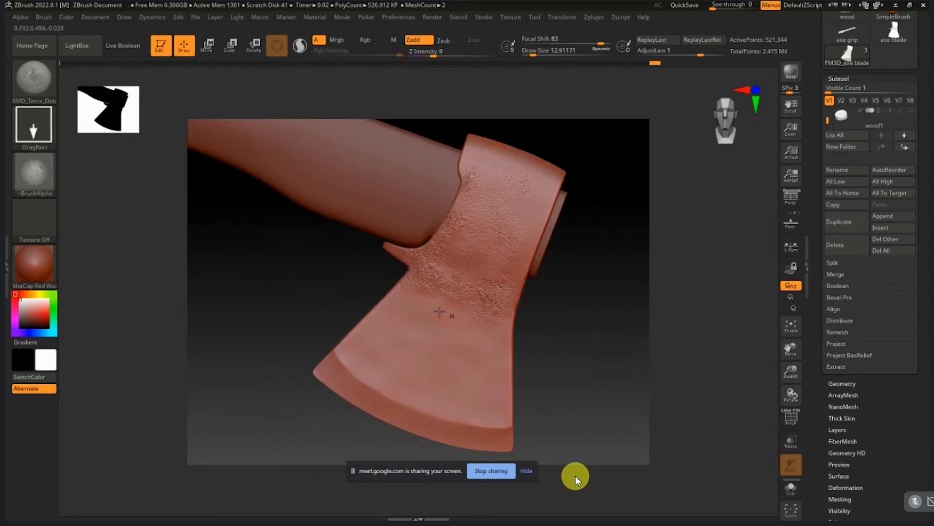
mouse_move(421, 326)
mouse_down()
mouse_move(445, 390)
mouse_move(473, 416)
mouse_up()
ctrl+right_drag(456, 359, 529, 365)
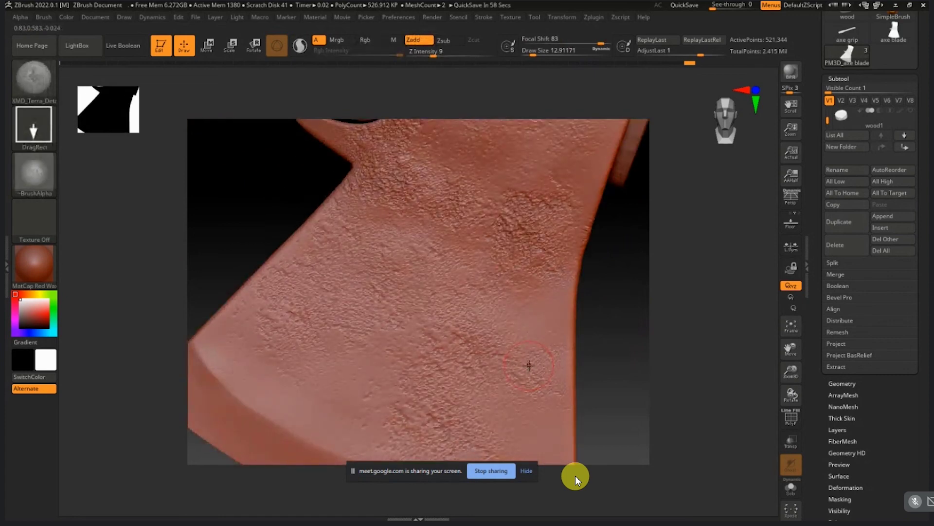
alt+right_drag(528, 248, 473, 304)
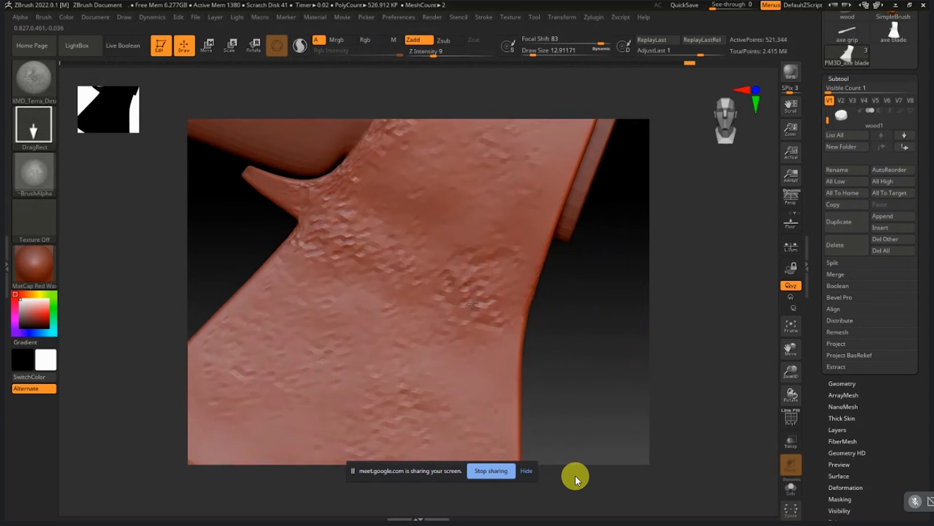
mouse_move(419, 344)
alt+right_down()
mouse_move(499, 251)
mouse_move(488, 367)
mouse_move(389, 336)
mouse_move(458, 232)
mouse_move(377, 377)
alt+right_up()
alt+right_drag(487, 256, 517, 199)
mouse_move(425, 344)
alt+right_down()
mouse_move(518, 170)
mouse_move(477, 309)
alt+right_up()
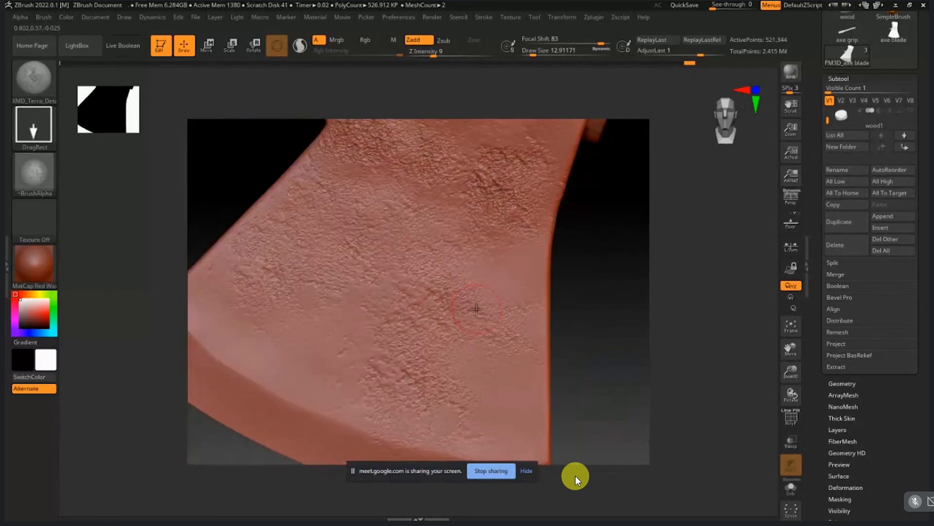
Step: Look through the preview images of the XMD Terra brush pack, comparing the detail, rock and crack patterns
key(alt+Tab)
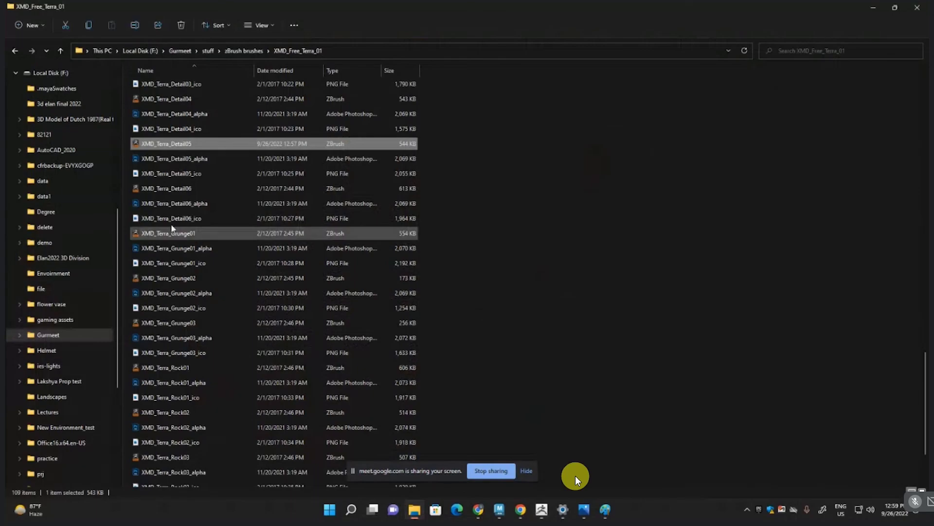
double_click(152, 131)
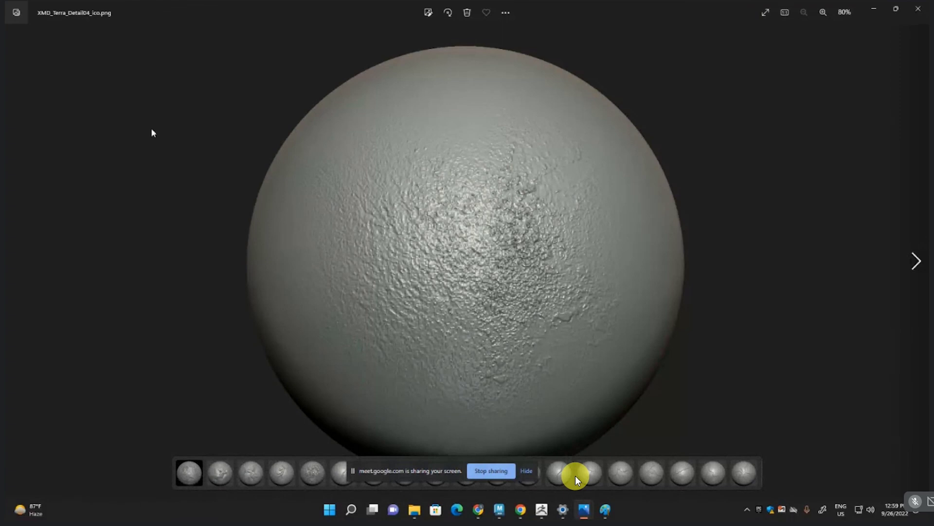
click(916, 261)
click(918, 261)
click(918, 261)
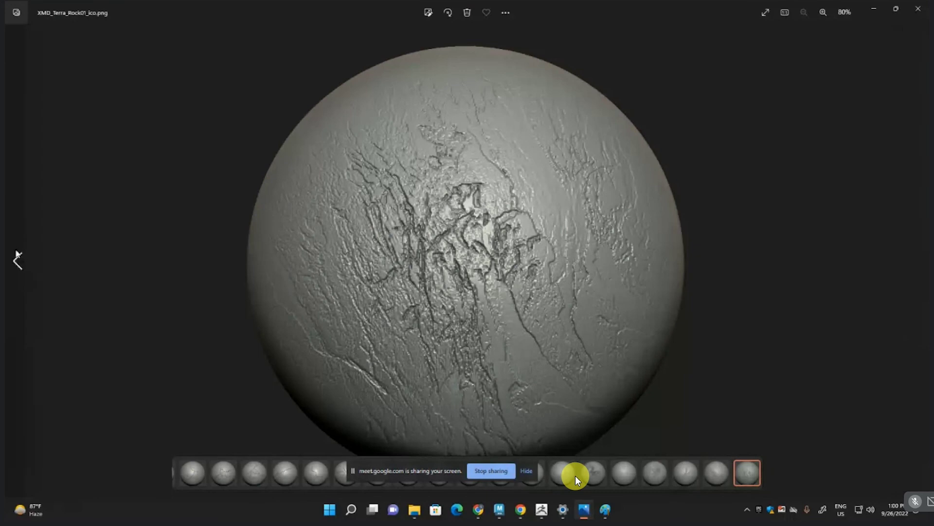
click(17, 261)
click(17, 261)
click(18, 261)
click(17, 261)
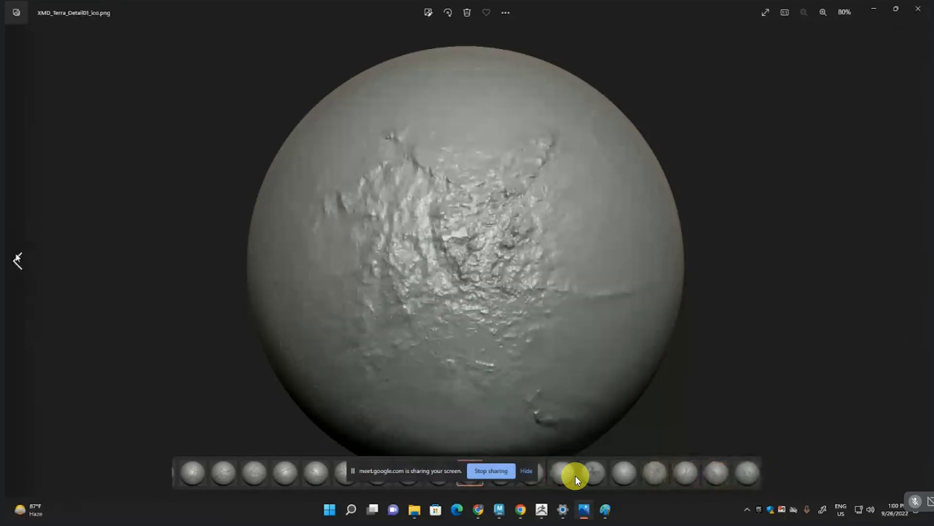
click(18, 261)
click(18, 261)
click(17, 261)
click(18, 261)
click(18, 261)
click(18, 262)
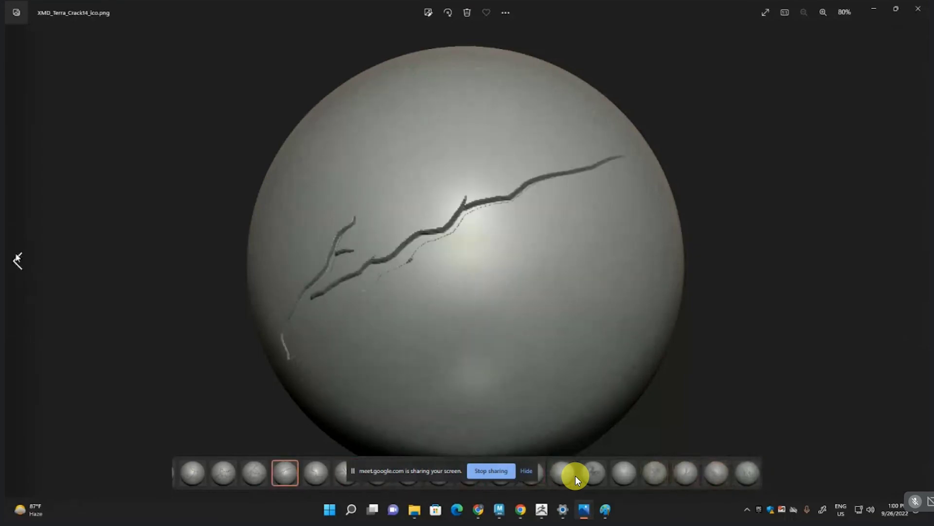
click(18, 261)
click(17, 262)
click(17, 261)
click(18, 262)
click(17, 262)
click(18, 261)
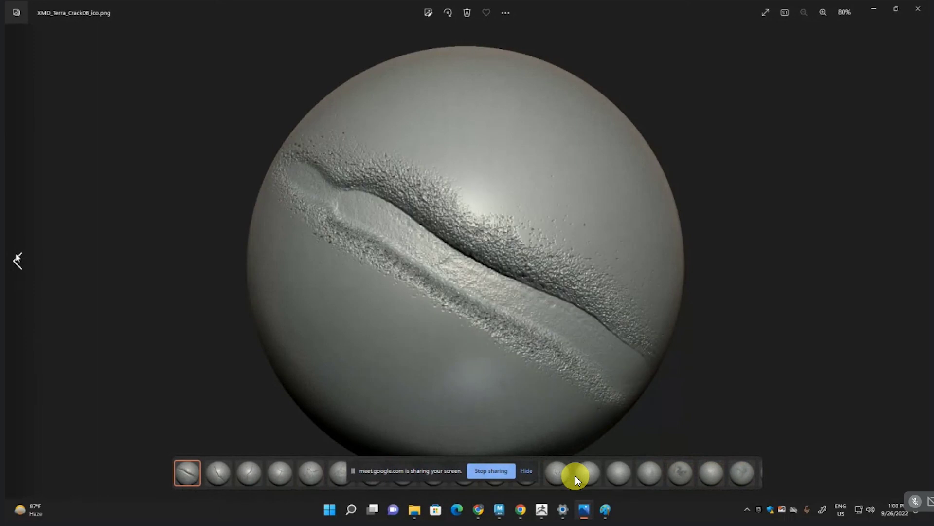
click(918, 261)
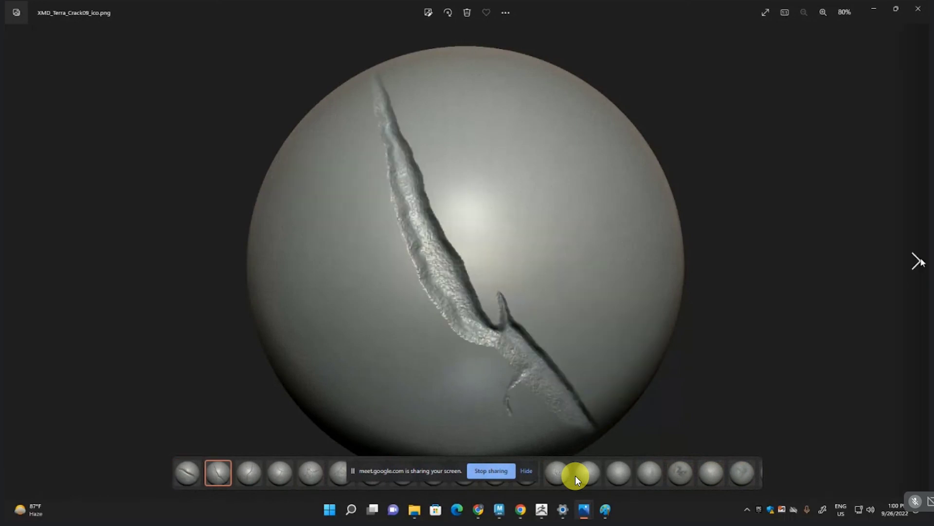
scroll(433, 253, up, 3)
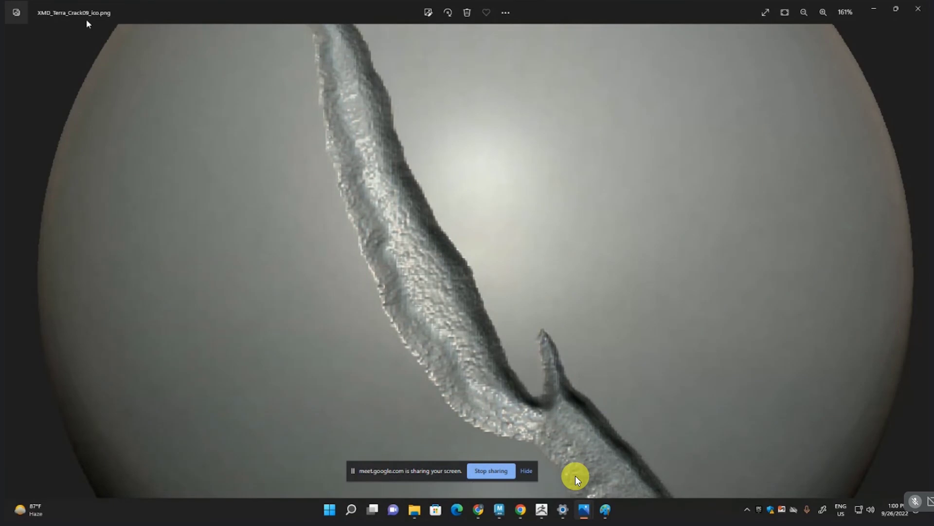
click(918, 8)
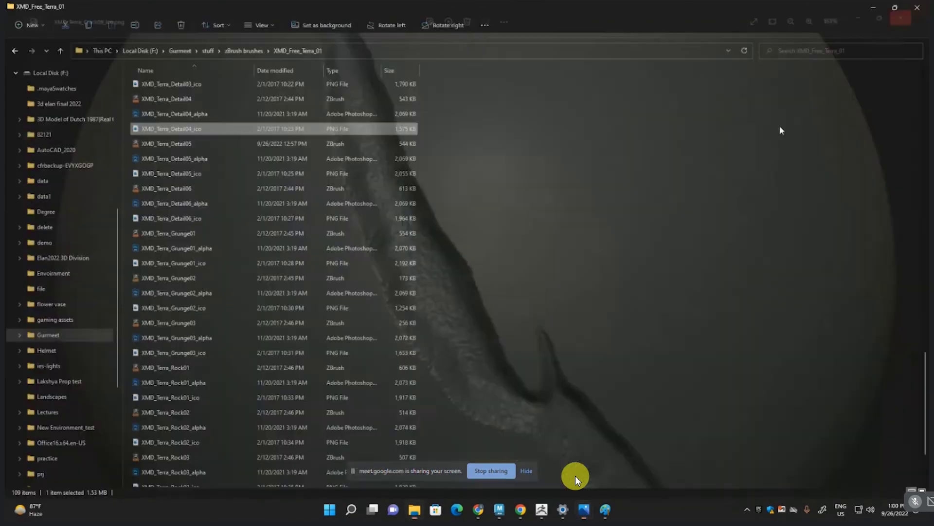
Step: Find the XMD_Terra_Crack09 brush file in the XMD_Free_Terra_01 folder and load it into ZBrush
scroll(199, 322, down, 2)
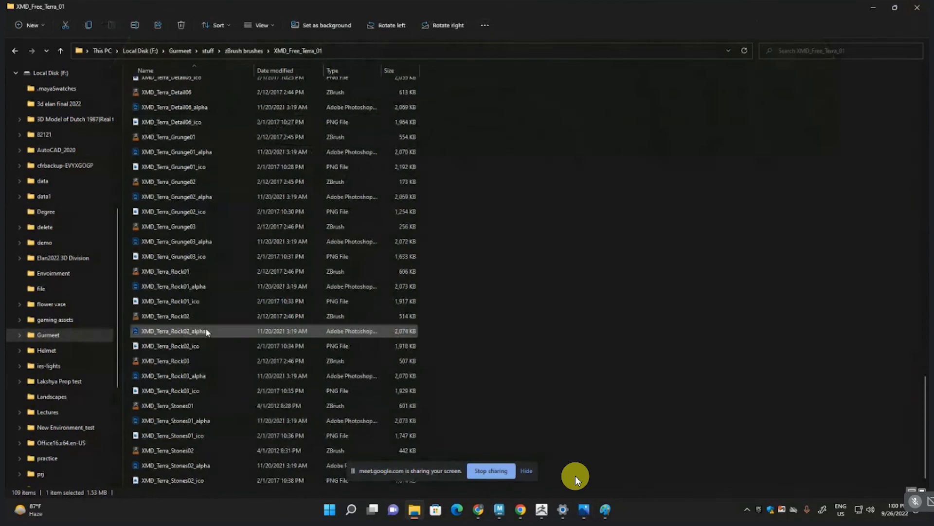
scroll(191, 403, up, 10)
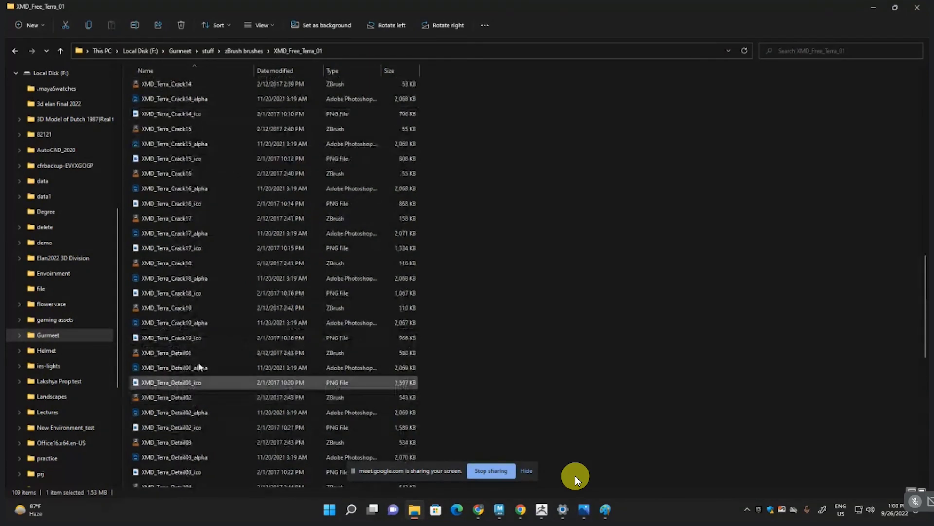
scroll(213, 258, up, 9)
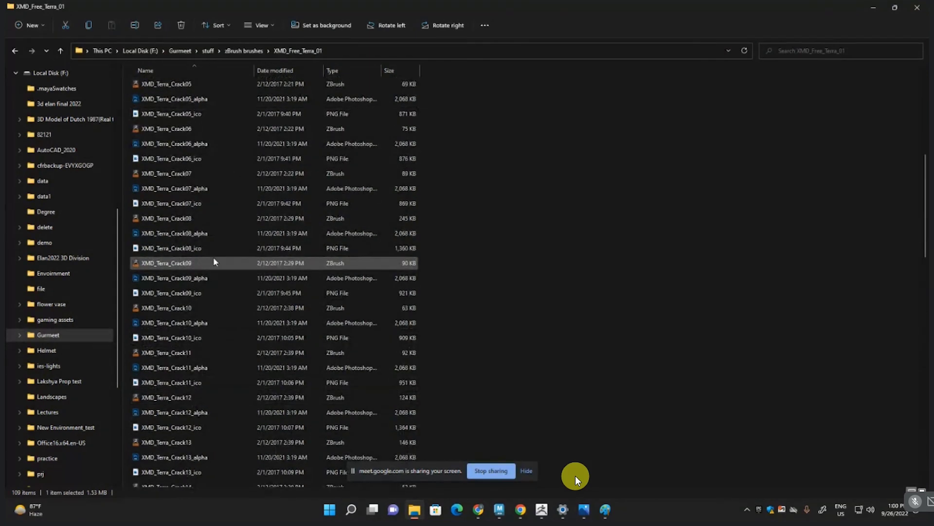
double_click(187, 261)
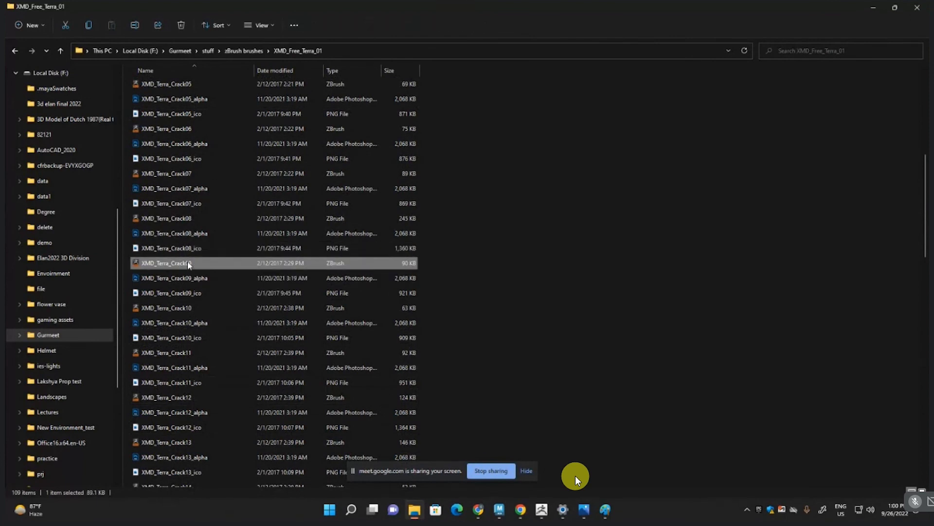
Step: Stamp one long crack diagonally across the lower face of the axe blade, near its front edge
mouse_move(321, 317)
mouse_down()
mouse_move(411, 436)
mouse_move(410, 397)
mouse_up()
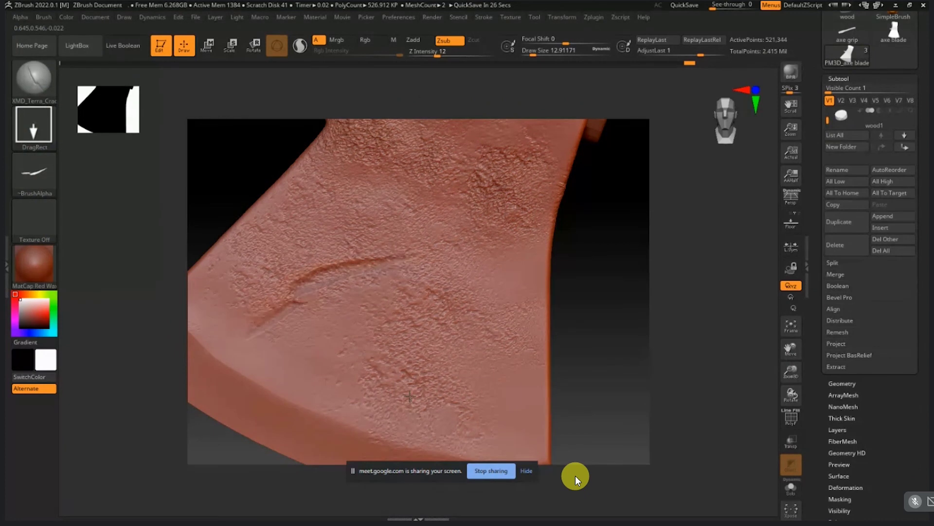
right_drag(506, 348, 517, 328)
drag(584, 339, 578, 287)
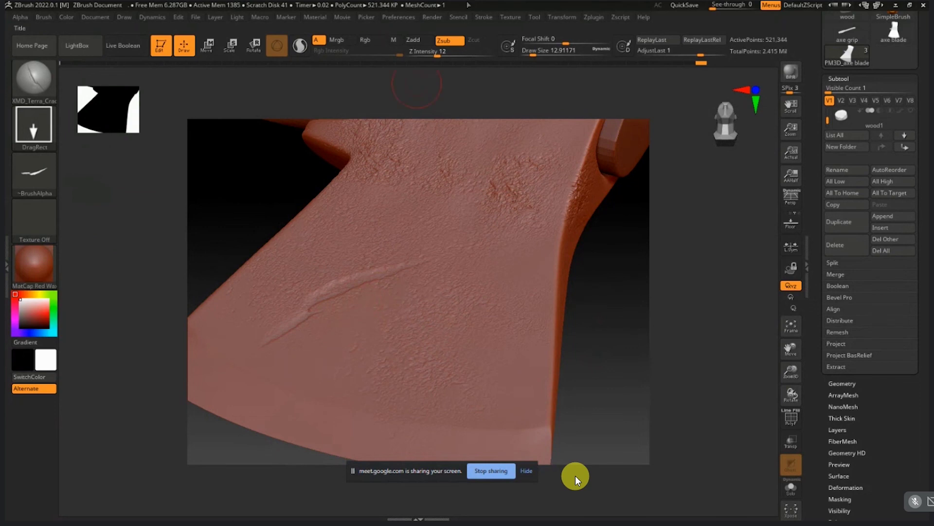
Step: Raise the crack brush's Z Intensity to 34 and stamp short, deeper cracks branching off the long crack on the blade
drag(437, 55, 457, 59)
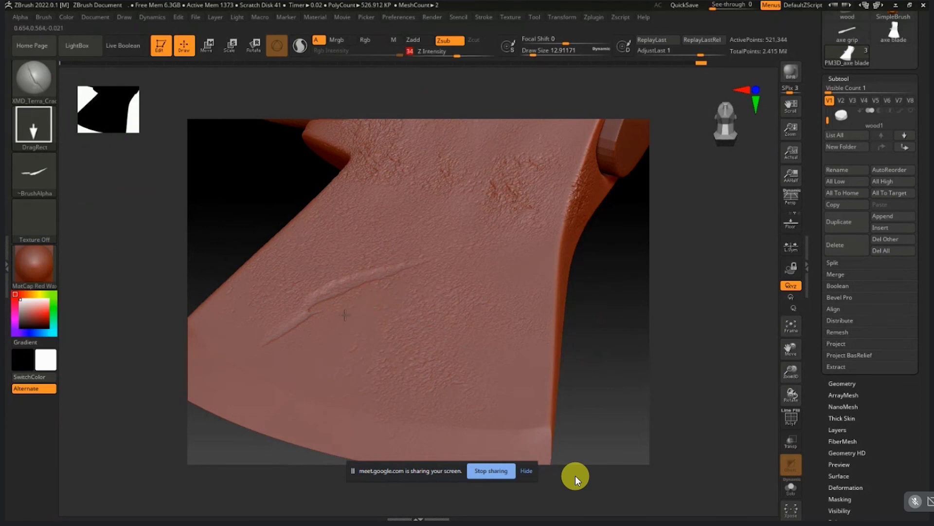
drag(329, 299, 372, 320)
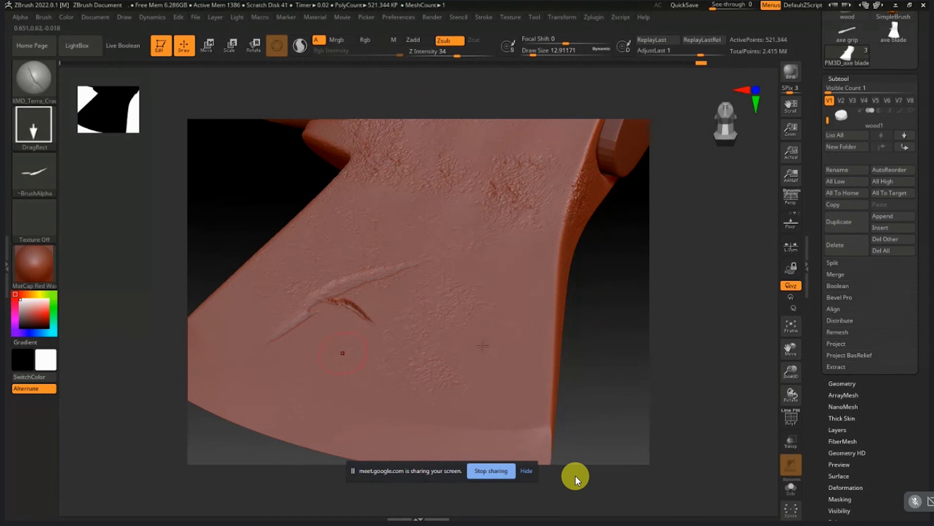
mouse_move(658, 362)
mouse_down()
mouse_move(596, 263)
mouse_move(619, 331)
mouse_up()
click(618, 331)
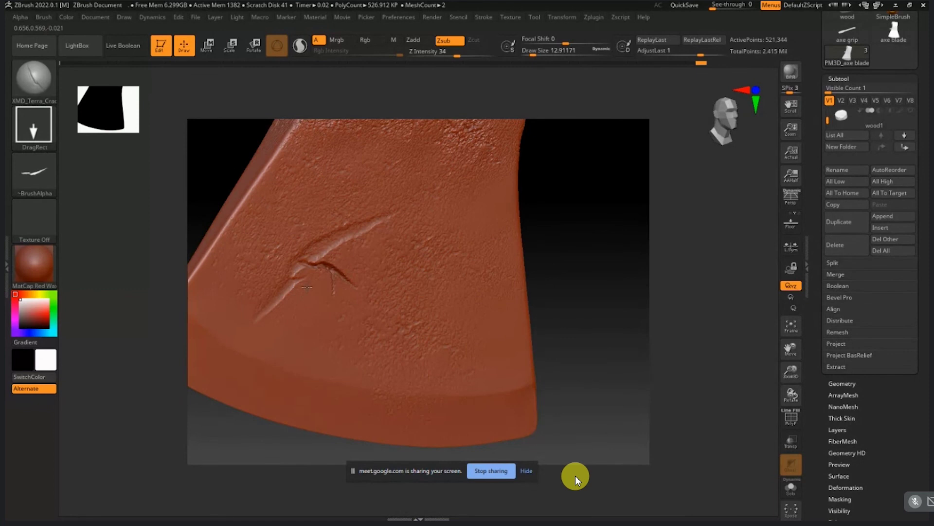
key(ctrl+shift+z)
drag(594, 317, 576, 315)
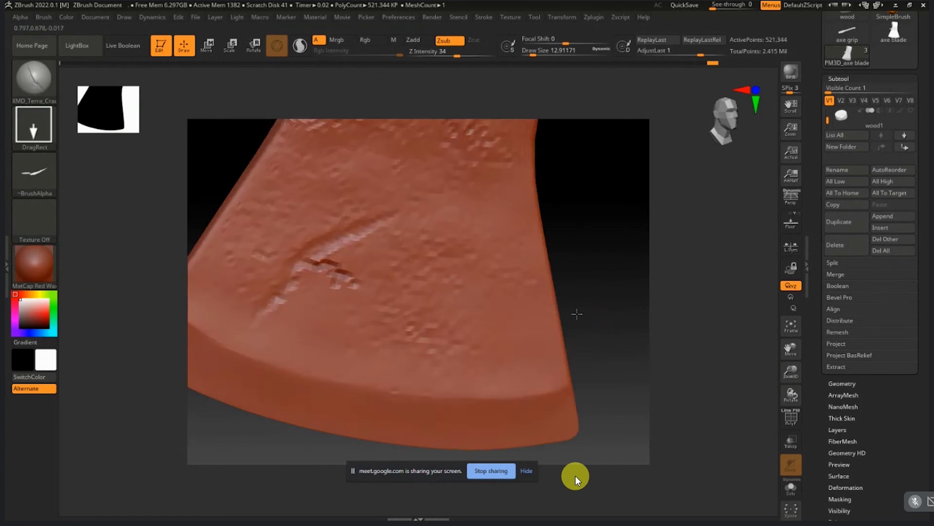
alt+drag(589, 247, 563, 364)
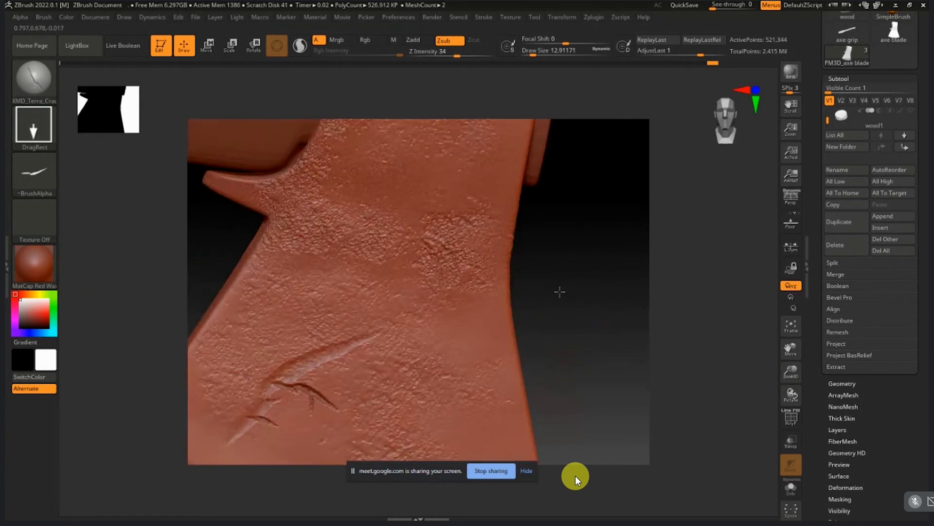
mouse_move(559, 291)
mouse_down()
mouse_move(535, 365)
mouse_move(480, 355)
mouse_up()
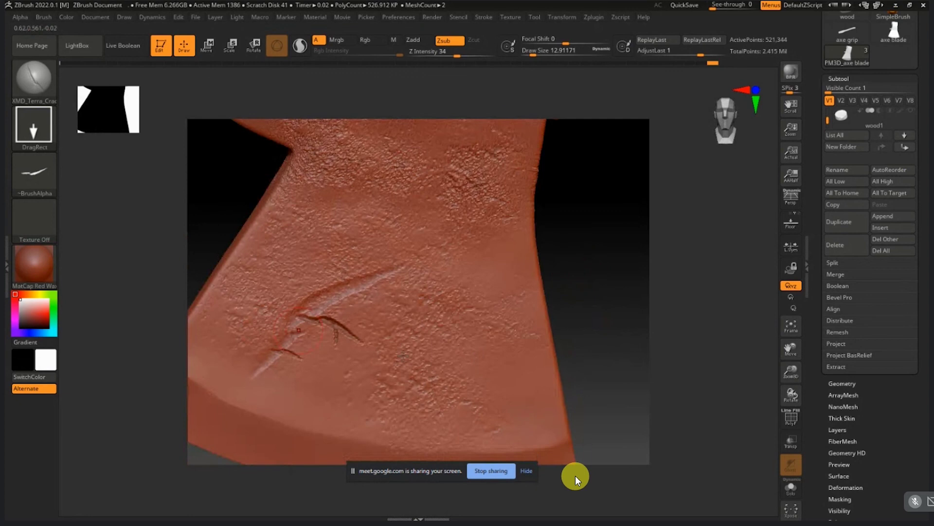
Step: Bring the wooden handle into view and make the axe grip1 subtool active
ctrl+right_drag(615, 322, 526, 337)
drag(525, 336, 548, 318)
alt+right_drag(548, 320, 749, 367)
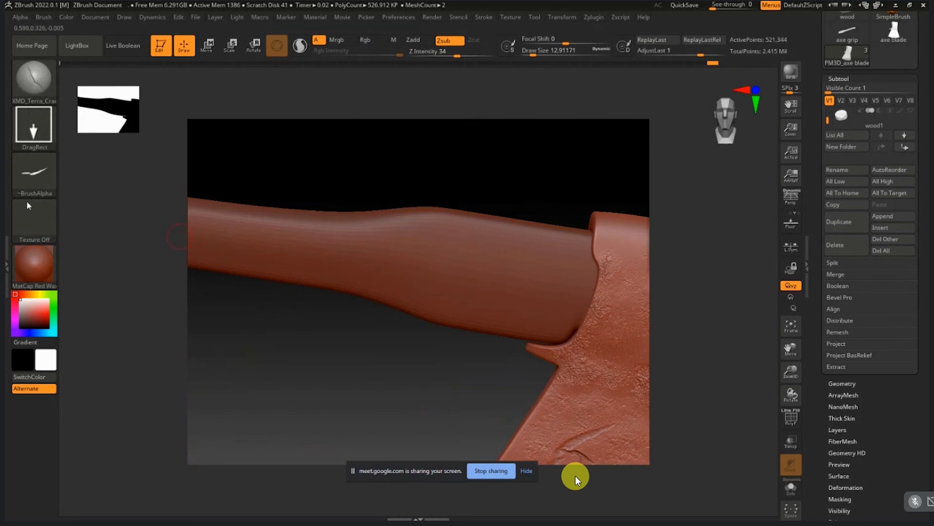
scroll(928, 362, up, 5)
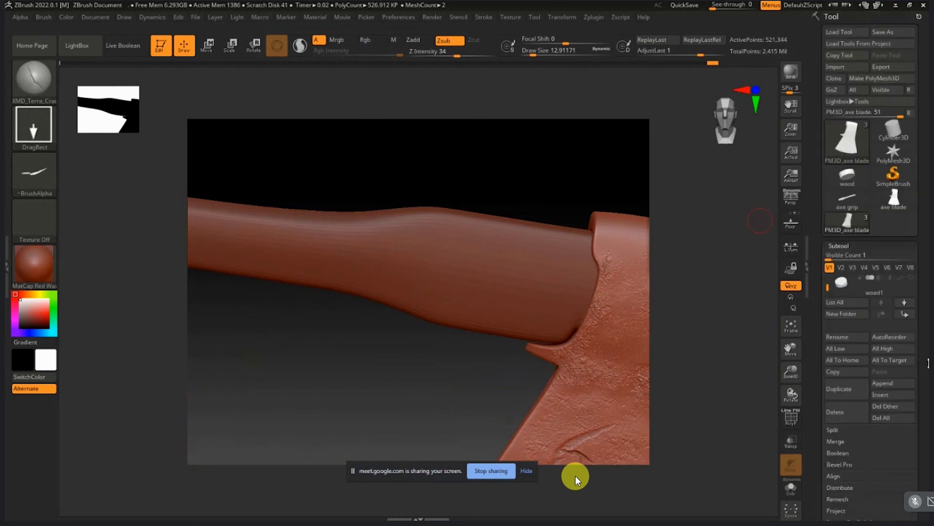
click(839, 247)
click(840, 246)
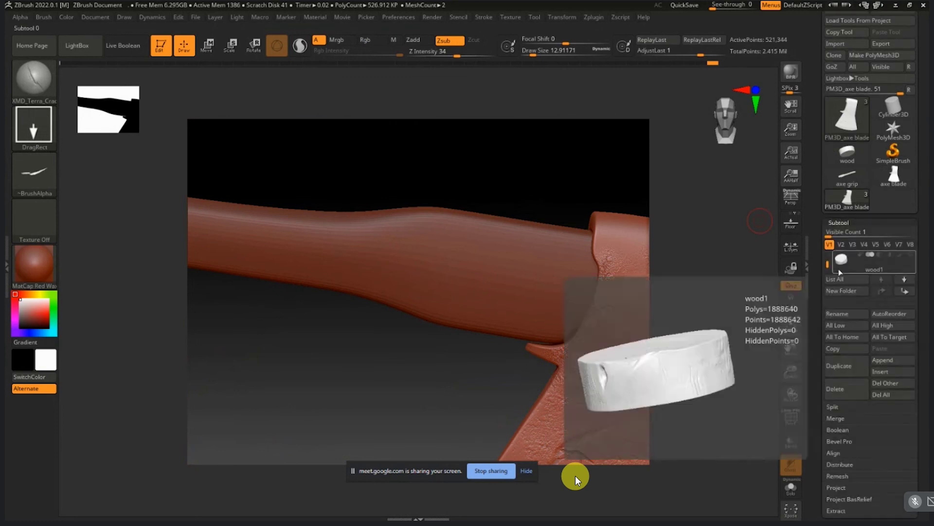
click(836, 263)
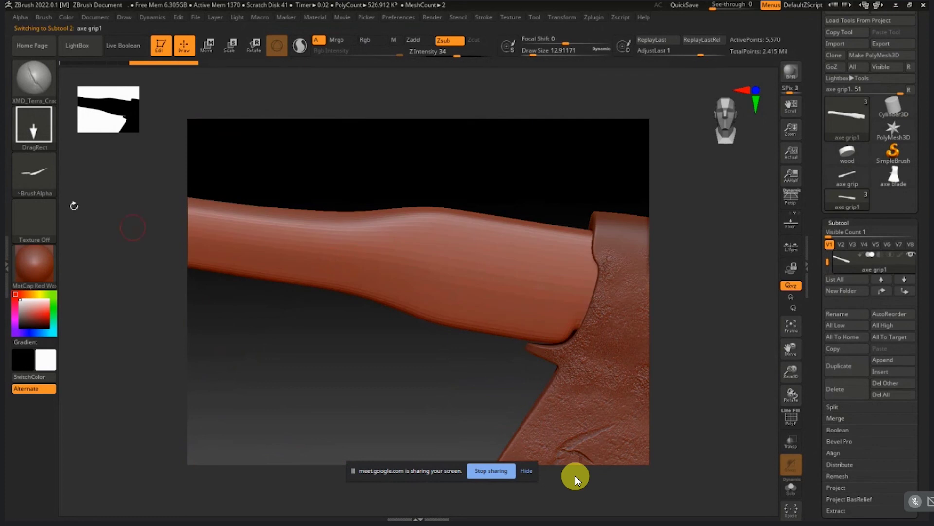
Step: Remesh the axe grip with ZRemesher and show its polygon wireframe
scroll(928, 428, down, 5)
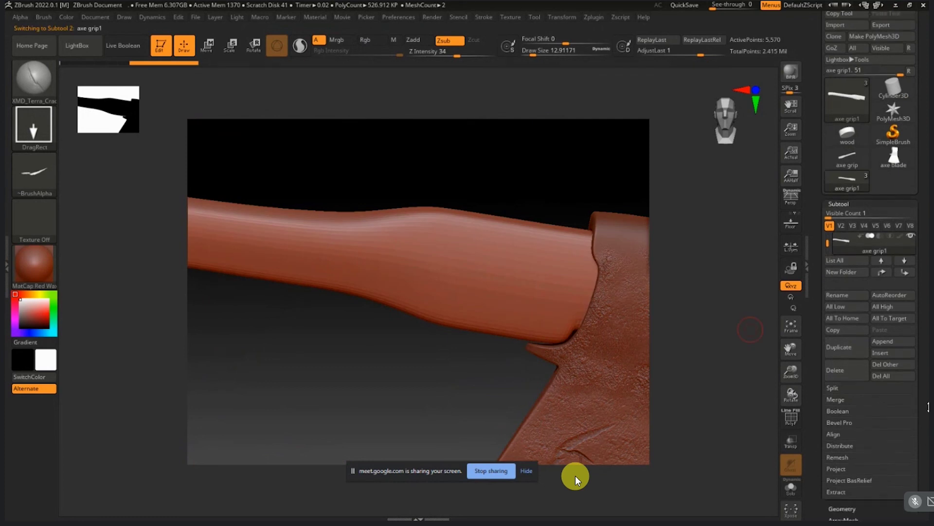
click(842, 194)
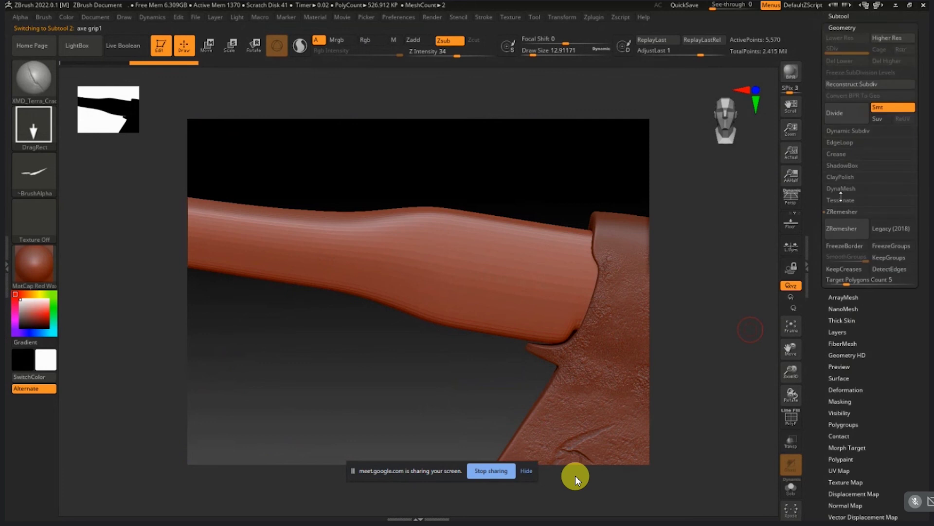
click(846, 228)
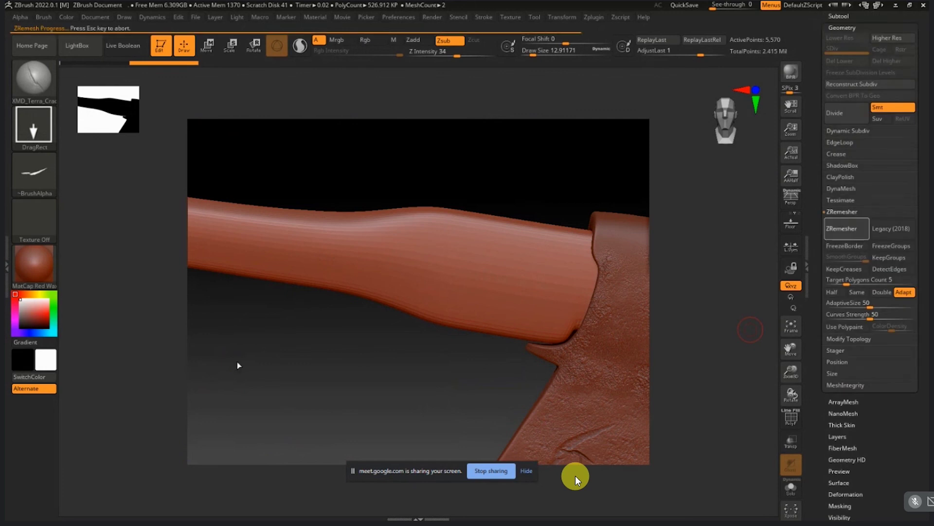
key(shift+f)
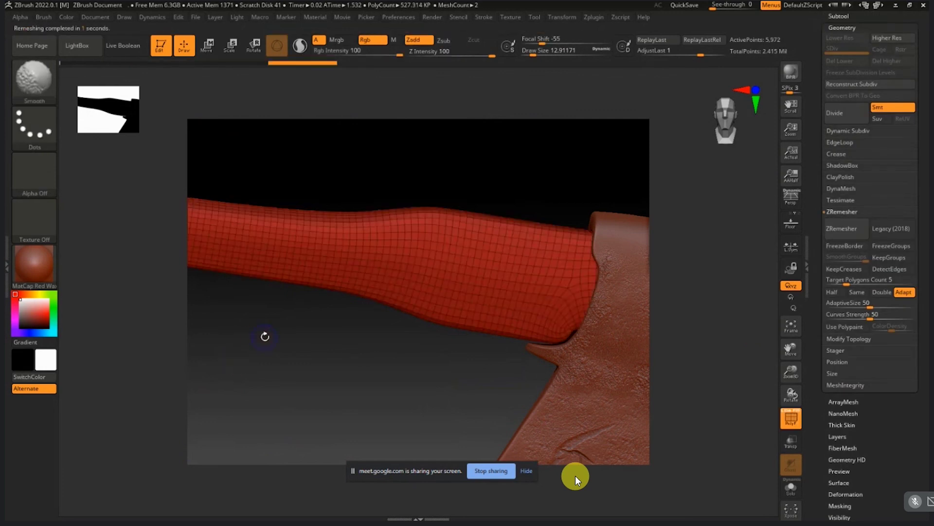
Step: Subdivide the axe grip four times, up to subdivision level 5
key(ctrl+d)
key(ctrl+d)
key(ctrl+d)
key(ctrl+d)
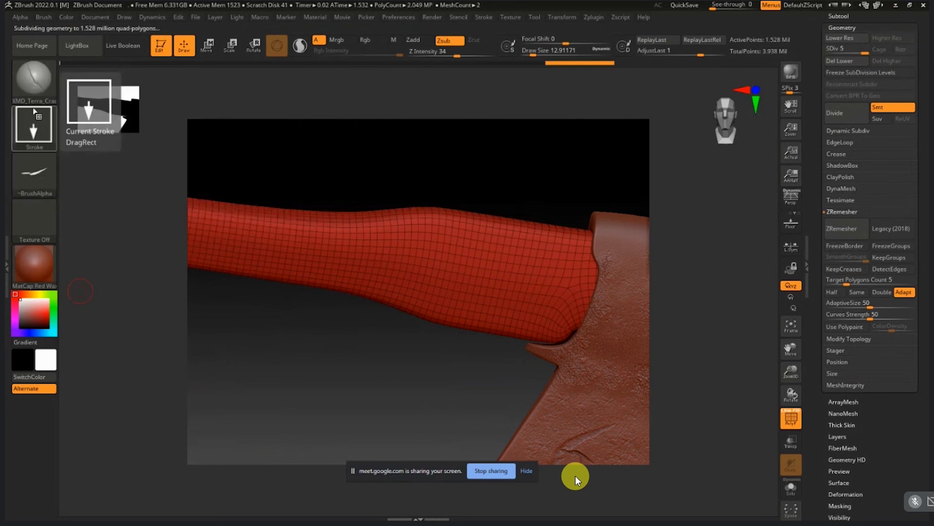
Step: Switch to the Standard brush with Alpha 60, hiding the wireframe and raising the draw size to about 33
key(b)
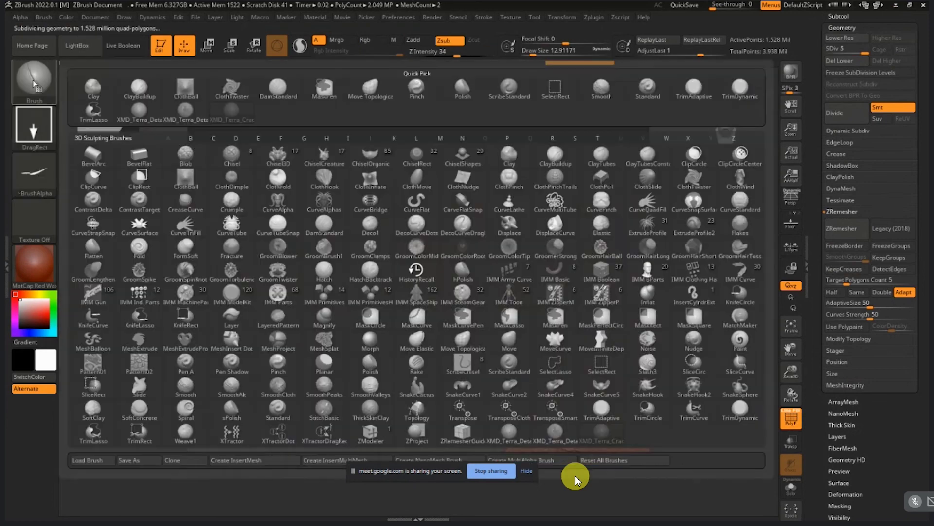
click(648, 90)
key(a)
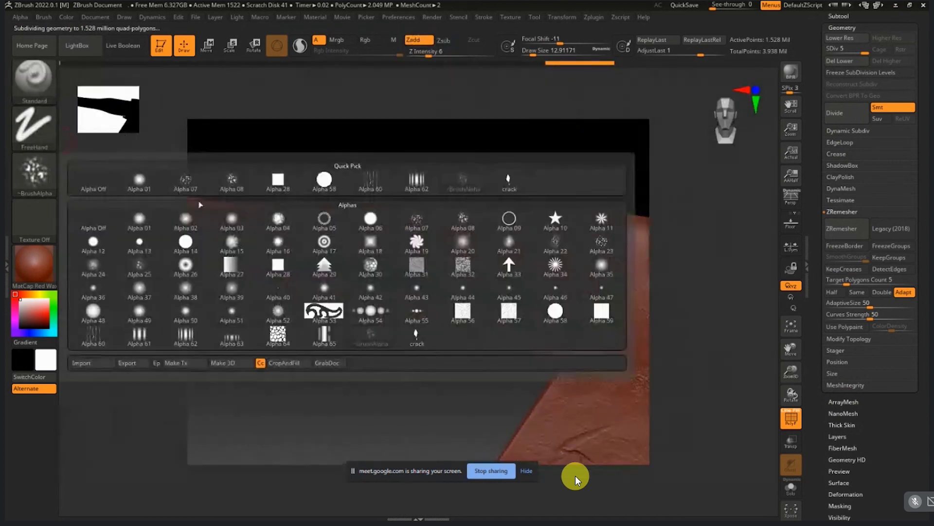
click(93, 334)
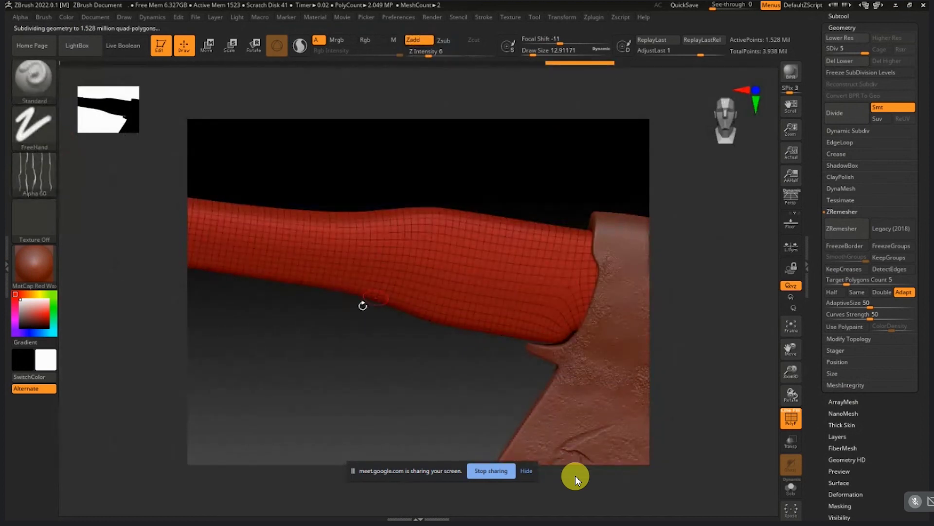
key(shift+f)
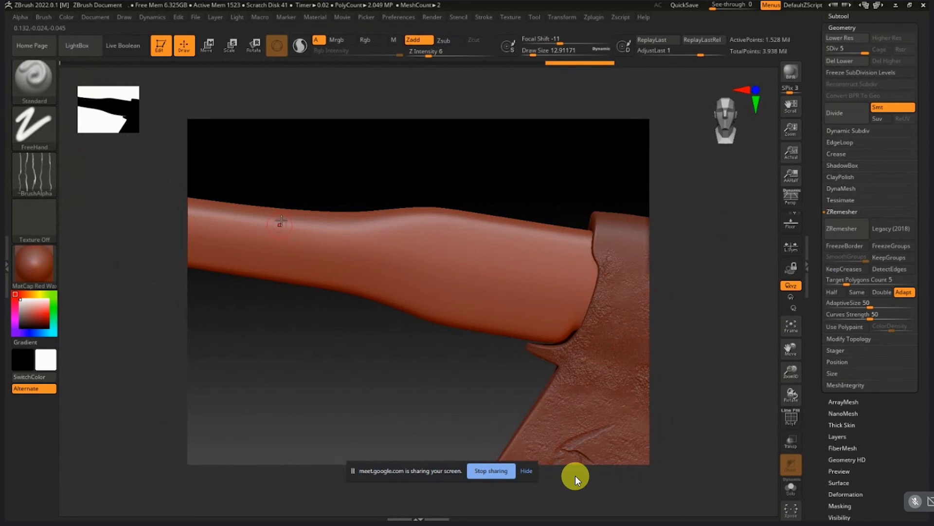
key(s)
mouse_move(302, 251)
mouse_down()
mouse_move(316, 251)
mouse_move(306, 234)
mouse_up()
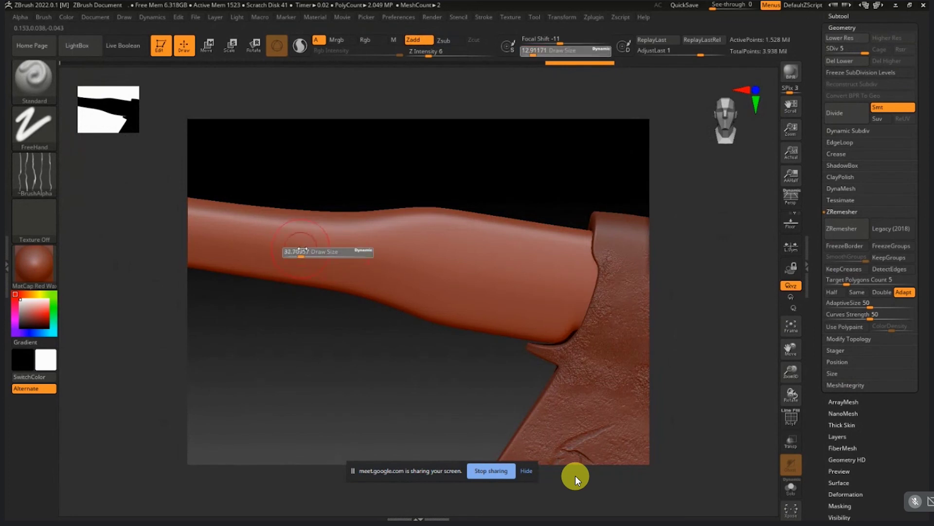
Step: Try grain strokes on the thick part of the handle near the blade with draw size about 39 and Z Intensity 29
drag(424, 241, 402, 230)
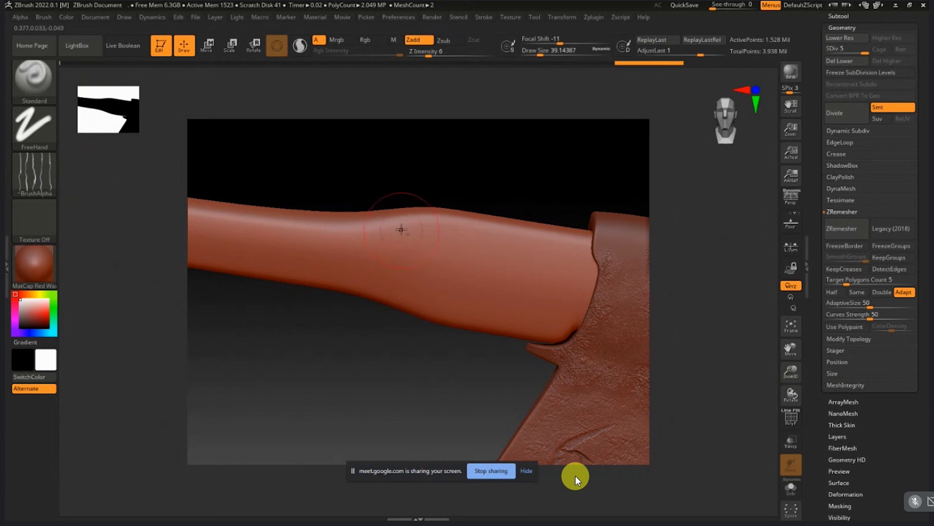
drag(429, 53, 451, 56)
mouse_move(375, 226)
mouse_down()
mouse_move(499, 274)
mouse_move(489, 248)
mouse_move(457, 220)
mouse_up()
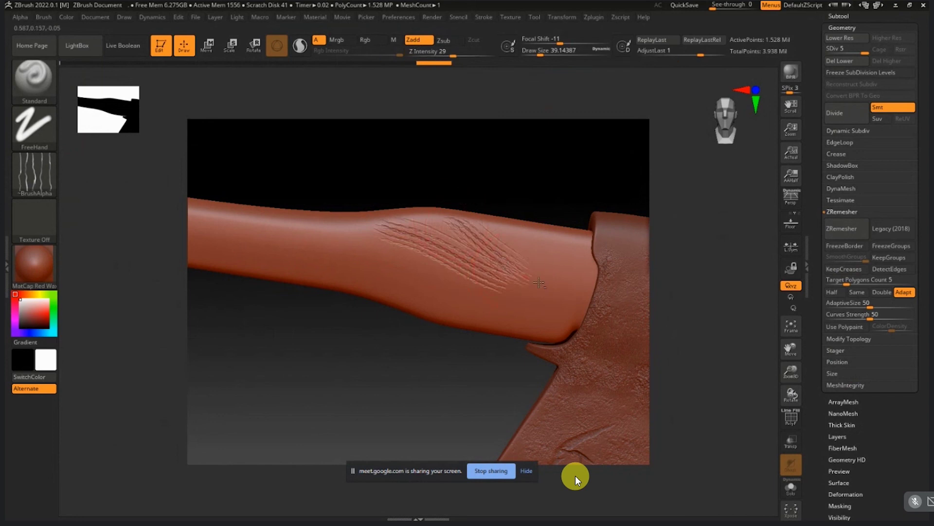
key(ctrl)
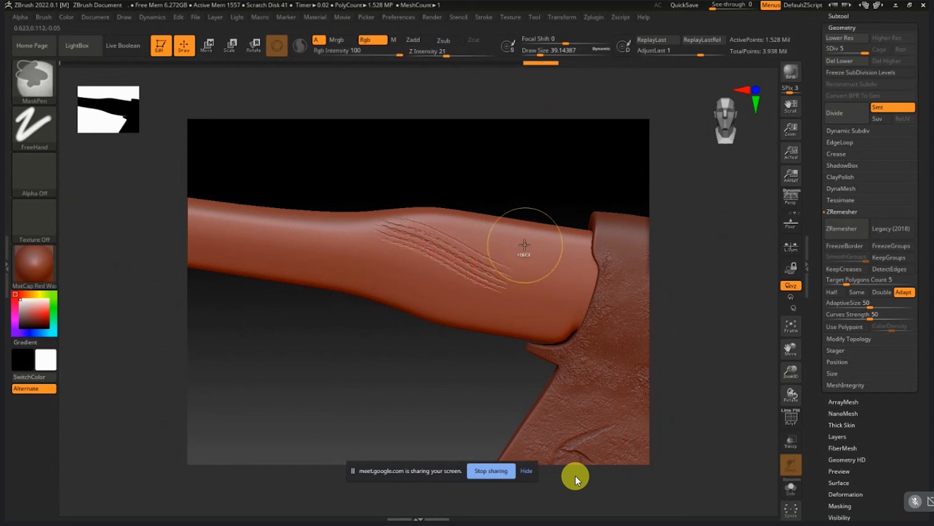
key(ctrl+z)
key(ctrl+z)
key(ctrl+z)
key(ctrl+z)
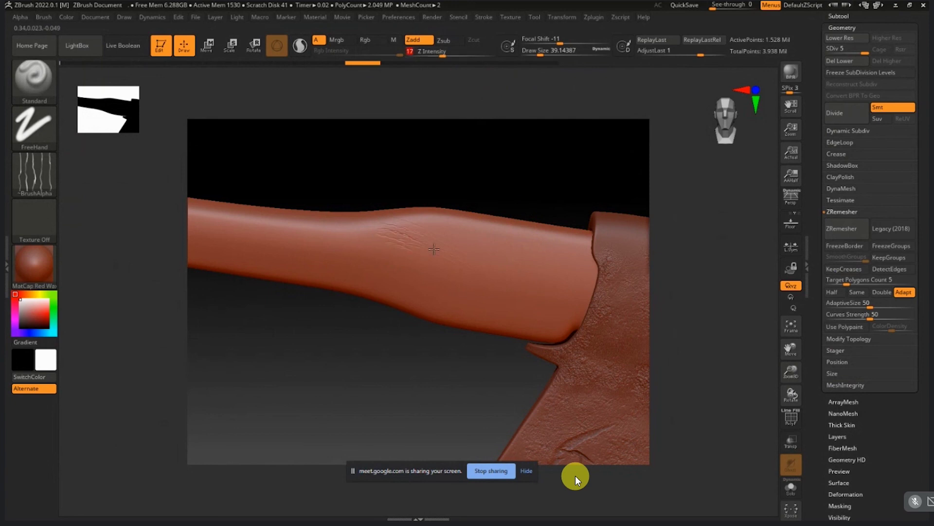
Step: Lower the Z Intensity to 17 and stroke fine wood grain across the thick handle section beside the axe head
drag(382, 227, 521, 284)
mouse_move(446, 231)
mouse_down()
mouse_move(509, 270)
mouse_move(552, 315)
mouse_up()
mouse_move(495, 230)
mouse_down()
mouse_move(497, 243)
mouse_move(560, 278)
mouse_up()
drag(432, 218, 470, 260)
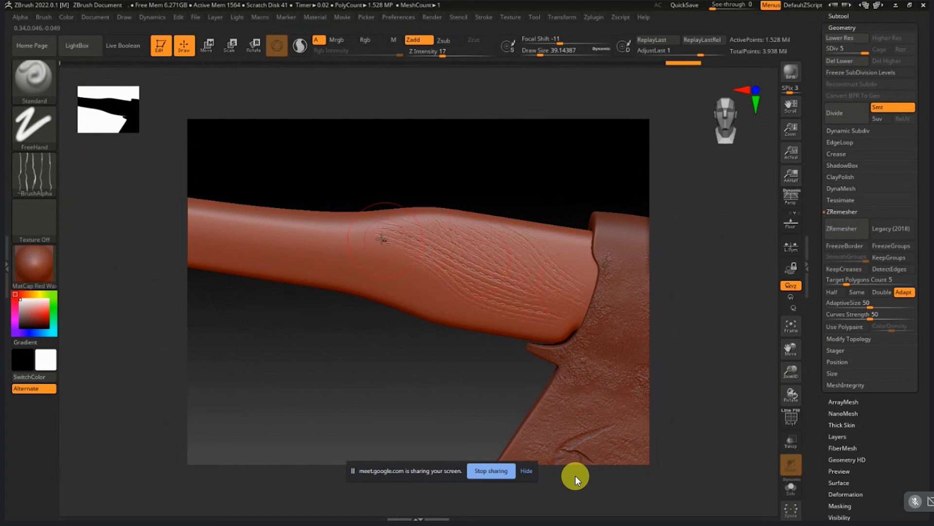
drag(382, 240, 457, 308)
key(ctrl+z)
key(ctrl+z)
key(ctrl+z)
key(ctrl+z)
key(ctrl+z)
key(ctrl+z)
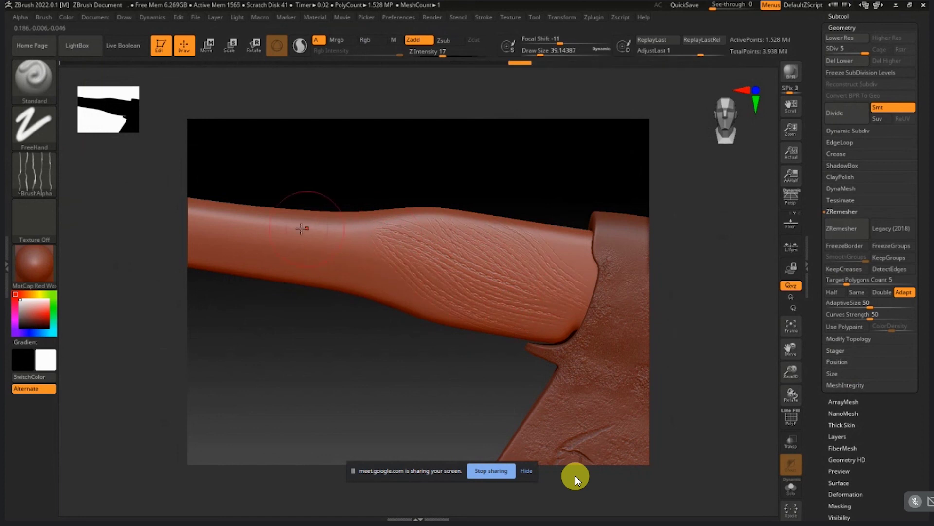
Step: Try crosswise grain strokes on the narrower part of the handle
key(ctrl+shift+z)
key(ctrl+shift+z)
key(ctrl+shift+z)
key(ctrl+shift+z)
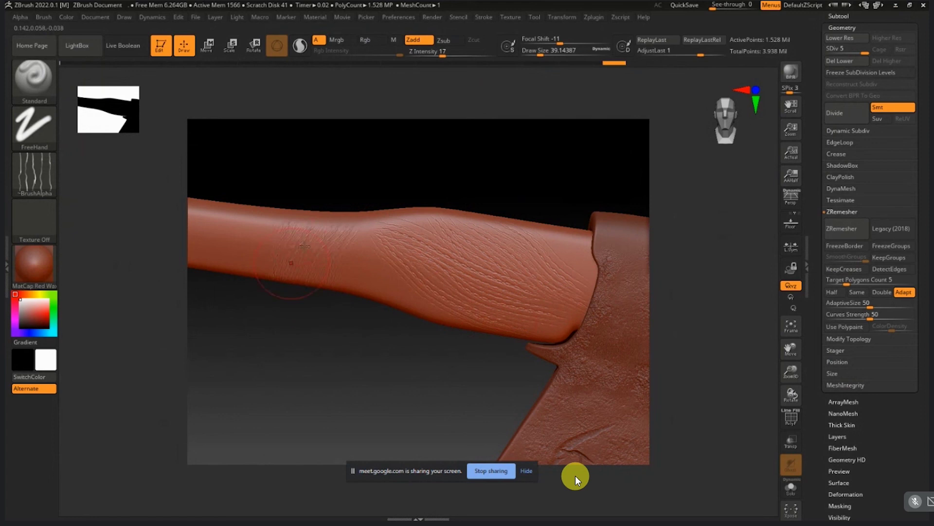
key(ctrl)
key(ctrl+z)
key(ctrl+z)
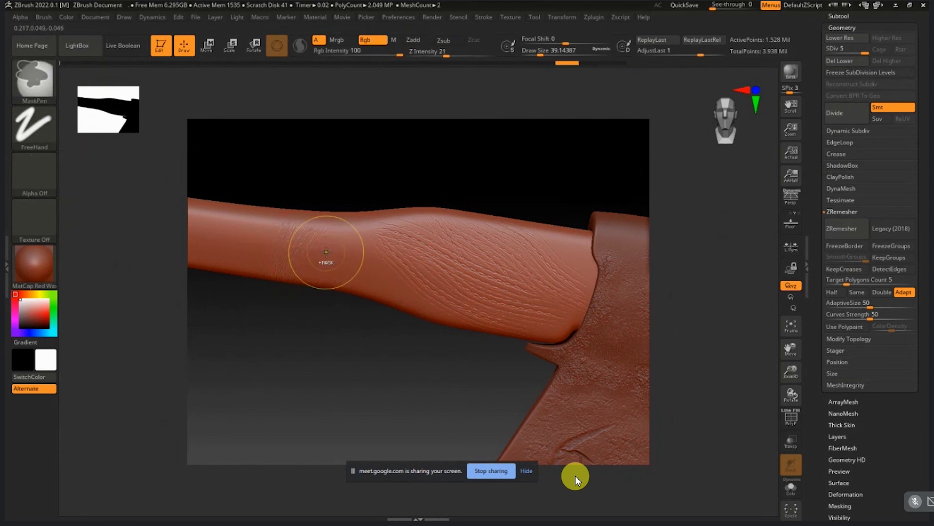
Step: Extend the wood grain with lengthwise strokes over the narrower part of the handle, blending into the thick section
mouse_move(311, 264)
mouse_down()
mouse_move(445, 311)
mouse_move(494, 316)
mouse_up()
drag(336, 242, 400, 271)
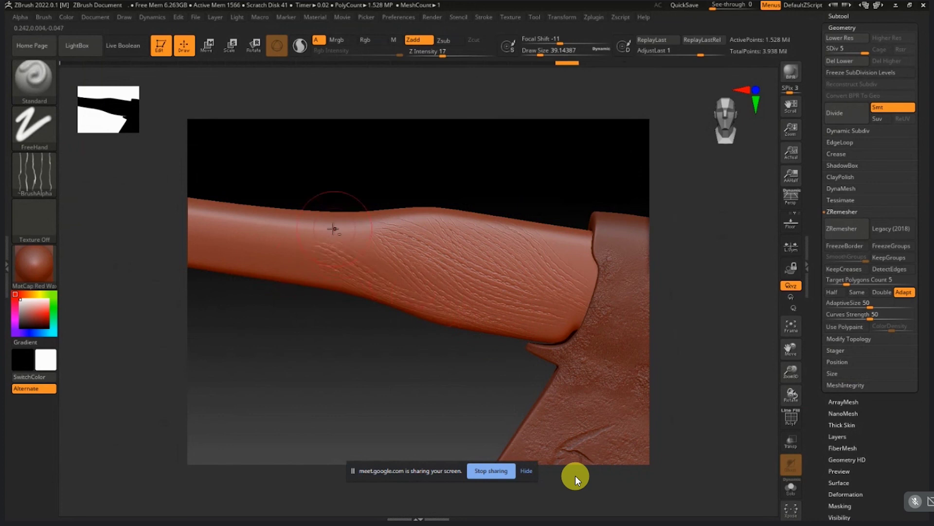
drag(334, 228, 407, 278)
drag(286, 247, 336, 272)
drag(246, 227, 308, 257)
drag(281, 223, 380, 259)
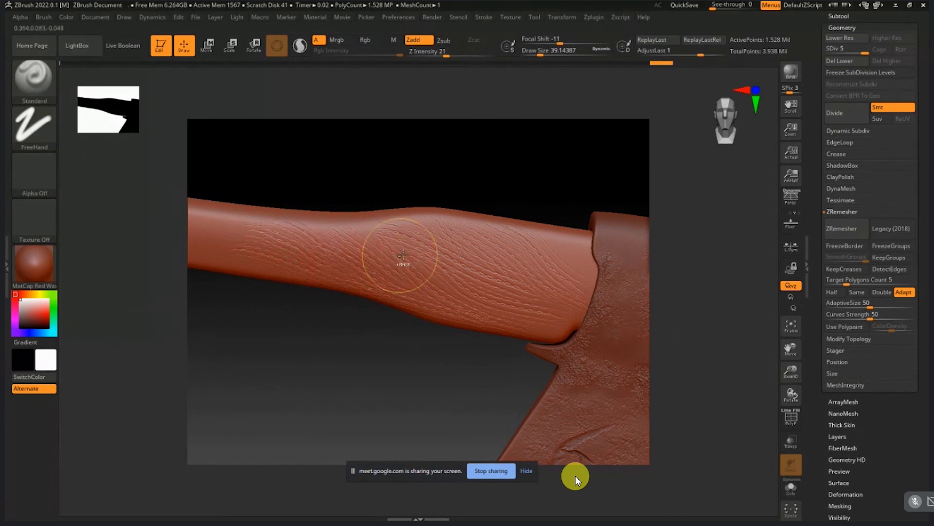
mouse_move(404, 257)
ctrl+right_down()
mouse_move(424, 255)
mouse_move(265, 260)
mouse_move(440, 223)
ctrl+right_up()
key(ctrl)
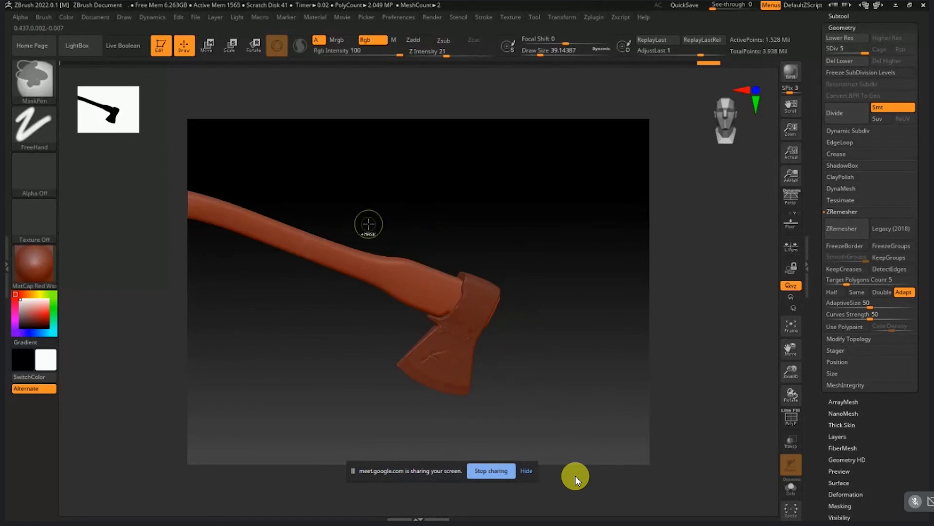
key(ctrl+z)
key(ctrl+z)
mouse_move(370, 221)
alt+right_down()
mouse_move(474, 246)
mouse_move(366, 213)
alt+right_up()
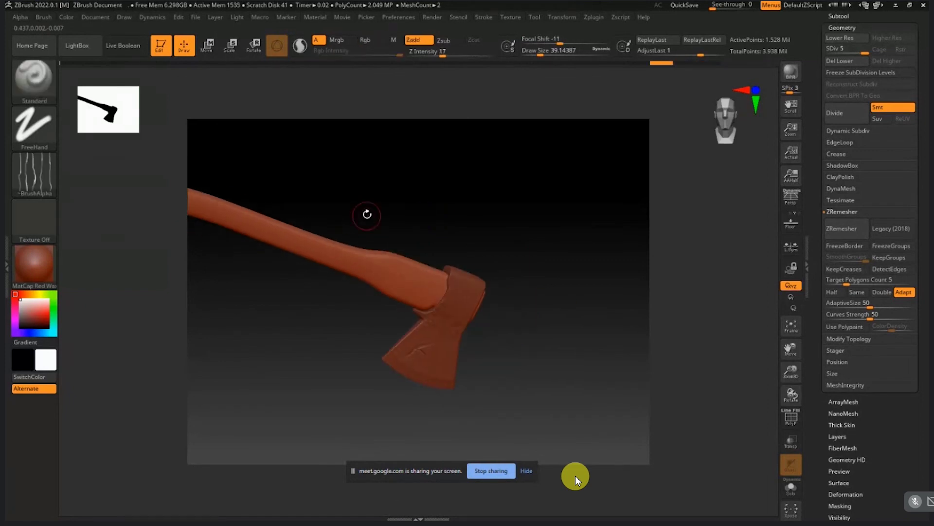
Step: Sculpt an oval wood knot with trailing grain lines near the axe head, using draw size about 13 and Z Intensity 28
ctrl+right_drag(424, 260, 534, 269)
right_drag(439, 259, 358, 295)
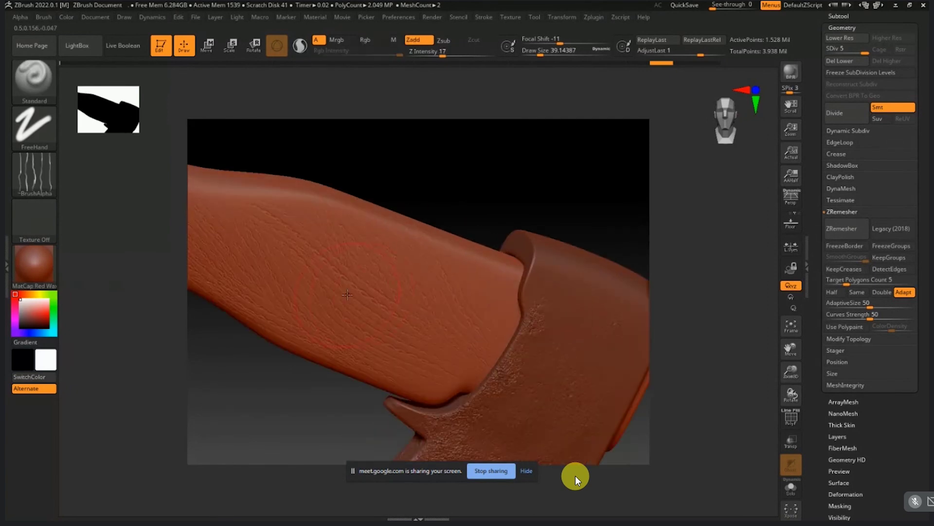
key(s)
drag(355, 295, 338, 295)
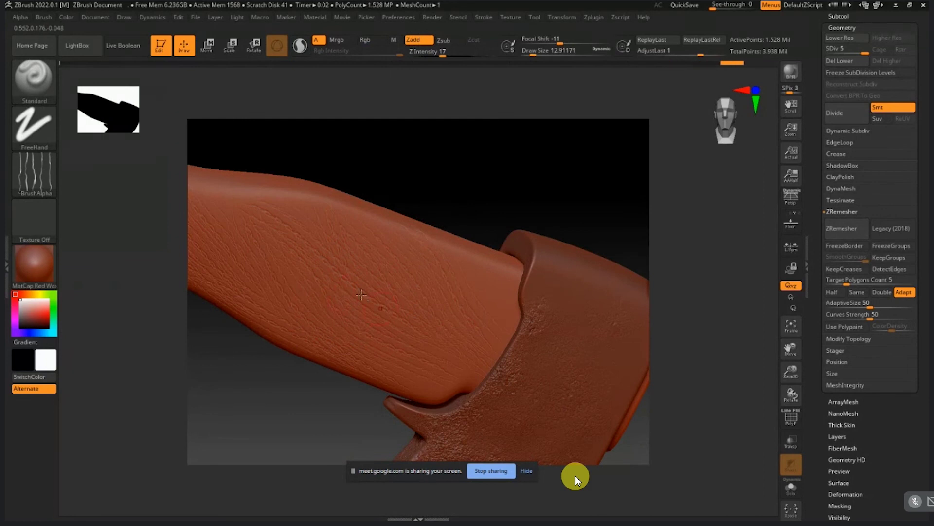
right_drag(400, 290, 342, 273)
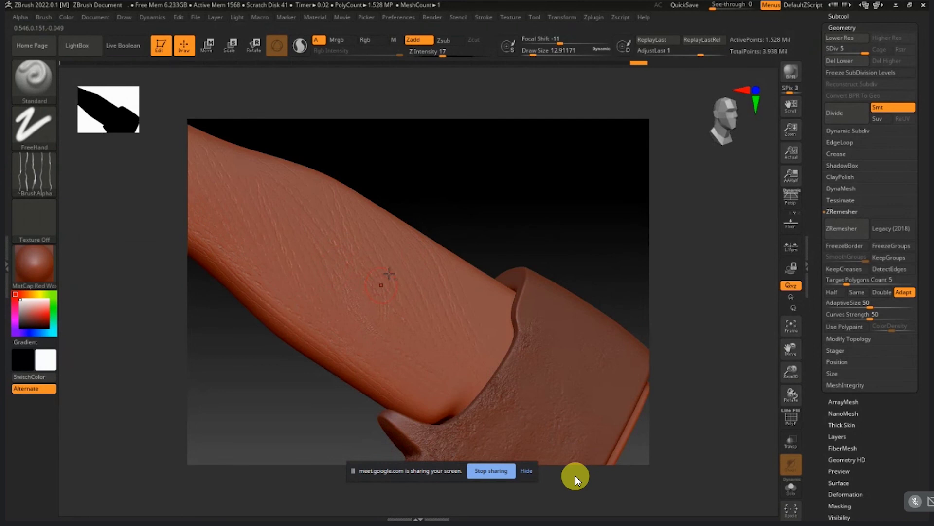
drag(444, 56, 453, 56)
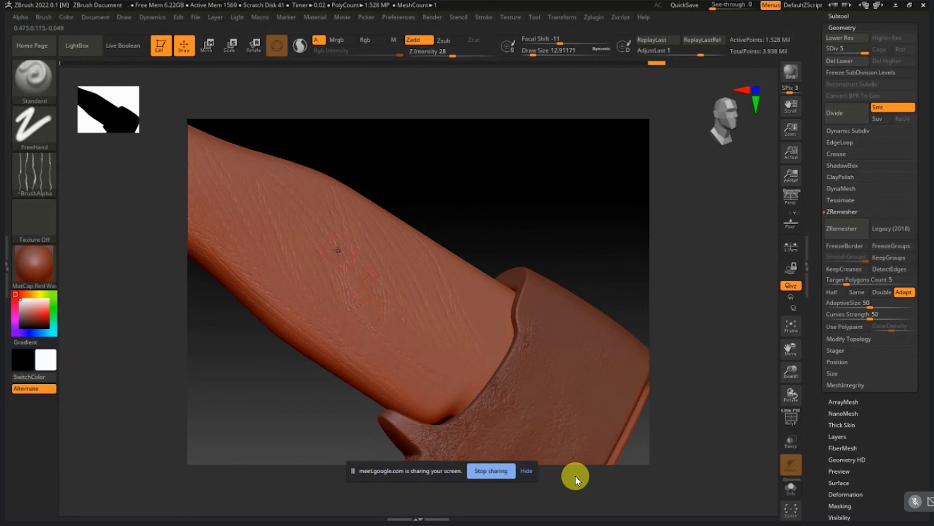
mouse_move(338, 251)
mouse_down()
mouse_move(384, 302)
mouse_move(371, 273)
mouse_move(387, 280)
mouse_move(386, 302)
mouse_up()
mouse_move(353, 263)
mouse_down()
mouse_move(371, 294)
mouse_move(362, 307)
mouse_move(384, 302)
mouse_move(430, 376)
mouse_move(392, 336)
mouse_move(387, 273)
mouse_move(343, 238)
mouse_move(333, 206)
mouse_up()
drag(347, 246, 321, 195)
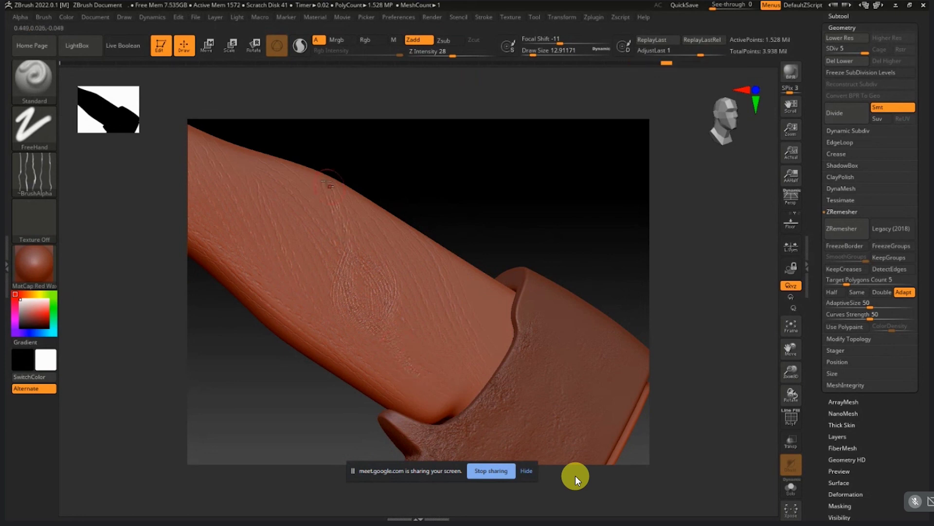
click(331, 185)
click(367, 265)
Step: Set the draw size to about 56 and Z Intensity to 18, and brush coarser grain along the handle away from the knot
key(s)
drag(370, 270, 364, 270)
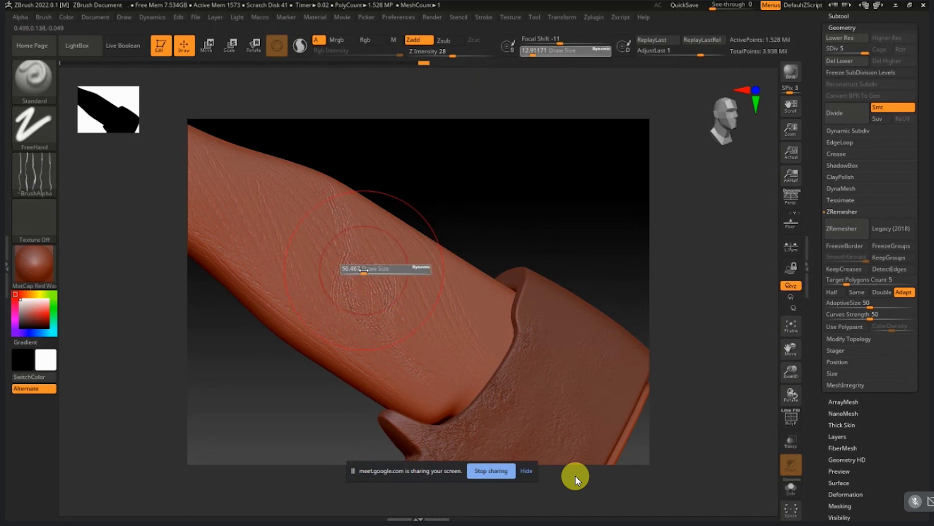
drag(452, 55, 443, 56)
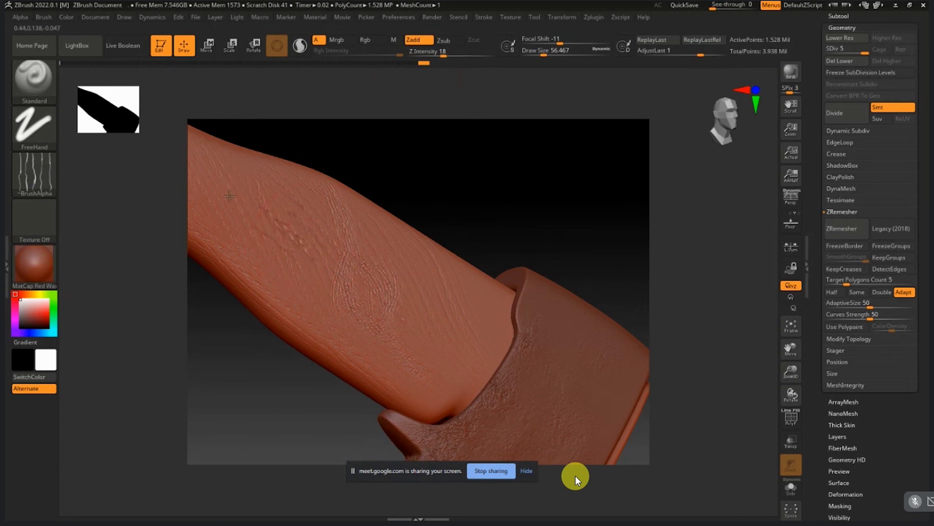
mouse_move(229, 196)
mouse_down()
mouse_move(273, 226)
mouse_move(316, 291)
mouse_up()
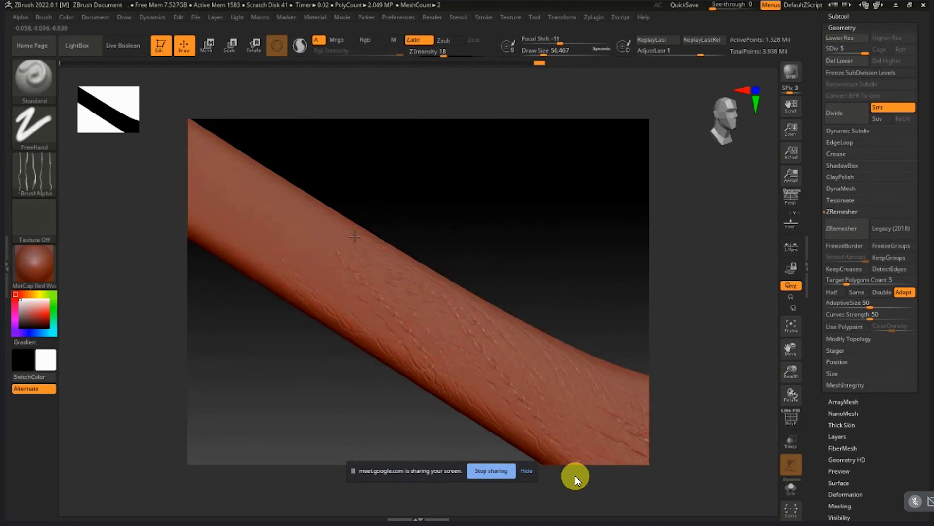
drag(355, 237, 288, 259)
Step: Reduce the draw size to about 18 and add finer grain strokes to the handle
key(s)
drag(352, 280, 344, 281)
drag(294, 222, 264, 215)
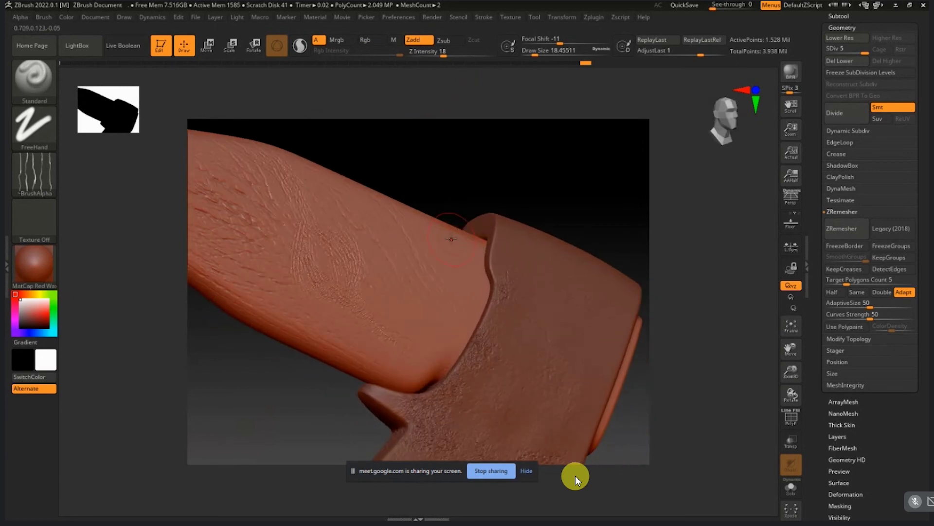
key(f)
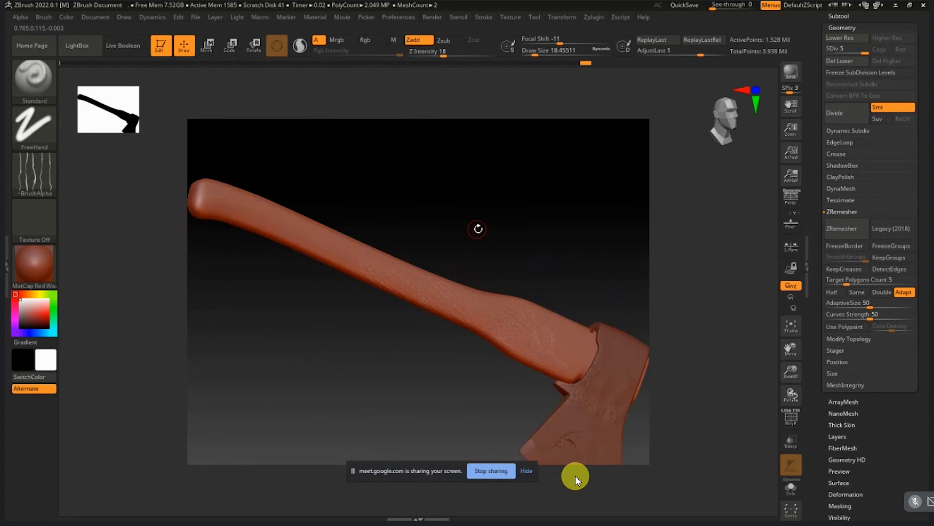
drag(477, 227, 453, 262)
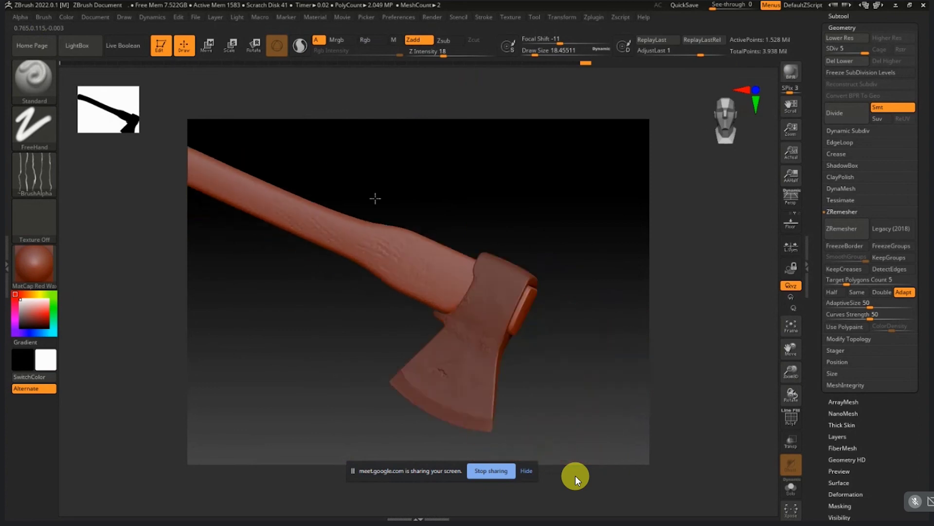
alt+drag(402, 229, 411, 238)
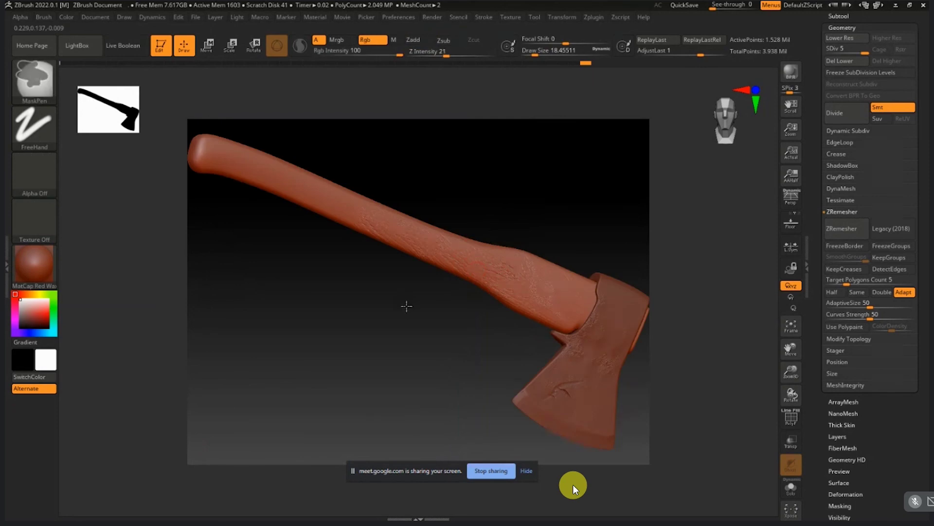
mouse_move(407, 306)
alt+mouse_down()
mouse_move(511, 336)
mouse_move(439, 303)
alt+mouse_up()
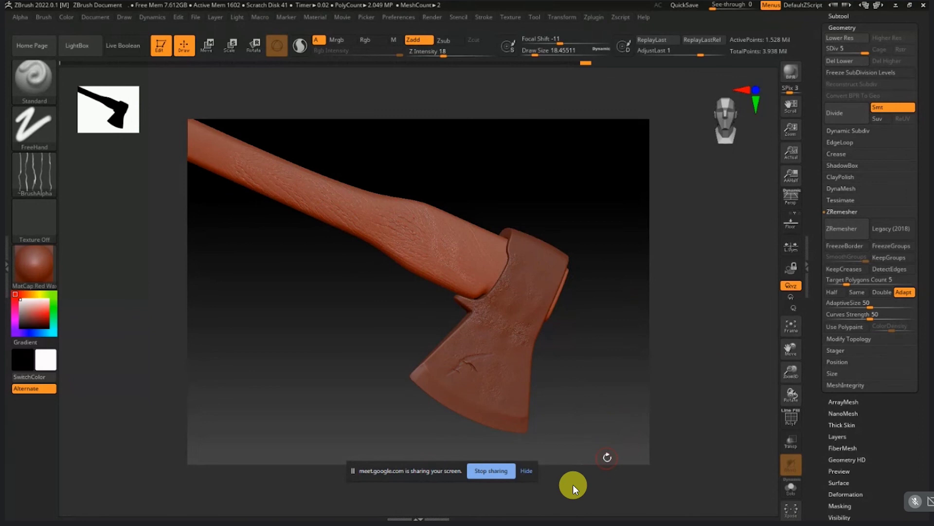
Step: Minimize ZBrush to show the Windows desktop
key(alt+Tab)
click(879, 8)
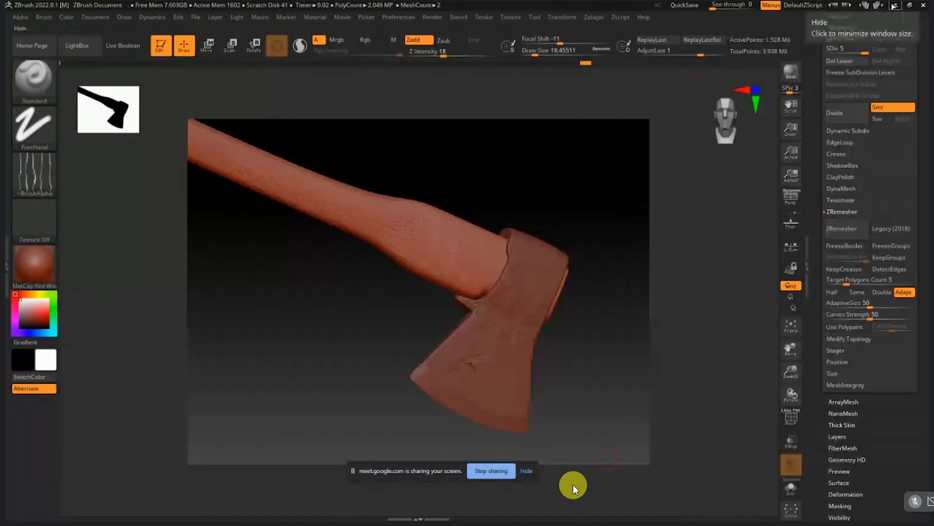
click(894, 6)
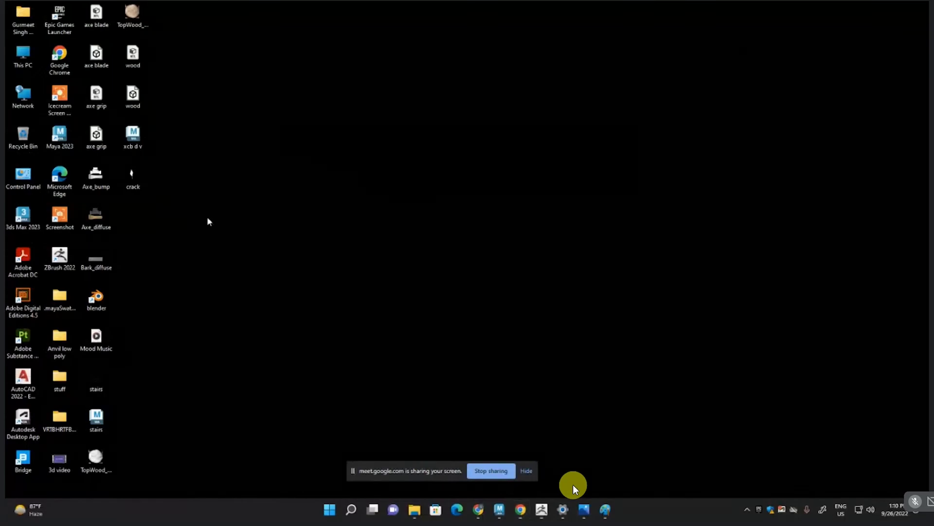